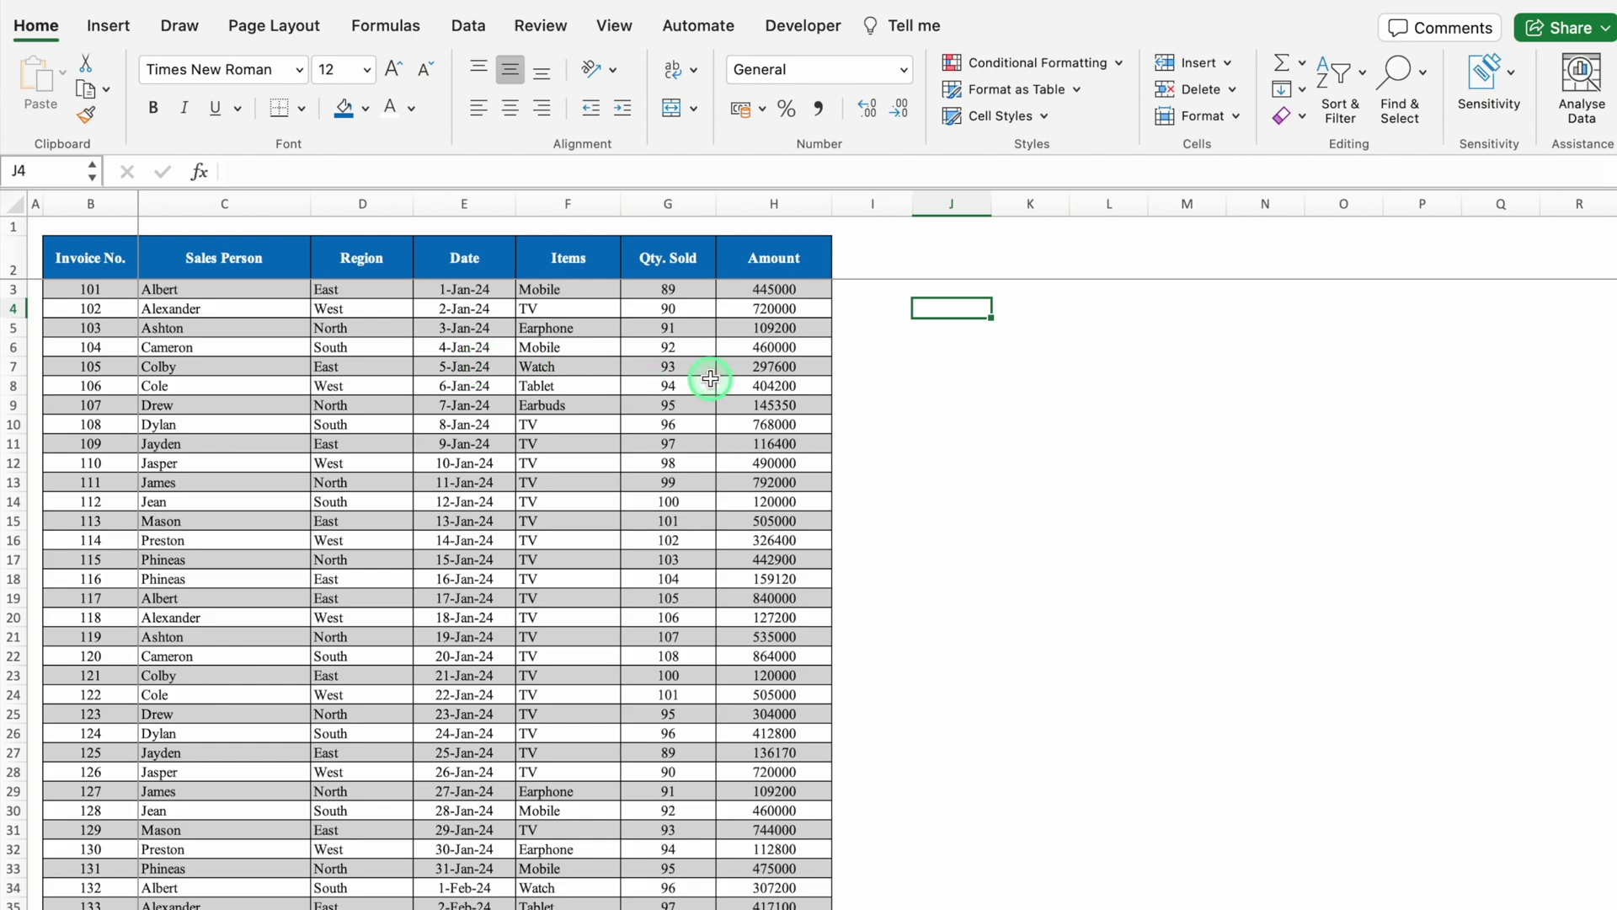
- Look through the sales data and the East, West, North and South region sheets
{"action": "scroll", "coordinate": [1599, 310], "scroll_direction": "down", "scroll_amount": 20}
{"action": "scroll", "coordinate": [960, 365], "scroll_direction": "up", "scroll_amount": 20}
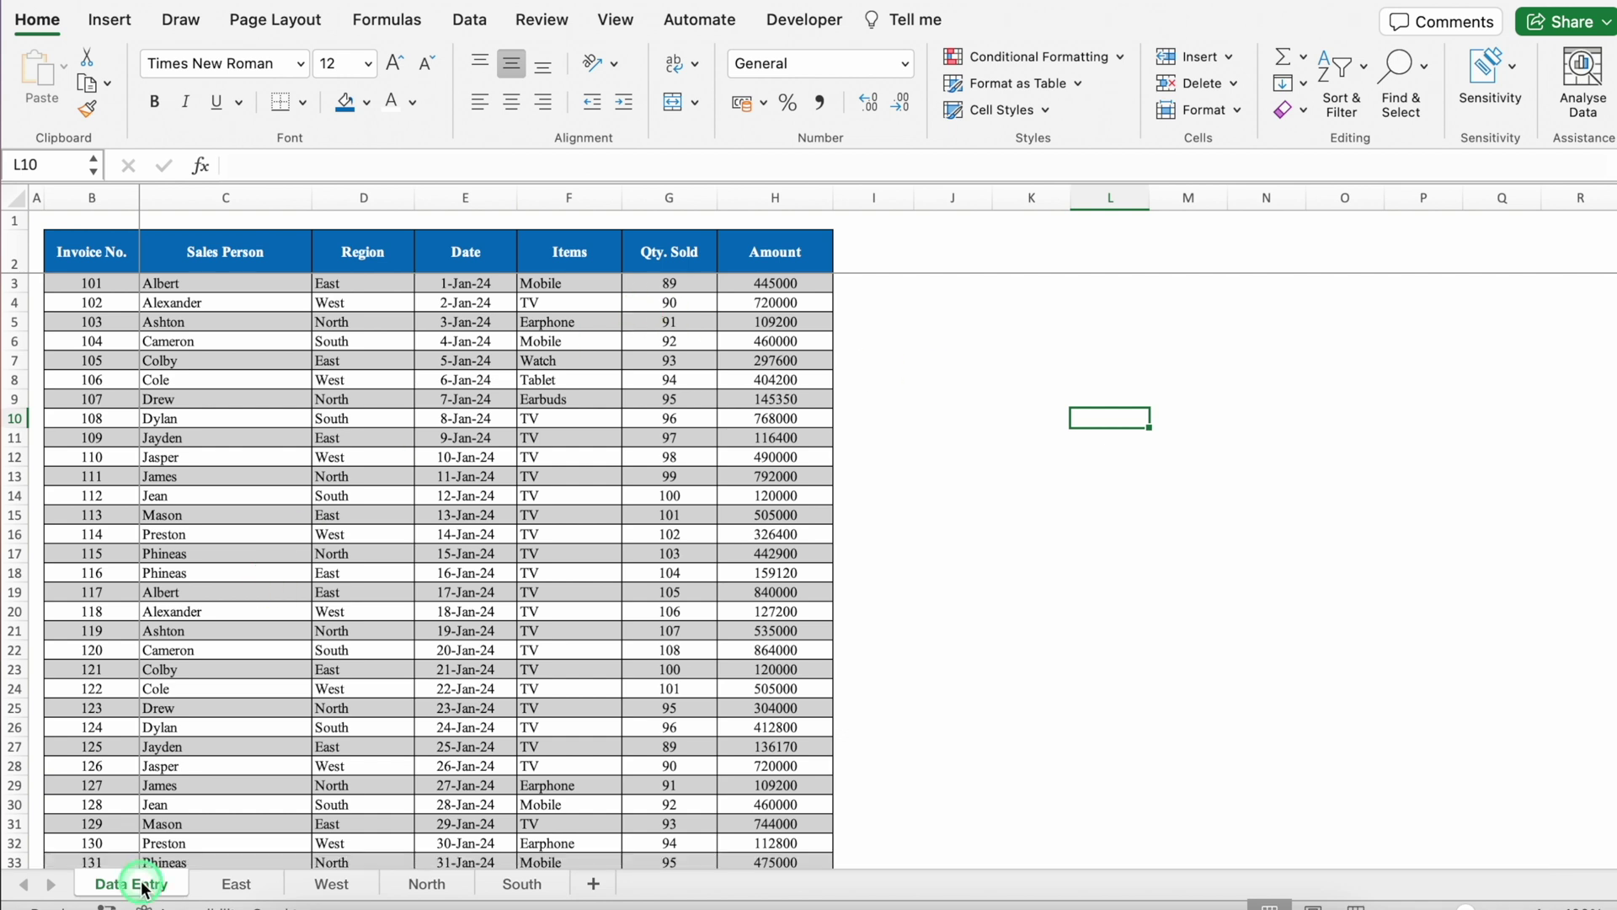
{"action": "left_click", "coordinate": [218, 887]}
{"action": "left_click", "coordinate": [318, 885]}
{"action": "left_click", "coordinate": [410, 885]}
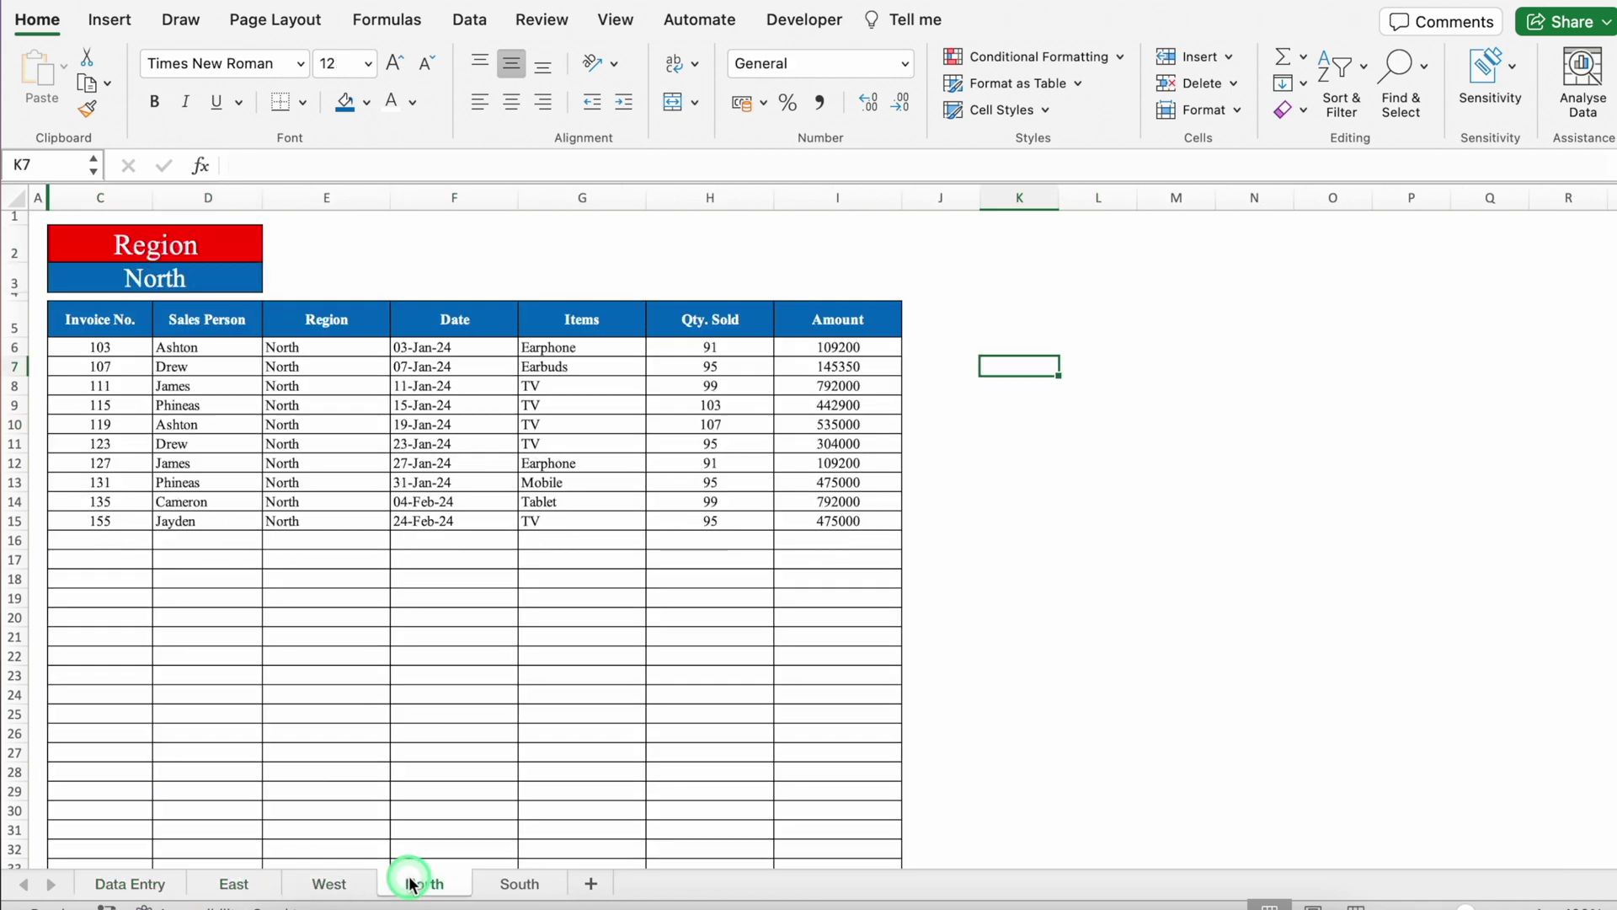
{"action": "left_click", "coordinate": [519, 885]}
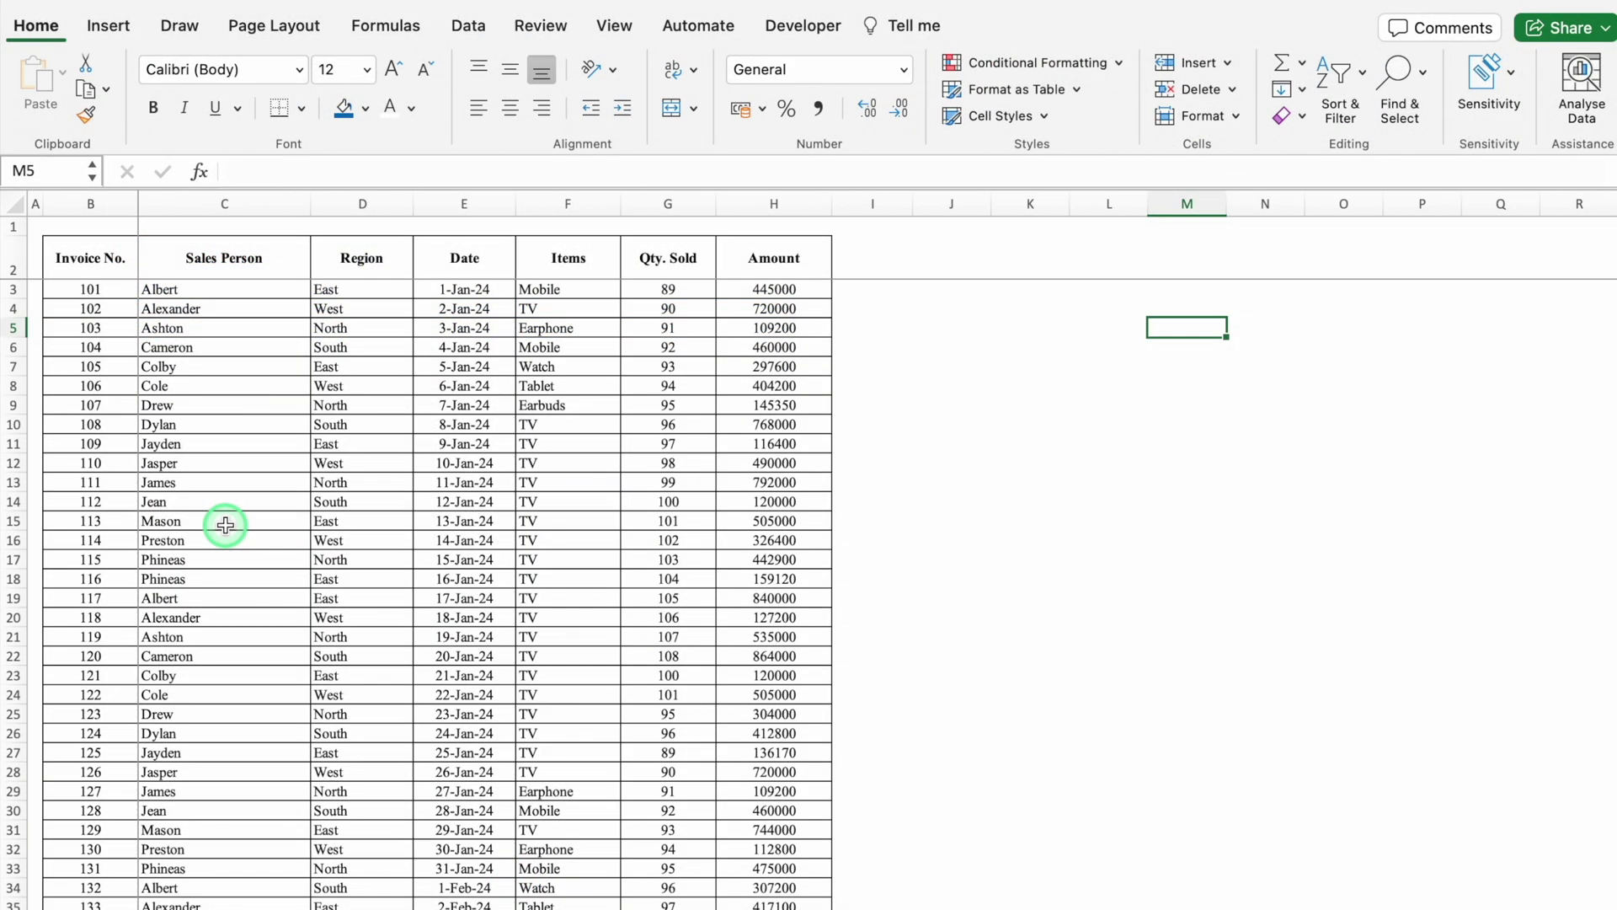
- Convert the sales data range B2:H174 into a table with headers
{"action": "left_click_drag", "start_coordinate": [1611, 269], "coordinate": [1611, 537]}
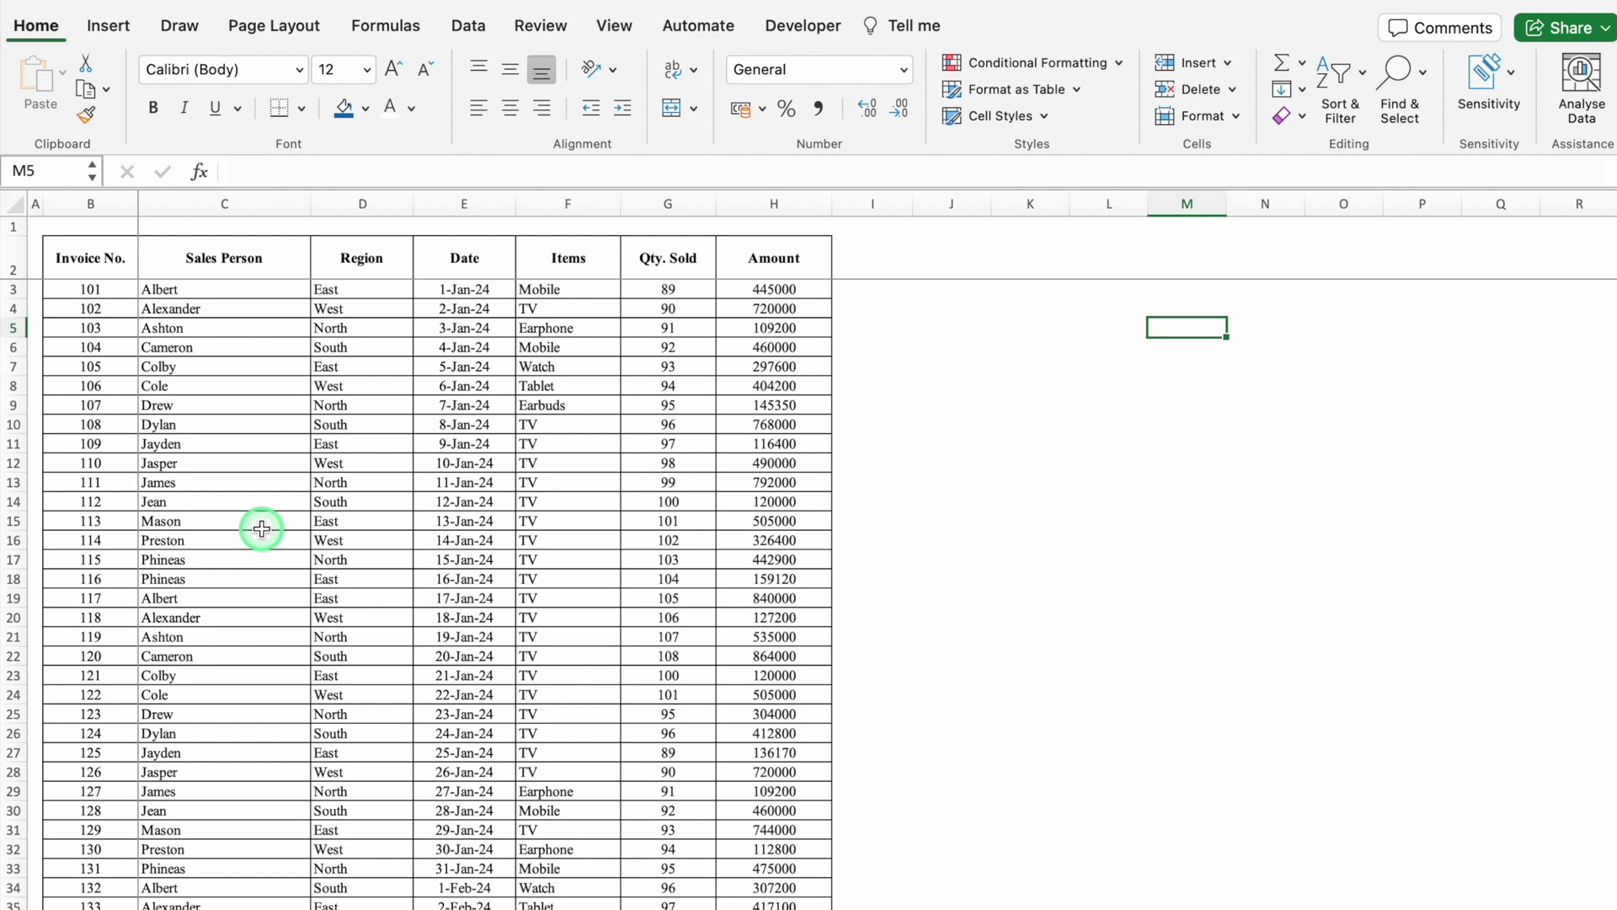
{"action": "left_click", "coordinate": [220, 373]}
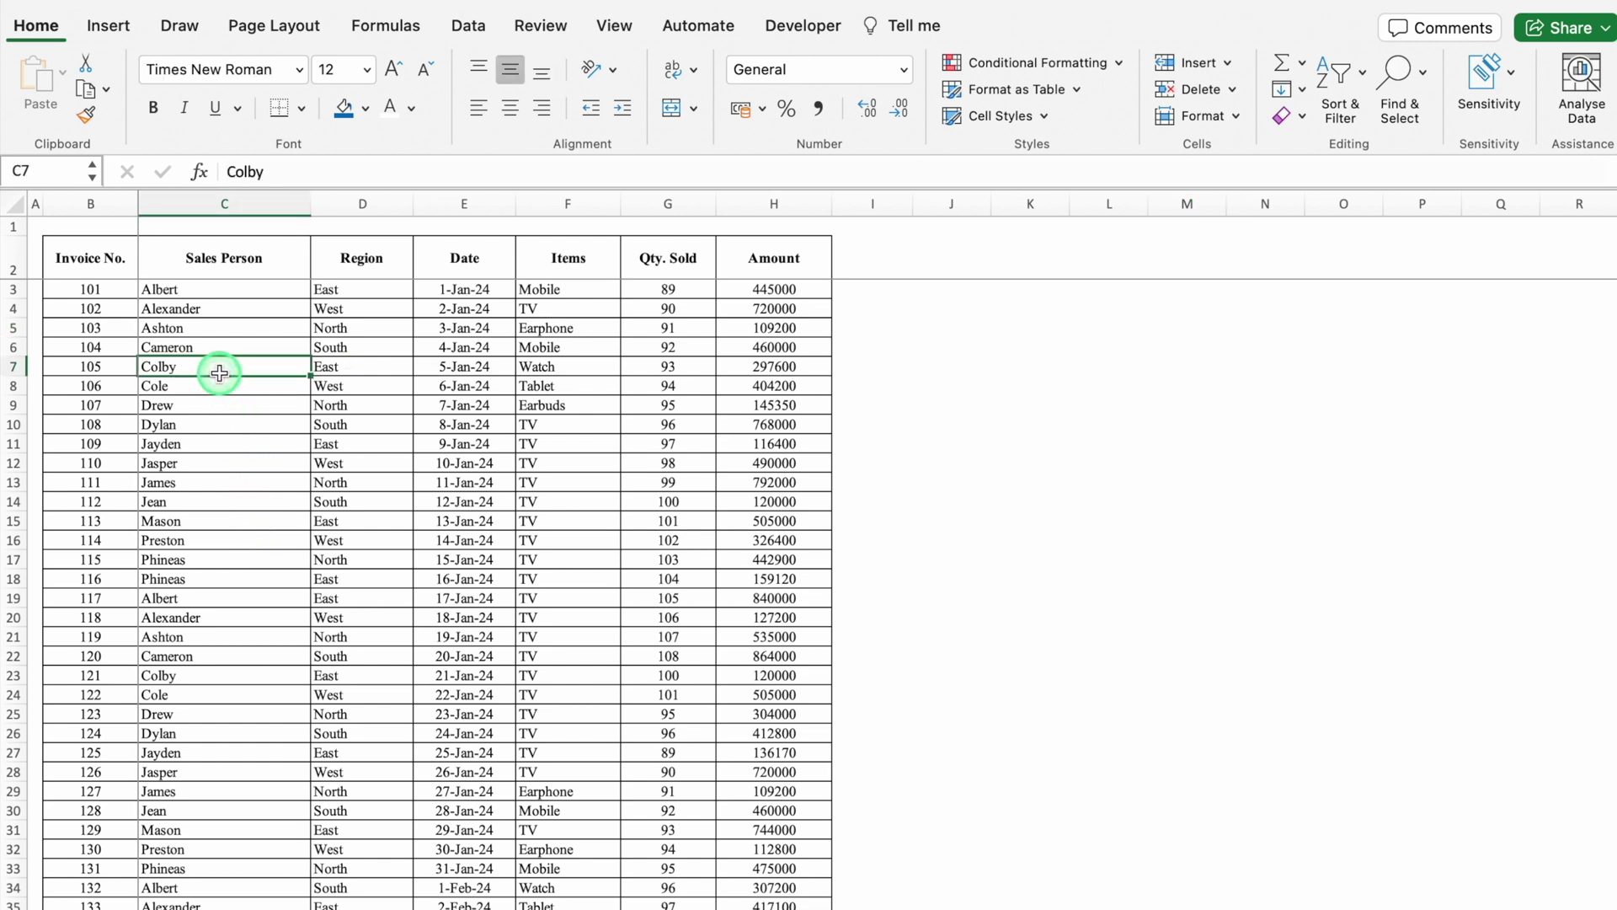
{"action": "key", "text": "super+a"}
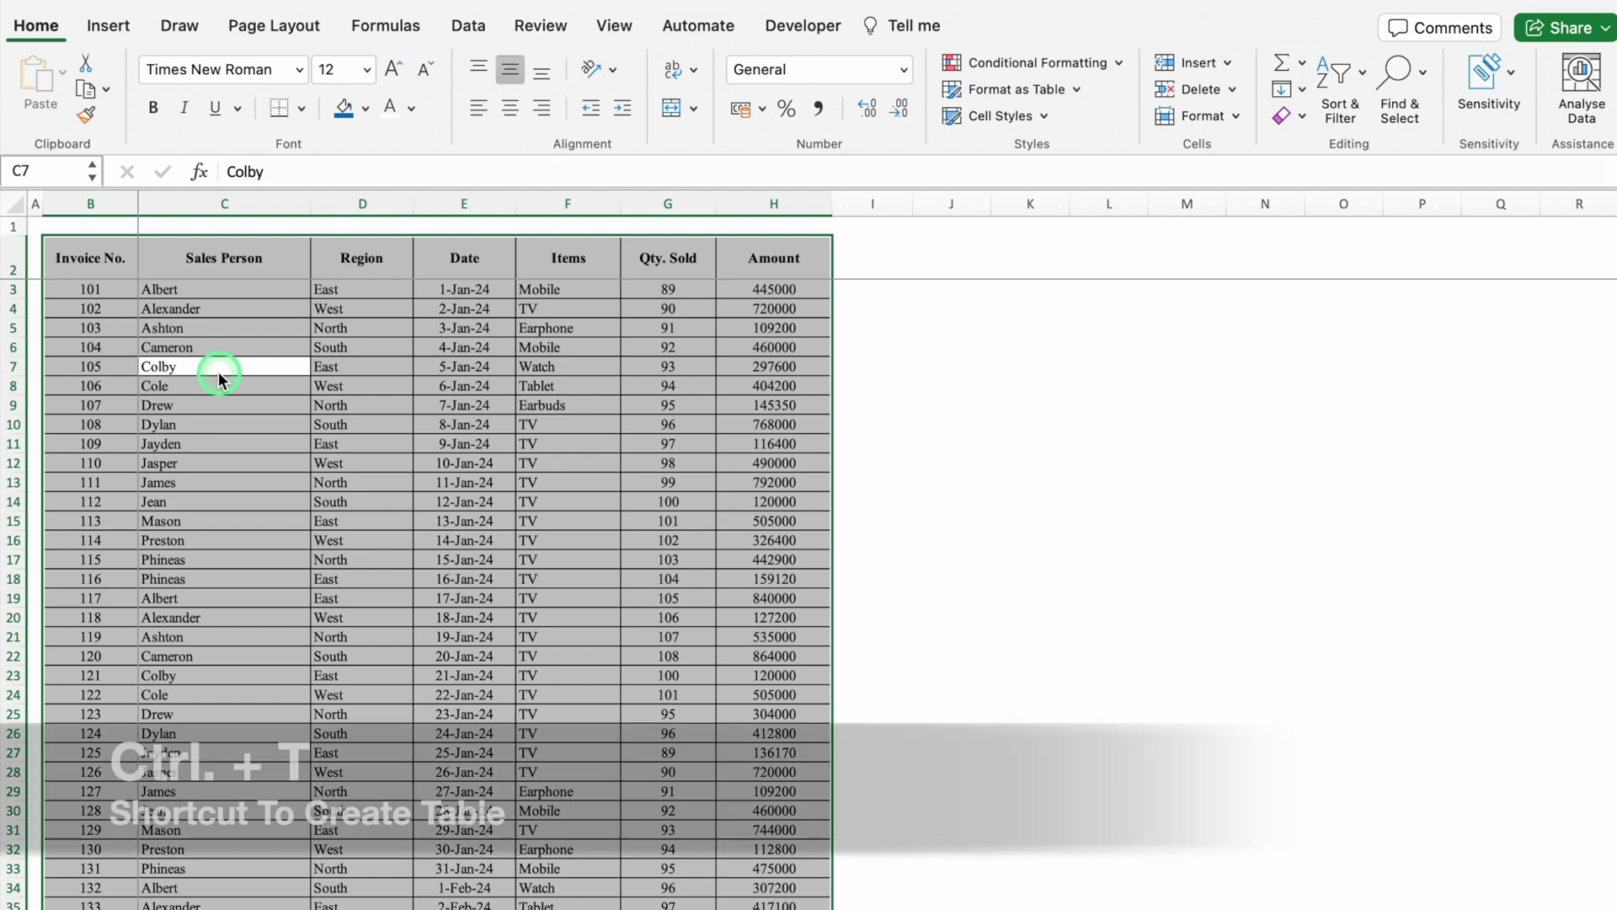
{"action": "key", "text": "ctrl+t"}
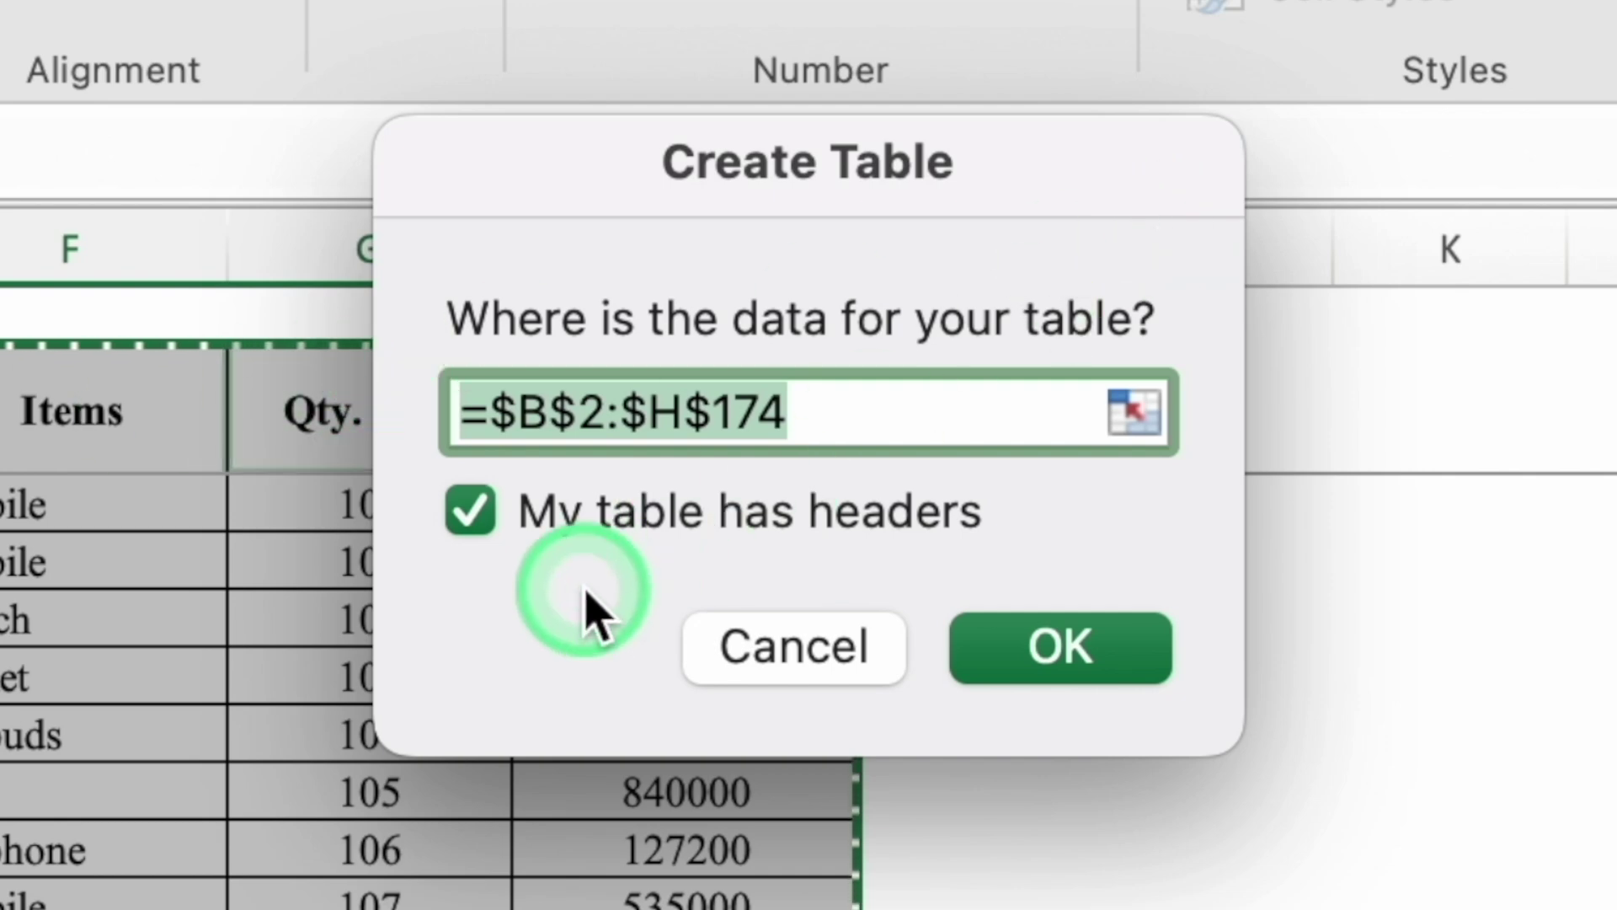
{"action": "left_click", "coordinate": [1074, 651]}
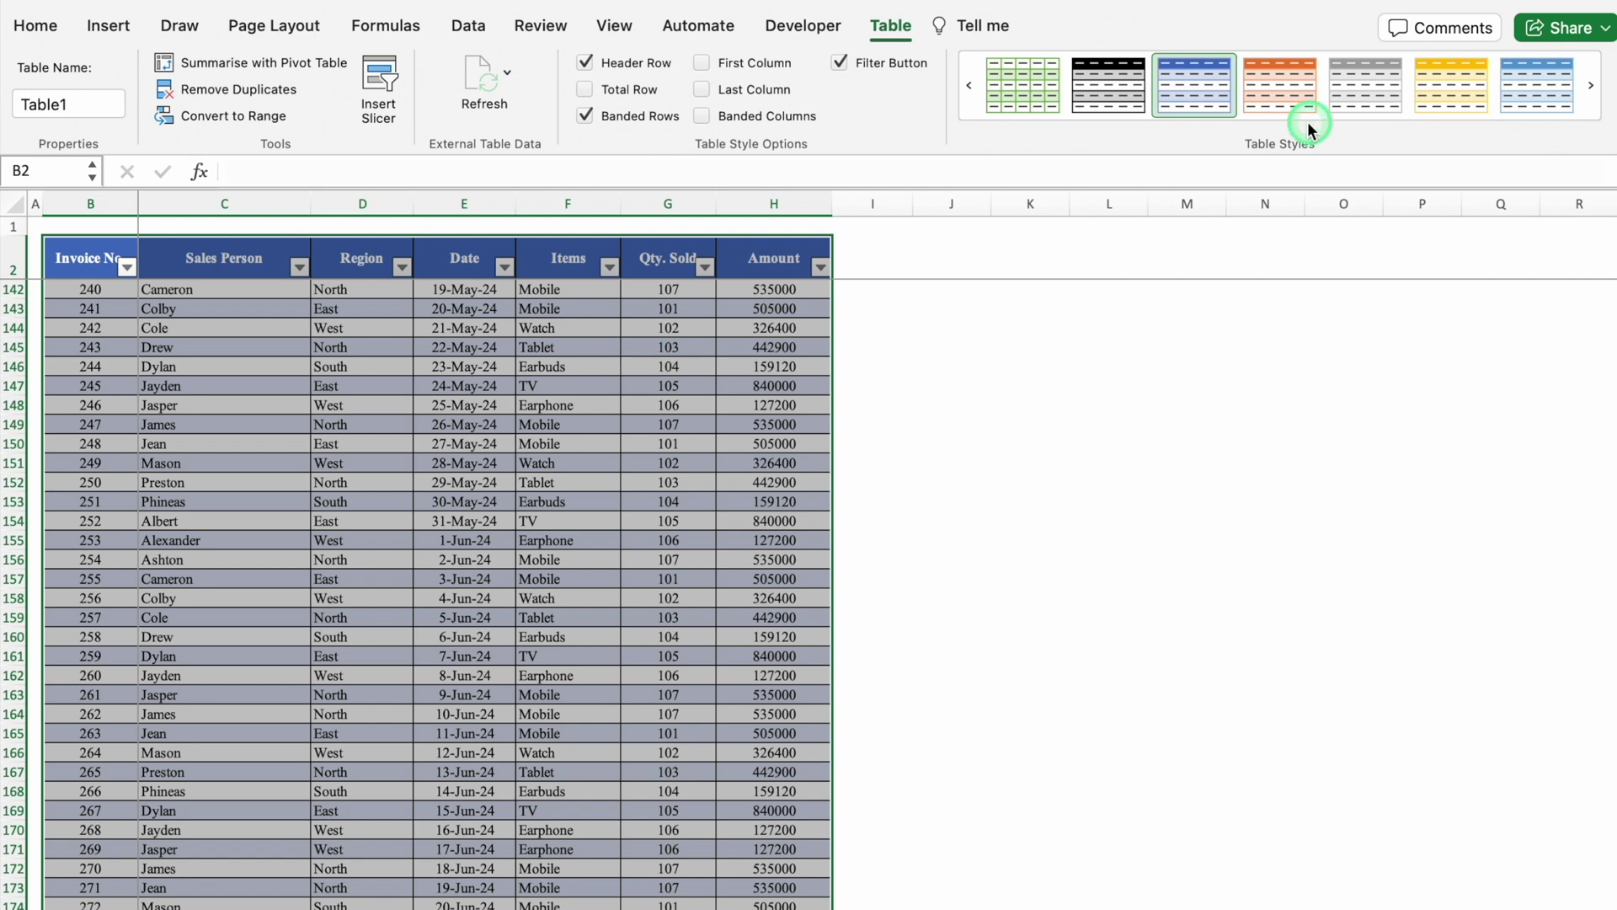
- Apply a Medium table style with a blue header and grey banded rows to the sales table
{"action": "left_click", "coordinate": [1280, 128]}
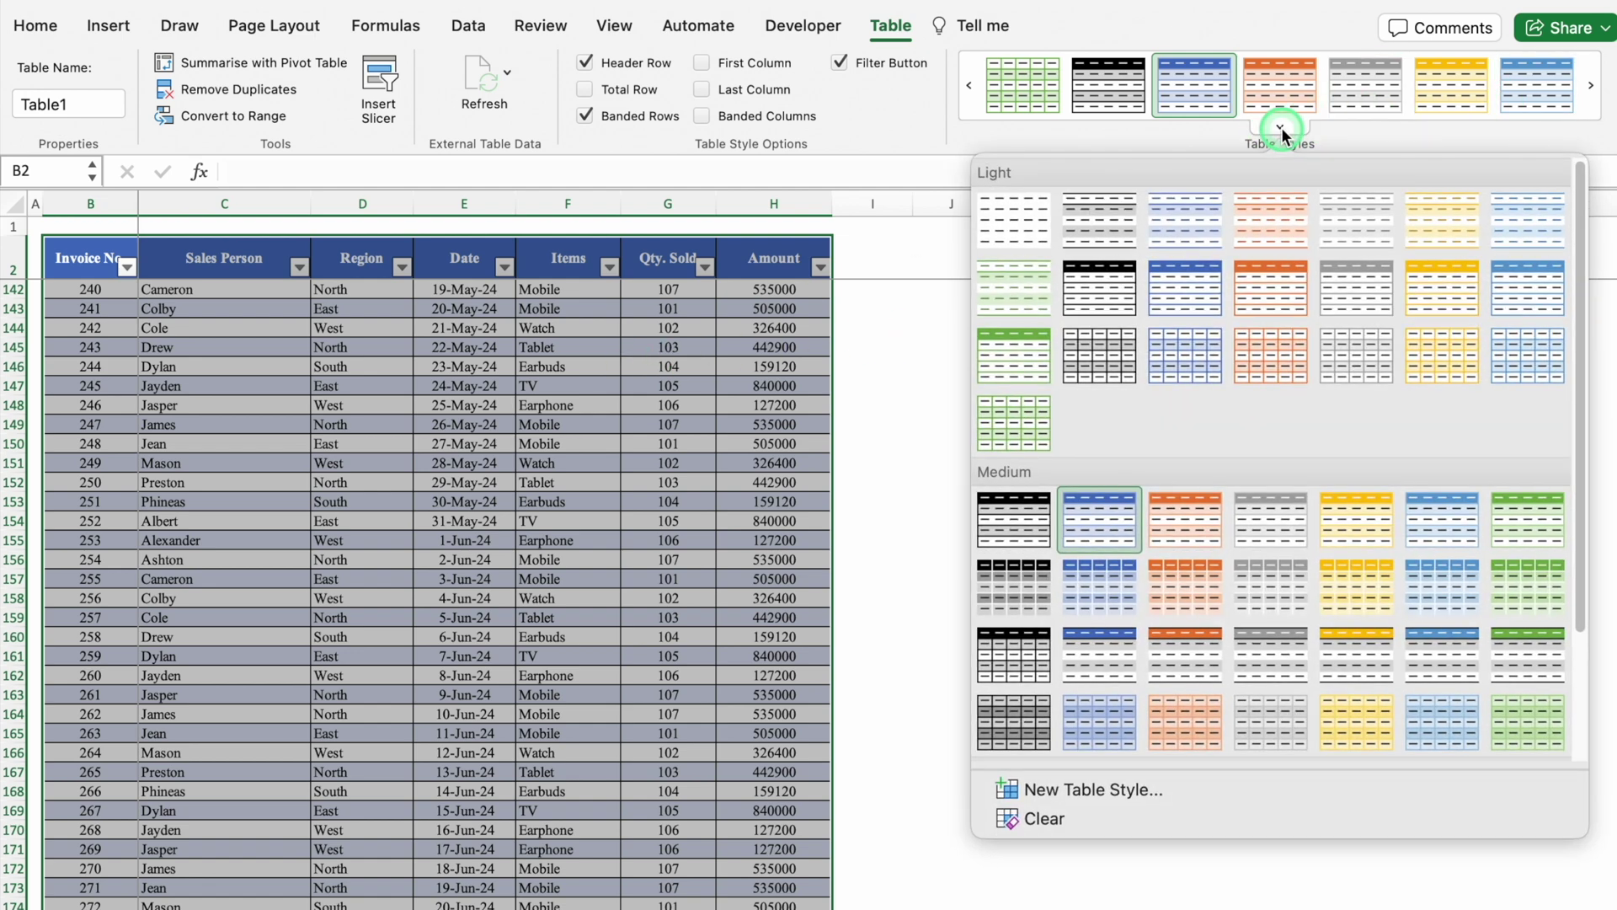
{"action": "scroll", "coordinate": [1154, 470], "scroll_direction": "down", "scroll_amount": 3}
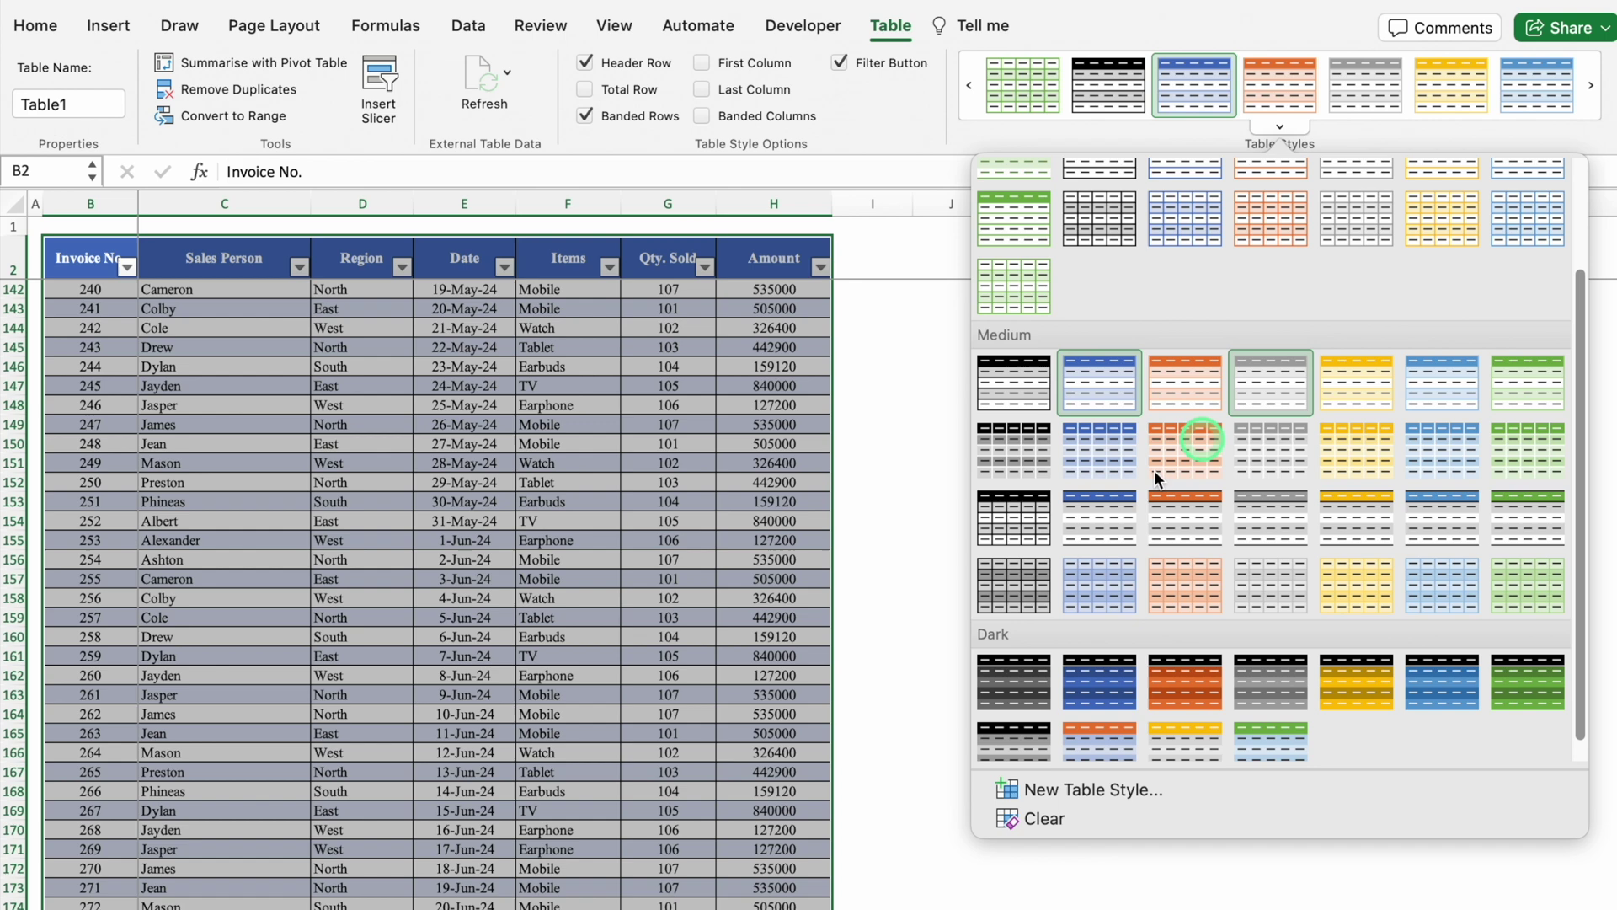
{"action": "left_click", "coordinate": [1095, 513]}
{"action": "left_click", "coordinate": [1108, 346]}
- Fill the table's header row B2:H2 with the standard blue colour
{"action": "left_click_drag", "start_coordinate": [83, 246], "coordinate": [750, 246]}
{"action": "left_click", "coordinate": [36, 25]}
{"action": "left_click", "coordinate": [366, 108]}
{"action": "left_click", "coordinate": [353, 440]}
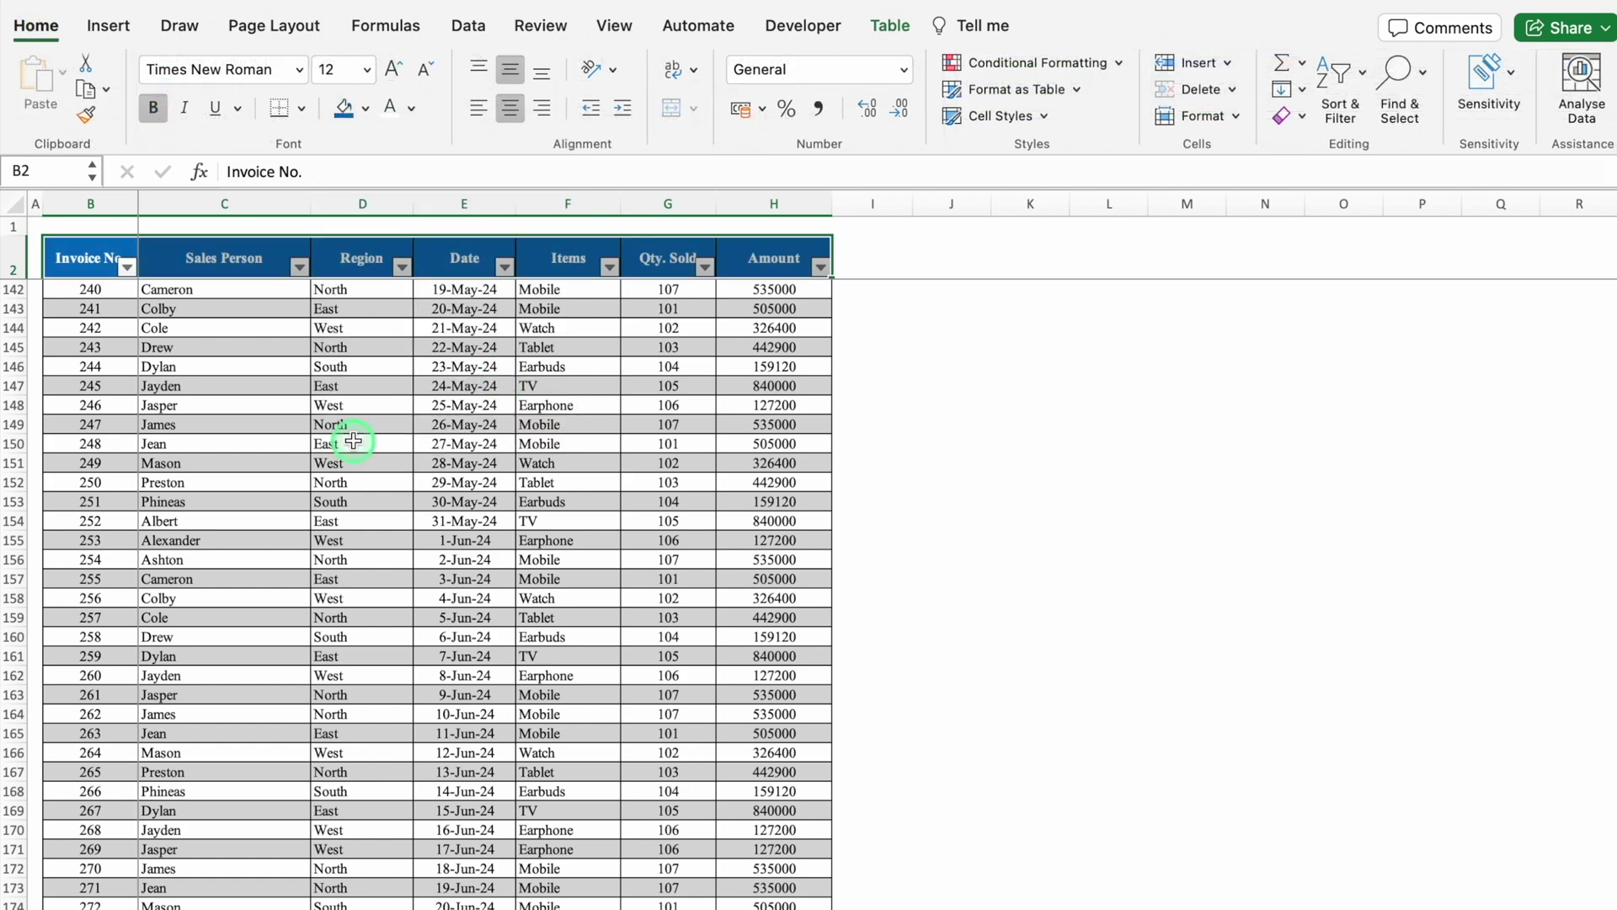
- Turn off the filter buttons in the sales table's header row
{"action": "left_click", "coordinate": [891, 25]}
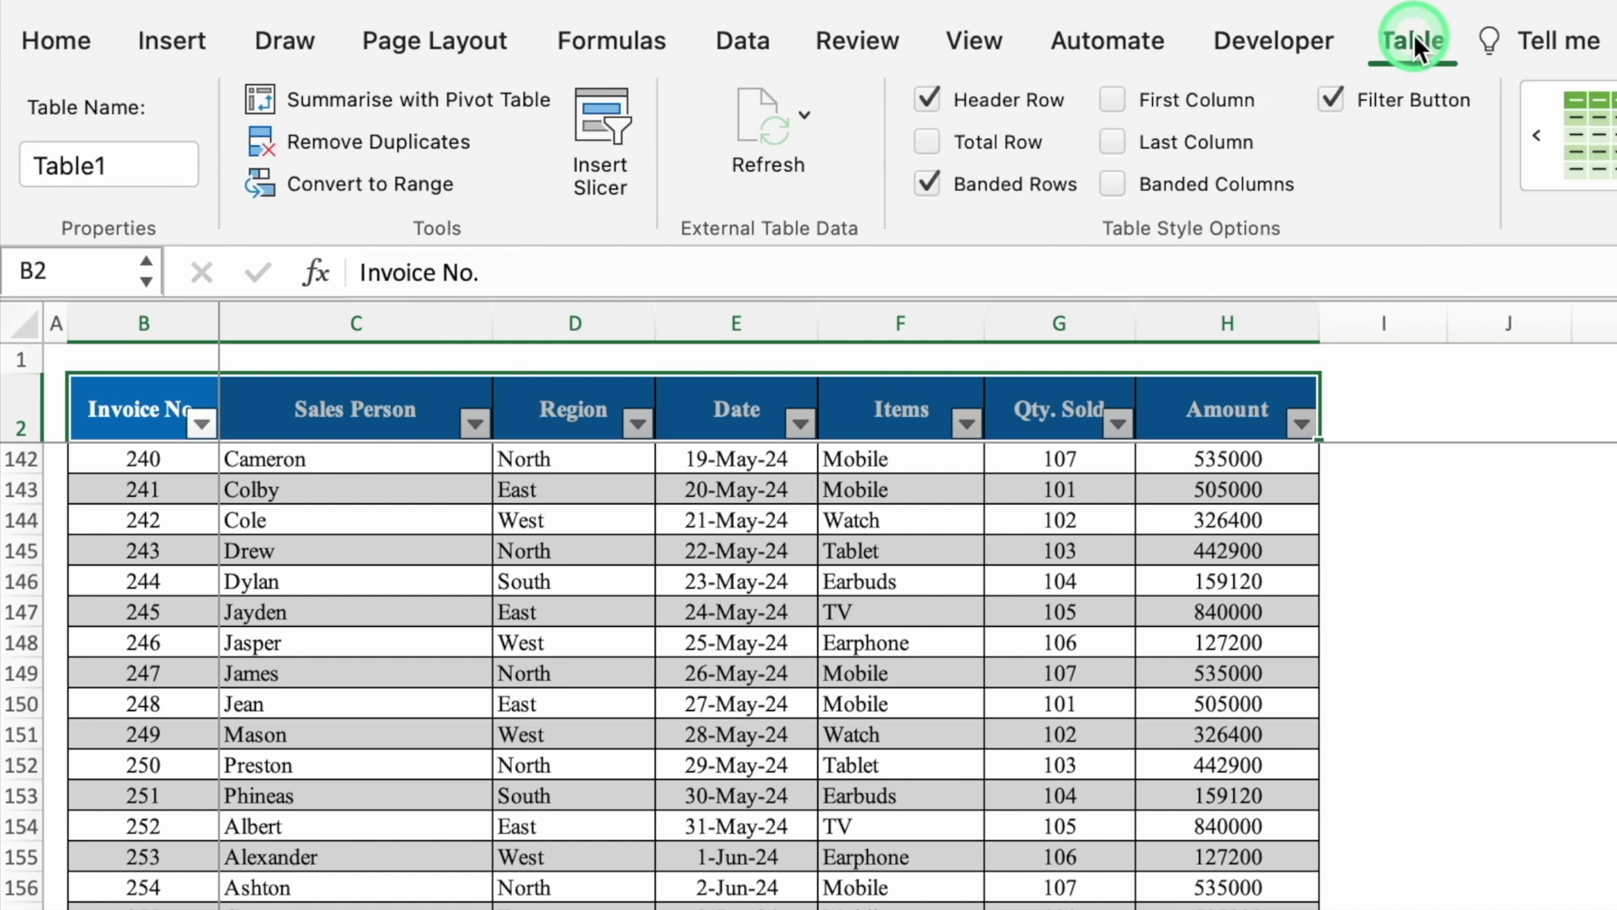
{"action": "left_click", "coordinate": [1325, 100]}
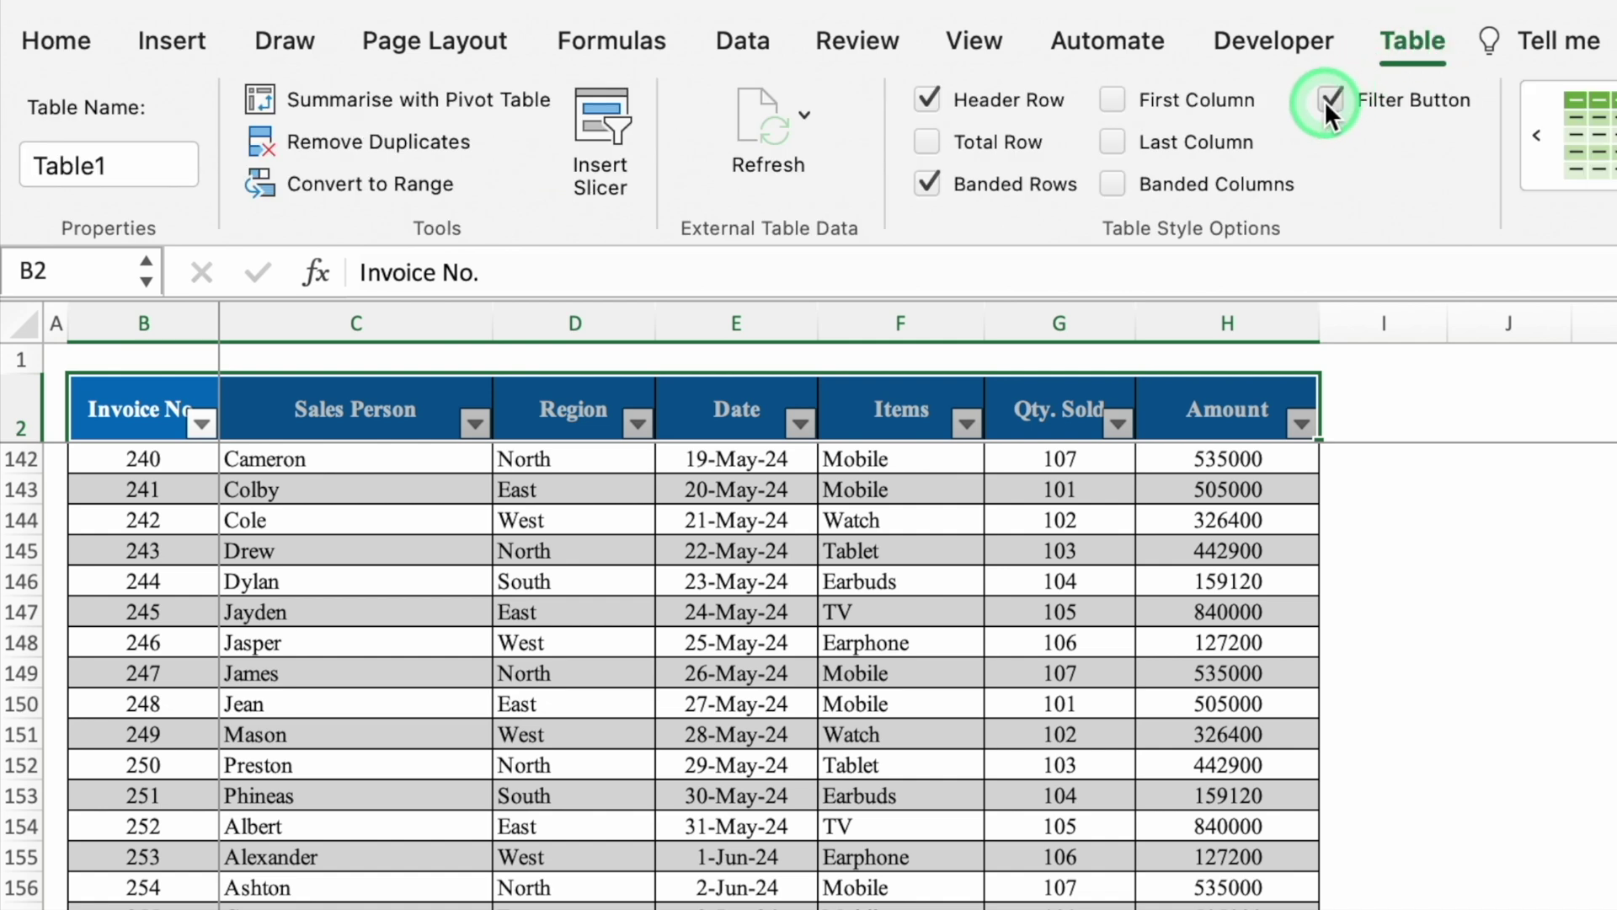
{"action": "left_click", "coordinate": [1534, 547]}
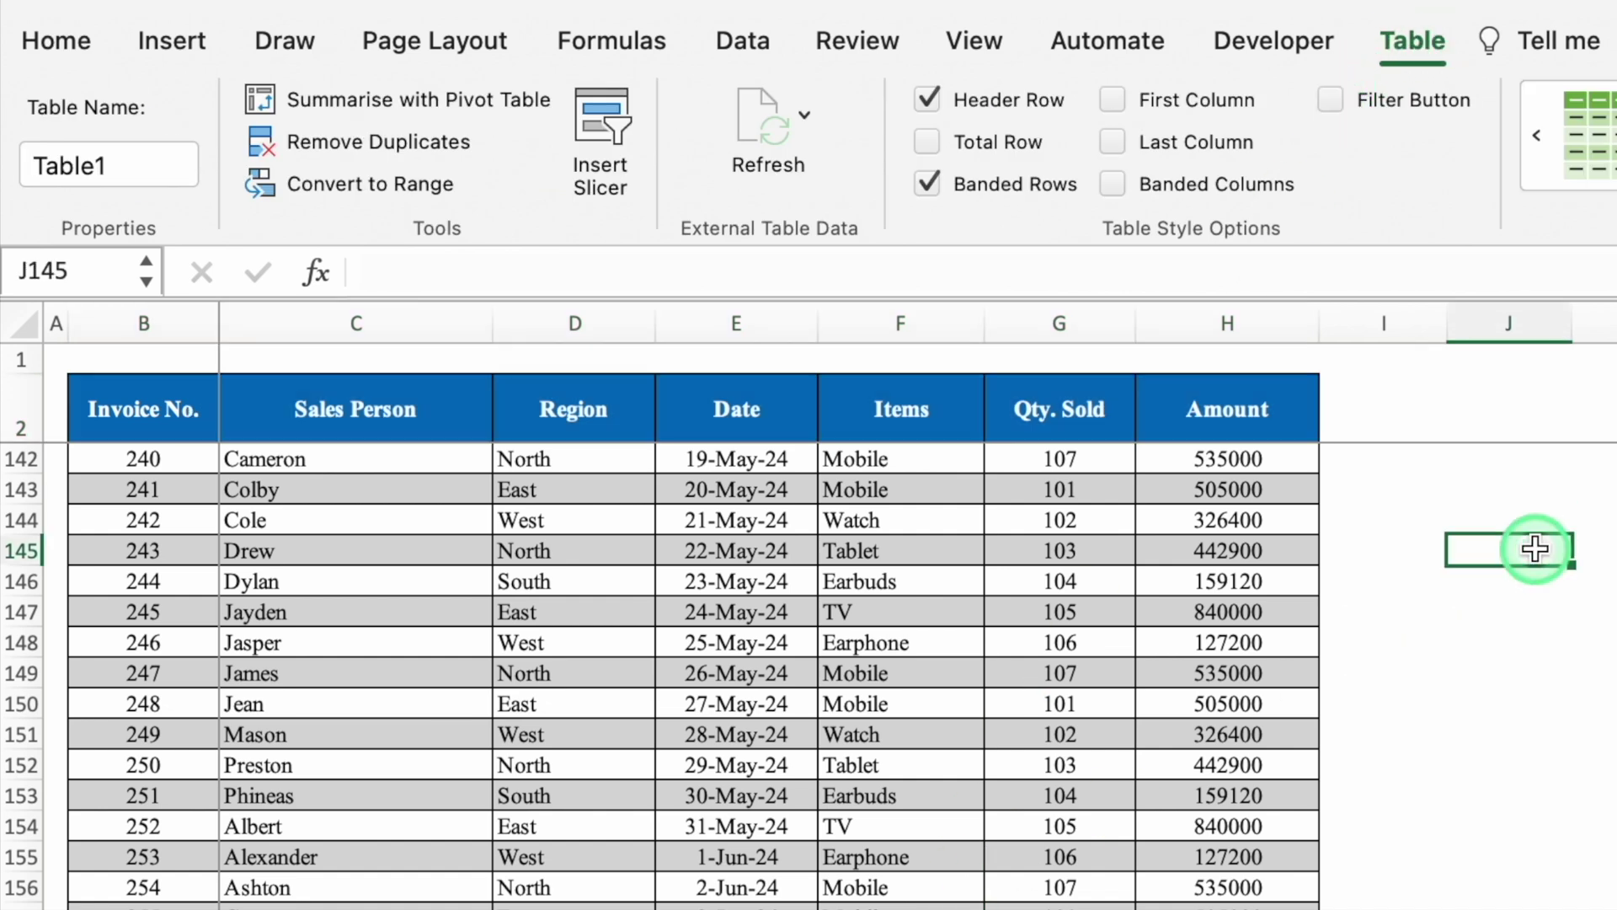
- Copy the sales table's header row, Invoice No. to Amount, into the blank sheet starting at cell B4
{"action": "left_click_drag", "start_coordinate": [105, 402], "coordinate": [1108, 416]}
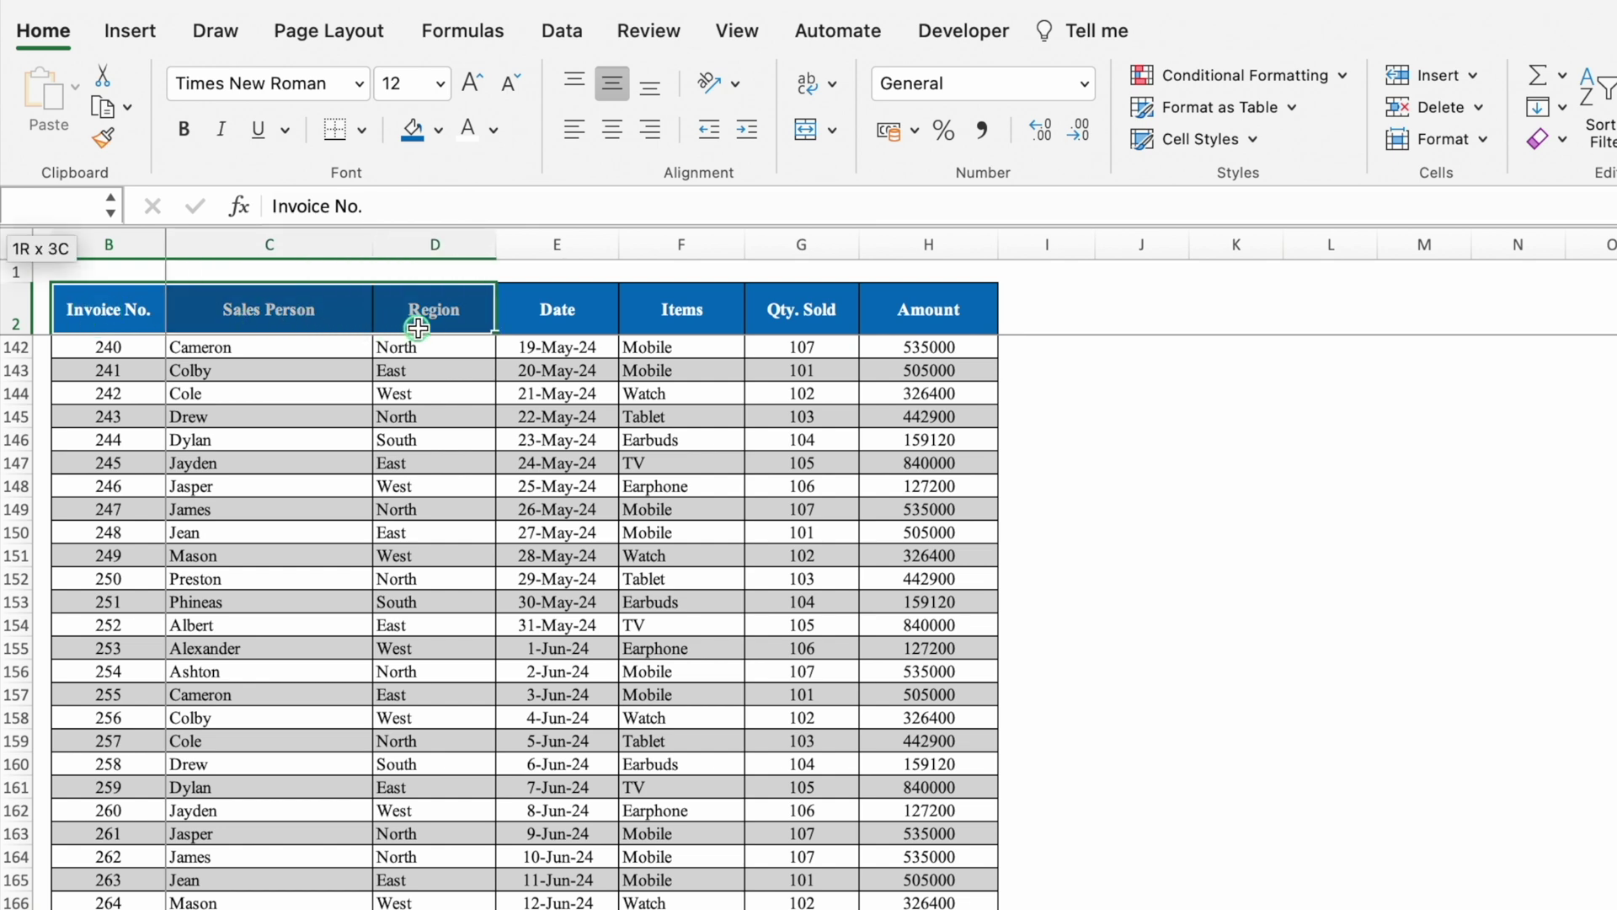
{"action": "left_click_drag", "start_coordinate": [838, 315], "coordinate": [897, 316]}
{"action": "key", "text": "super+c"}
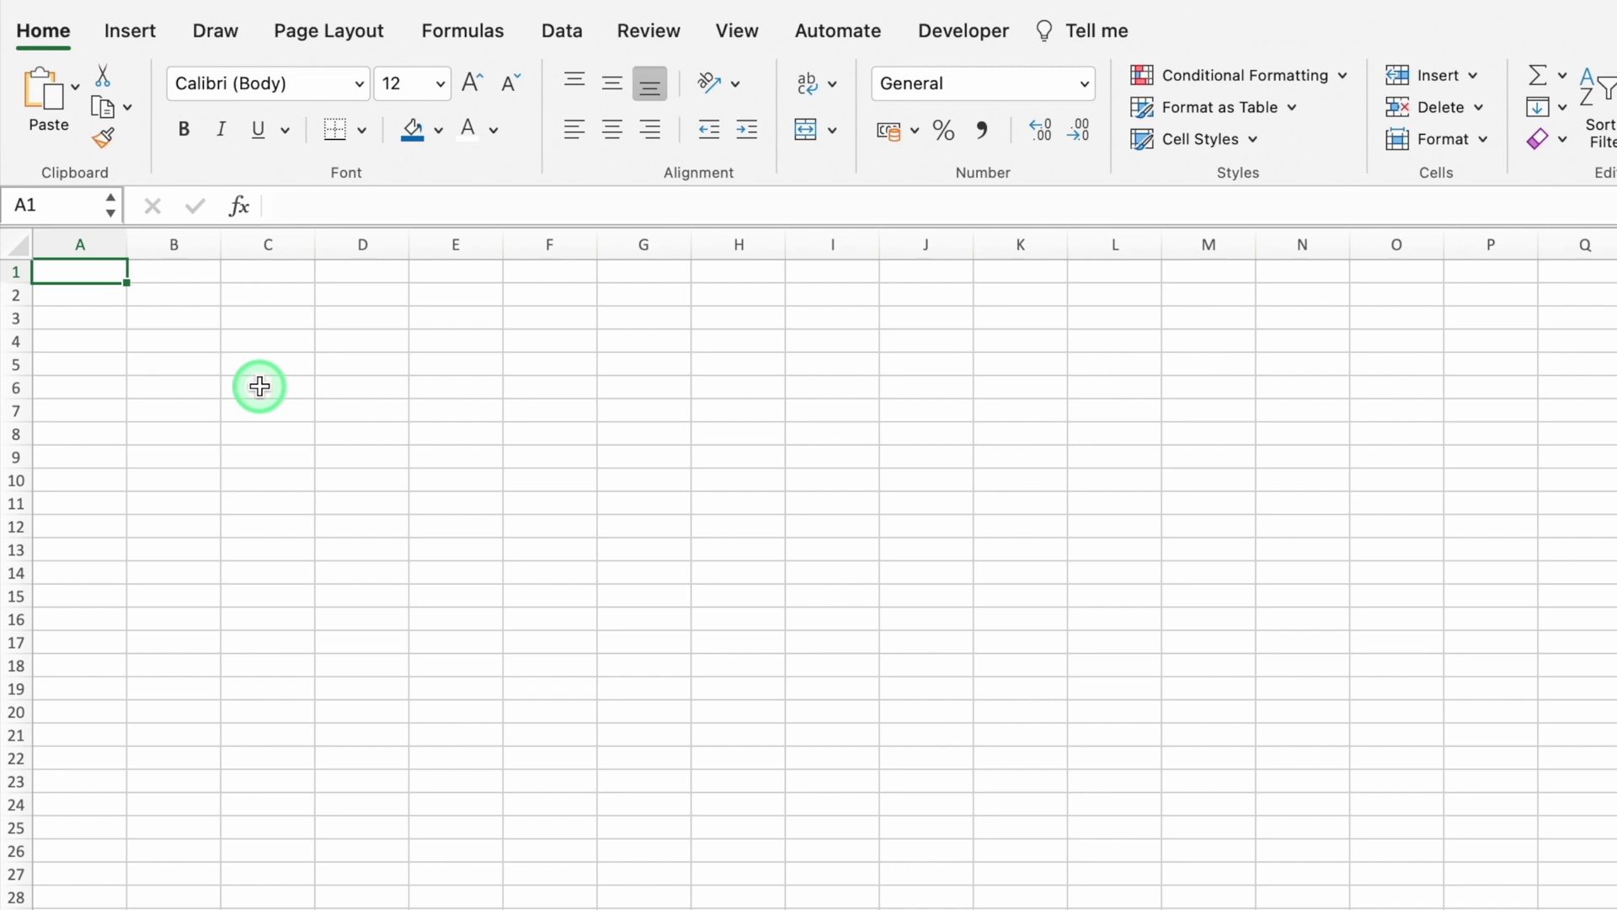
{"action": "left_click", "coordinate": [199, 341]}
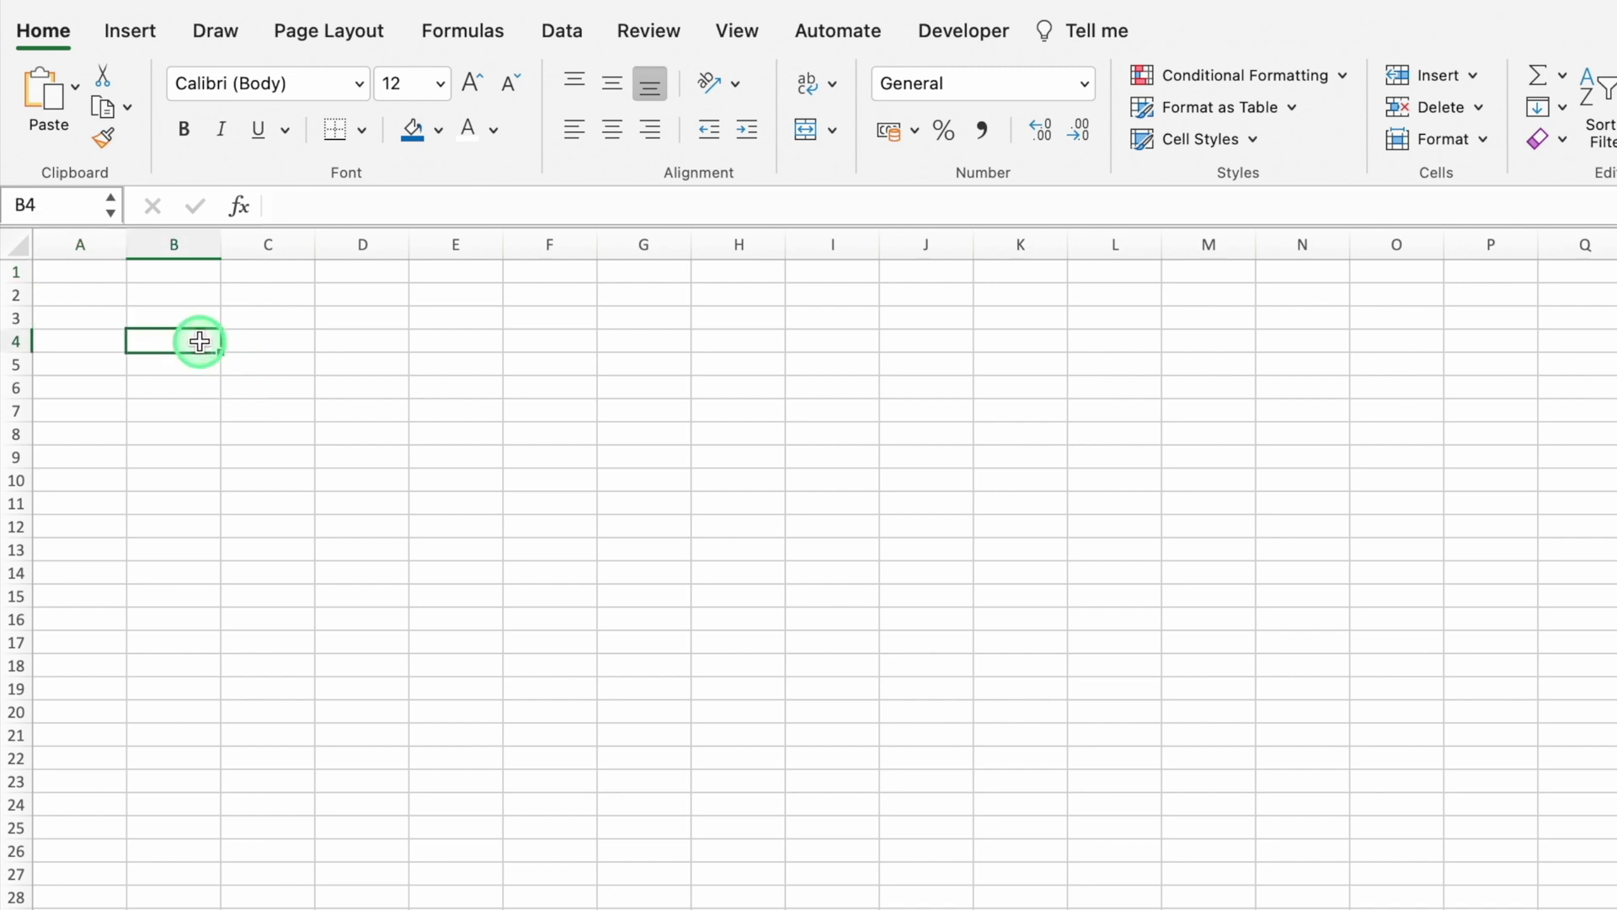
{"action": "key", "text": "super+v"}
- Increase the height of header row 4 and widen columns B to H equally
{"action": "left_click", "coordinate": [312, 451]}
{"action": "left_click_drag", "start_coordinate": [18, 352], "coordinate": [22, 378]}
{"action": "left_click_drag", "start_coordinate": [173, 245], "coordinate": [899, 271]}
- Apply All Borders to the header cells B4:H4
{"action": "left_click", "coordinate": [197, 345]}
{"action": "left_click_drag", "start_coordinate": [196, 345], "coordinate": [1437, 354]}
{"action": "left_click", "coordinate": [361, 129]}
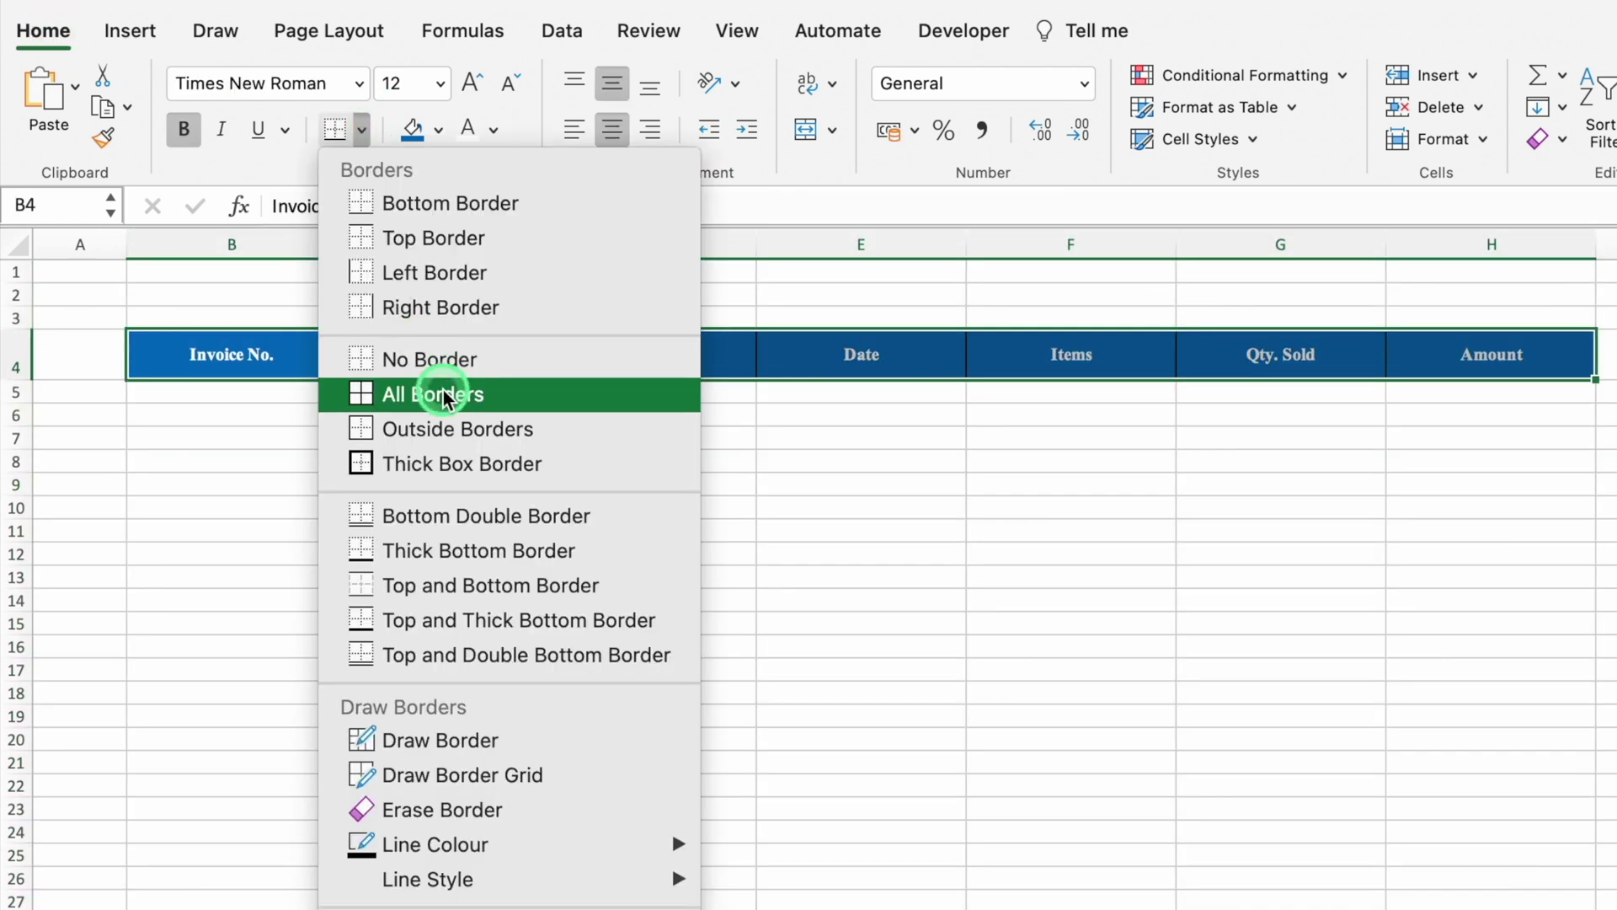
{"action": "left_click", "coordinate": [444, 396]}
- Increase the height of row 2 and copy the Sales Person header cell into B2
{"action": "left_click", "coordinate": [232, 318]}
{"action": "left_click_drag", "start_coordinate": [17, 306], "coordinate": [25, 334]}
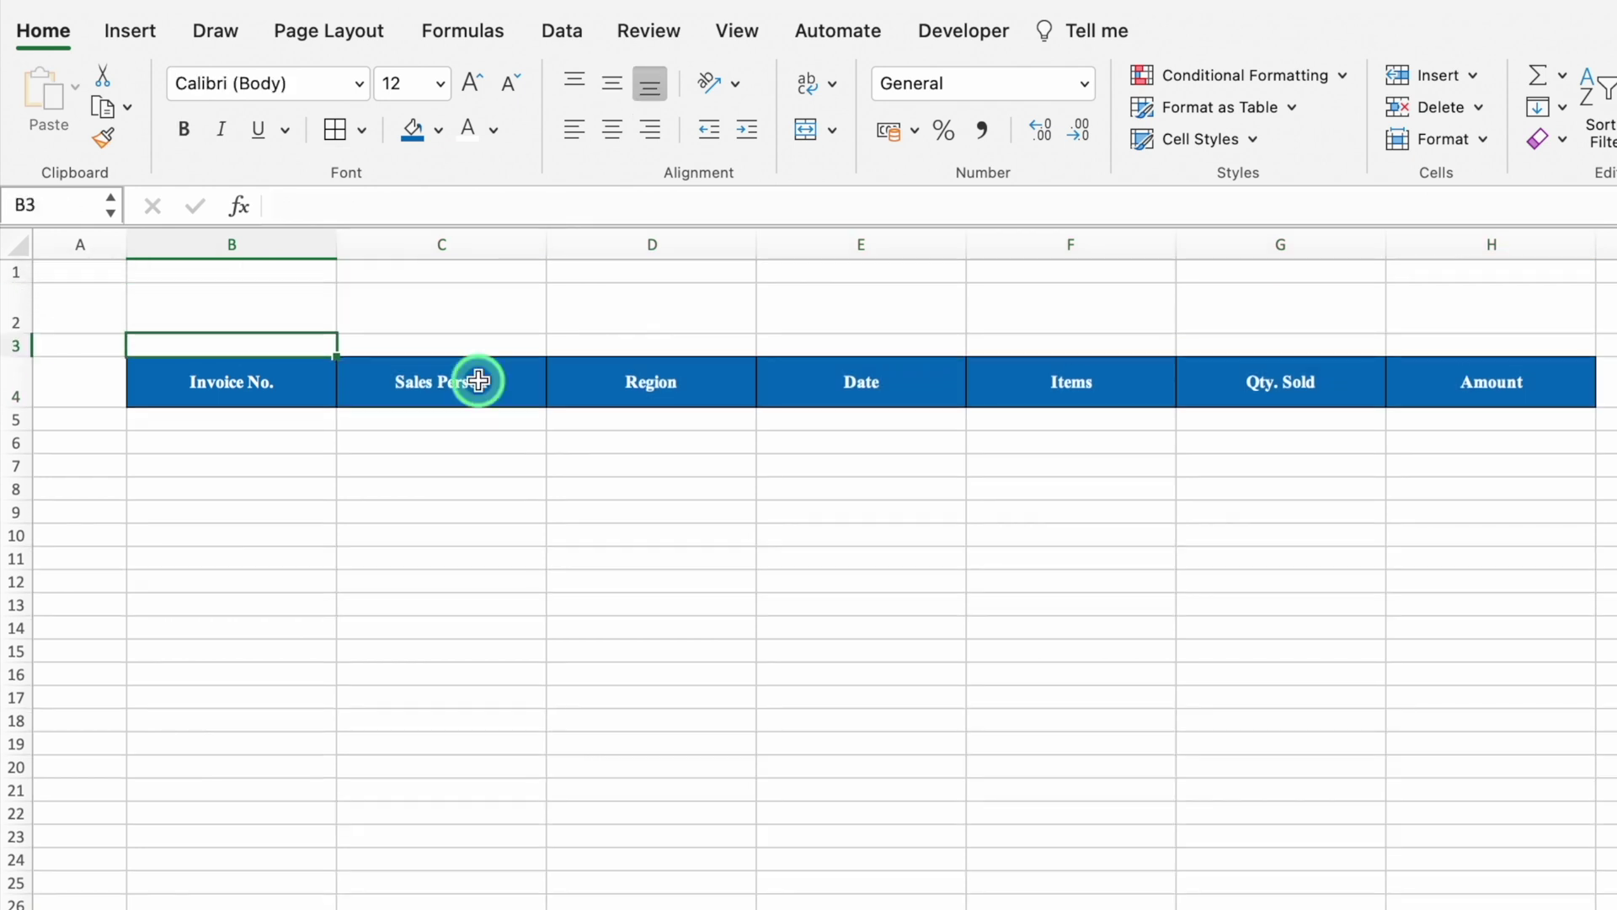
{"action": "left_click", "coordinate": [478, 381]}
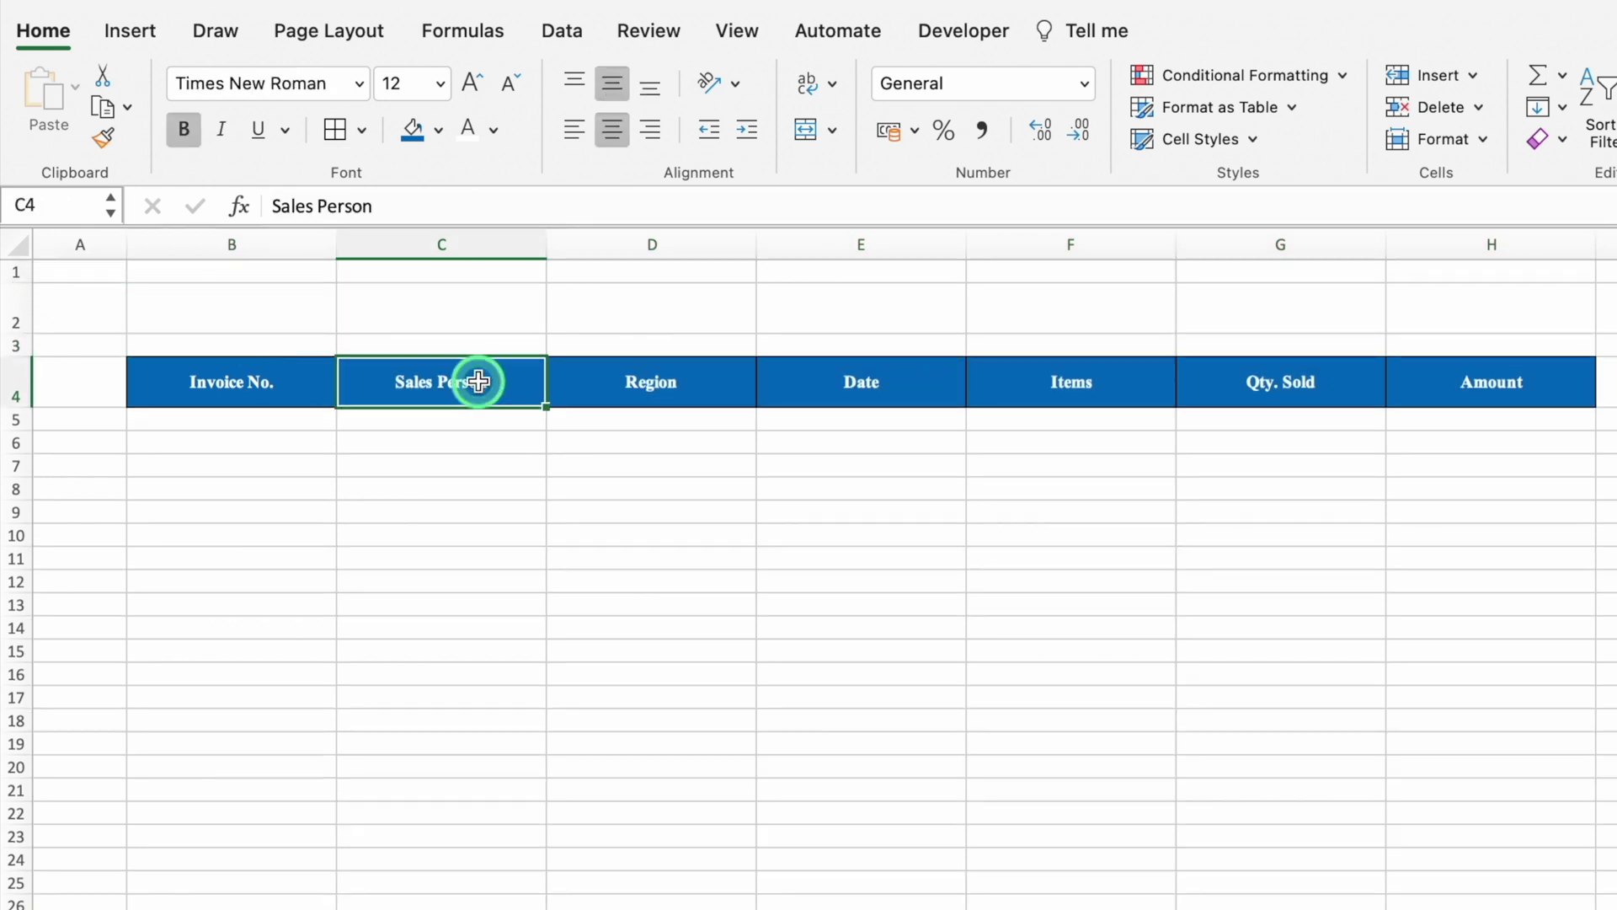
{"action": "key", "text": "super+c"}
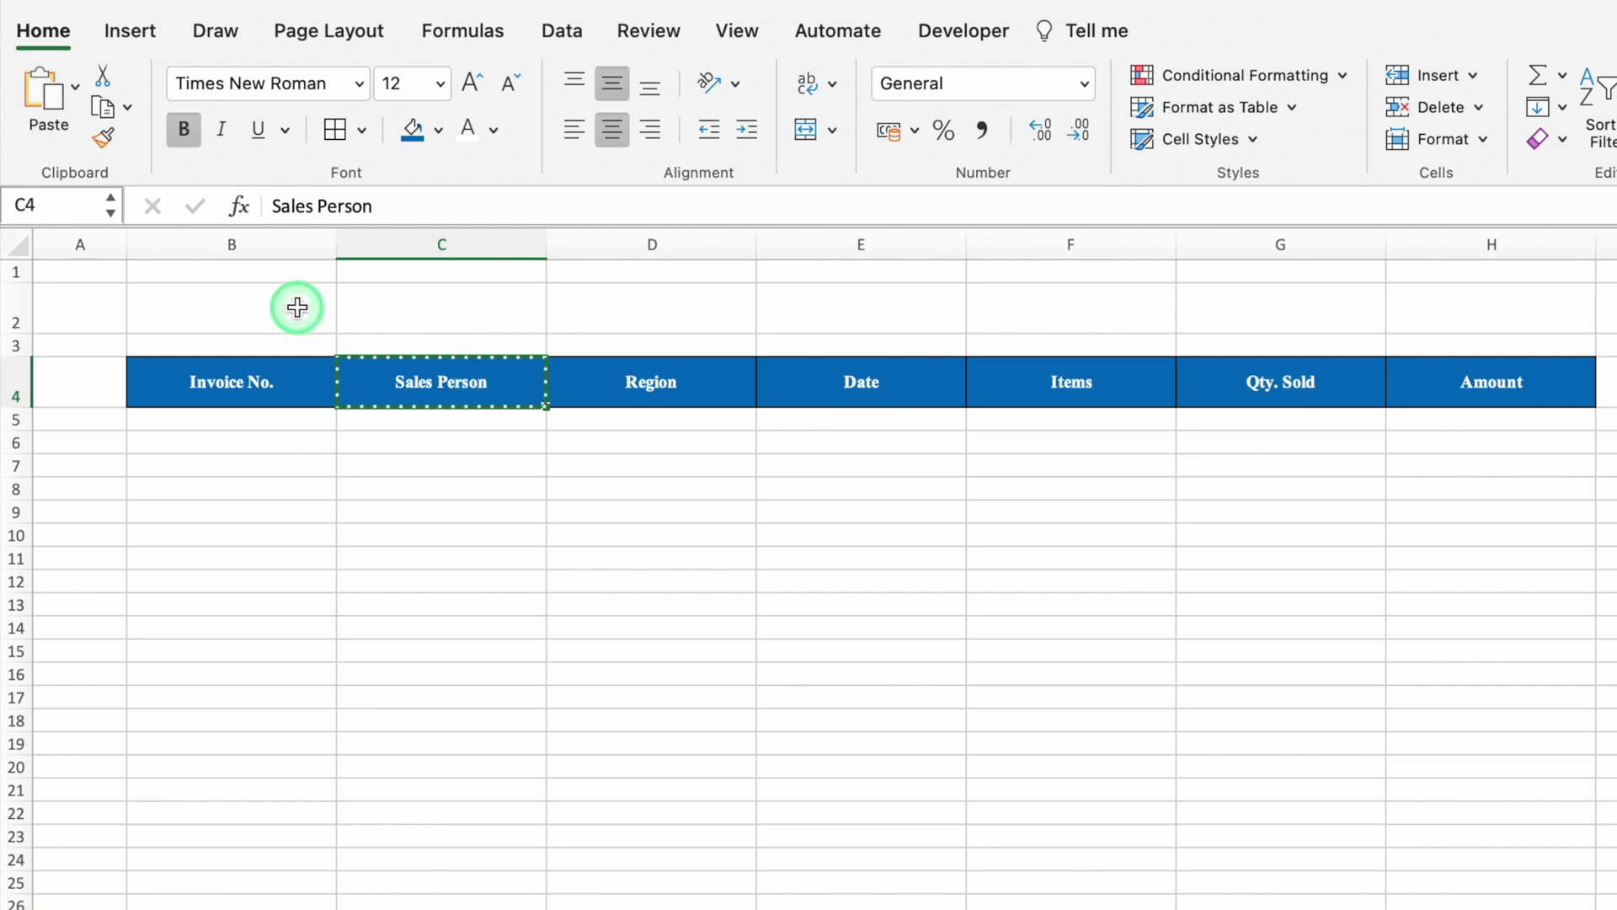
{"action": "left_click", "coordinate": [296, 308]}
{"action": "key", "text": "super+v"}
- Fill cells B2:C2 with standard red and enlarge their font to size 18
{"action": "left_click_drag", "start_coordinate": [296, 307], "coordinate": [426, 306]}
{"action": "left_click", "coordinate": [438, 129]}
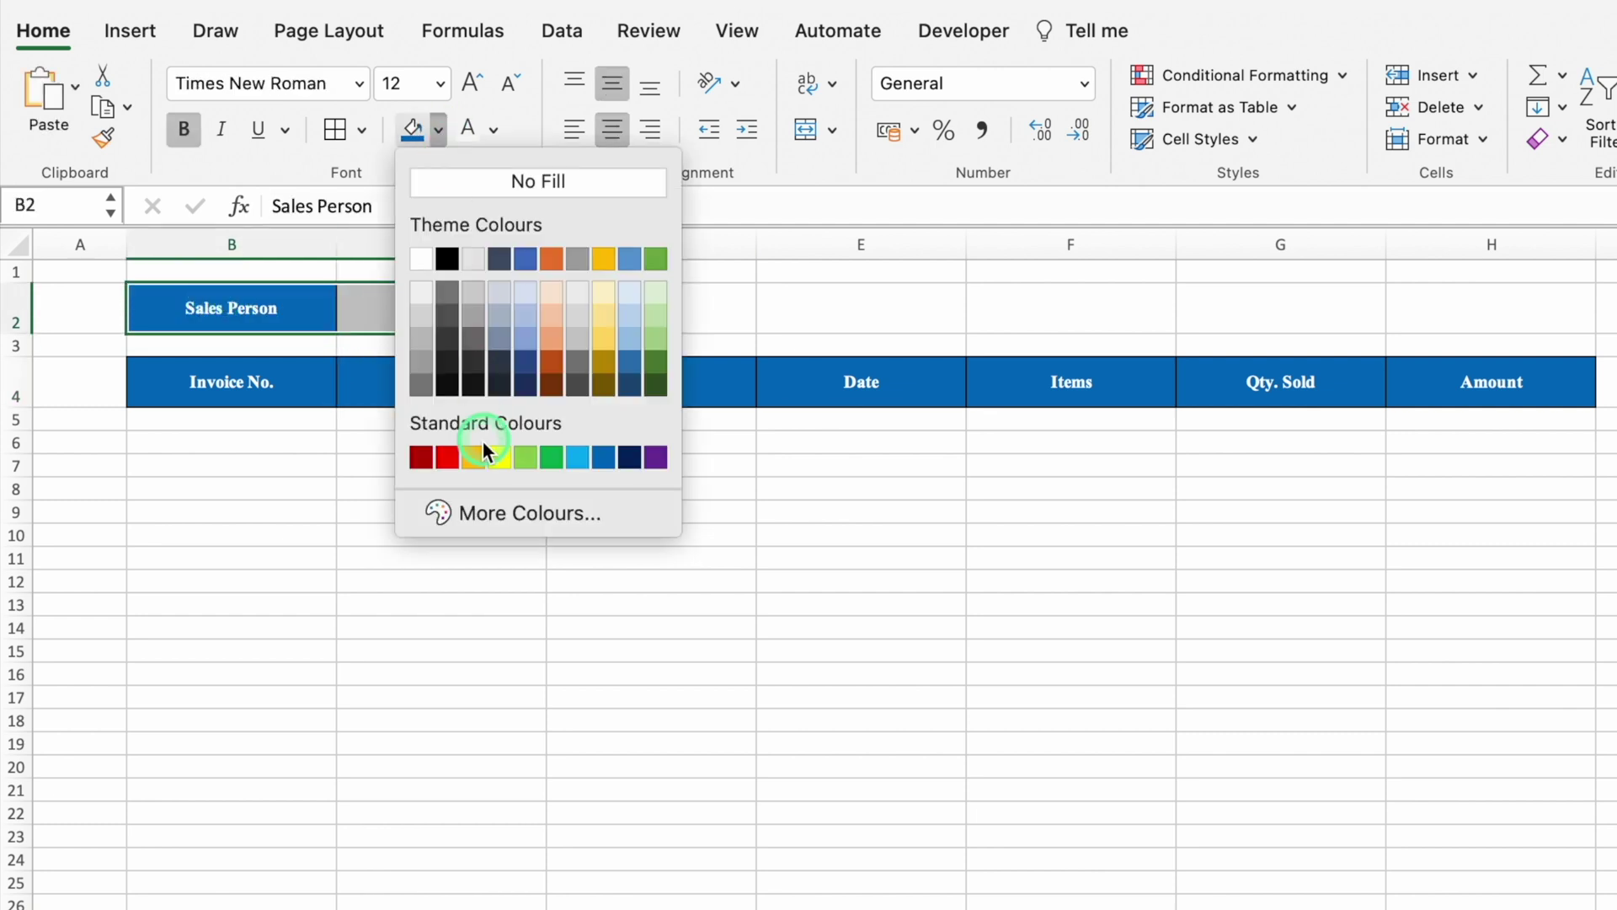
{"action": "left_click", "coordinate": [444, 455]}
{"action": "left_click", "coordinate": [471, 80]}
{"action": "left_click", "coordinate": [471, 81]}
{"action": "left_click", "coordinate": [471, 81]}
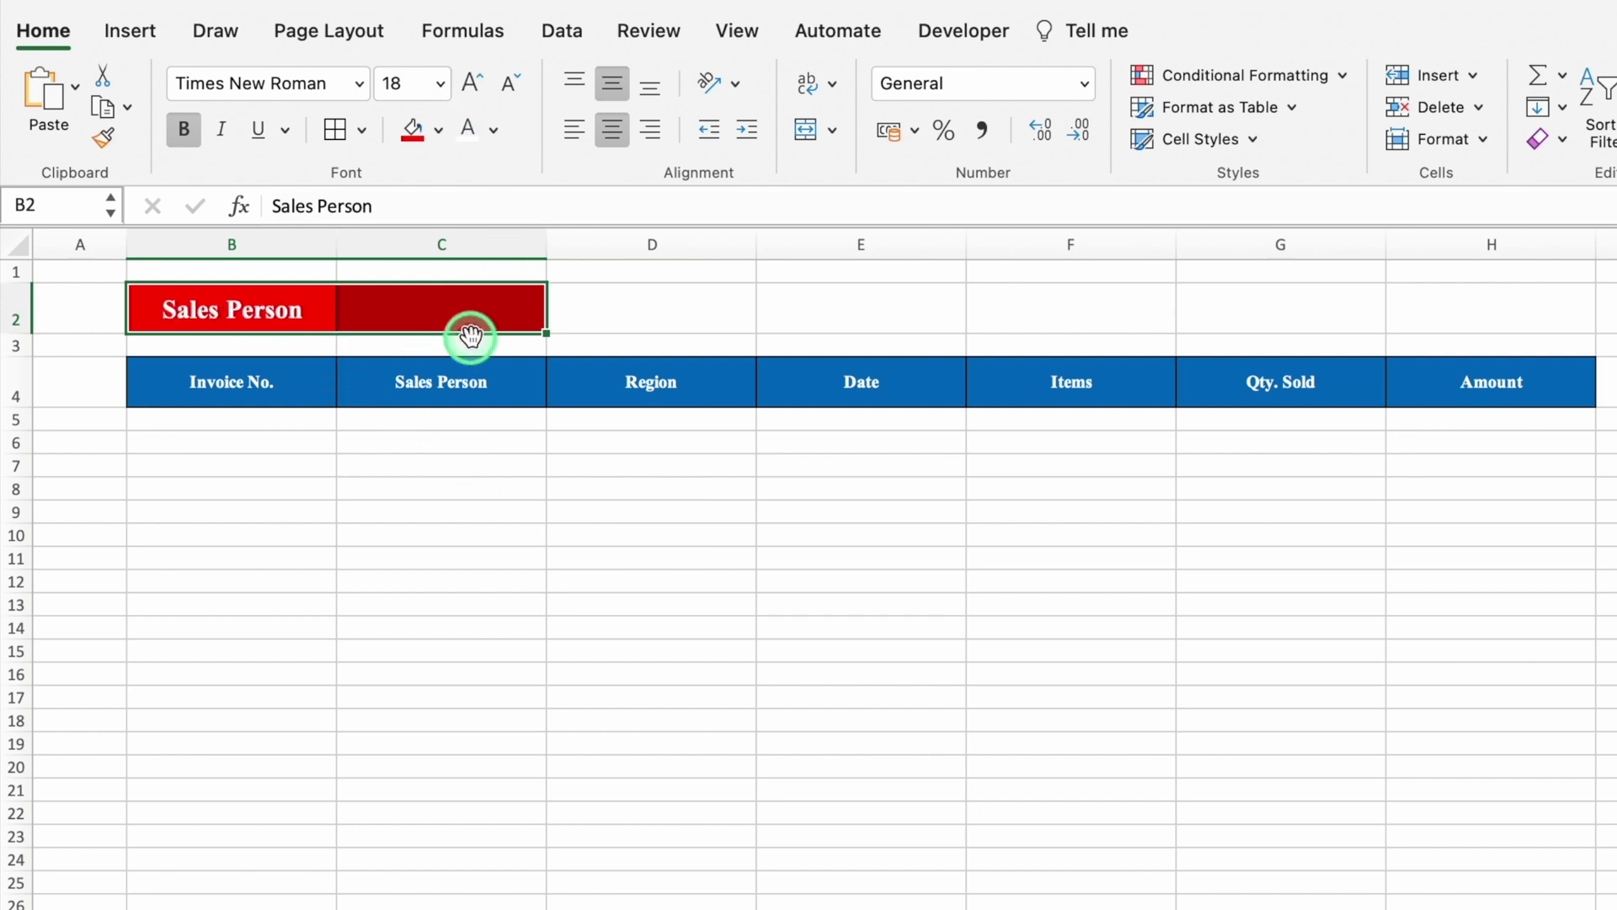
- Add list data validation to C2, using the Sales Person column of the Data Entry sheet from C3 to its last row as source
{"action": "left_click", "coordinate": [463, 309]}
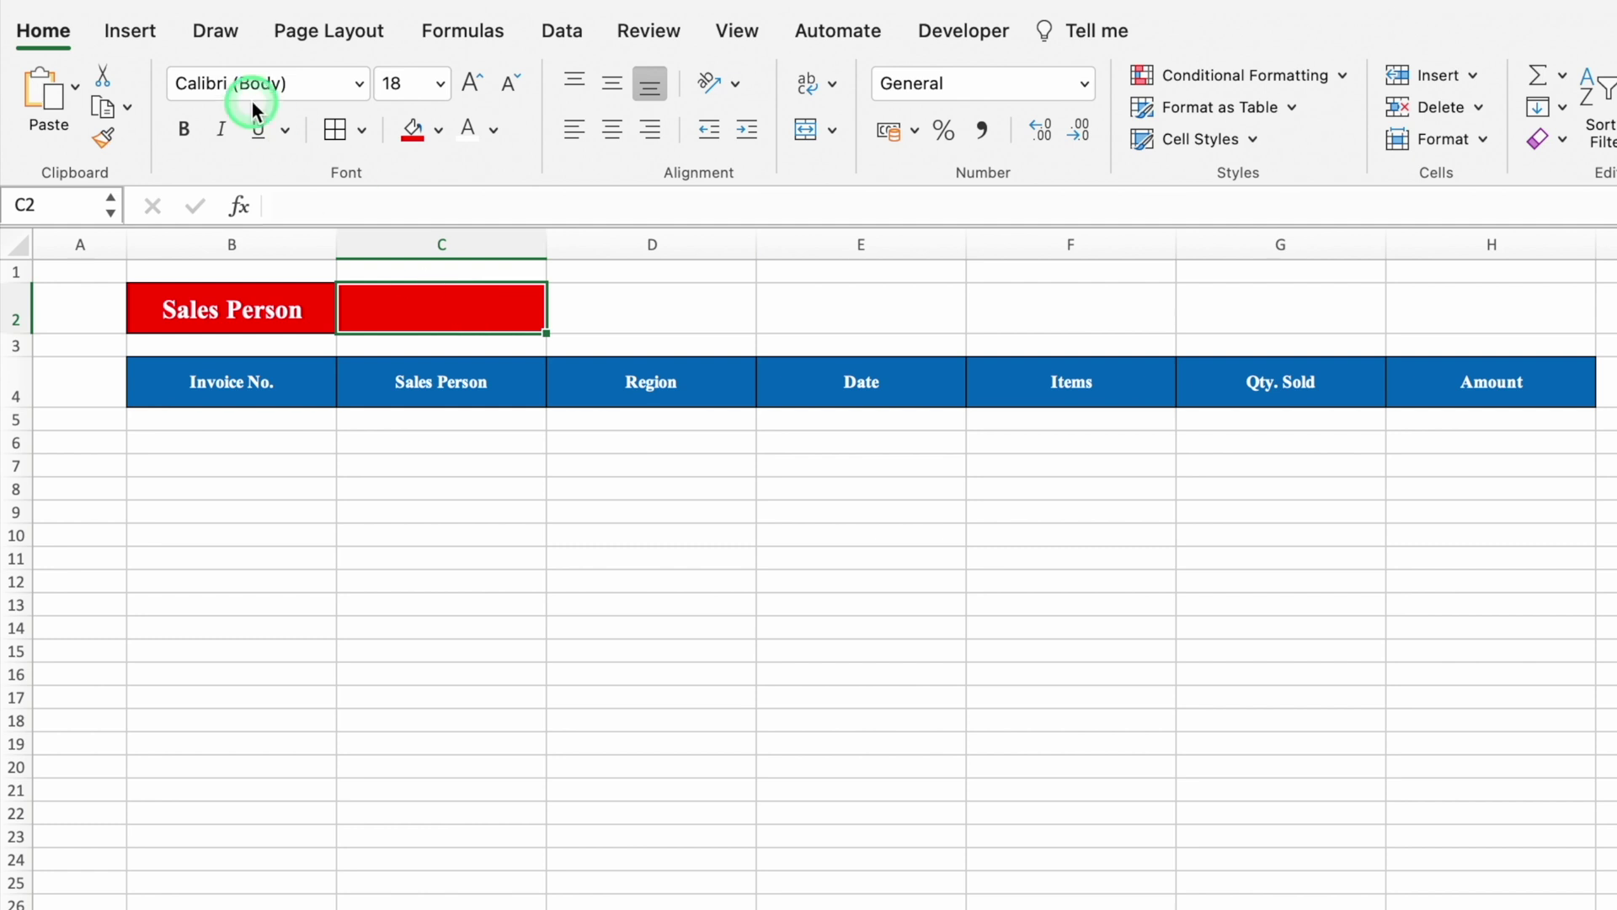
{"action": "left_click", "coordinate": [560, 32]}
{"action": "left_click", "coordinate": [1388, 87]}
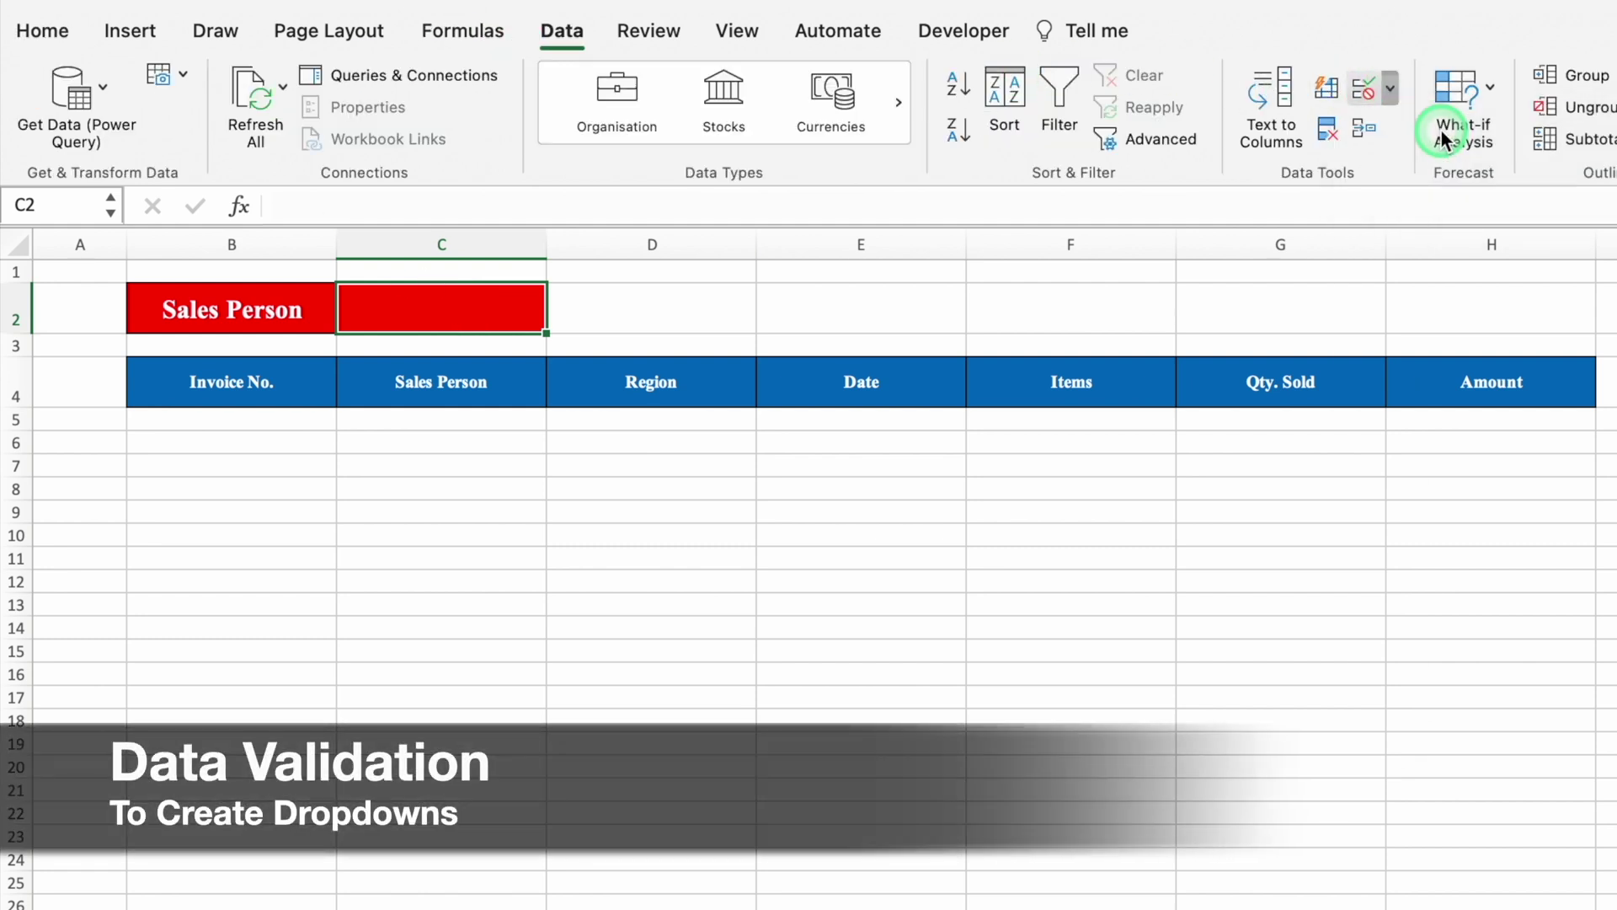
{"action": "left_click", "coordinate": [1440, 129]}
{"action": "left_click", "coordinate": [974, 301]}
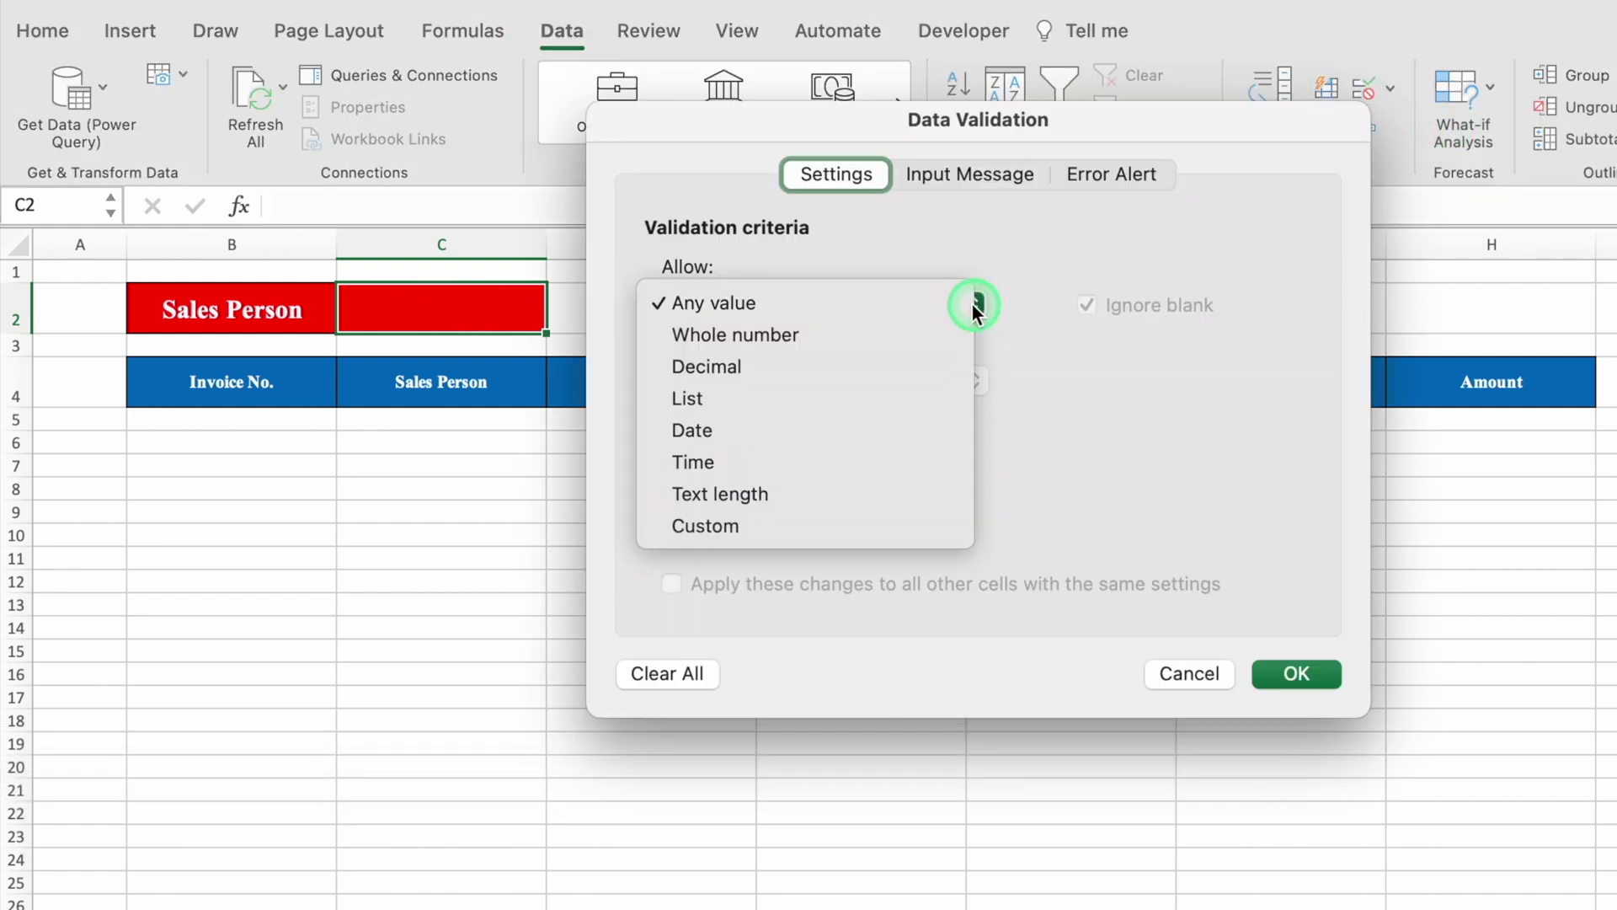
{"action": "left_click", "coordinate": [806, 397]}
{"action": "left_click", "coordinate": [826, 455]}
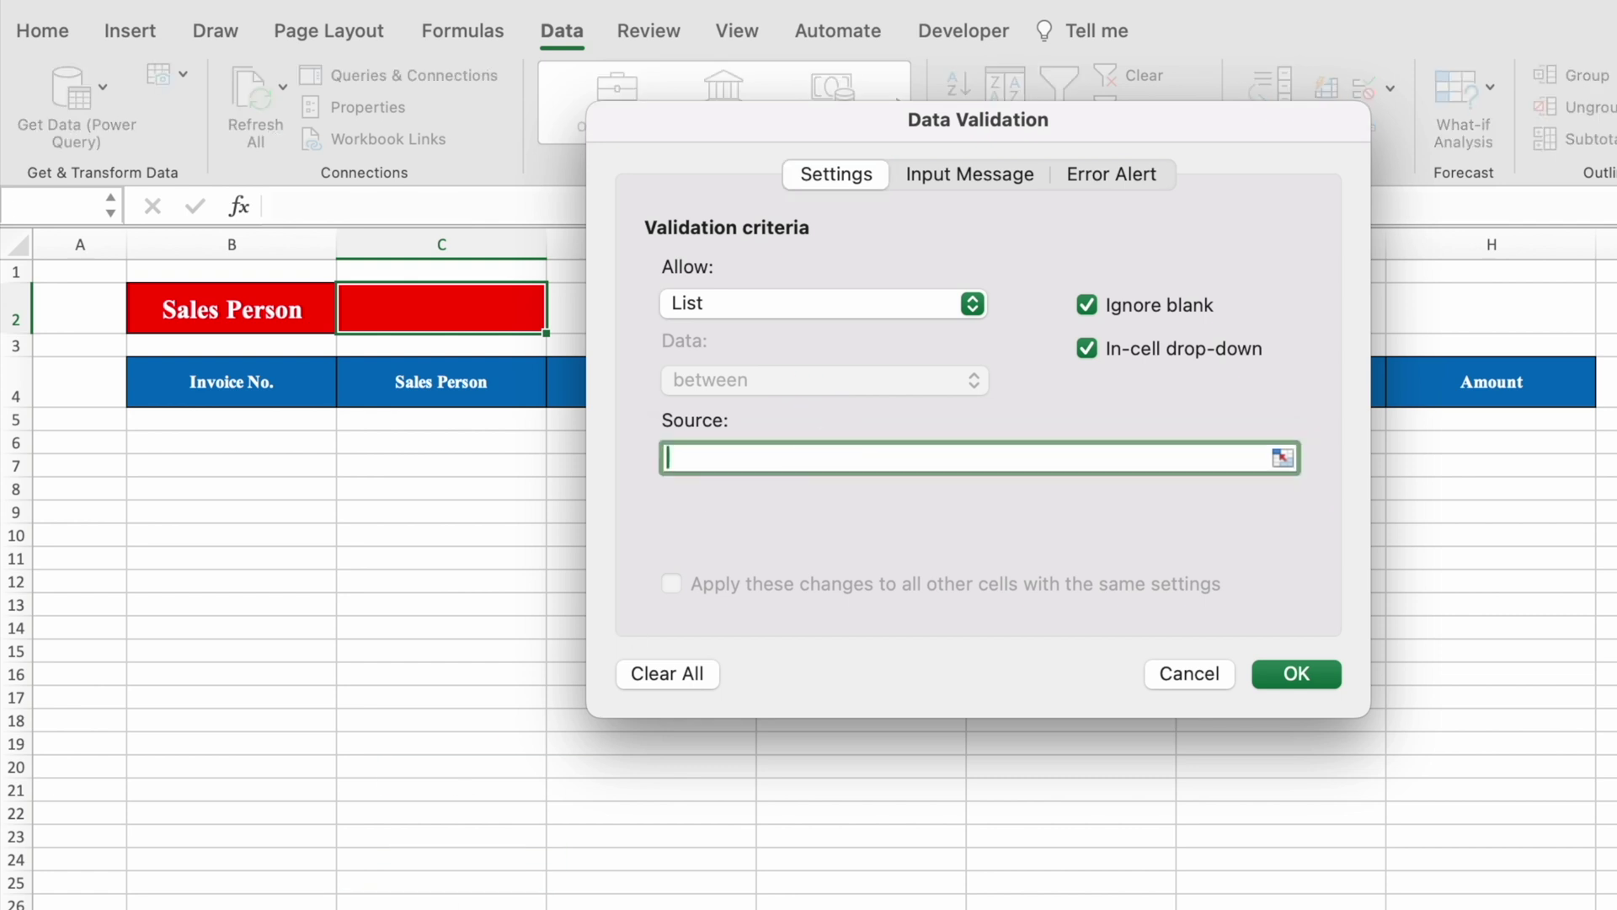
{"action": "left_click", "coordinate": [927, 431]}
{"action": "left_click", "coordinate": [338, 349]}
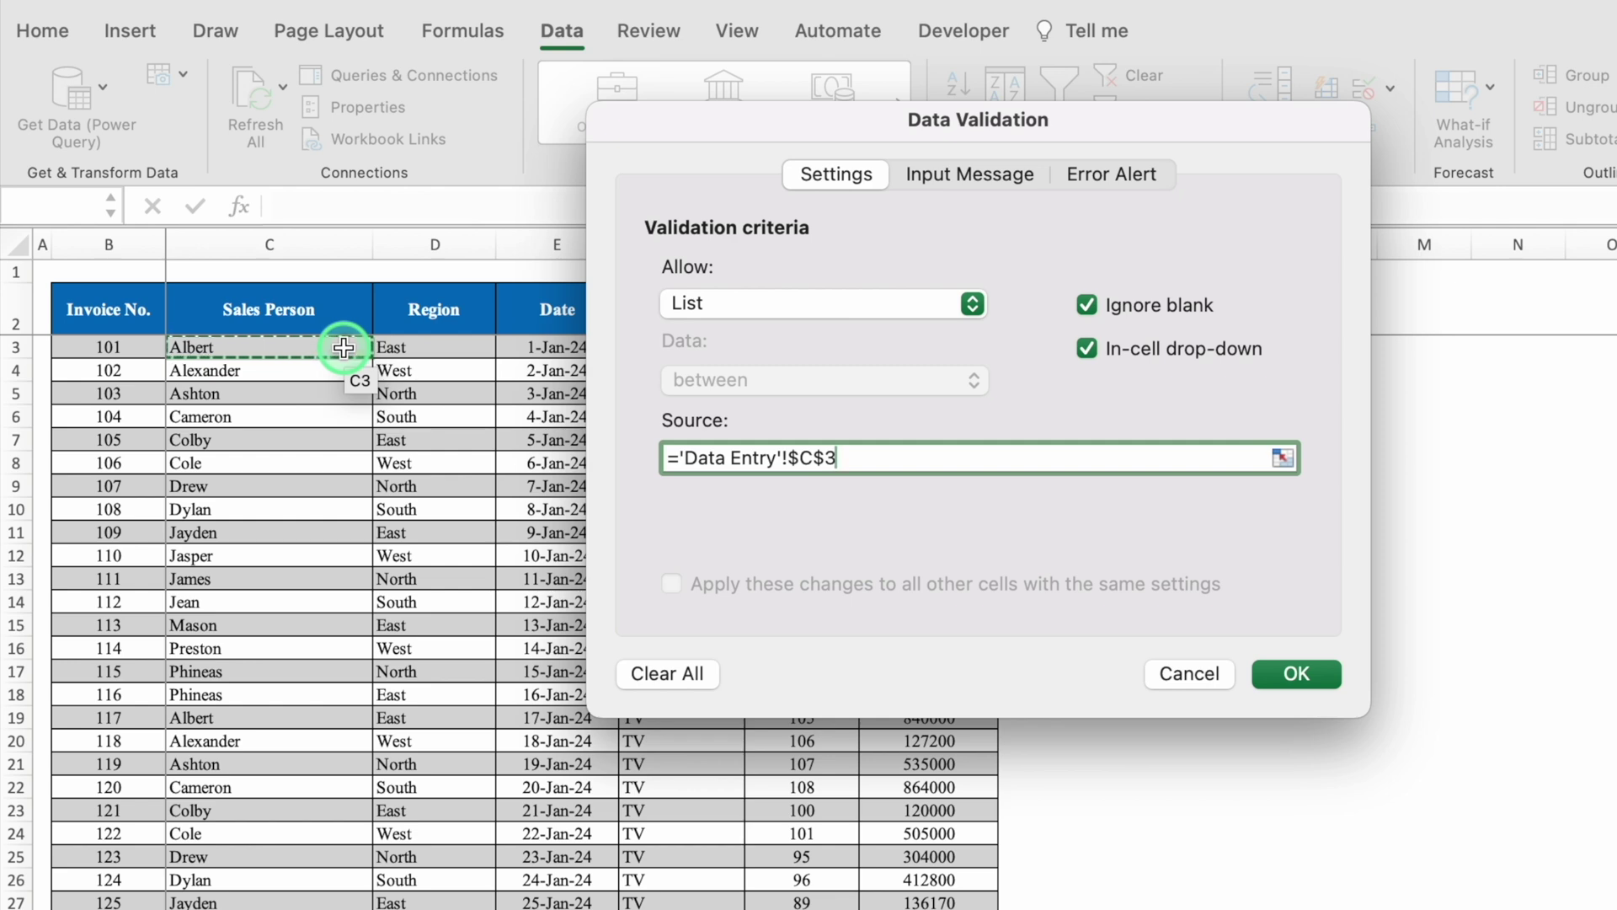
{"action": "key", "text": "super+shift+Down"}
{"action": "left_click", "coordinate": [1313, 671]}
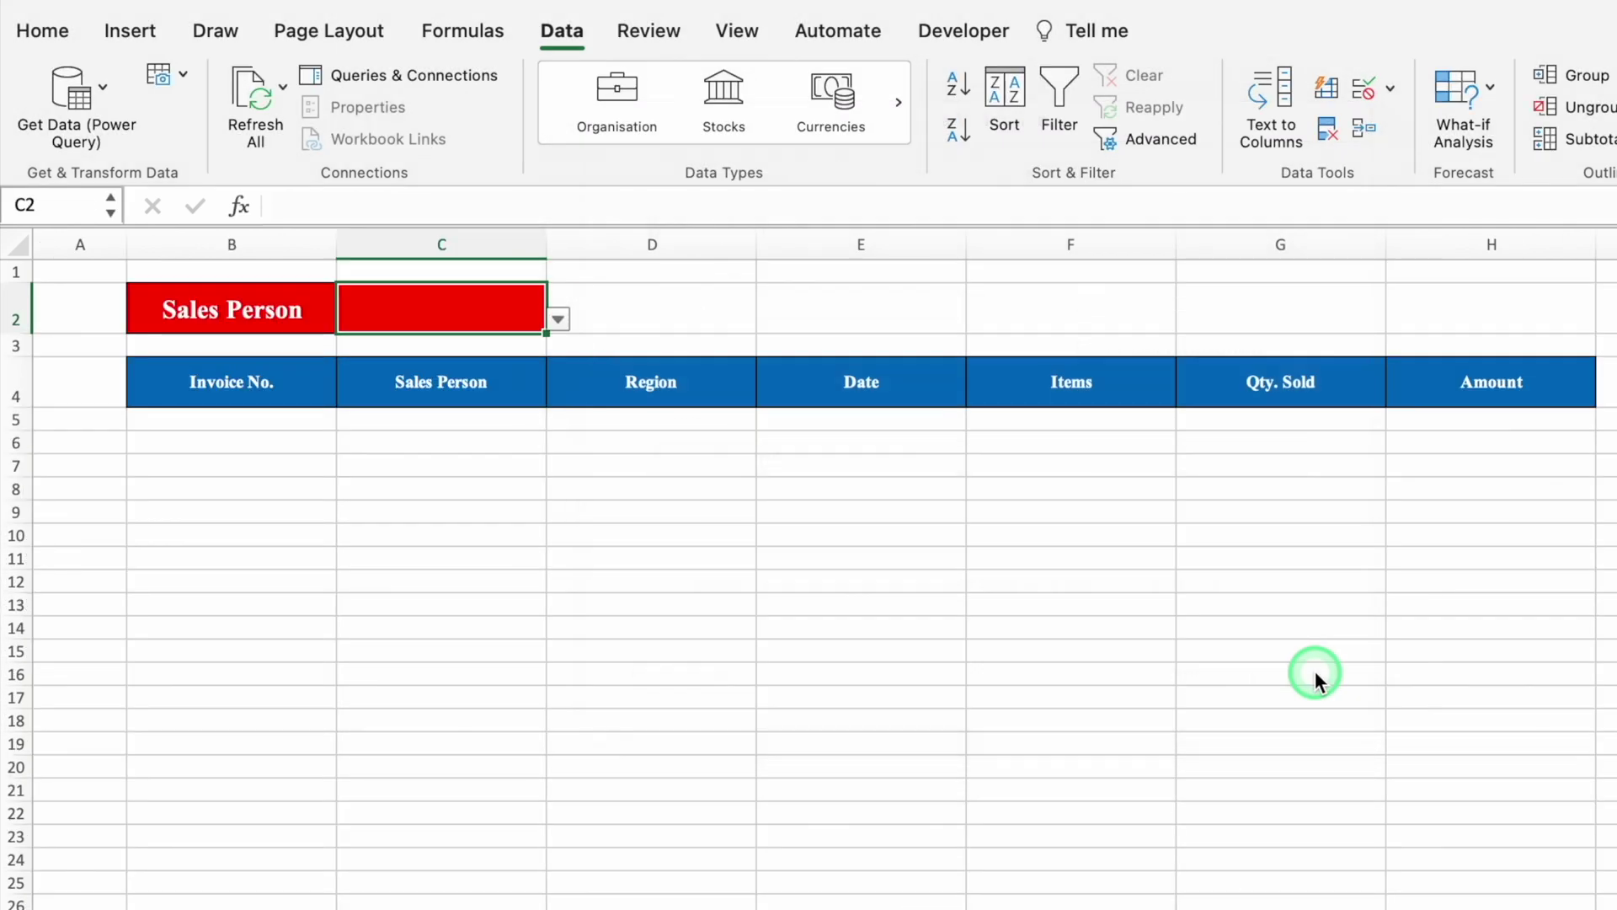
- Choose the first sales person in C2's drop-down and format the cell centred, with white Times New Roman text
{"action": "left_click", "coordinate": [559, 318]}
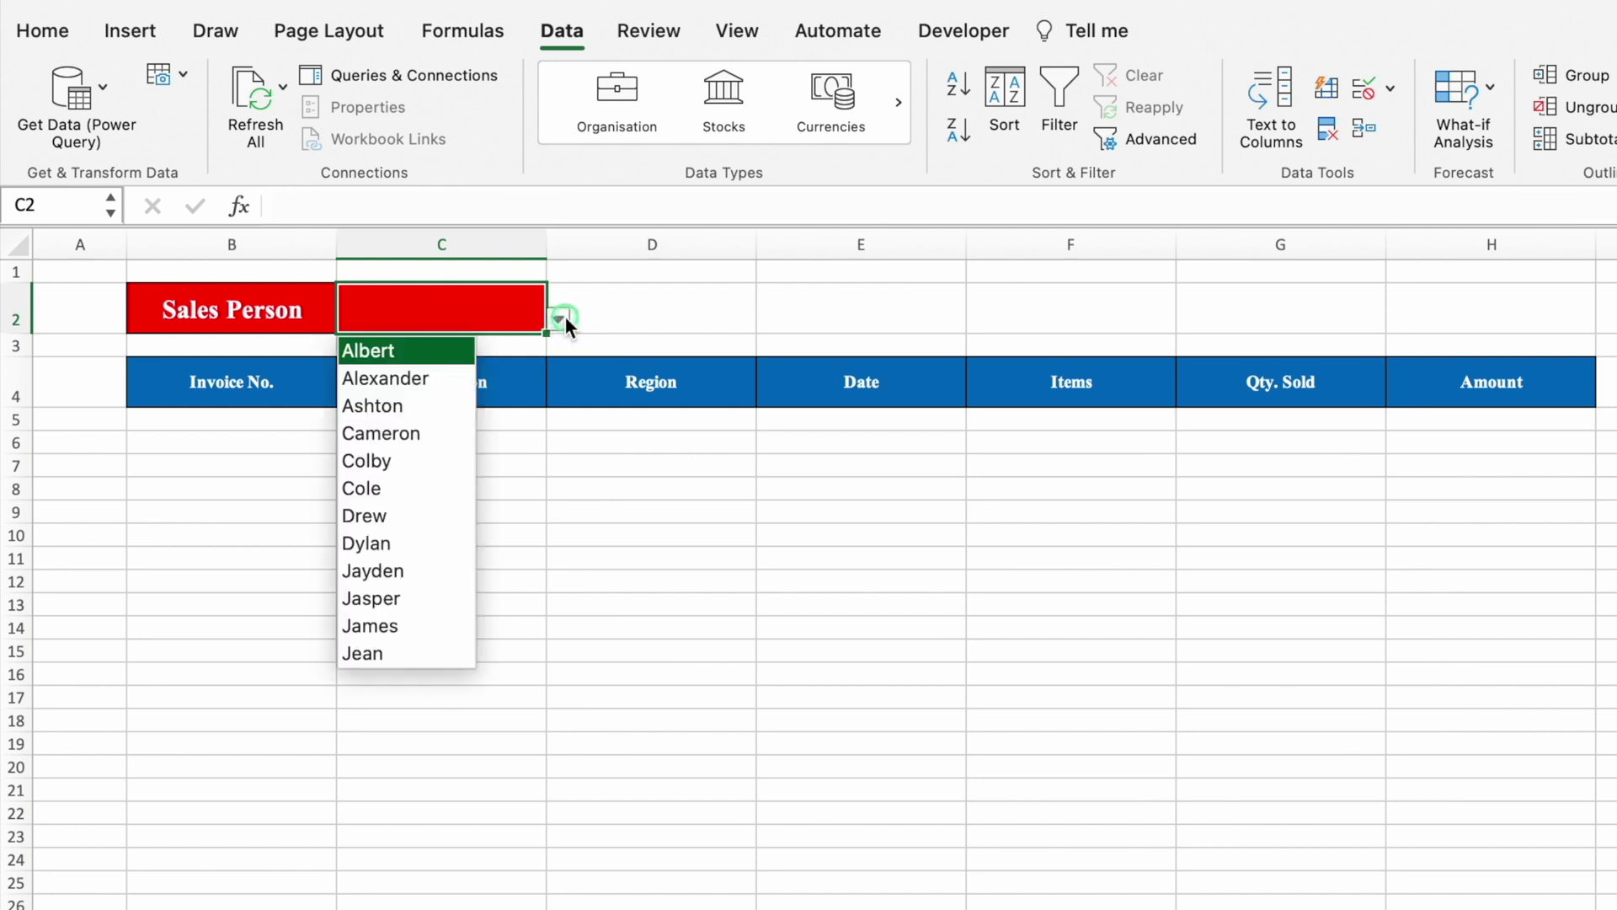
{"action": "left_click", "coordinate": [418, 352]}
{"action": "left_click", "coordinate": [42, 30]}
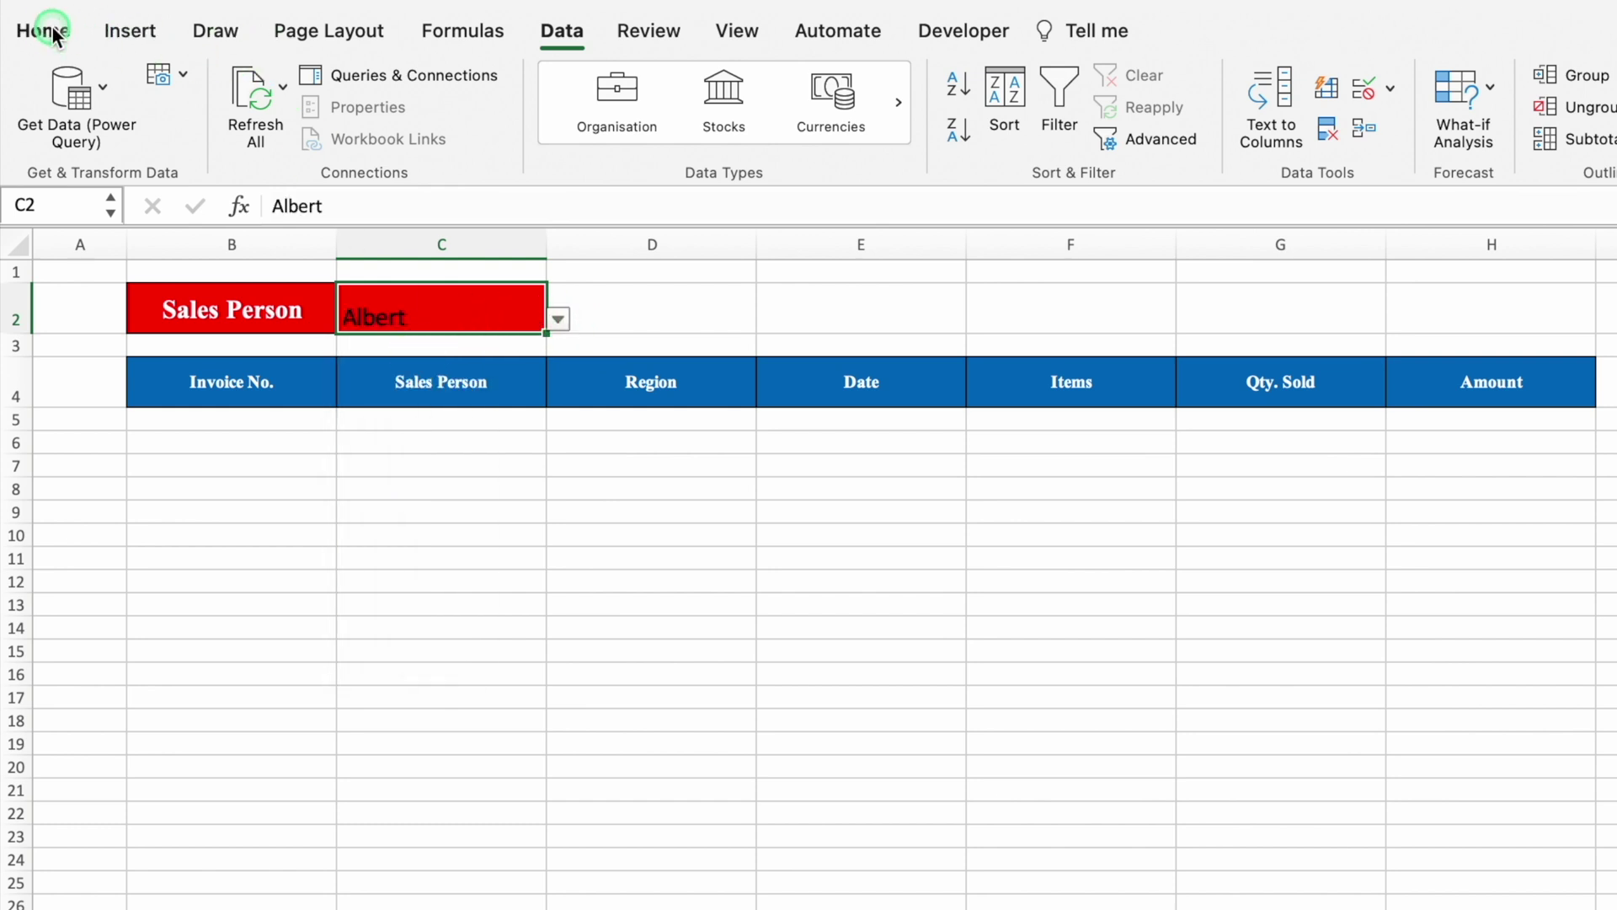
{"action": "left_click", "coordinate": [613, 129]}
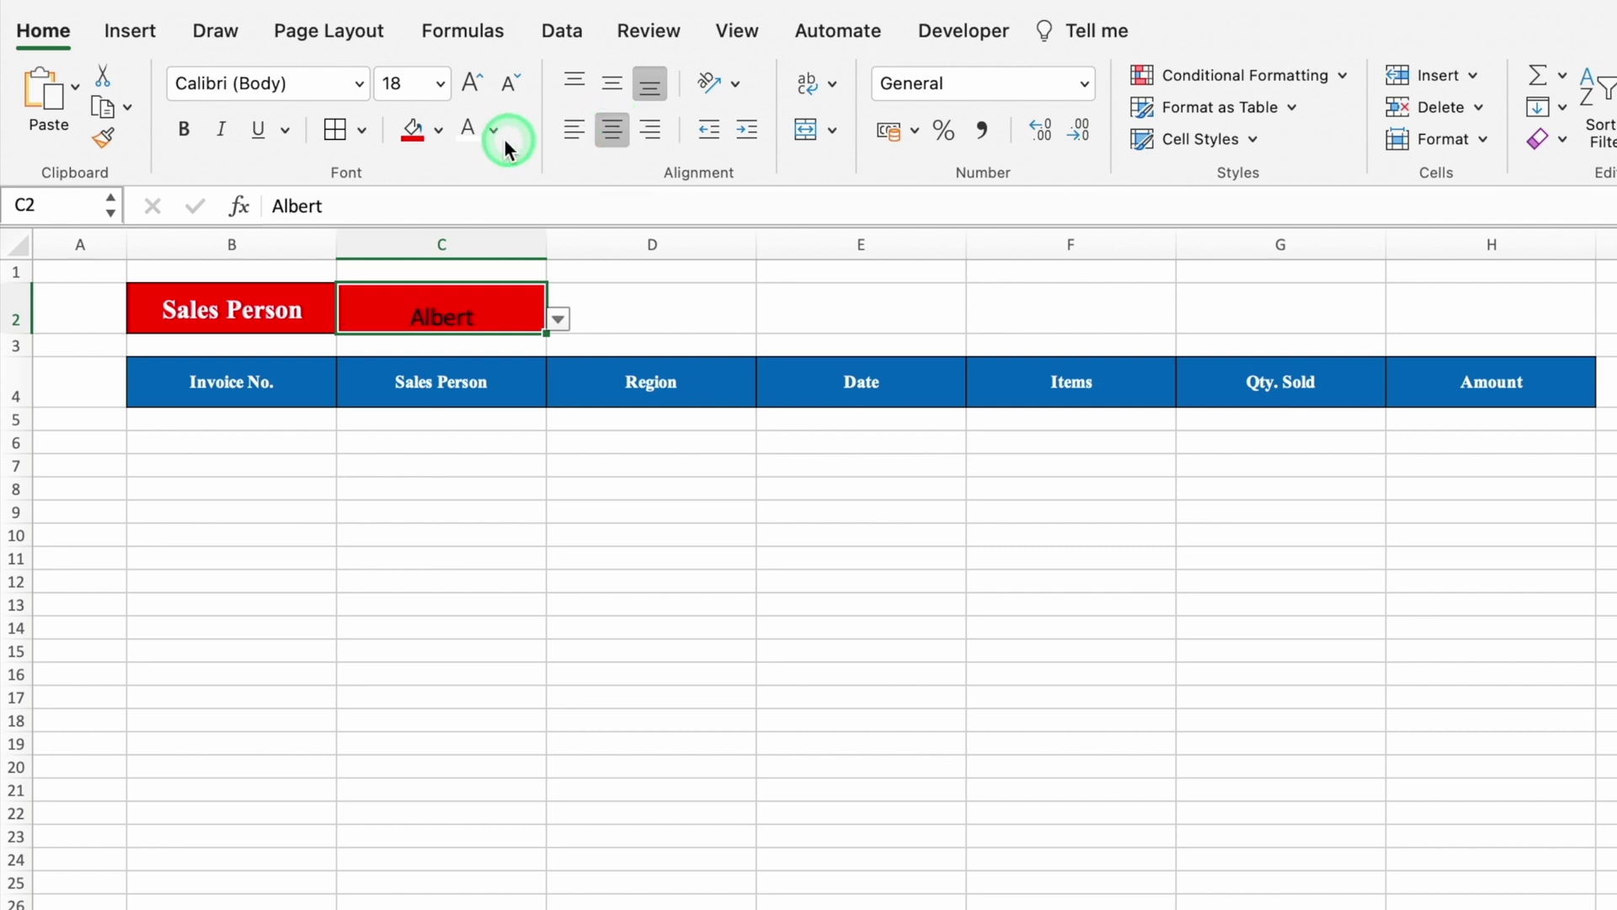
{"action": "left_click", "coordinate": [474, 139]}
{"action": "left_click", "coordinate": [360, 81]}
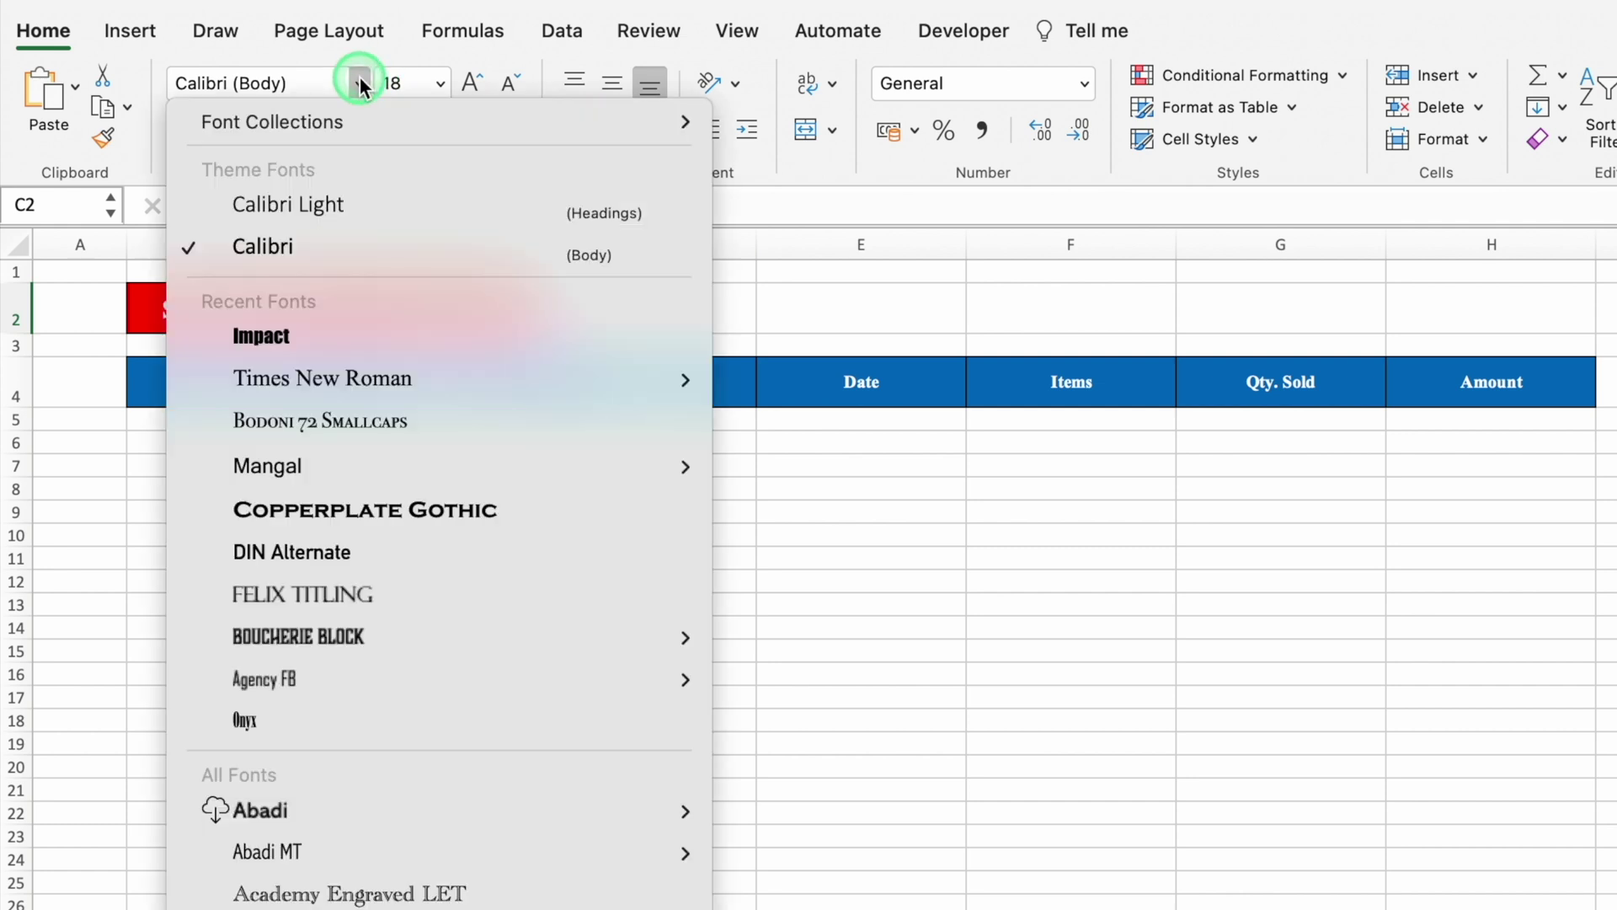
{"action": "left_click", "coordinate": [325, 371]}
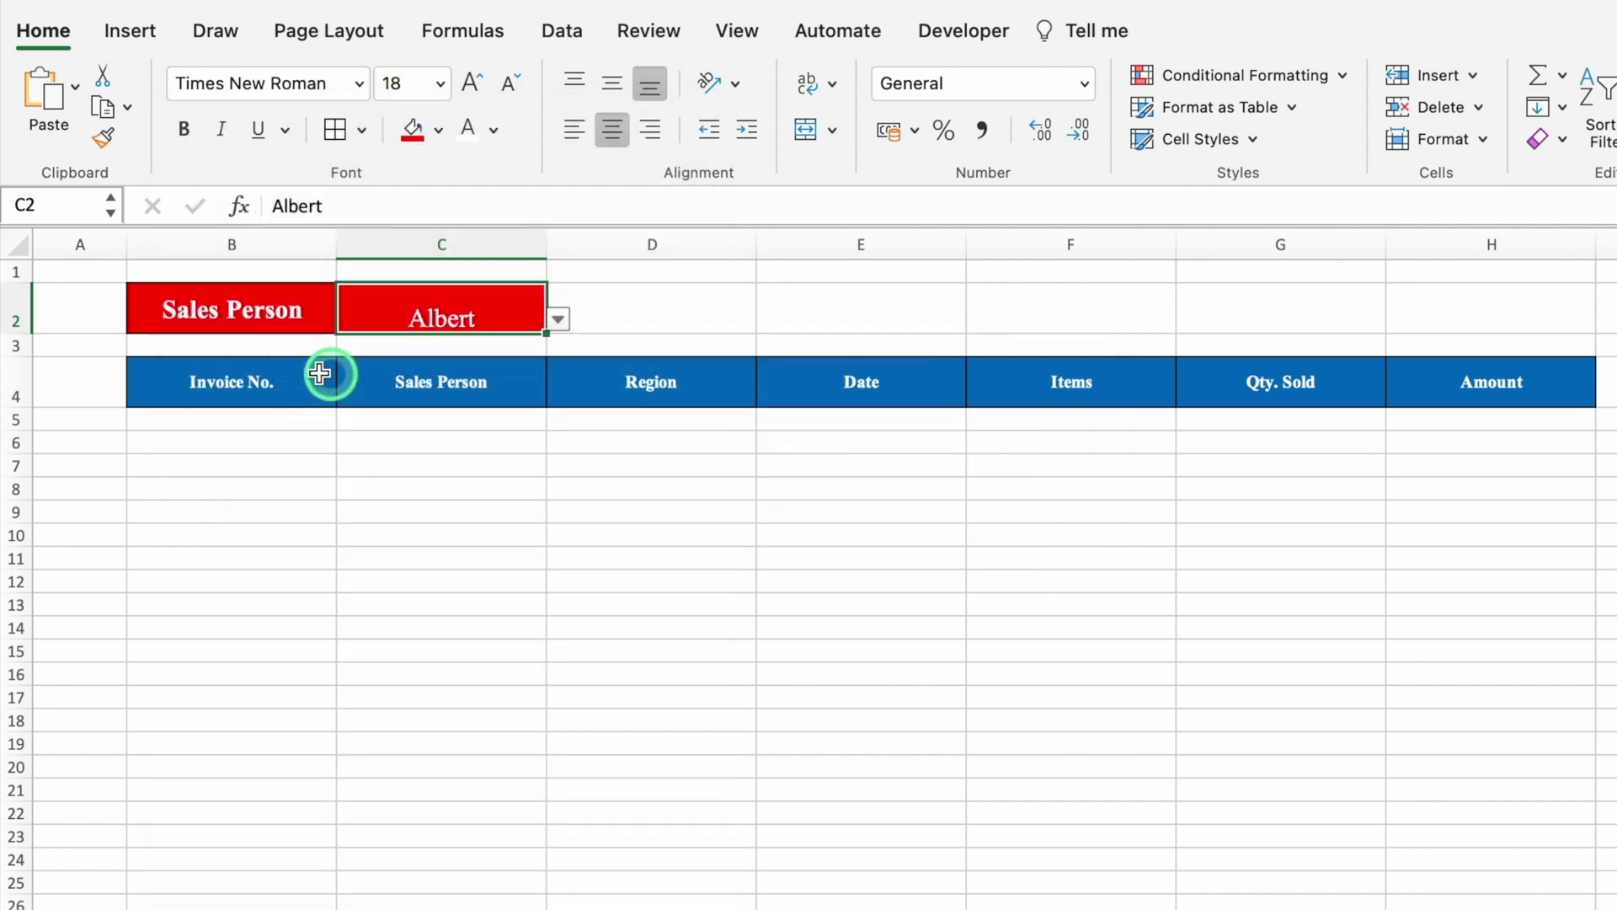
- Align the contents of every cell on the sheet vertically to the middle
{"action": "left_click", "coordinate": [12, 245]}
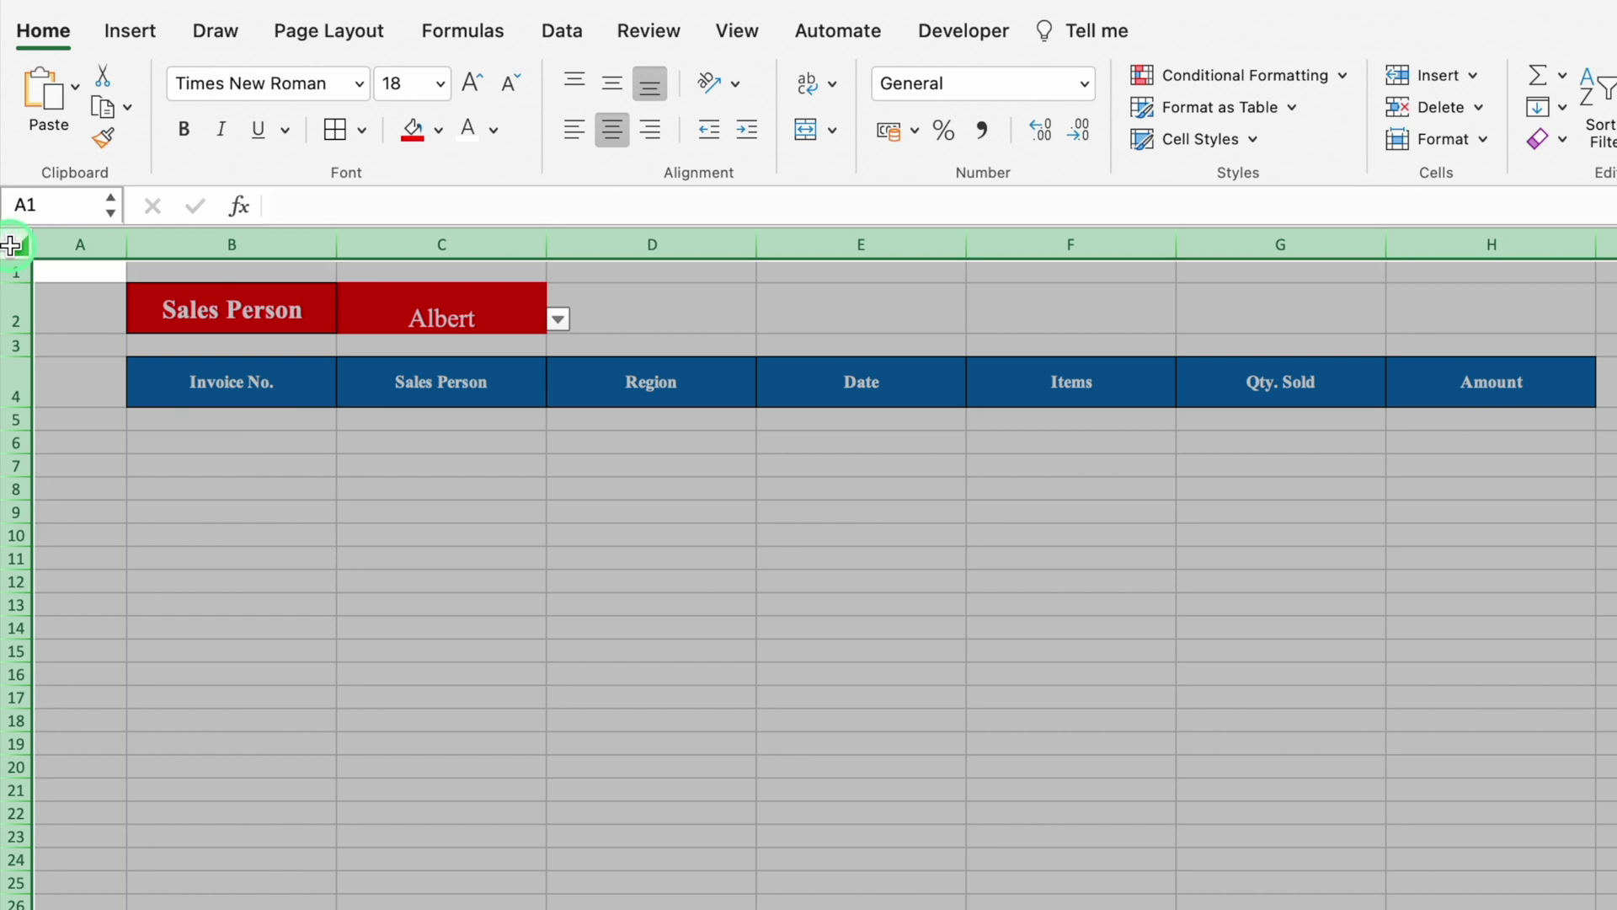
{"action": "left_click", "coordinate": [612, 87]}
{"action": "left_click", "coordinate": [509, 470]}
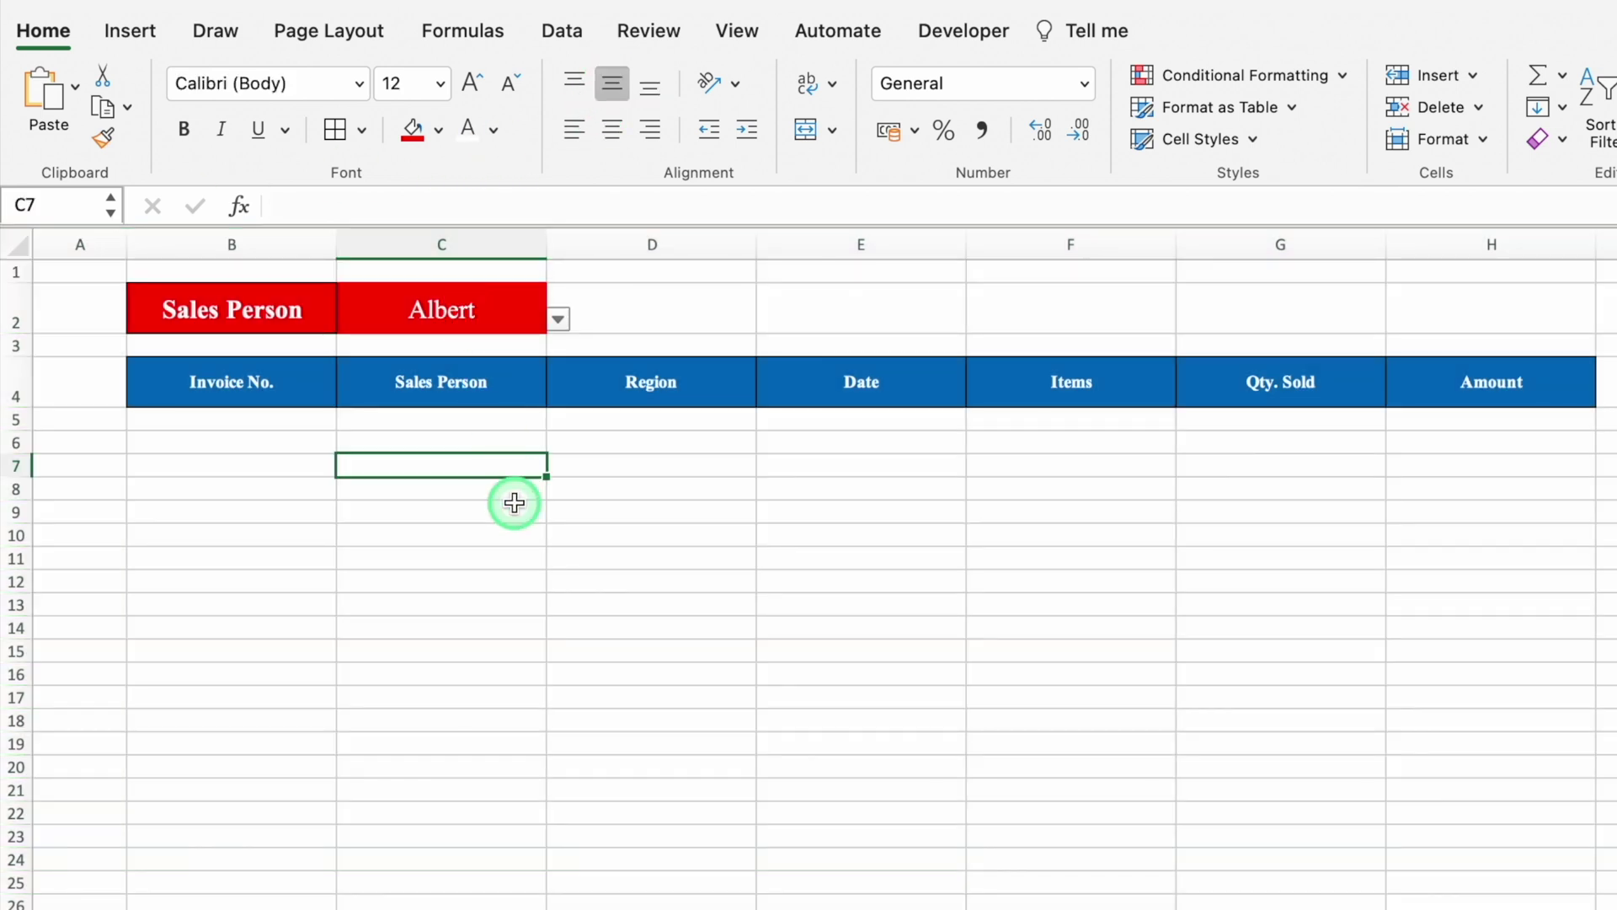
- Enlarge the font of the sales person drop-down cell C2 by three size increments and make it bold
{"action": "left_click", "coordinate": [470, 304]}
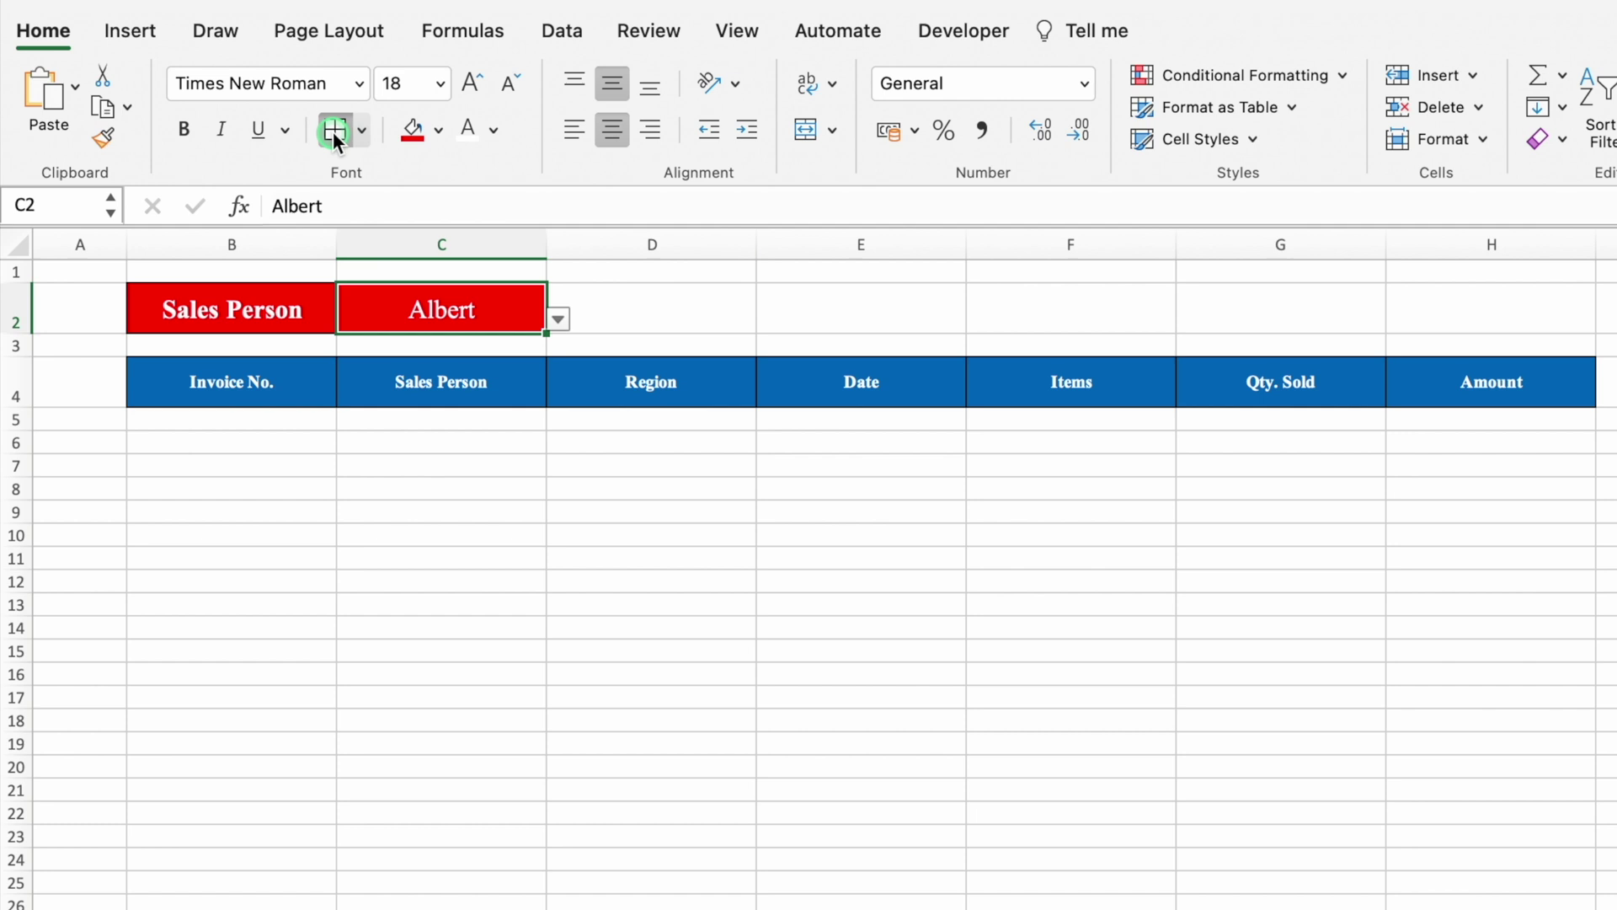
{"action": "left_click", "coordinate": [471, 82]}
{"action": "left_click", "coordinate": [468, 80]}
{"action": "left_click", "coordinate": [469, 81]}
{"action": "left_click", "coordinate": [184, 129]}
{"action": "left_click", "coordinate": [441, 580]}
- Reduce the height of row 3 and apply all borders to columns B to H from header row 4 down past row 26
{"action": "left_click_drag", "start_coordinate": [18, 357], "coordinate": [20, 343]}
{"action": "left_click_drag", "start_coordinate": [258, 373], "coordinate": [1542, 908]}
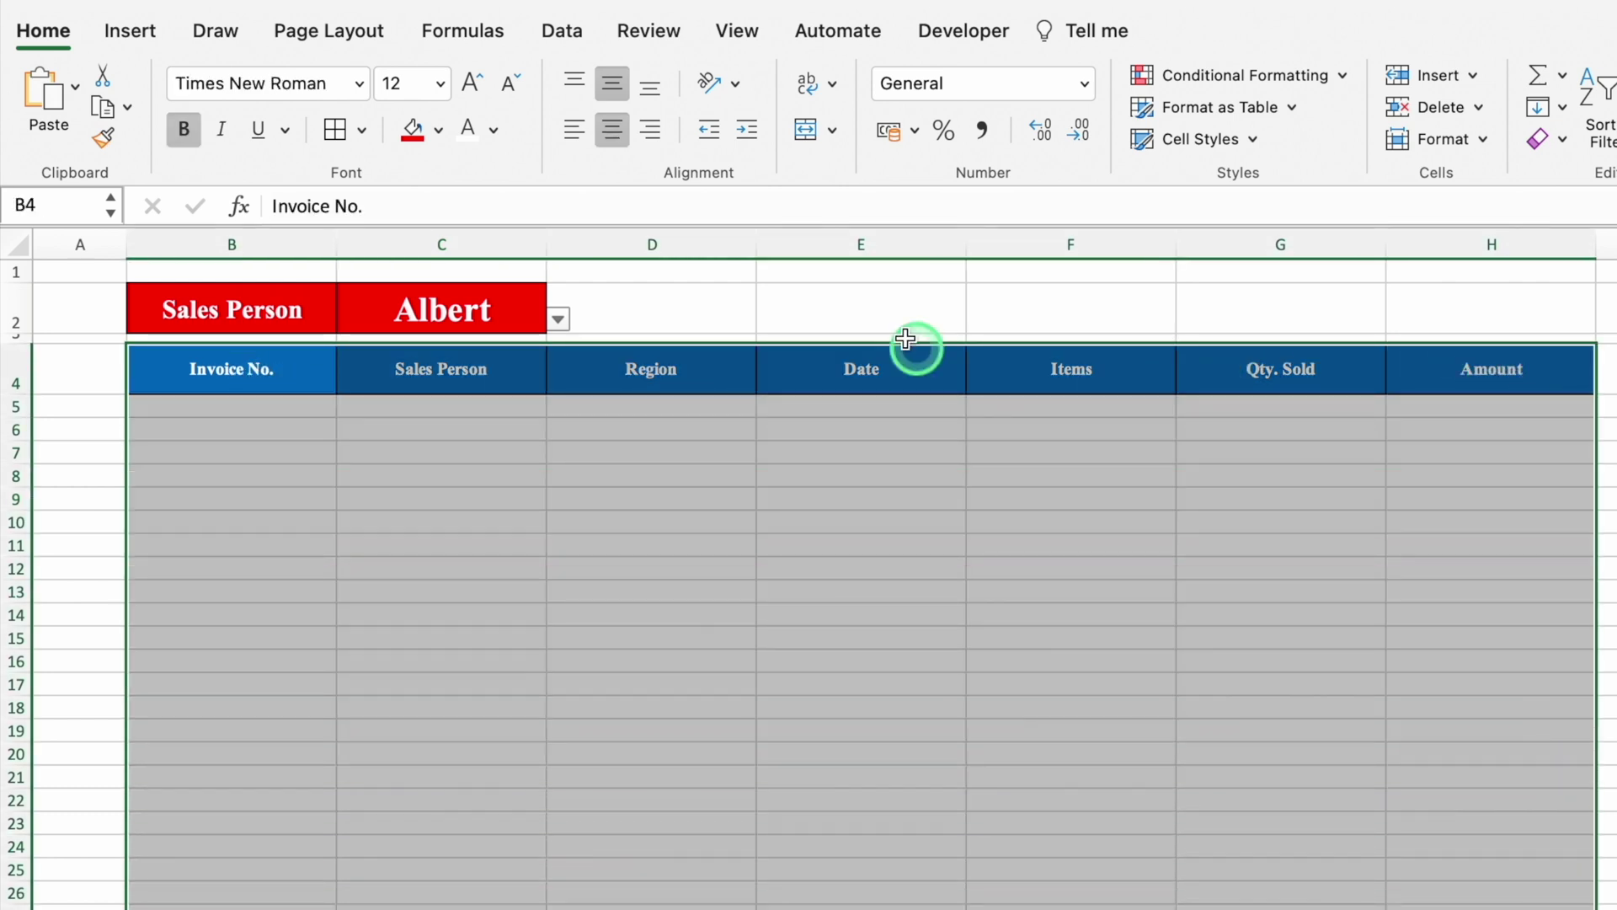
{"action": "left_click", "coordinate": [337, 129]}
- Start a FILTER formula in B5 with columns B to H of the Data Entry sheet as absolute array, 'Data Entry'!$B:$H
{"action": "left_click", "coordinate": [294, 405]}
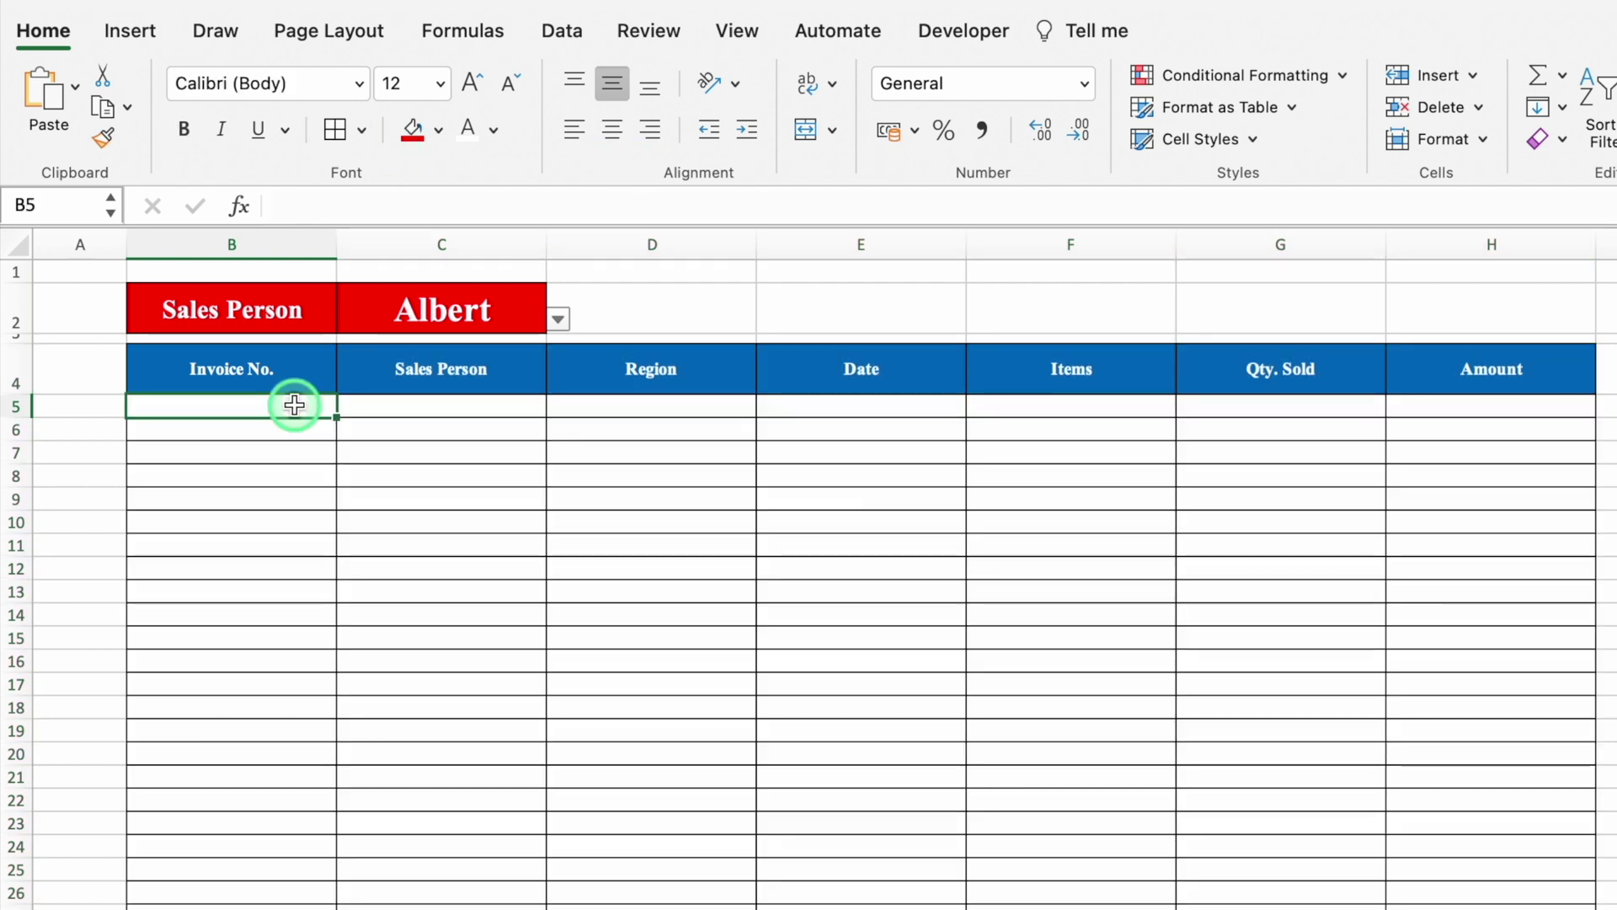
{"action": "type", "text": "="}
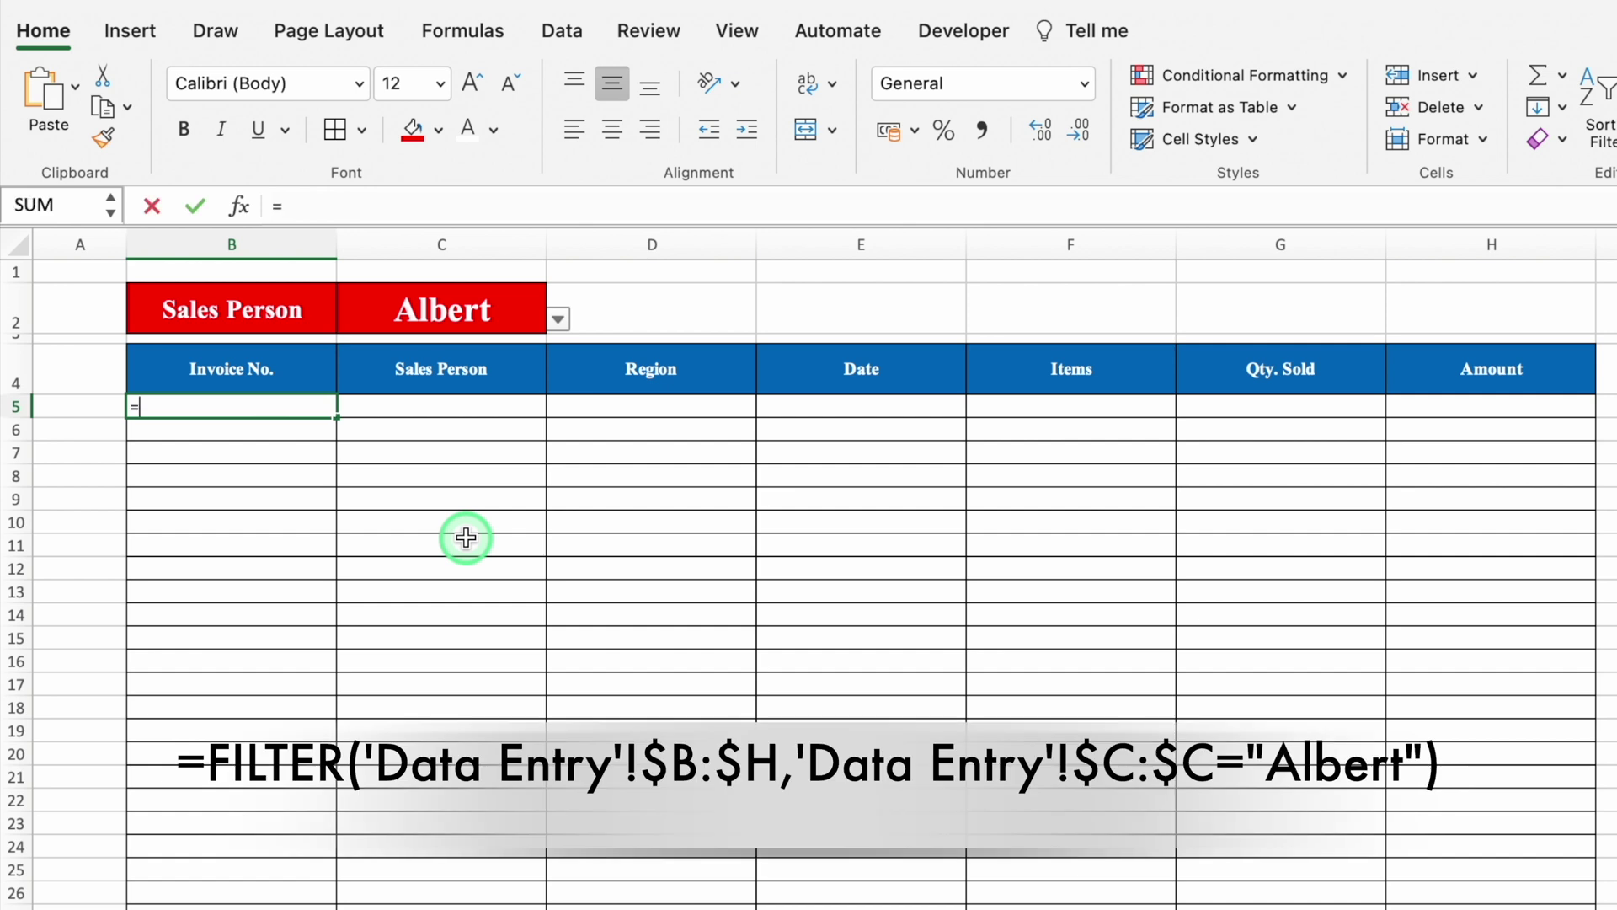
{"action": "type", "text": "Filt"}
{"action": "double_click", "coordinate": [217, 462]}
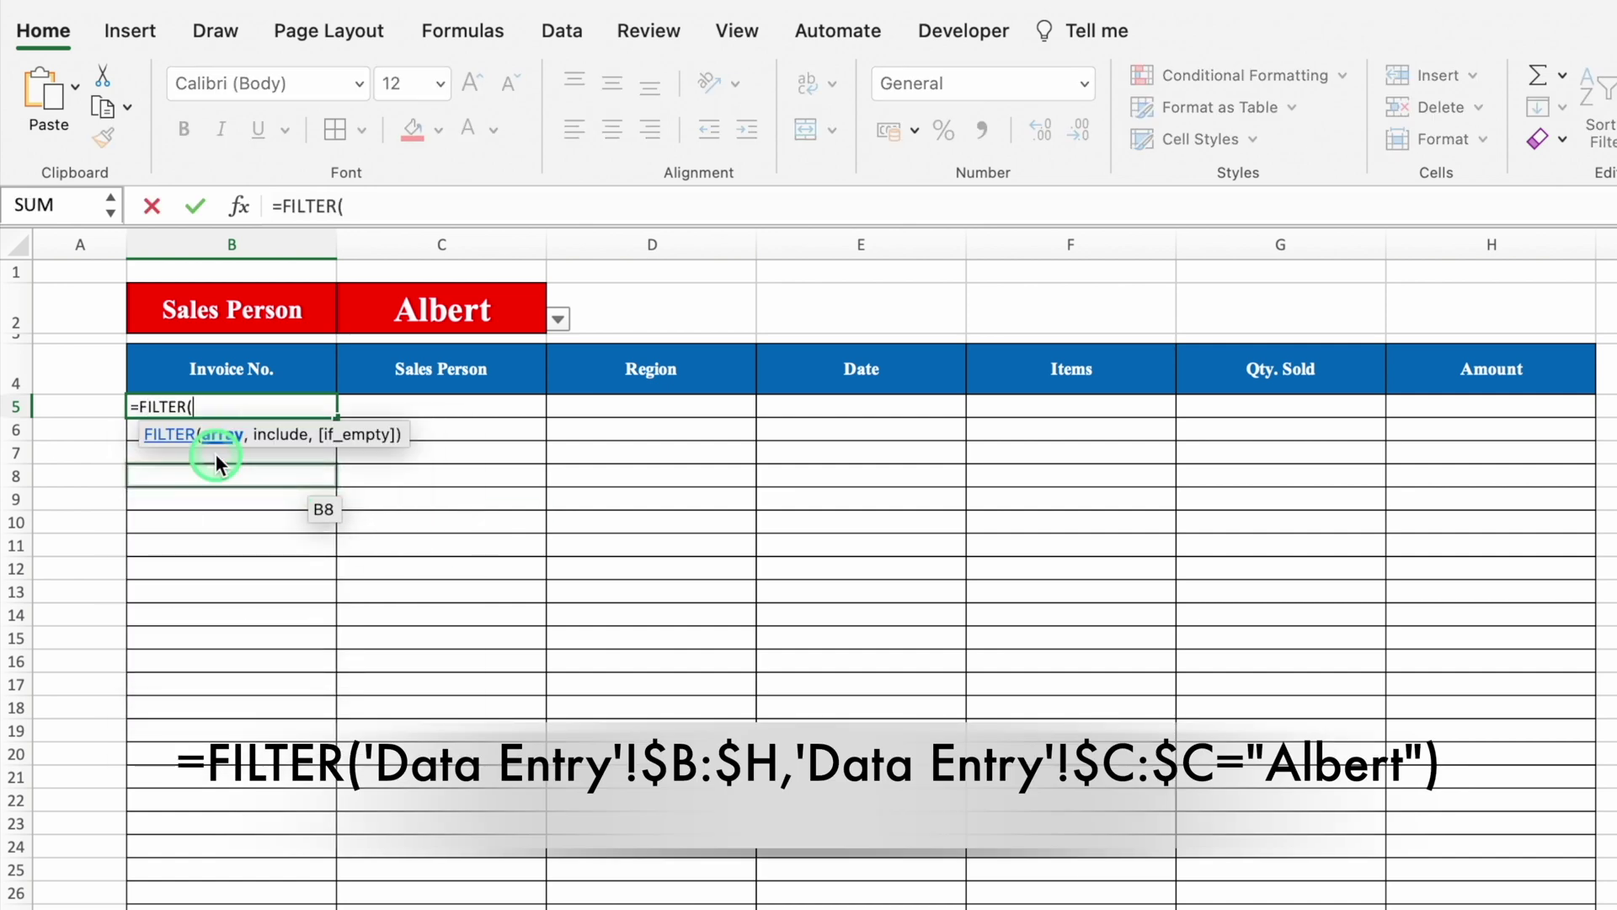
{"action": "key", "text": "ctrl+Page_Down"}
{"action": "left_click_drag", "start_coordinate": [123, 246], "coordinate": [928, 295]}
{"action": "scroll", "coordinate": [843, 421], "scroll_direction": "up", "scroll_amount": 20}
{"action": "left_click", "coordinate": [711, 200]}
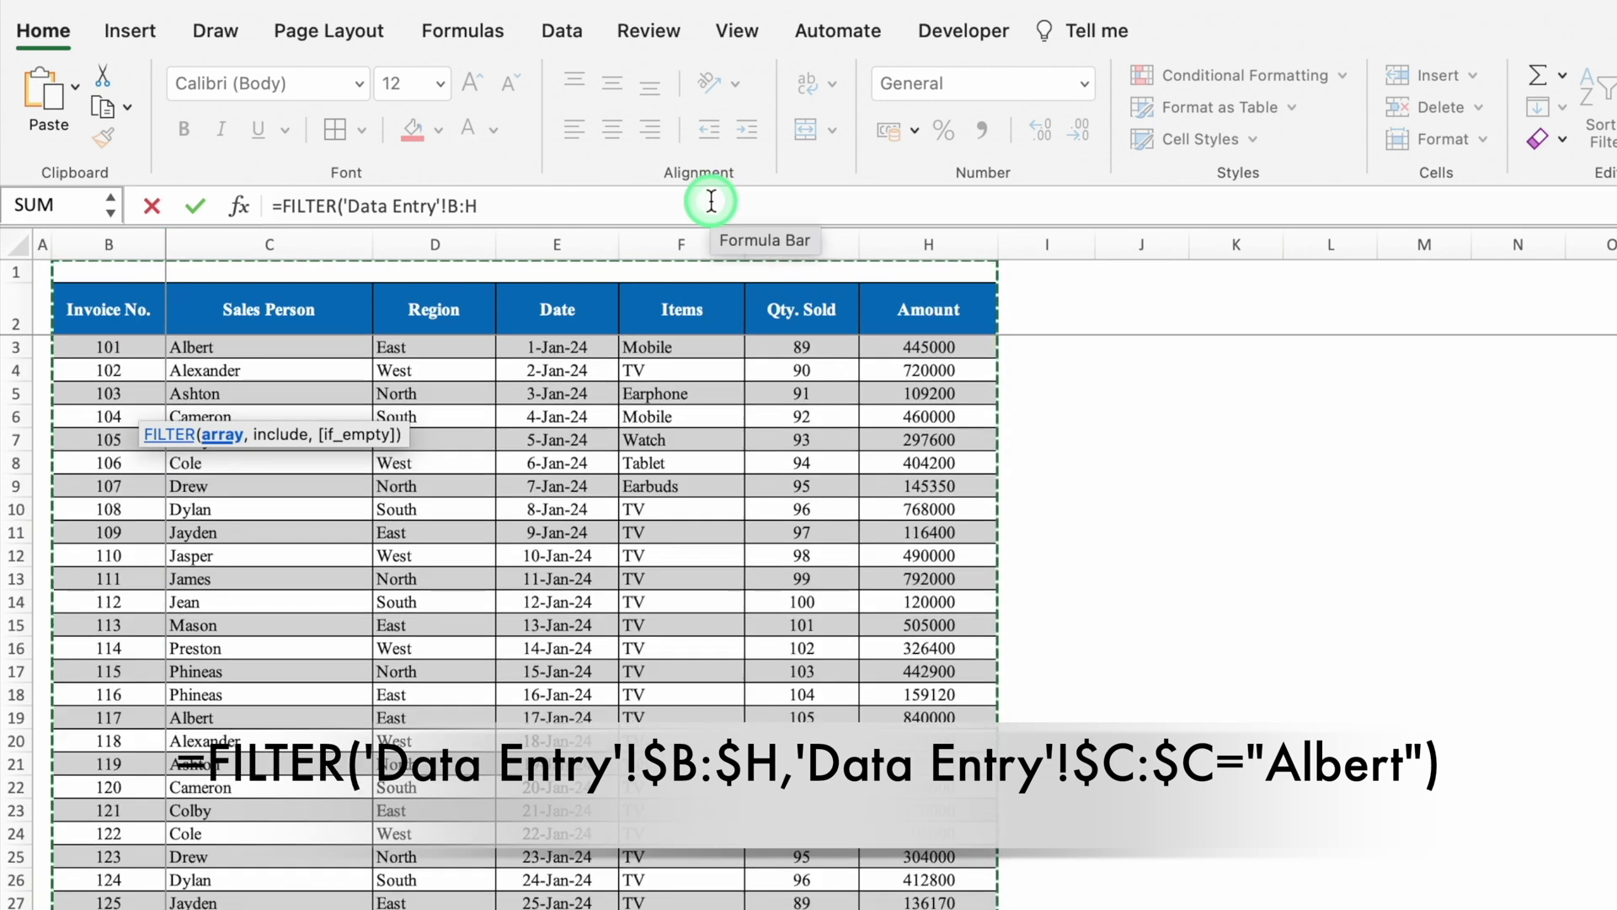
{"action": "key", "text": "F4"}
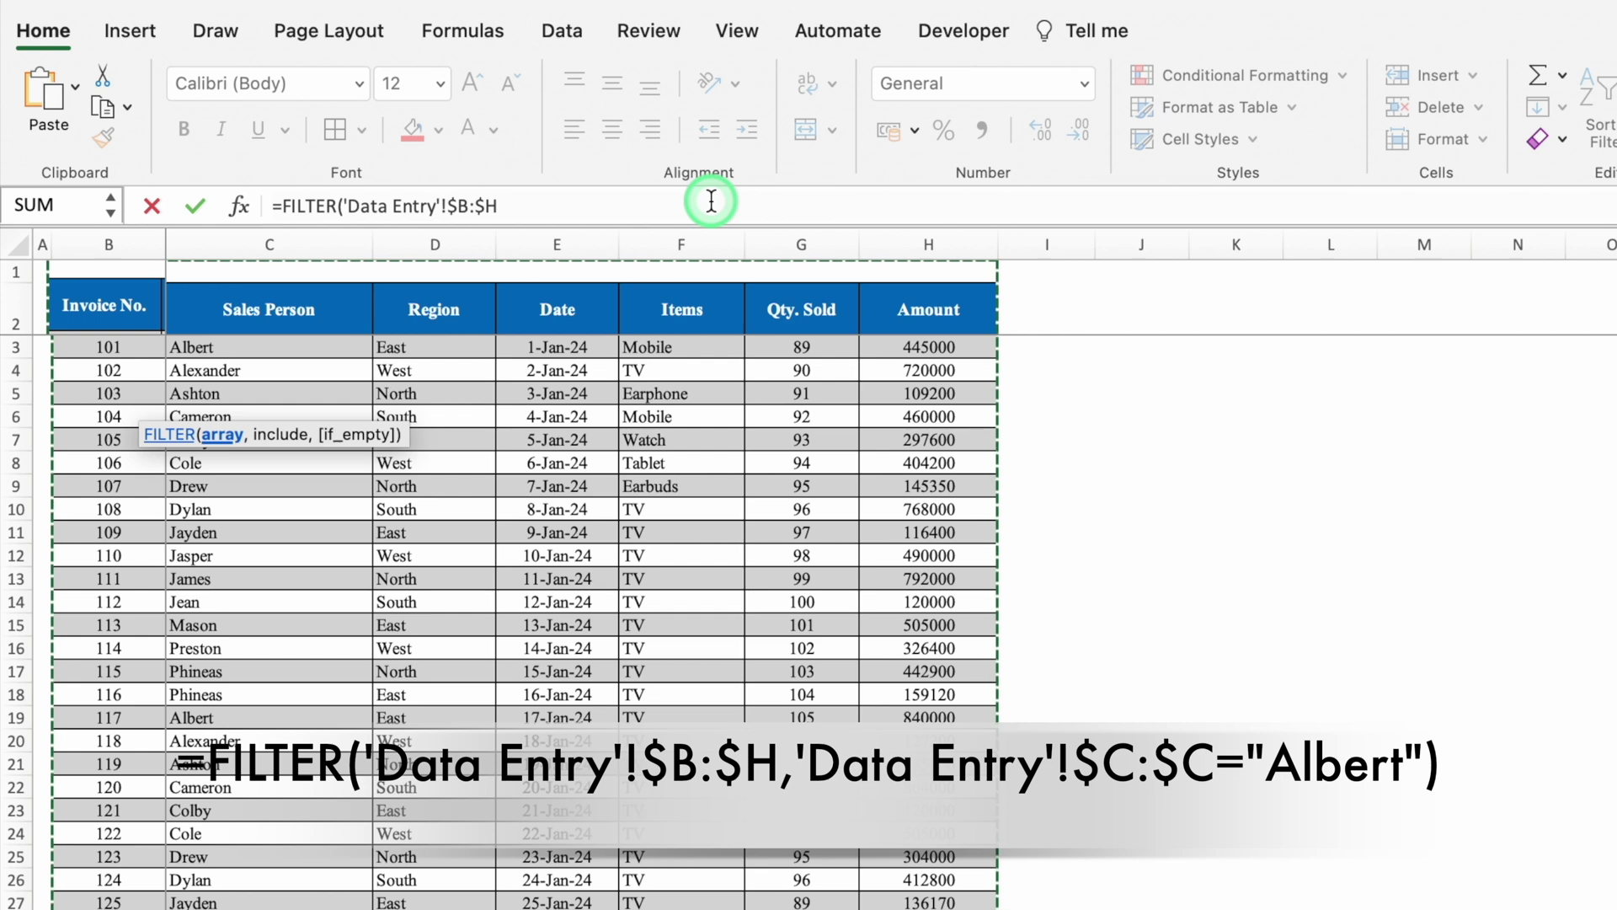
- Complete the FILTER formula with the include condition 'Data Entry'!$C:$C equal to the first sales person's name as quoted text
{"action": "type", "text": ","}
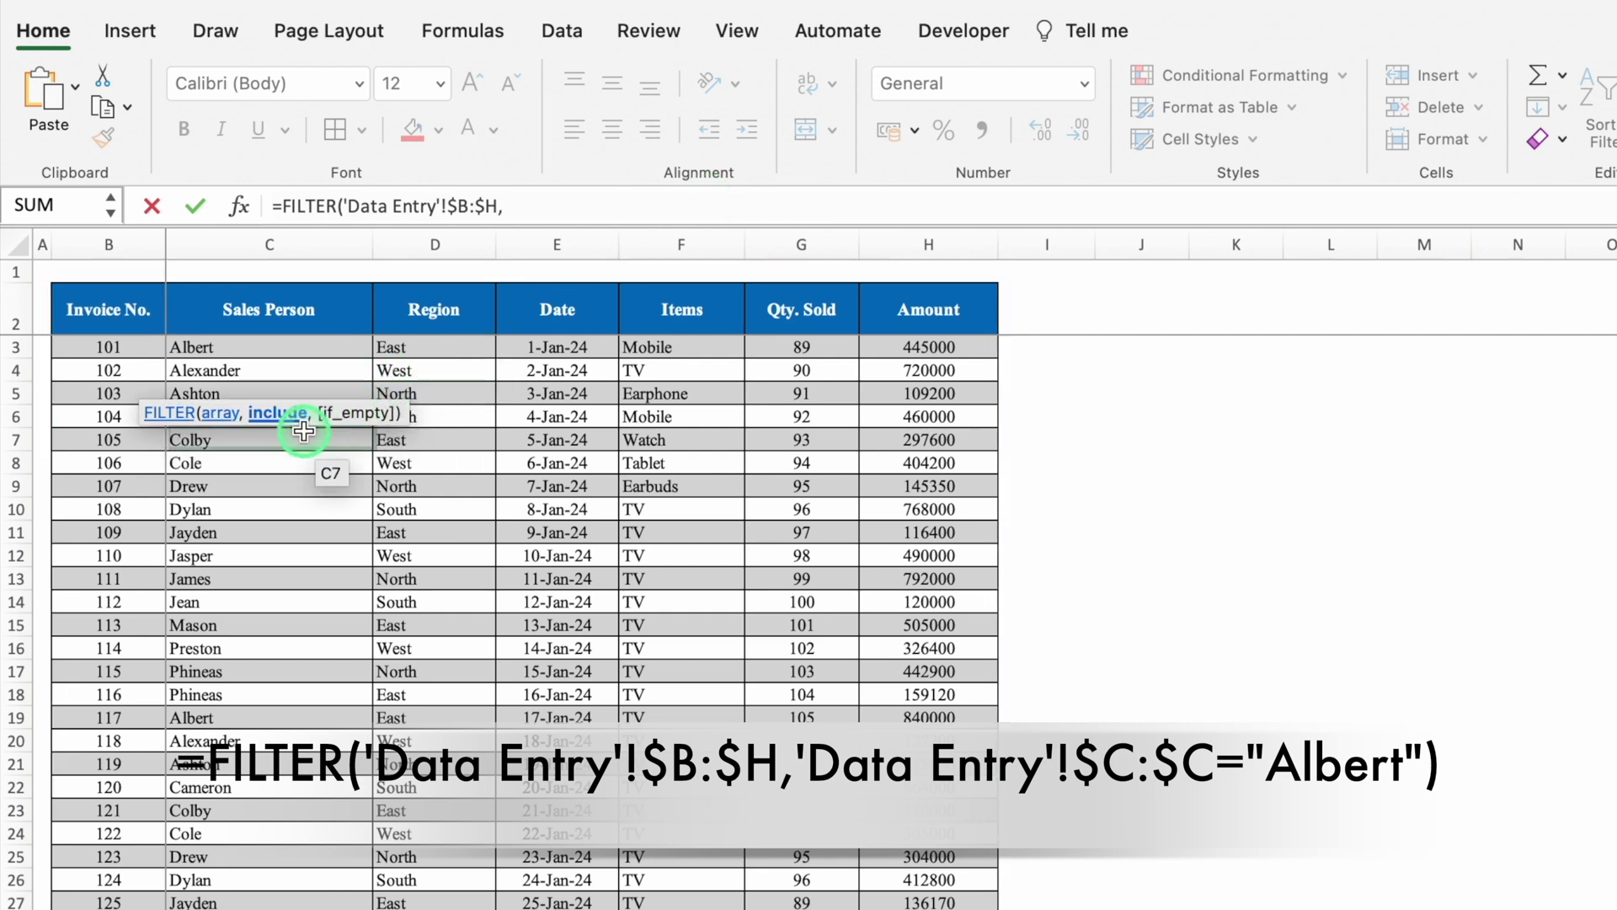
{"action": "left_click_drag", "start_coordinate": [289, 442], "coordinate": [279, 466]}
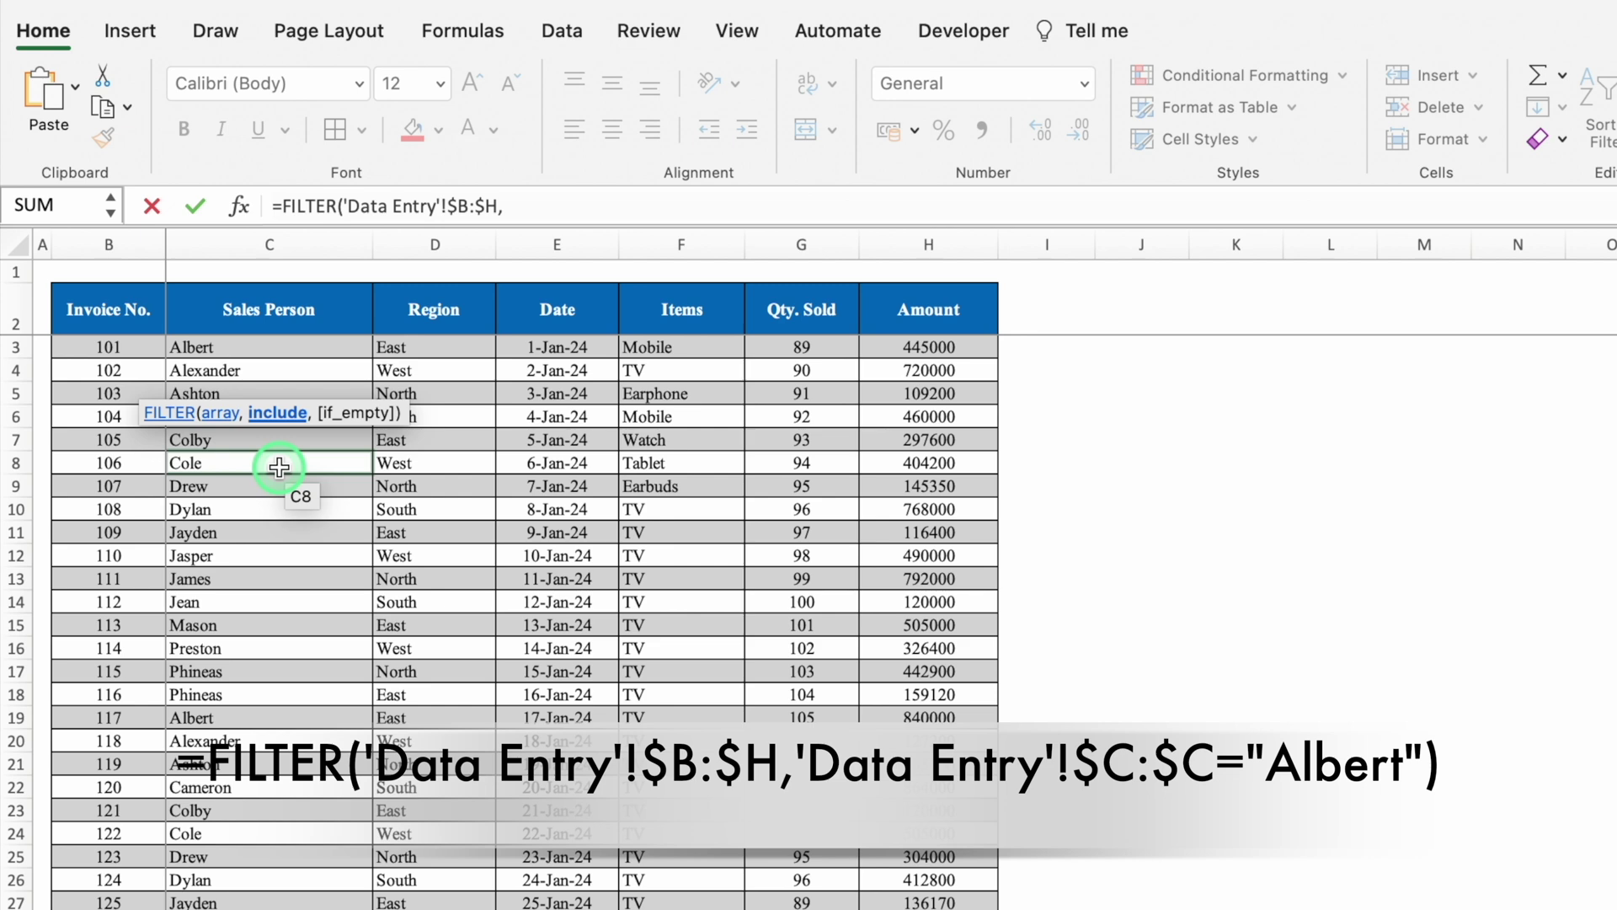
{"action": "left_click", "coordinate": [281, 247]}
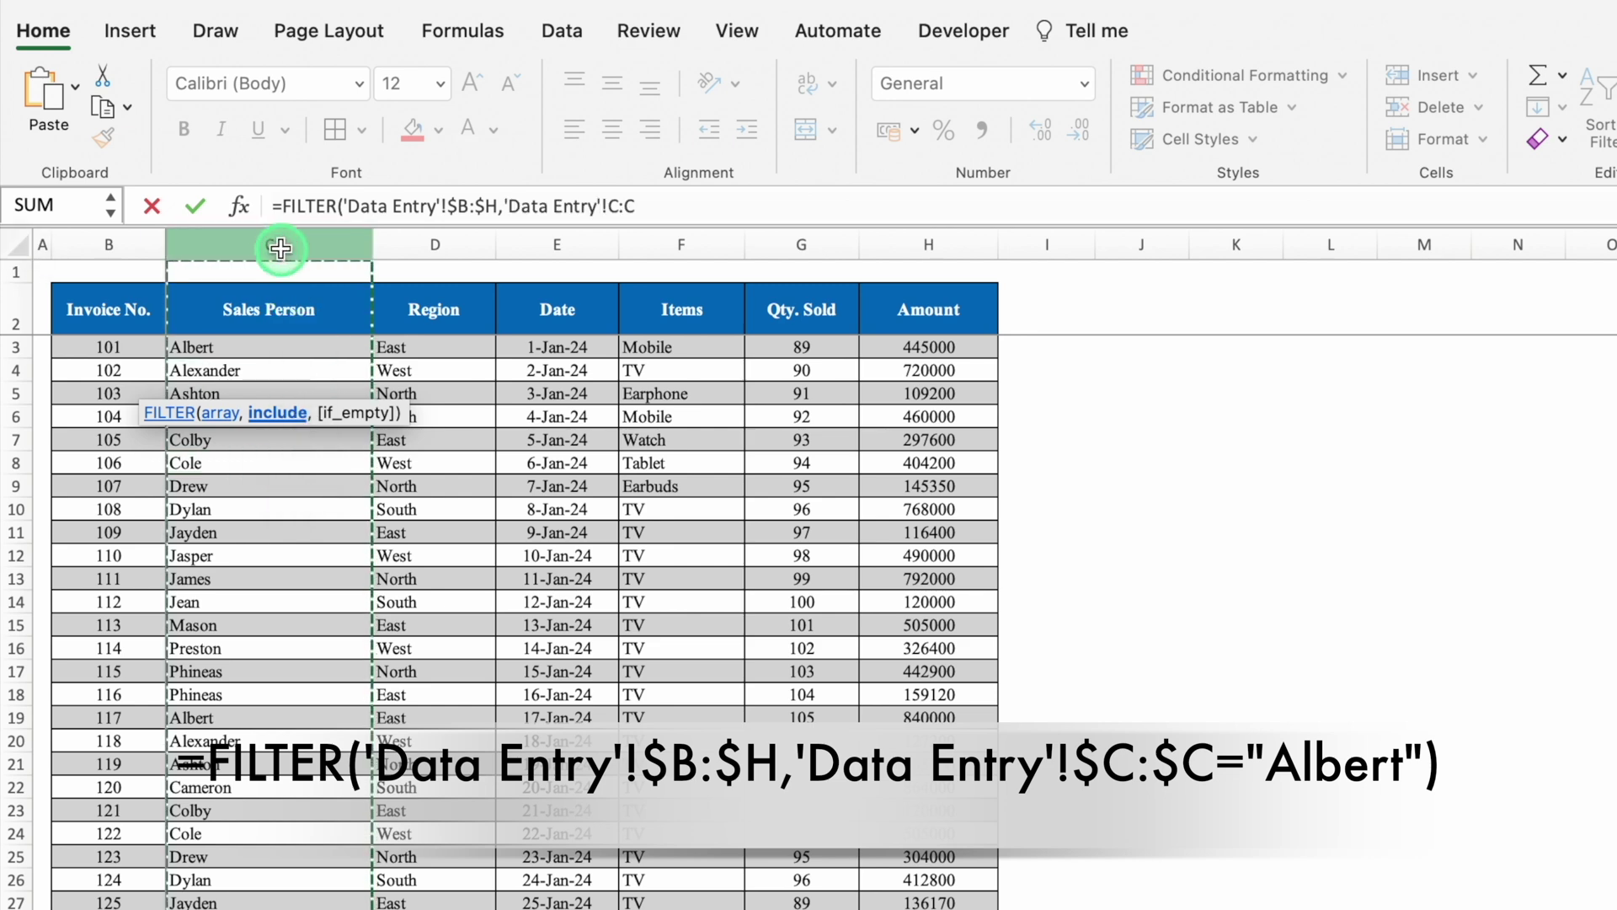
{"action": "key", "text": "F4"}
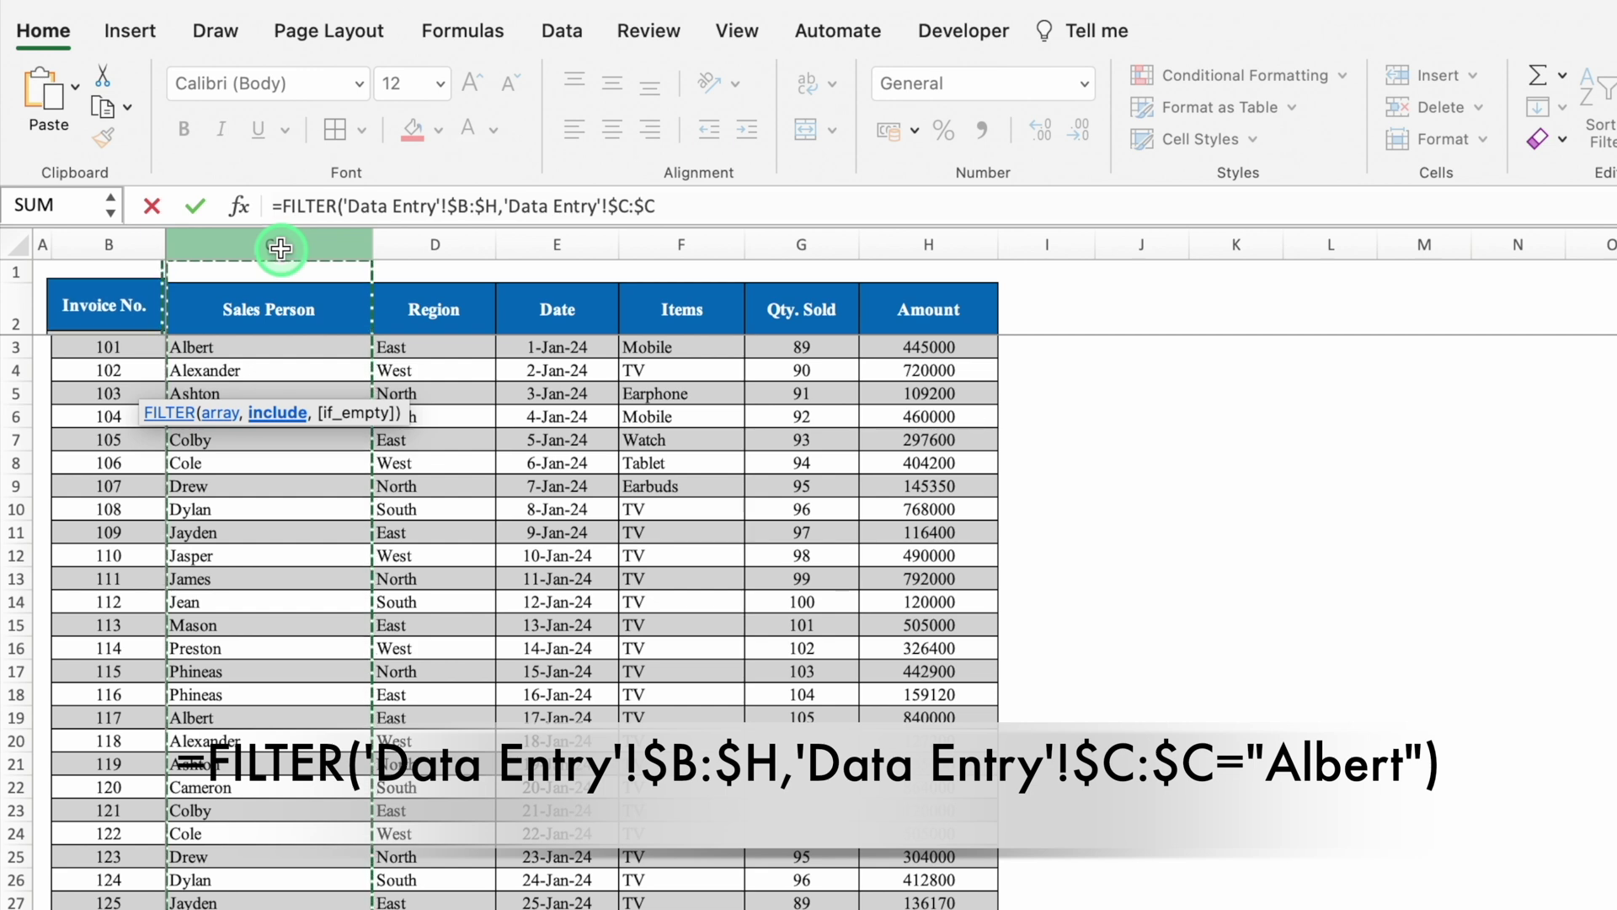
{"action": "type", "text": "="}
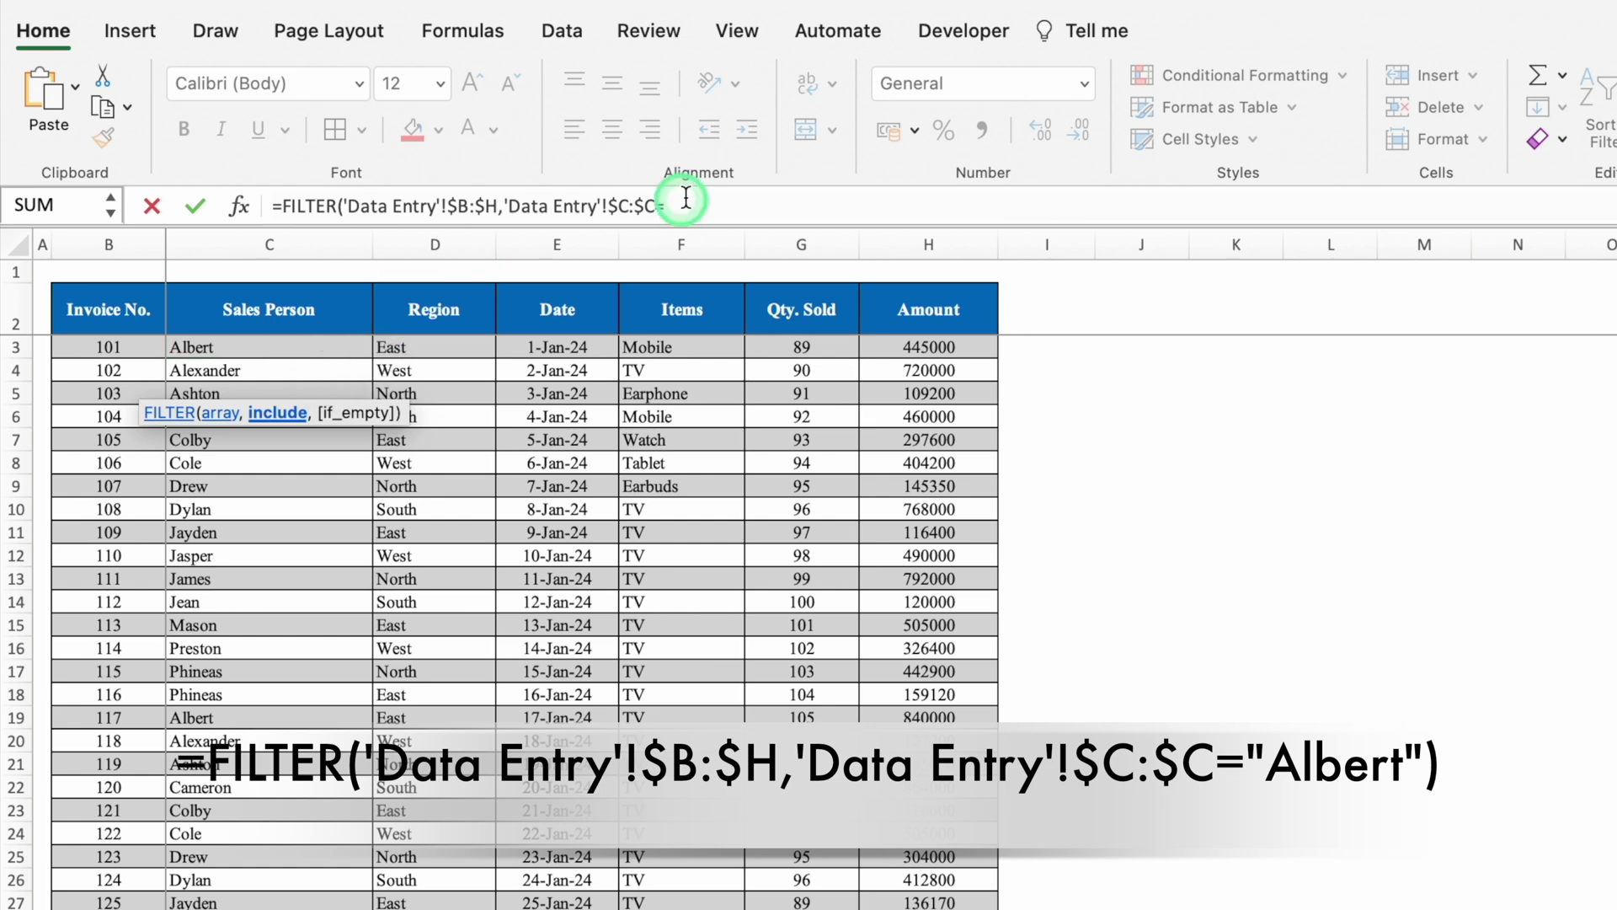
{"action": "left_click", "coordinate": [763, 206]}
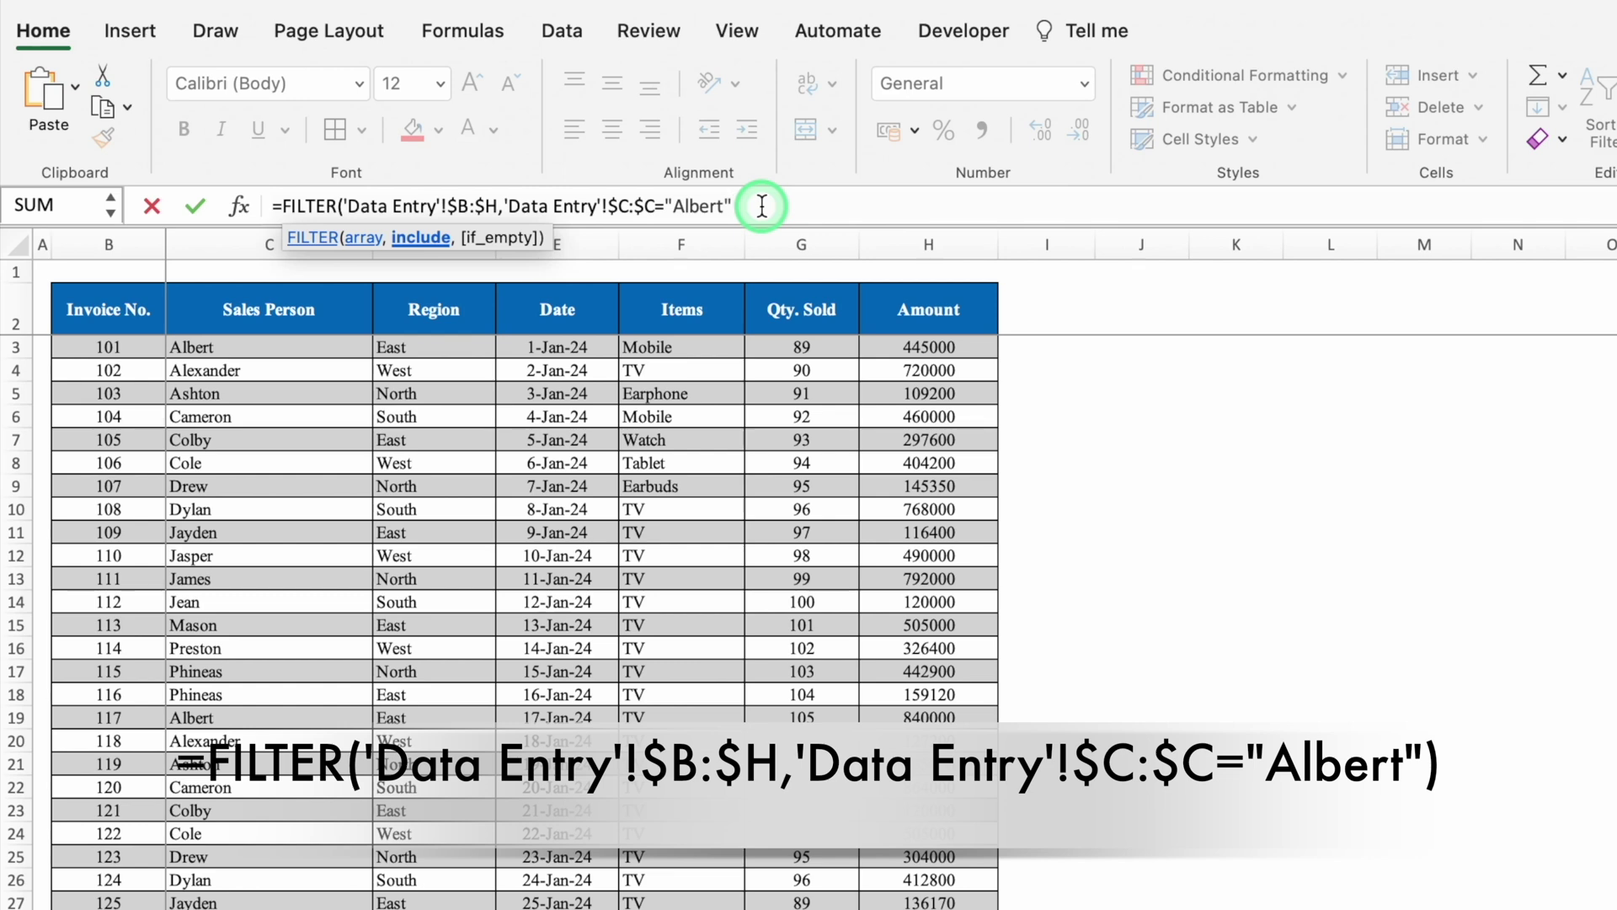
{"action": "type", "text": ")"}
{"action": "key", "text": "Return"}
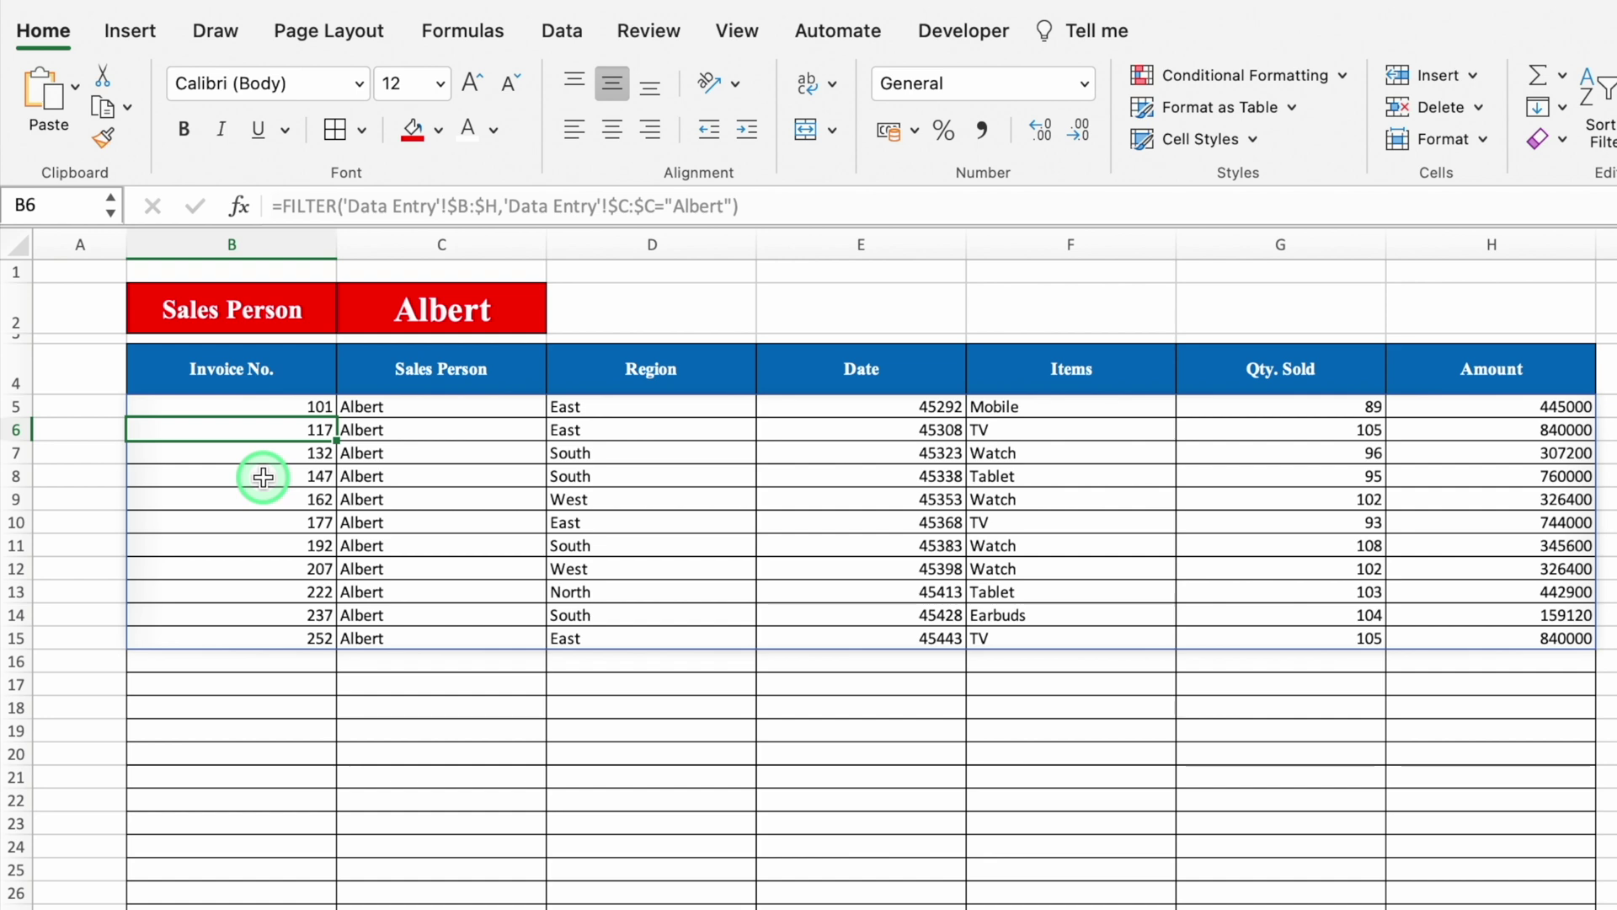
- Centre the contents of columns B, E, G and H horizontally
{"action": "left_click", "coordinate": [260, 244]}
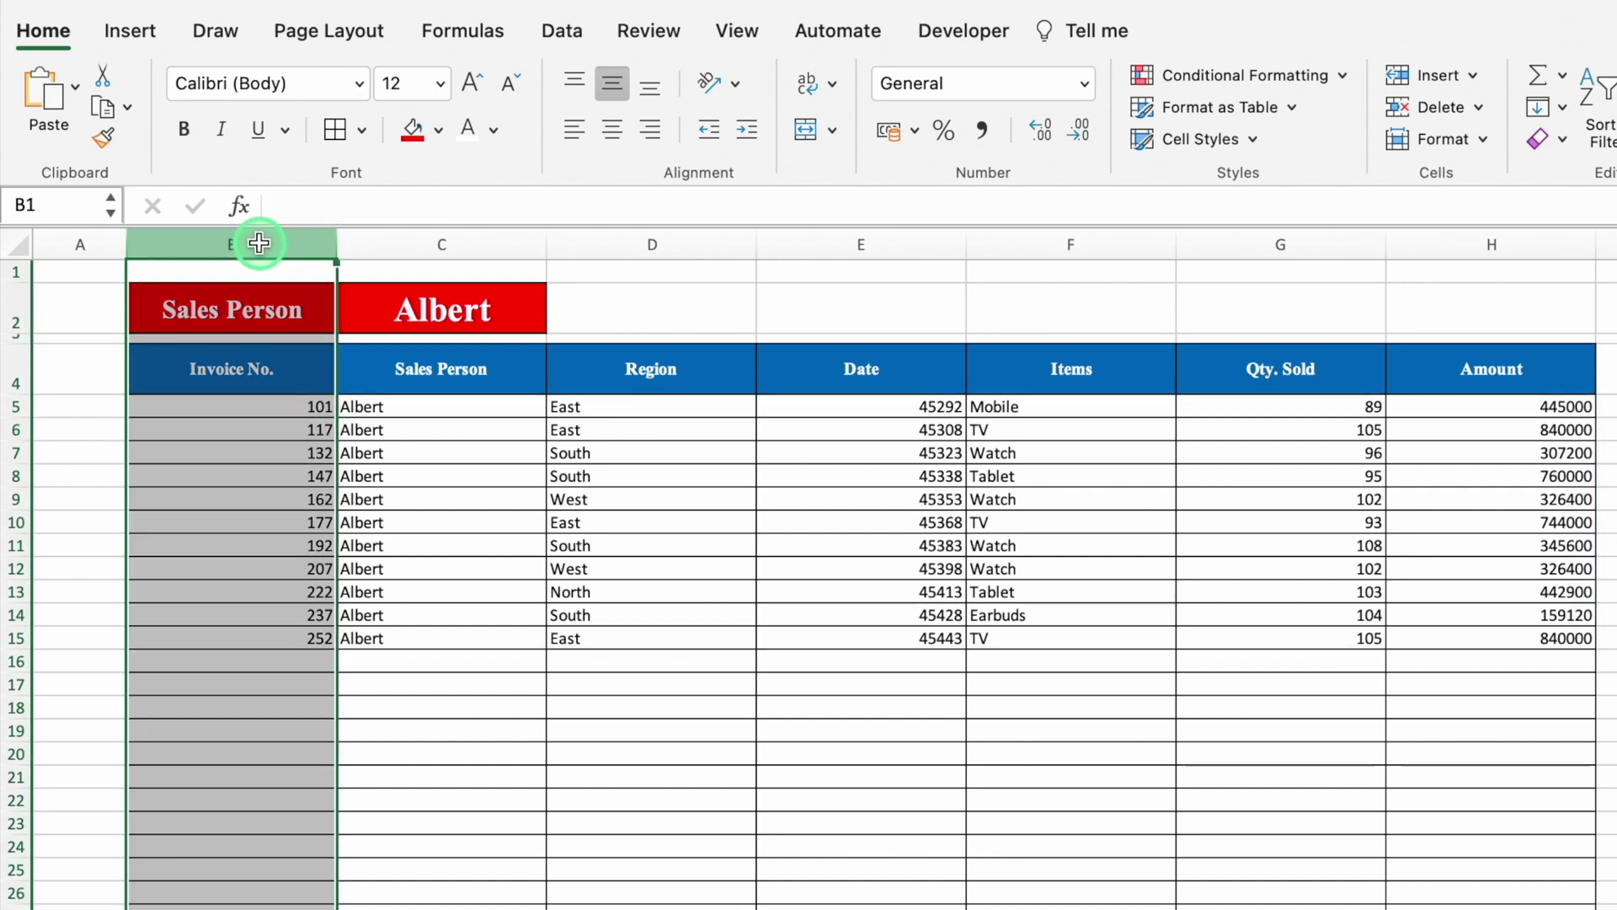
{"action": "left_click", "coordinate": [610, 132]}
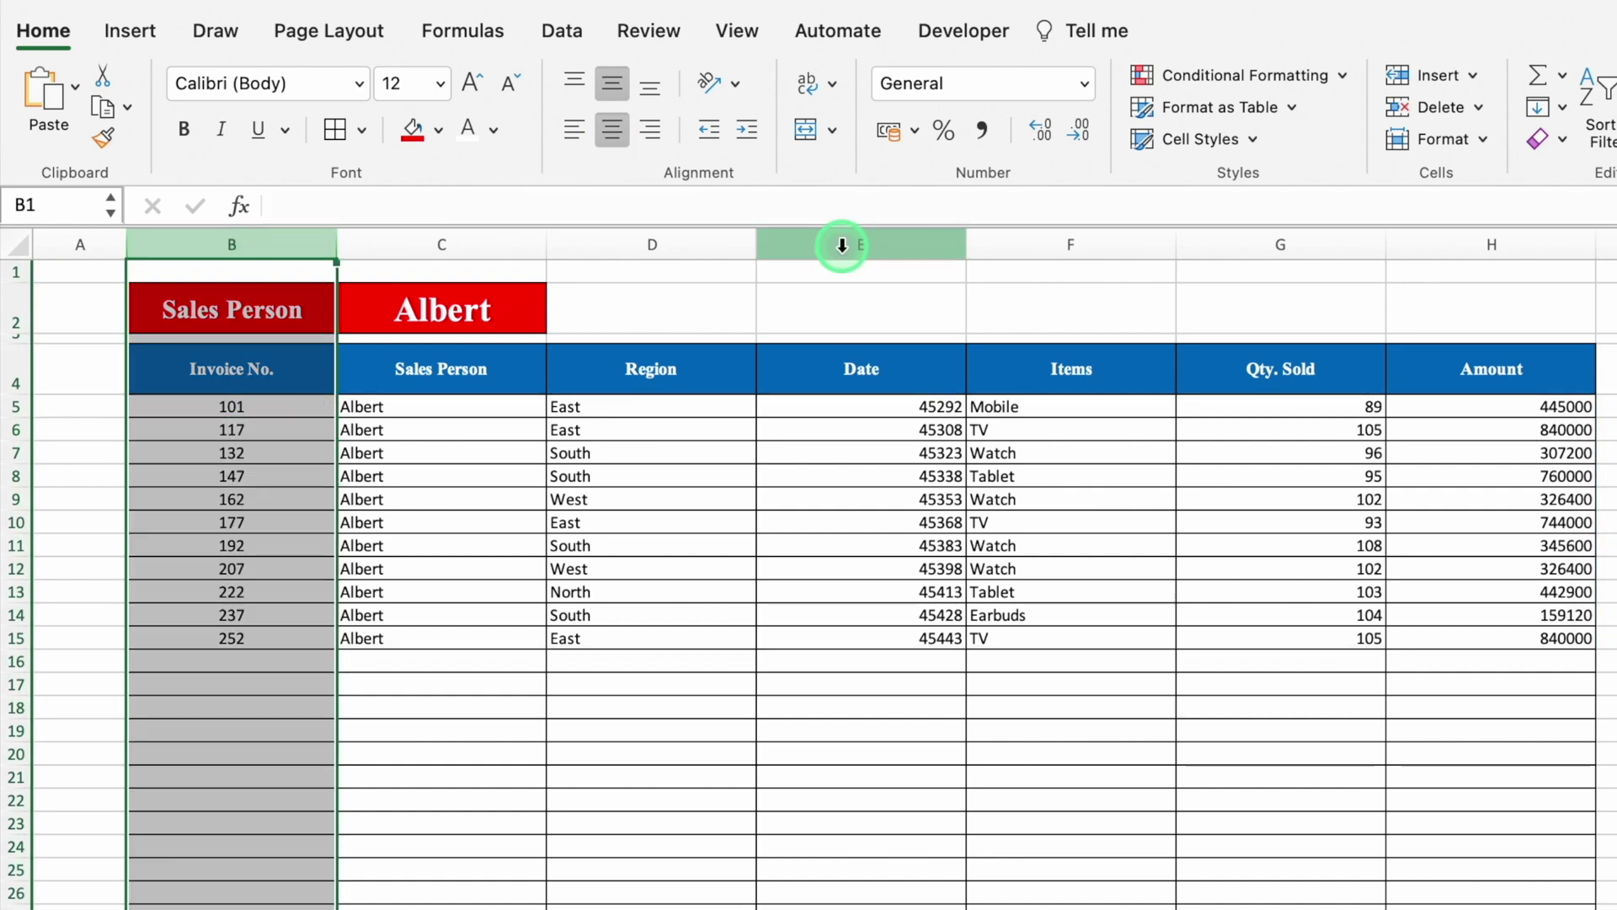
{"action": "left_click", "coordinate": [842, 245]}
{"action": "left_click", "coordinate": [613, 130]}
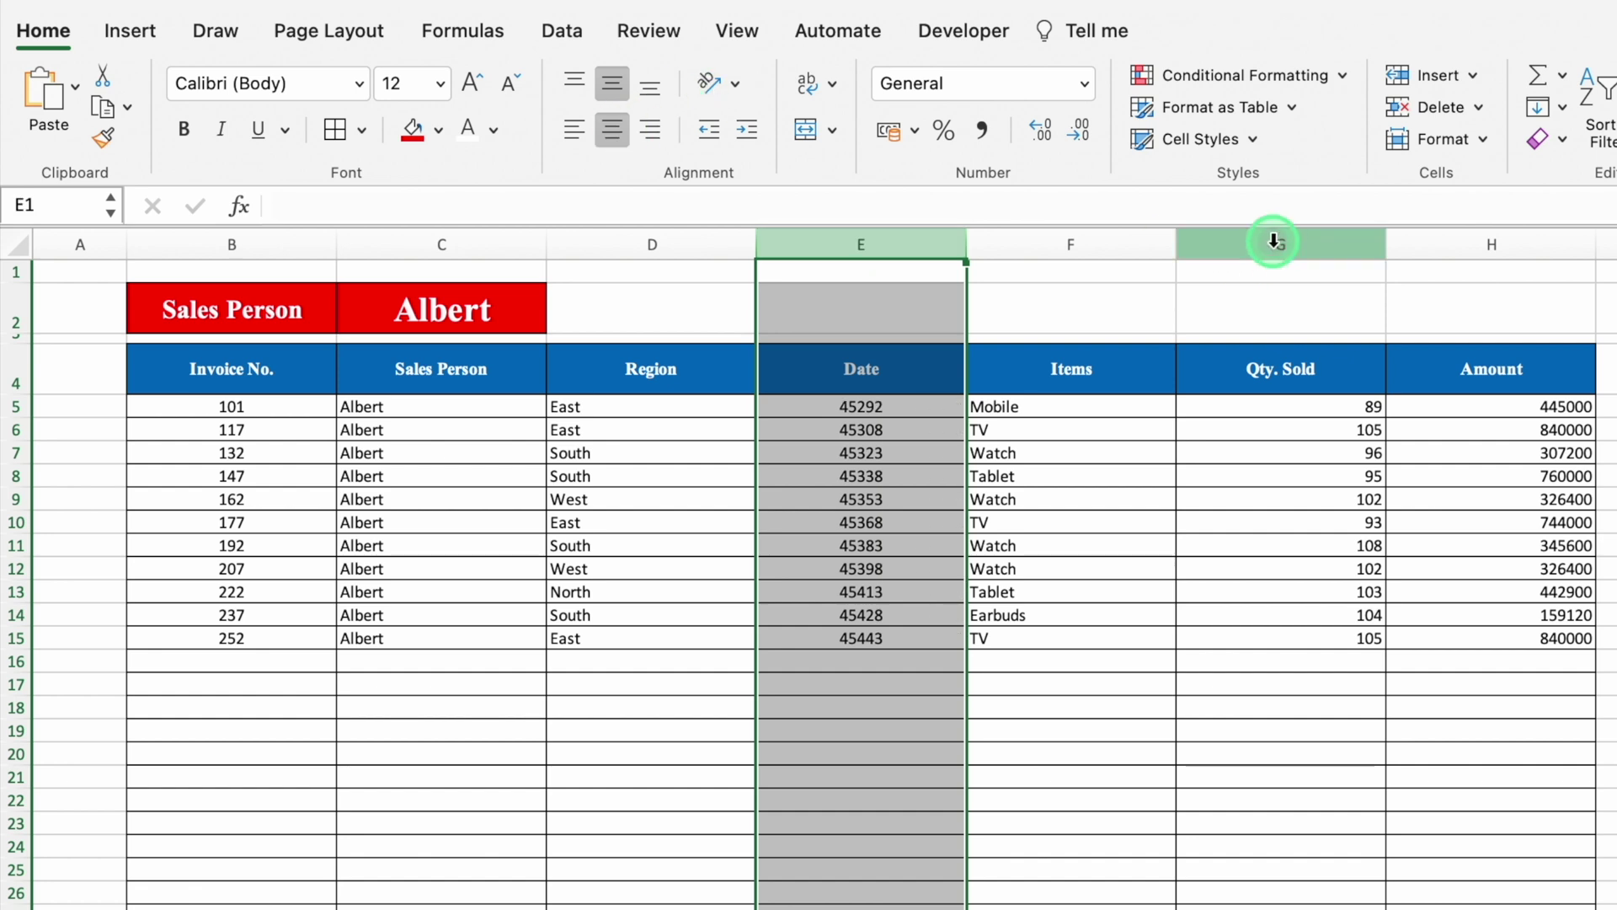
{"action": "left_click", "coordinate": [1274, 242]}
{"action": "left_click_drag", "start_coordinate": [1274, 242], "coordinate": [1516, 248]}
{"action": "left_click", "coordinate": [614, 133]}
{"action": "left_click", "coordinate": [901, 706]}
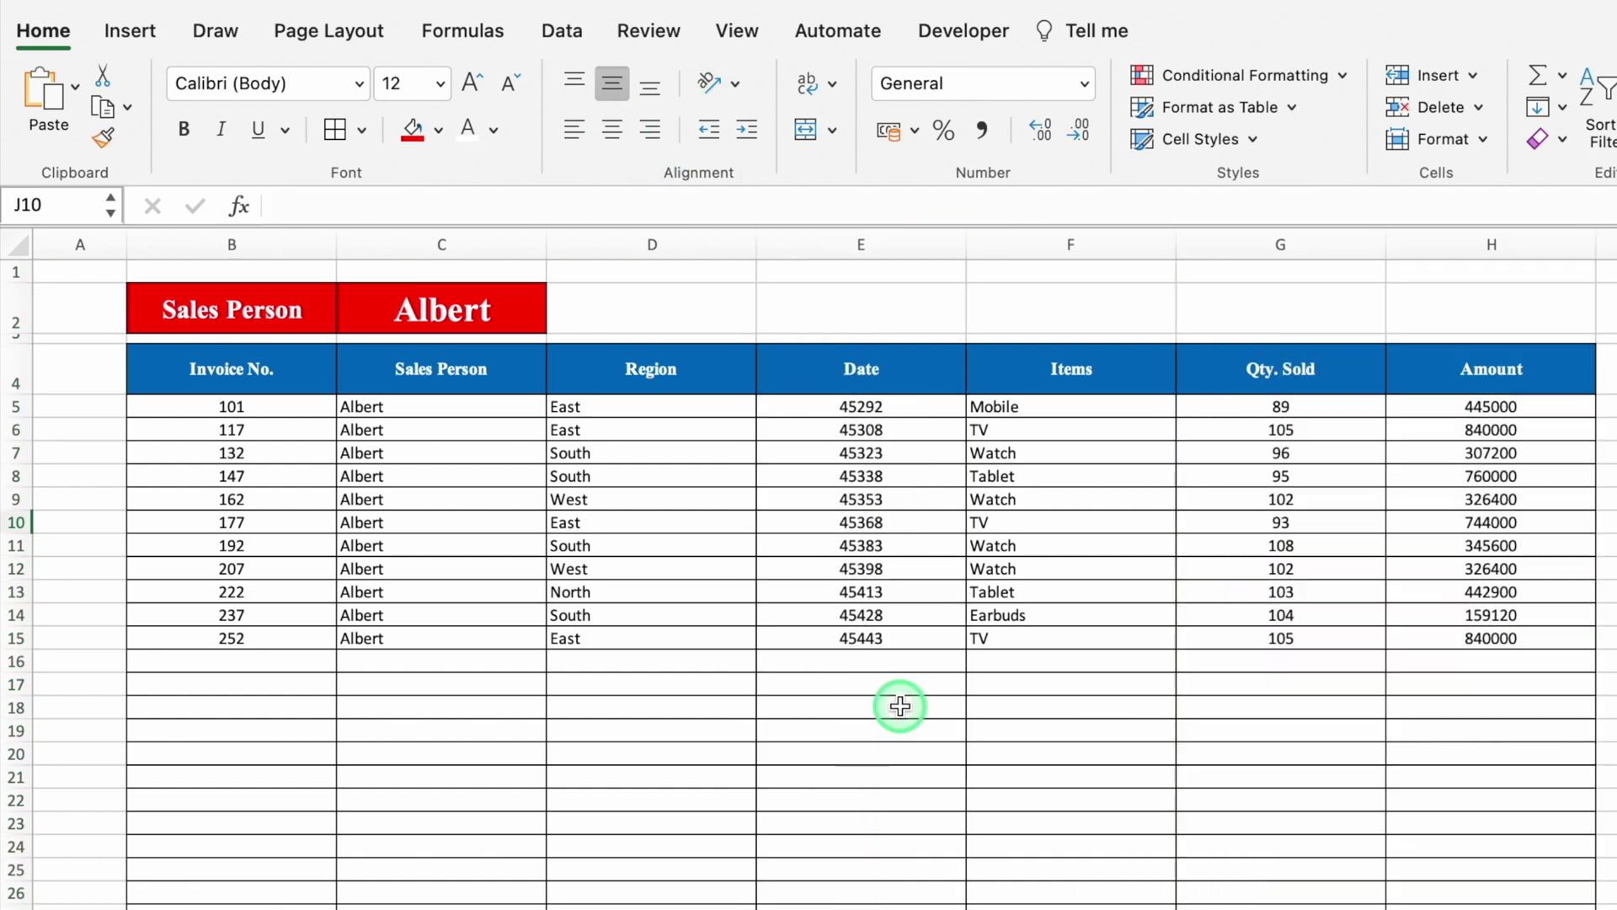
- Format column E as dates of type 14-Mar and left-align its values, keeping the Date header in E4 centred
{"action": "left_click", "coordinate": [894, 246]}
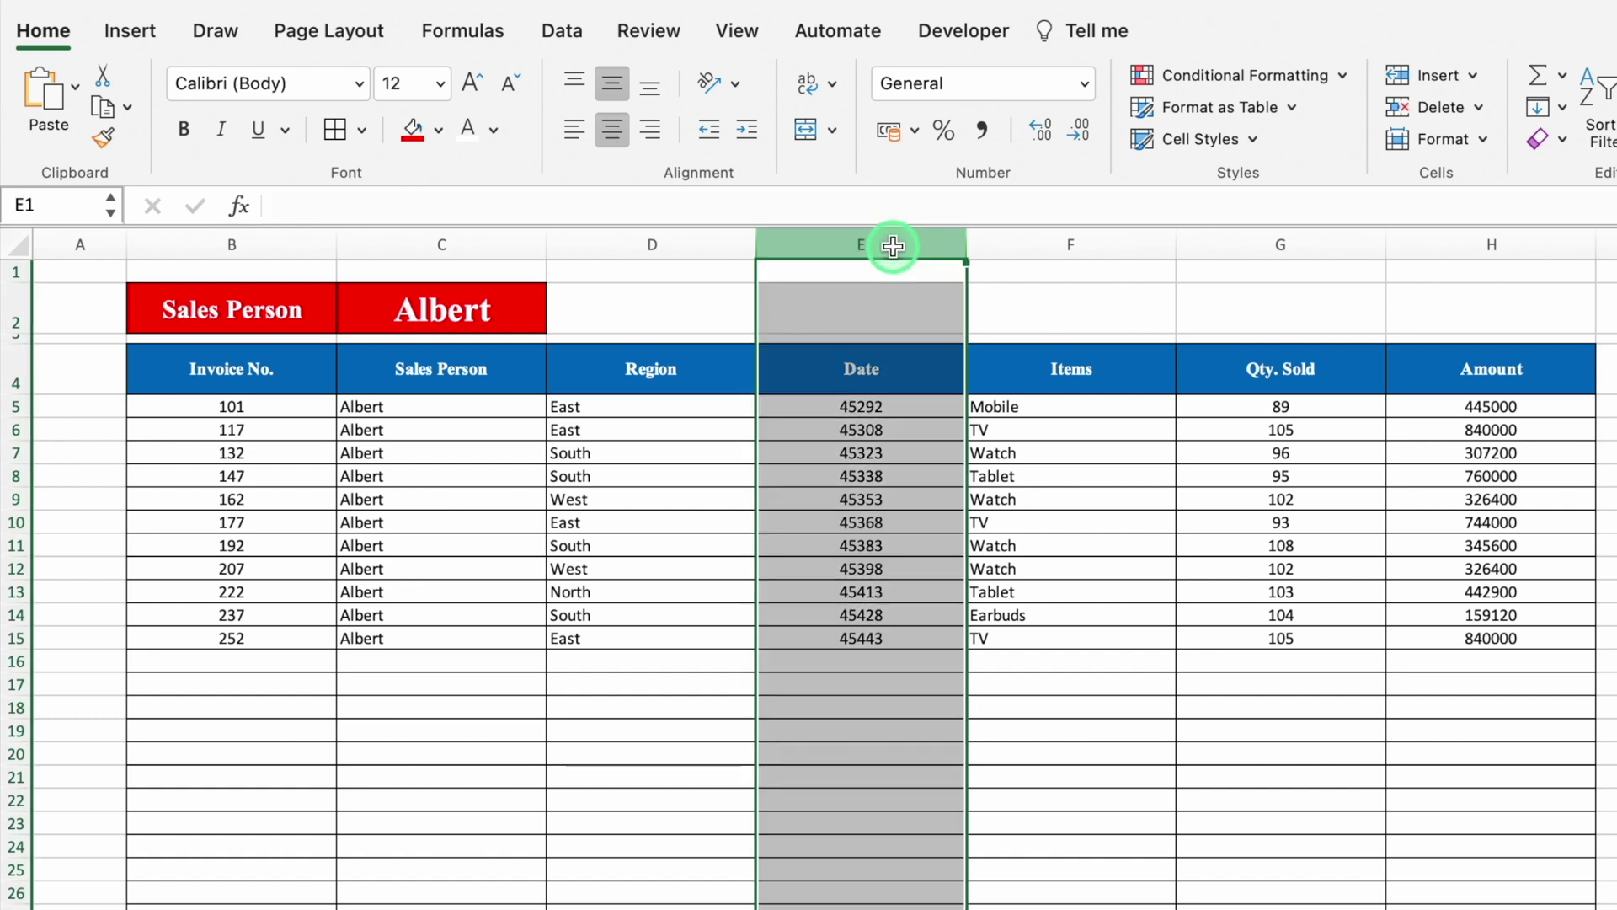
{"action": "key", "text": "ctrl+1"}
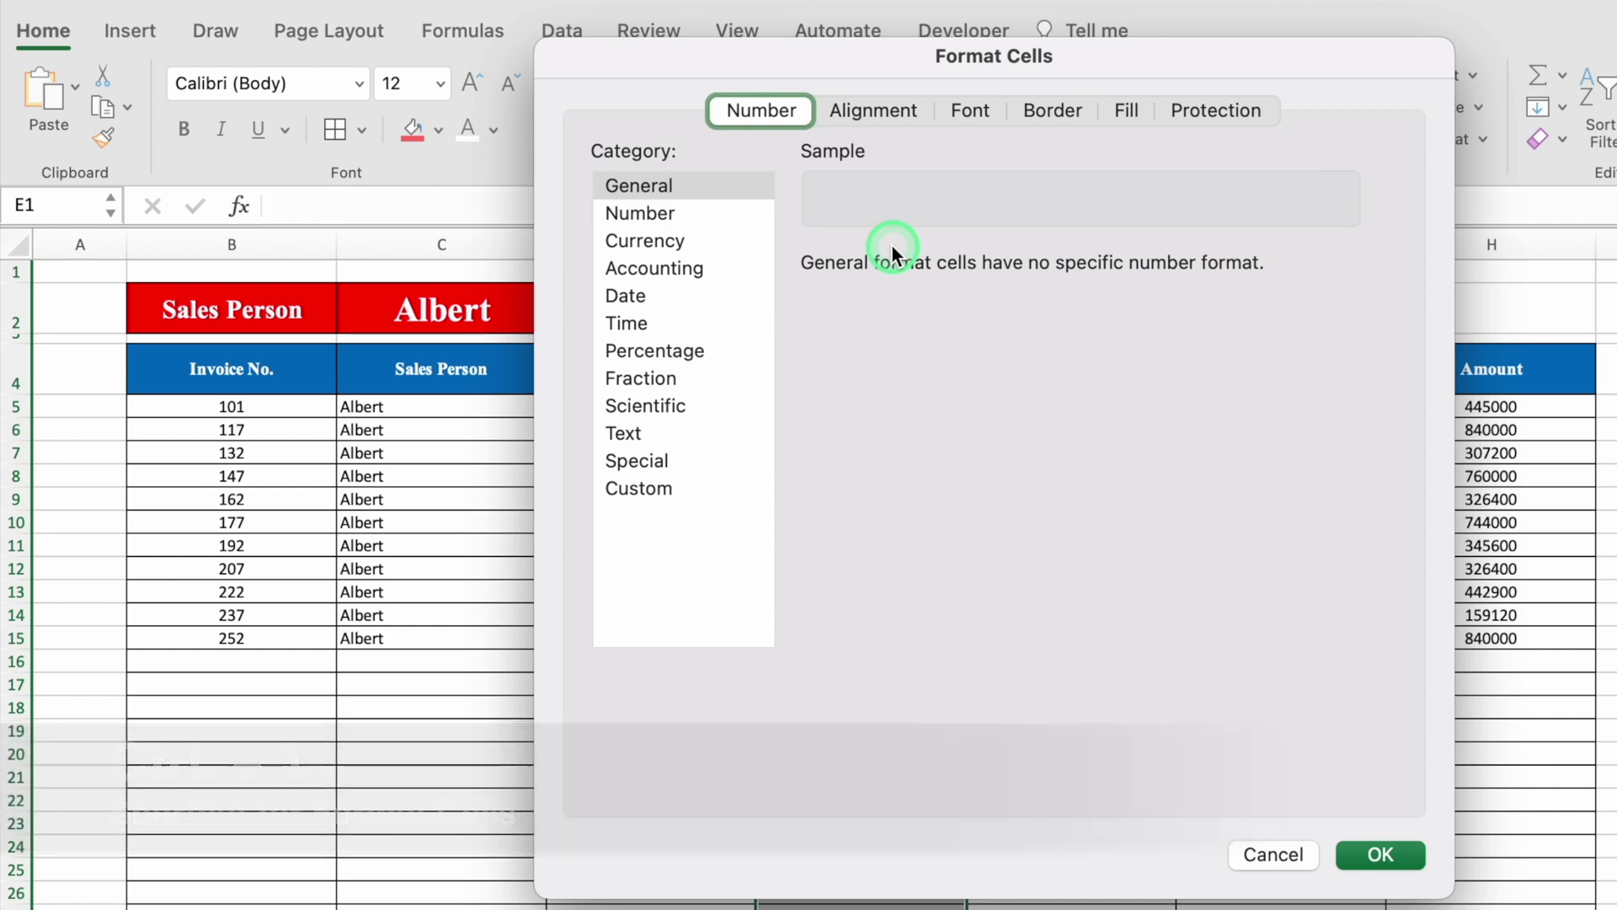
{"action": "left_click", "coordinate": [628, 298]}
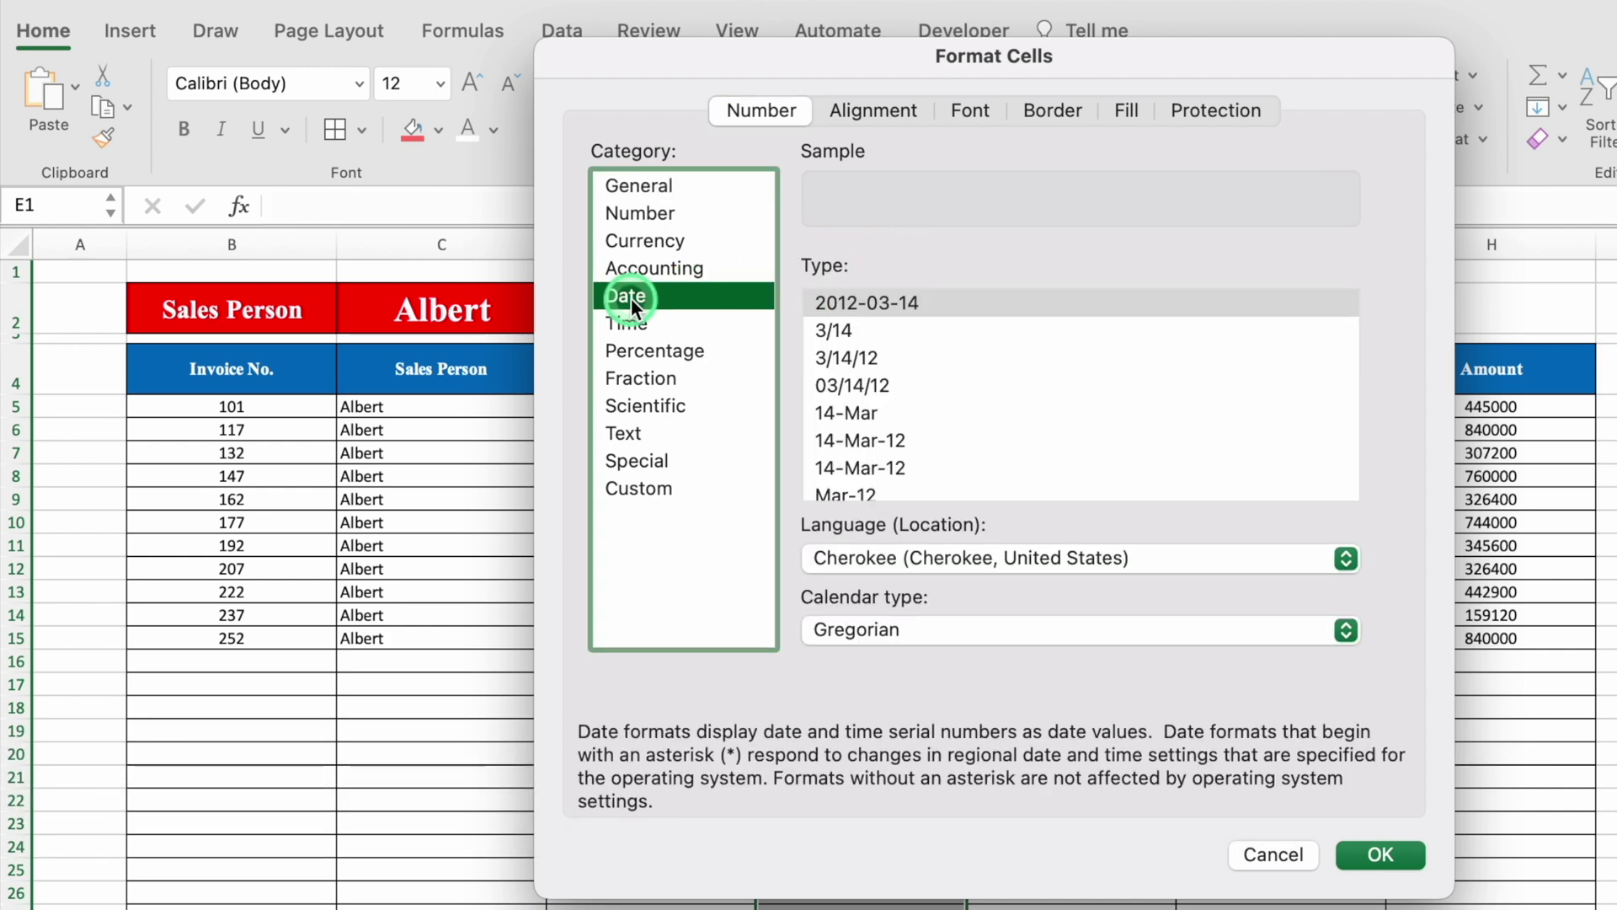
{"action": "left_click", "coordinate": [857, 438]}
{"action": "left_click", "coordinate": [858, 415]}
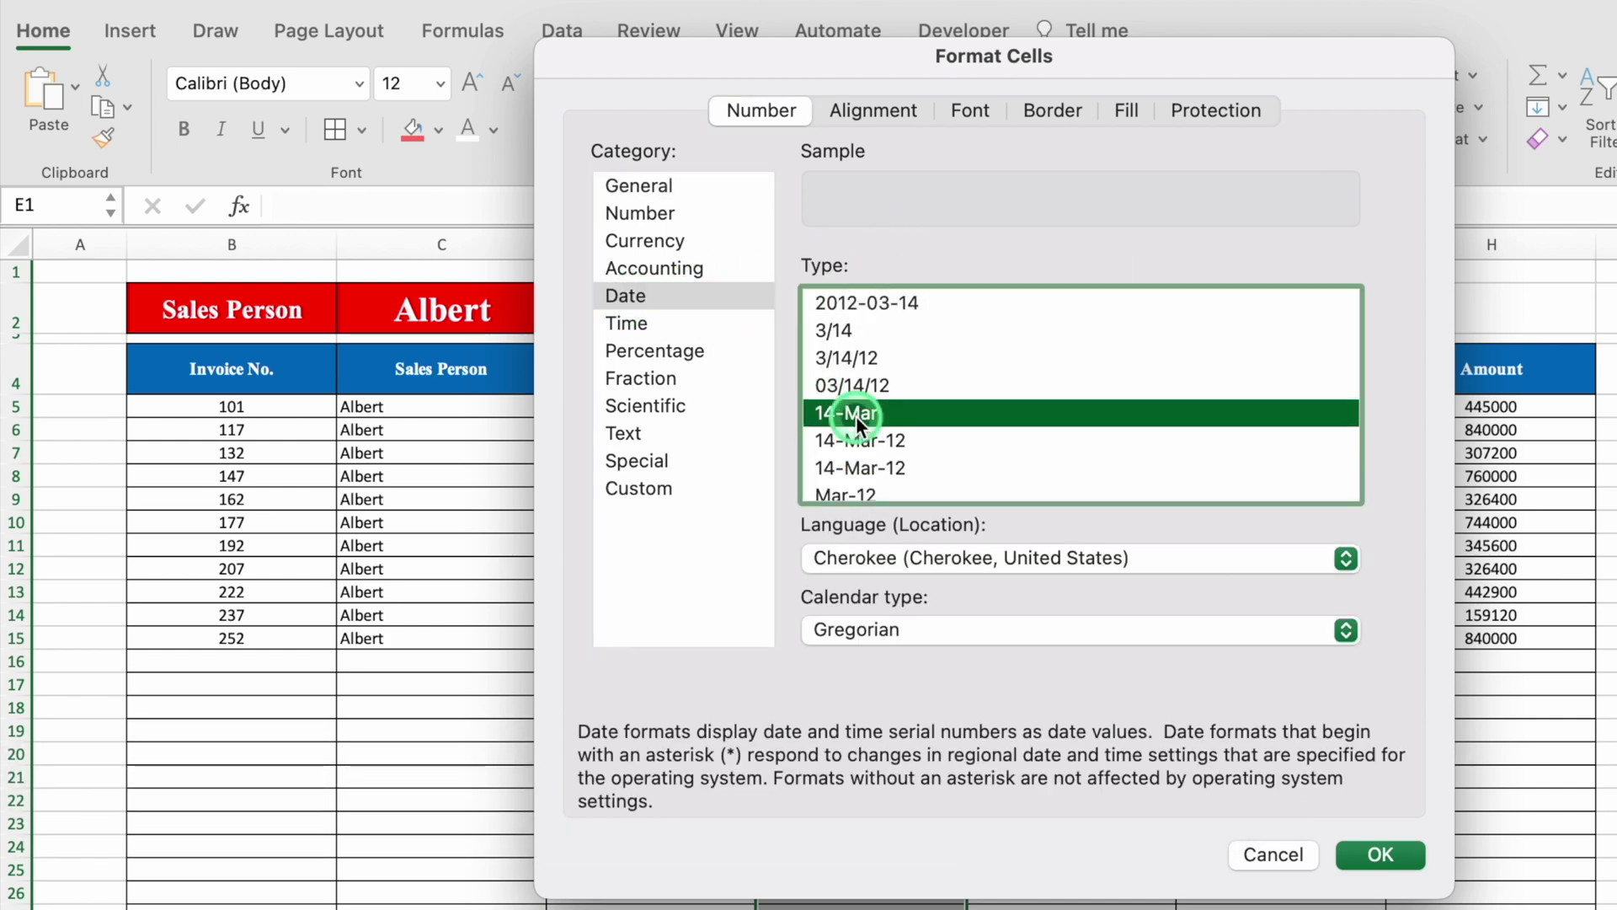
{"action": "left_click", "coordinate": [1398, 844]}
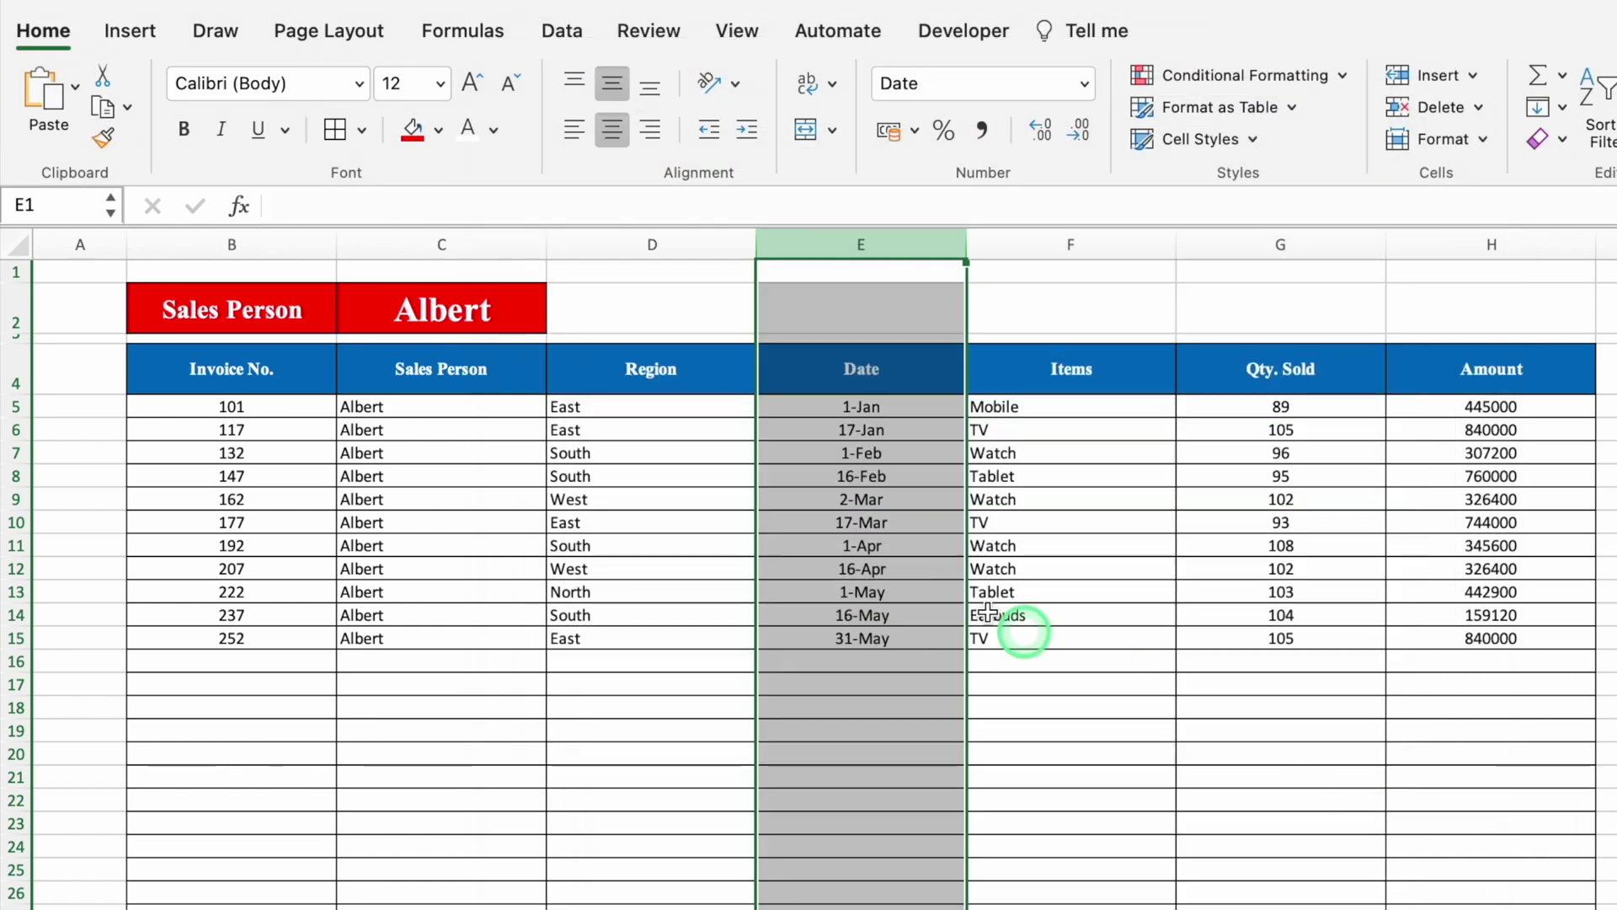
{"action": "left_click", "coordinate": [574, 129]}
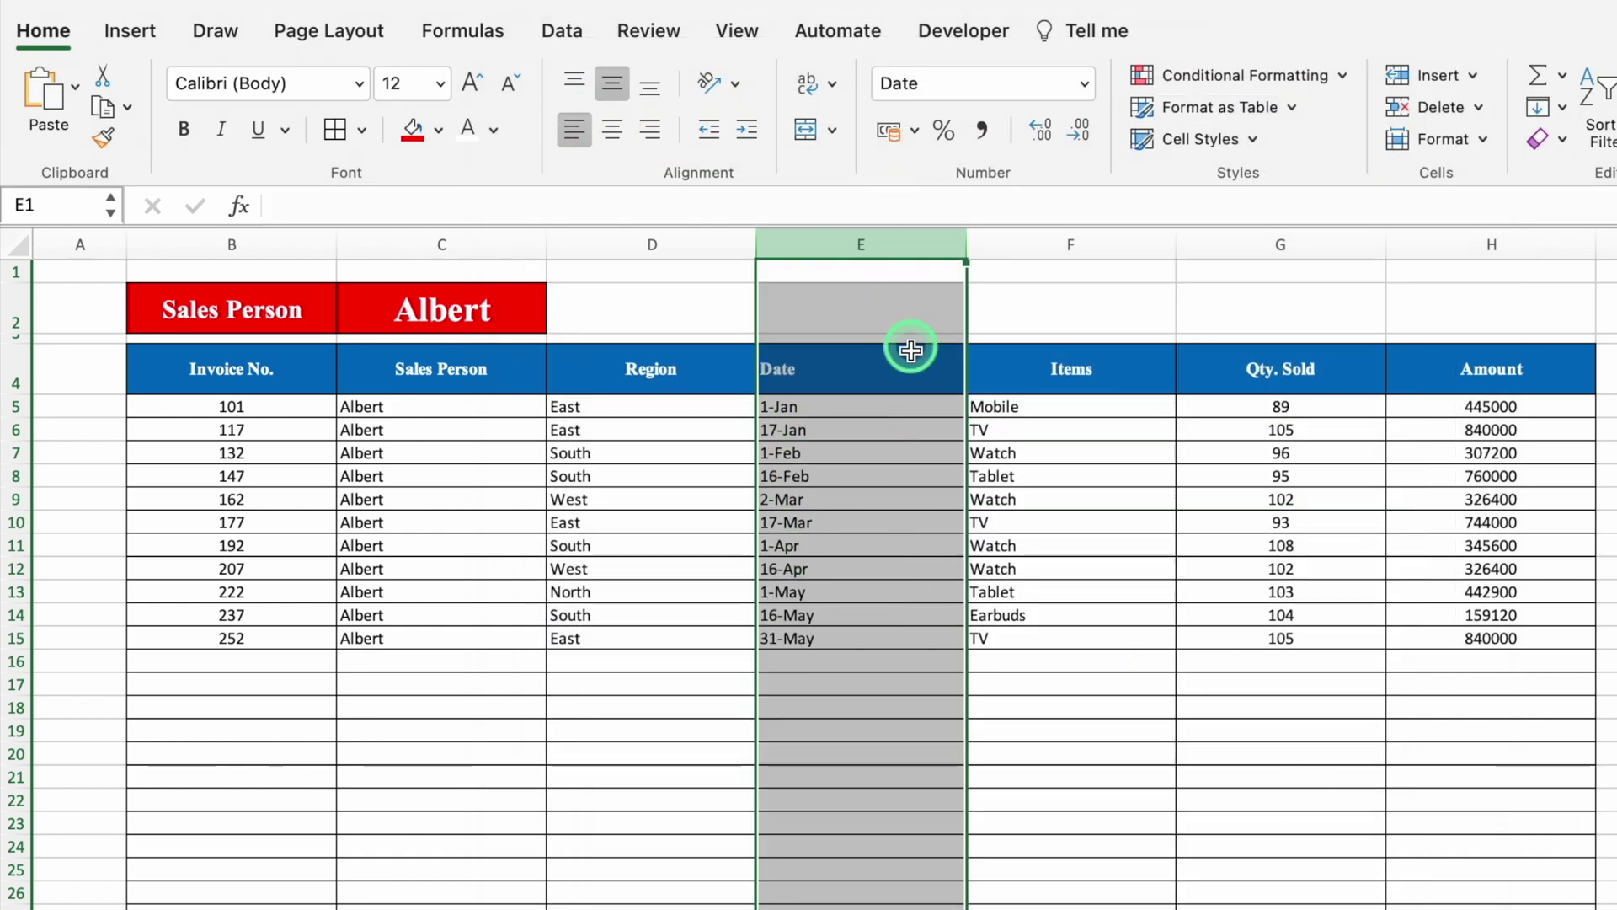
{"action": "left_click", "coordinate": [901, 349]}
- Narrow column A and hide the sheet's gridlines
{"action": "left_click_drag", "start_coordinate": [127, 253], "coordinate": [54, 259]}
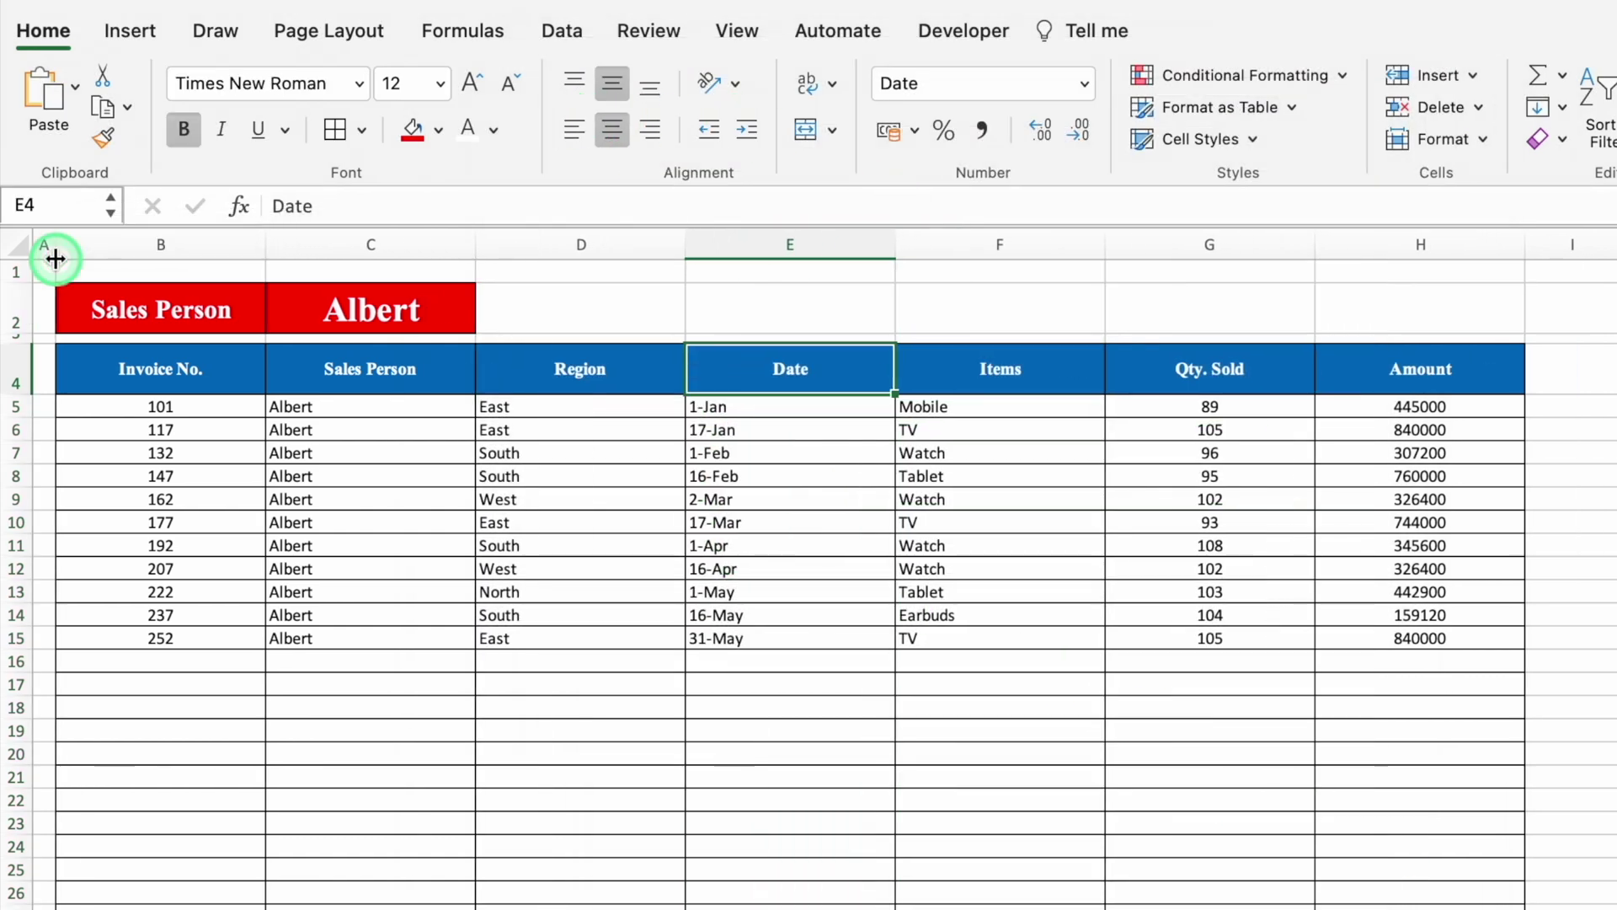
{"action": "left_click", "coordinate": [737, 30]}
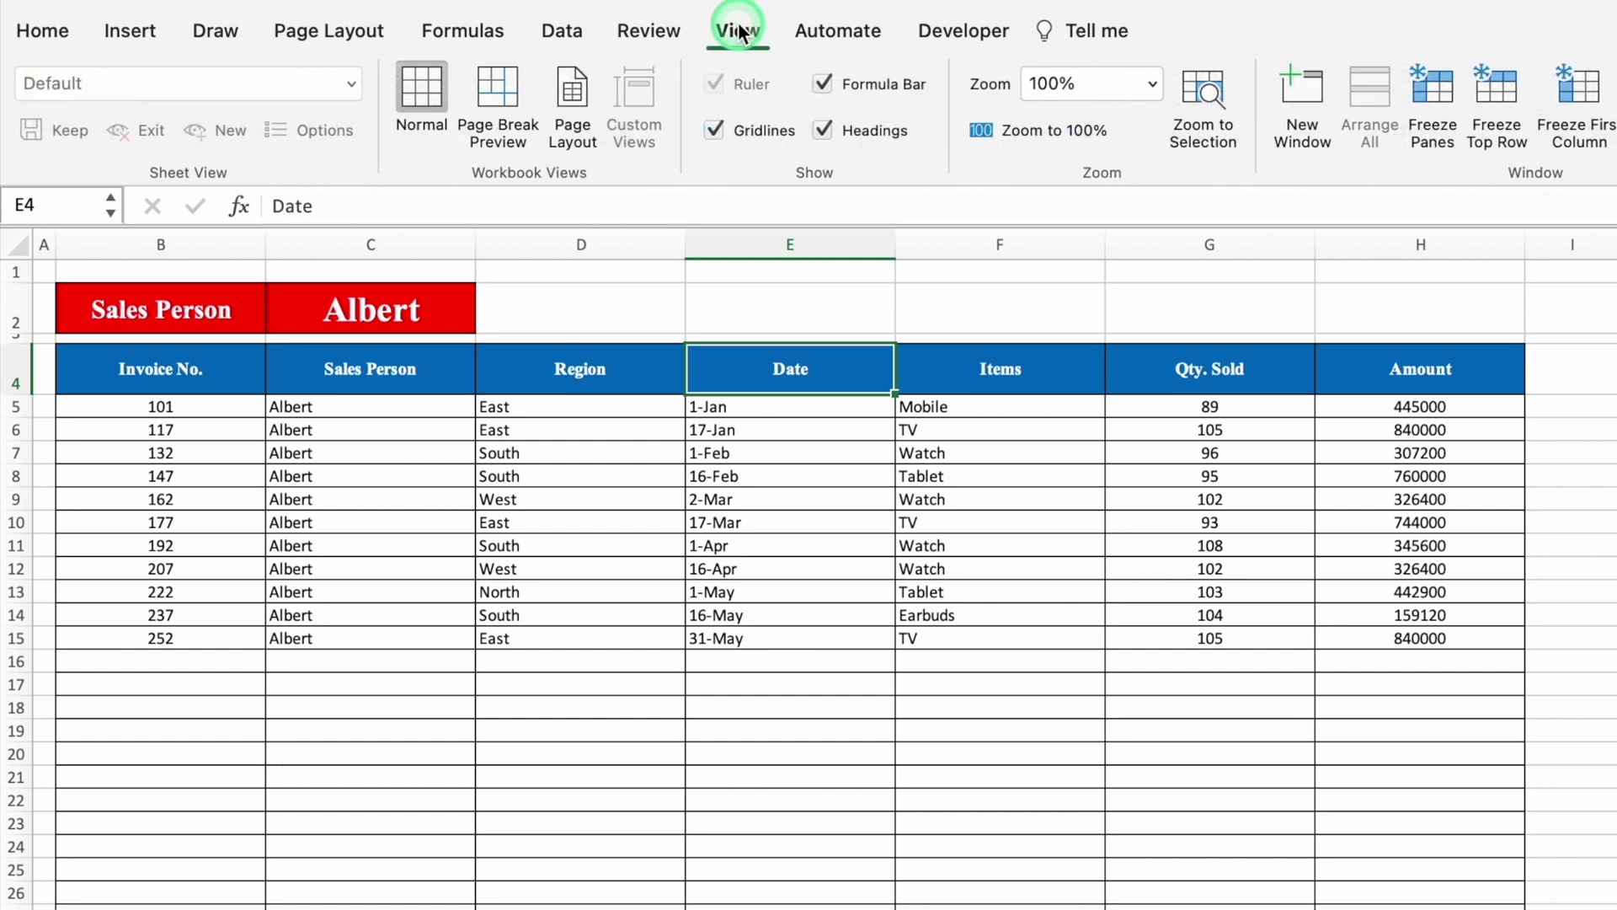
{"action": "left_click", "coordinate": [773, 131]}
- Fill the Sales Person label cell B2 with standard blue
{"action": "left_click", "coordinate": [224, 309]}
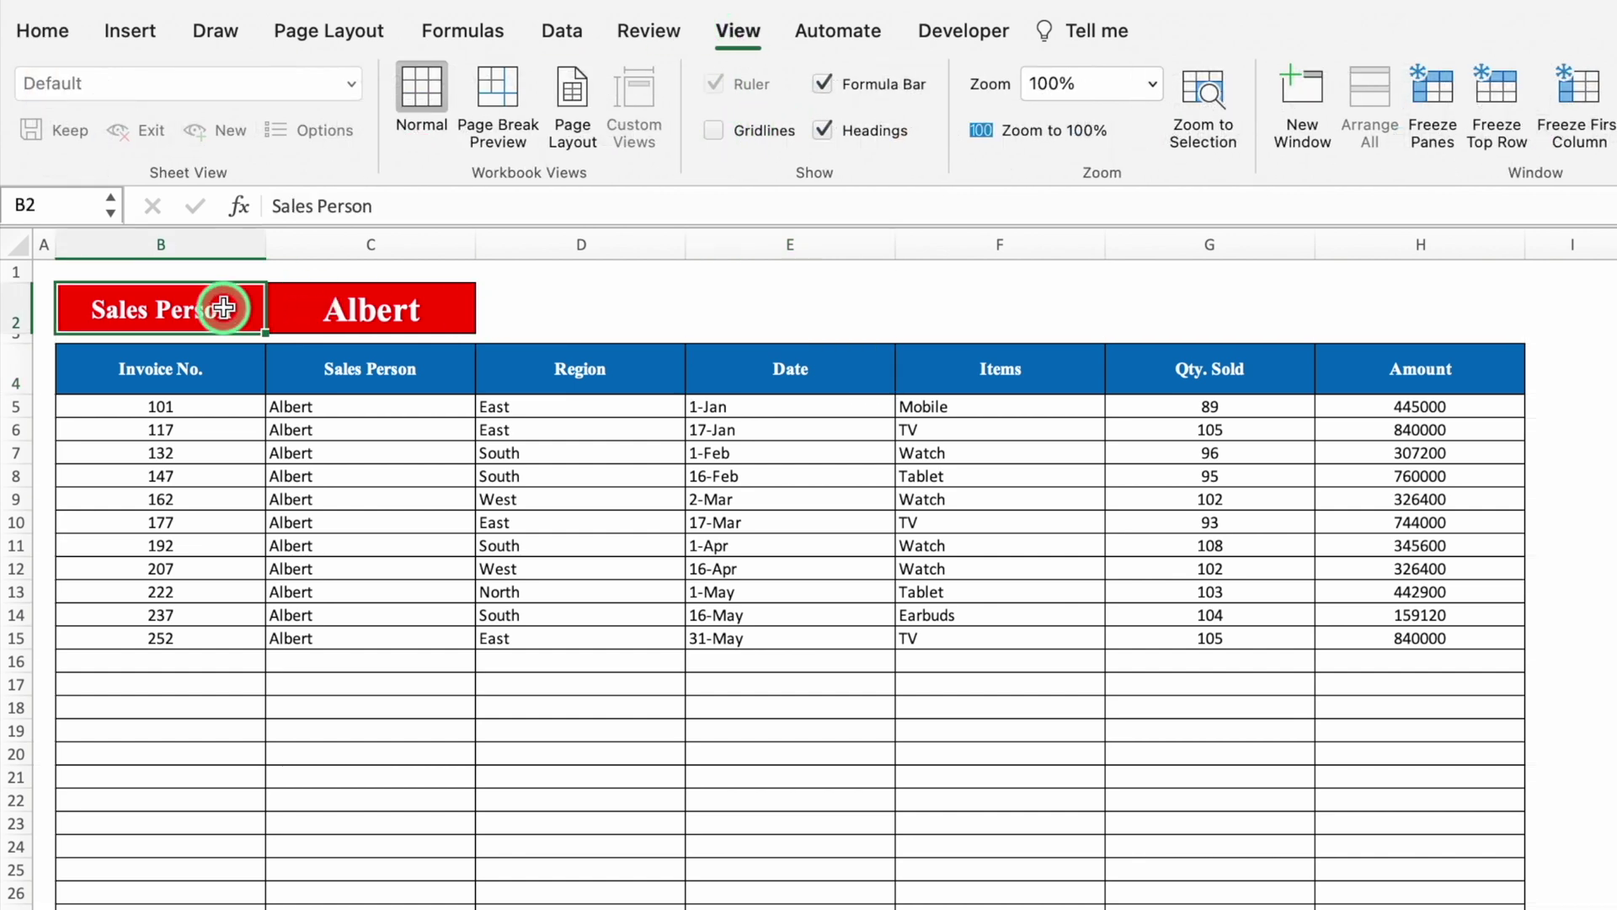
{"action": "left_click", "coordinate": [61, 39]}
{"action": "left_click", "coordinate": [441, 131]}
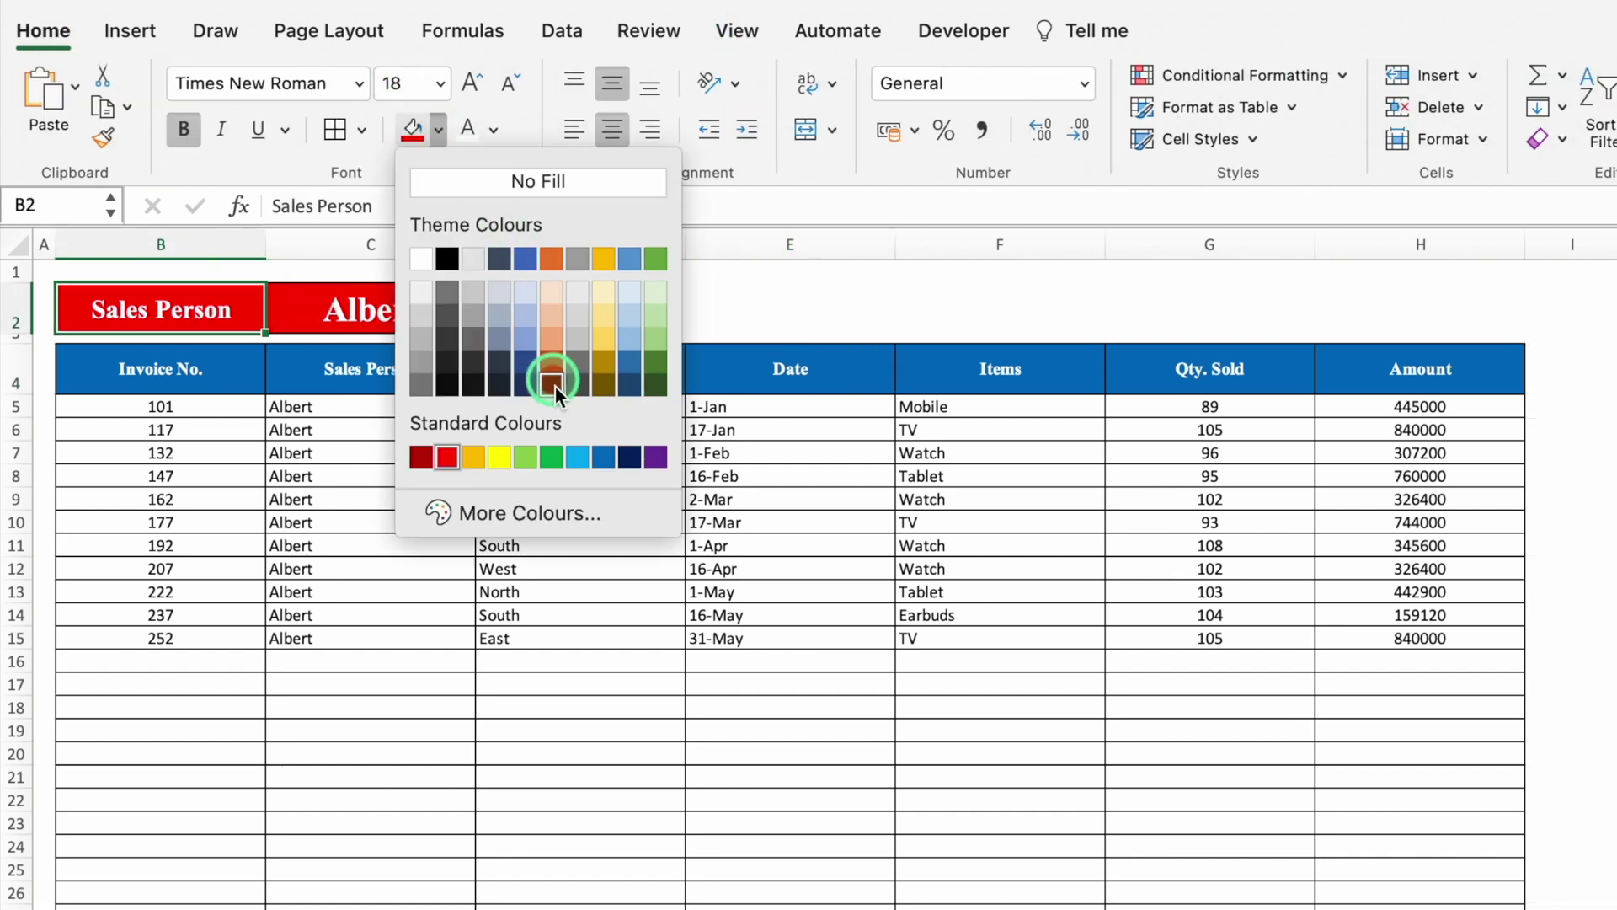
{"action": "left_click", "coordinate": [599, 455]}
- Set the font of the whole sheet to Times New Roman
{"action": "left_click", "coordinate": [20, 243]}
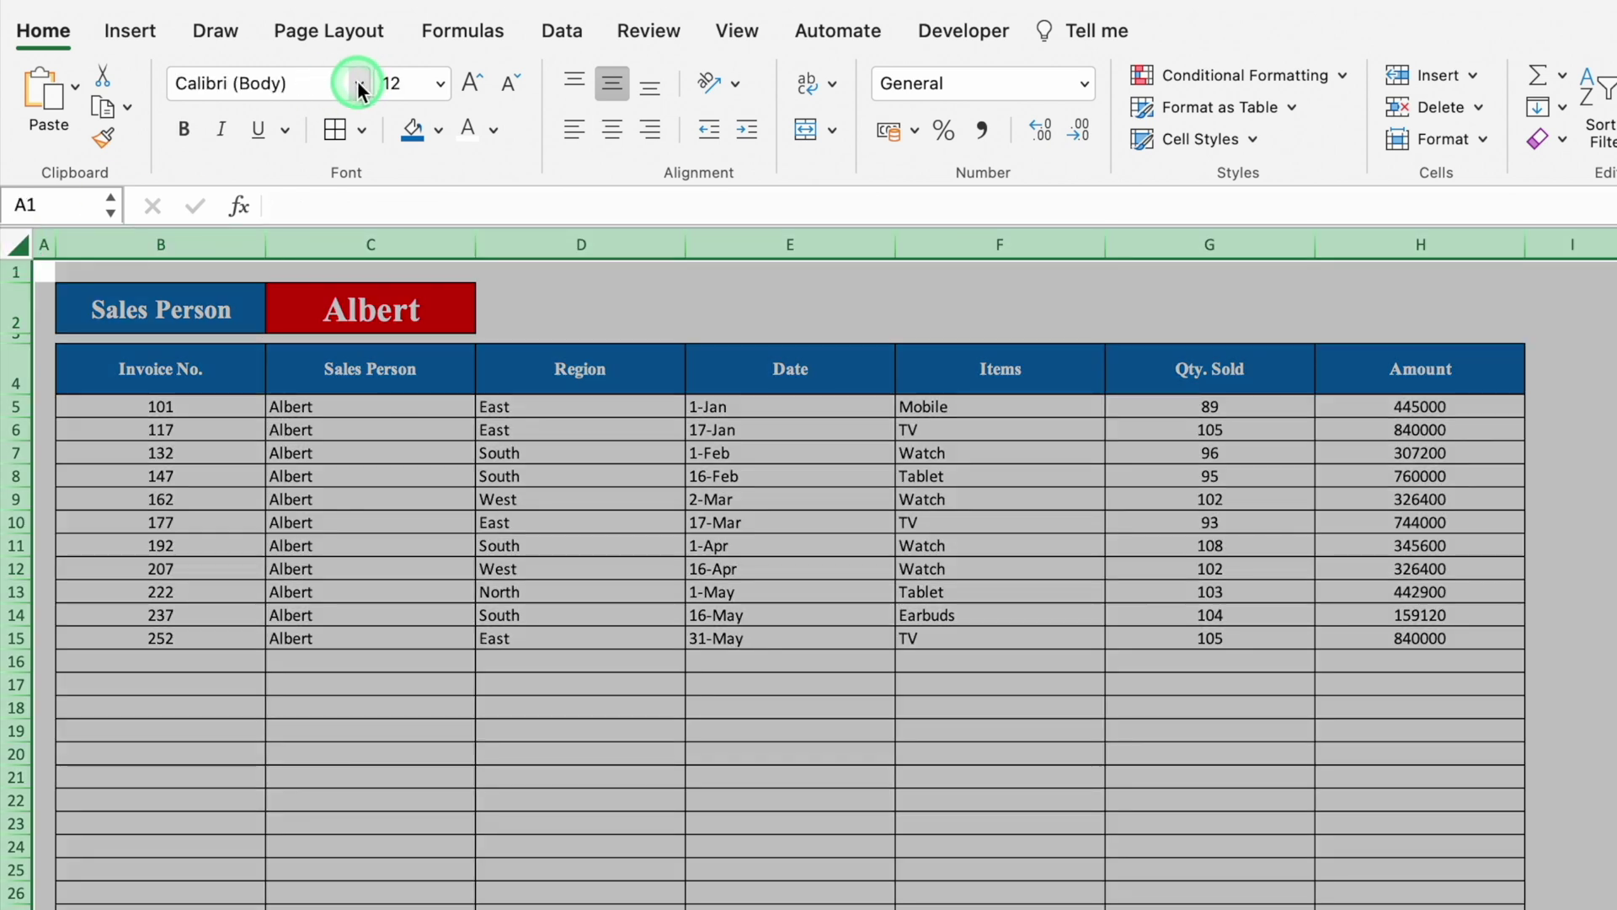
{"action": "left_click", "coordinate": [360, 84]}
{"action": "left_click", "coordinate": [419, 336]}
{"action": "left_click", "coordinate": [581, 271]}
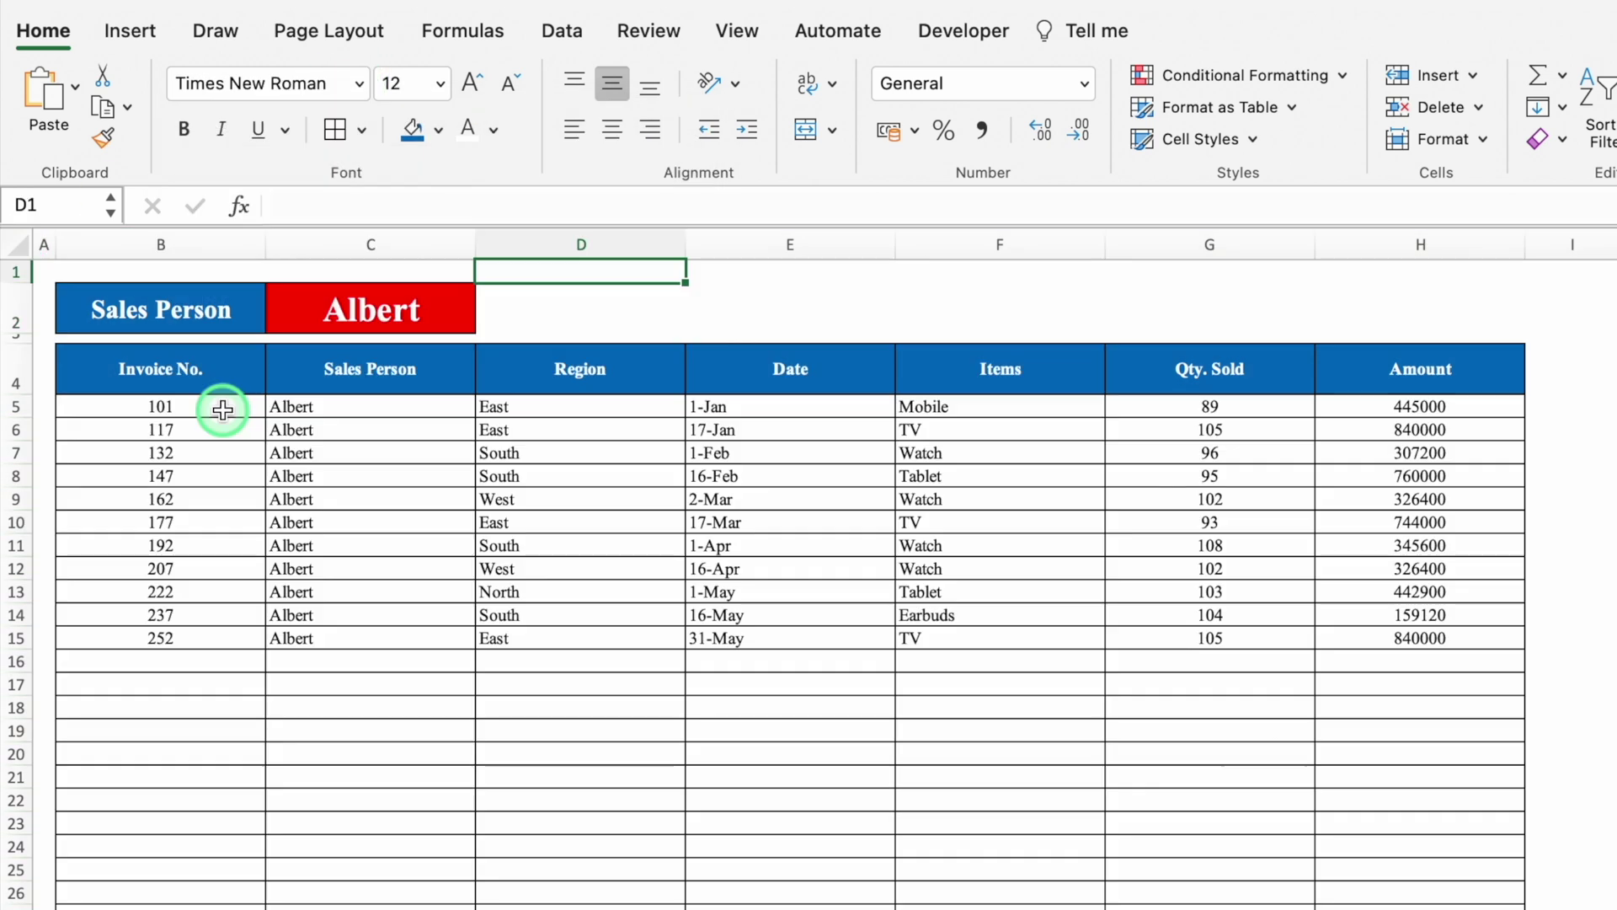
- Examine the FILTER formula in B5 and B6 and the sales person selected in C2
{"action": "left_click", "coordinate": [223, 410]}
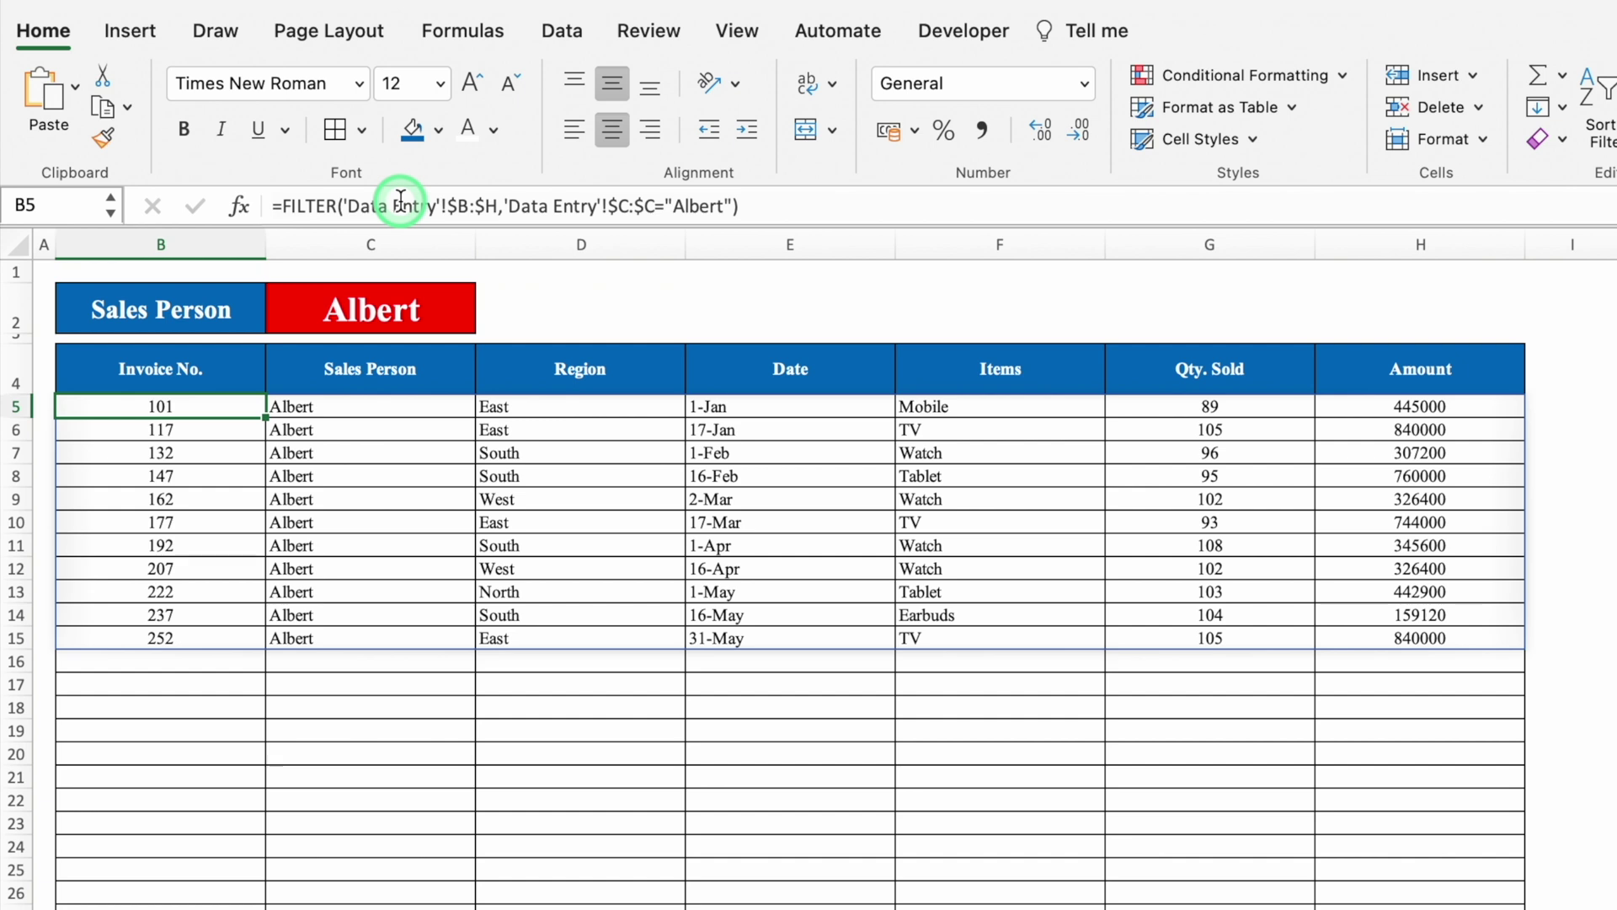
{"action": "left_click", "coordinate": [205, 430]}
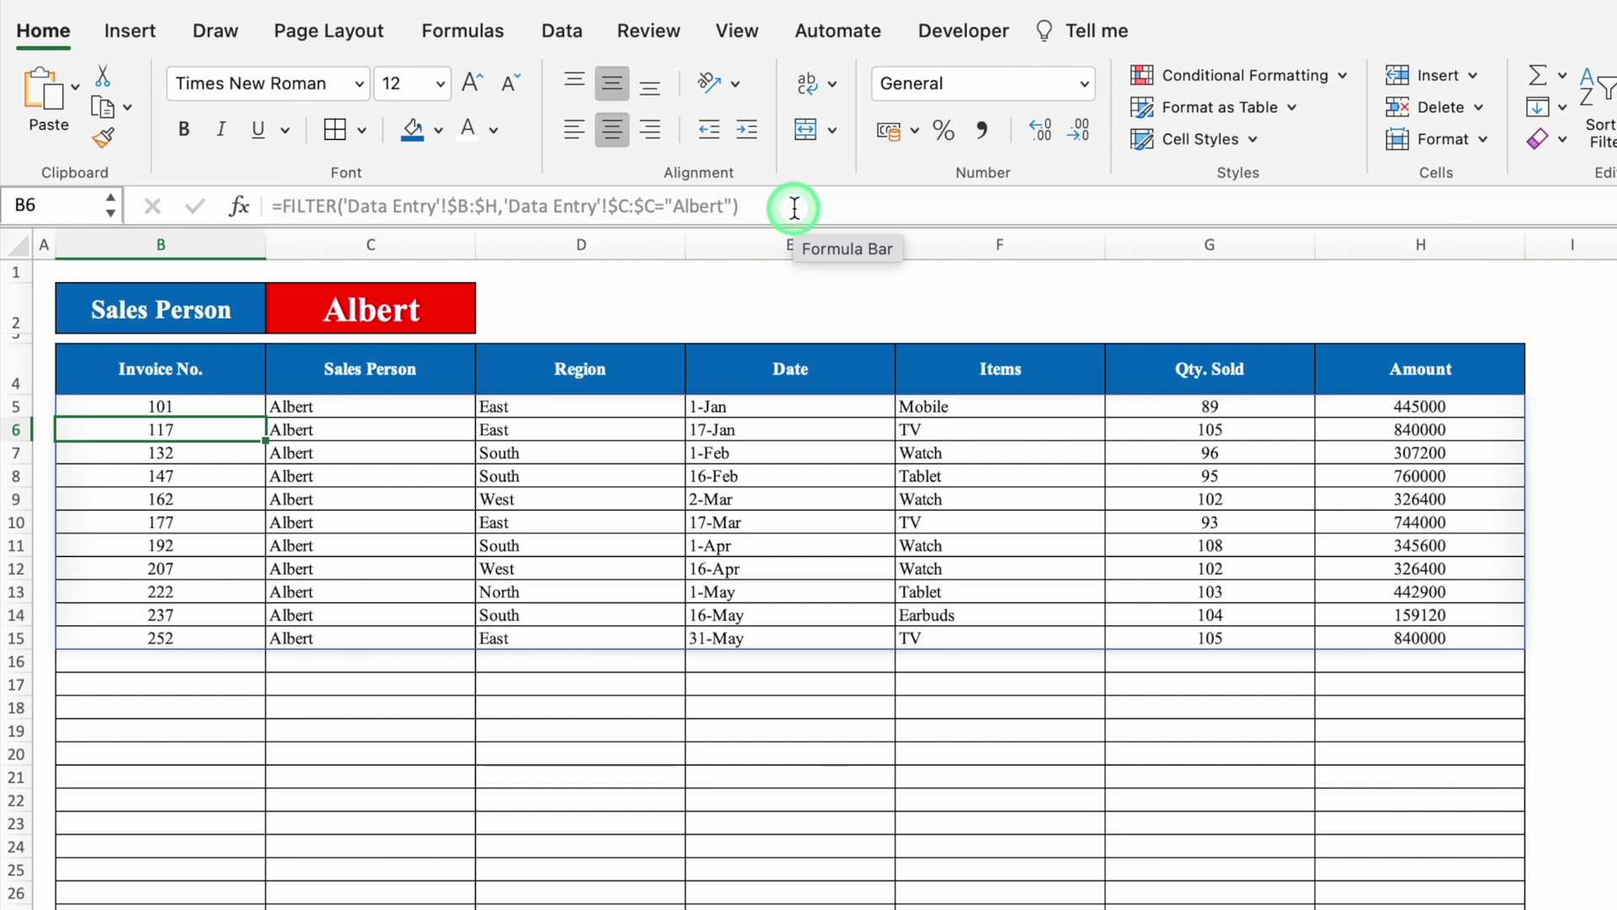
{"action": "left_click", "coordinate": [231, 404]}
{"action": "left_click", "coordinate": [412, 309]}
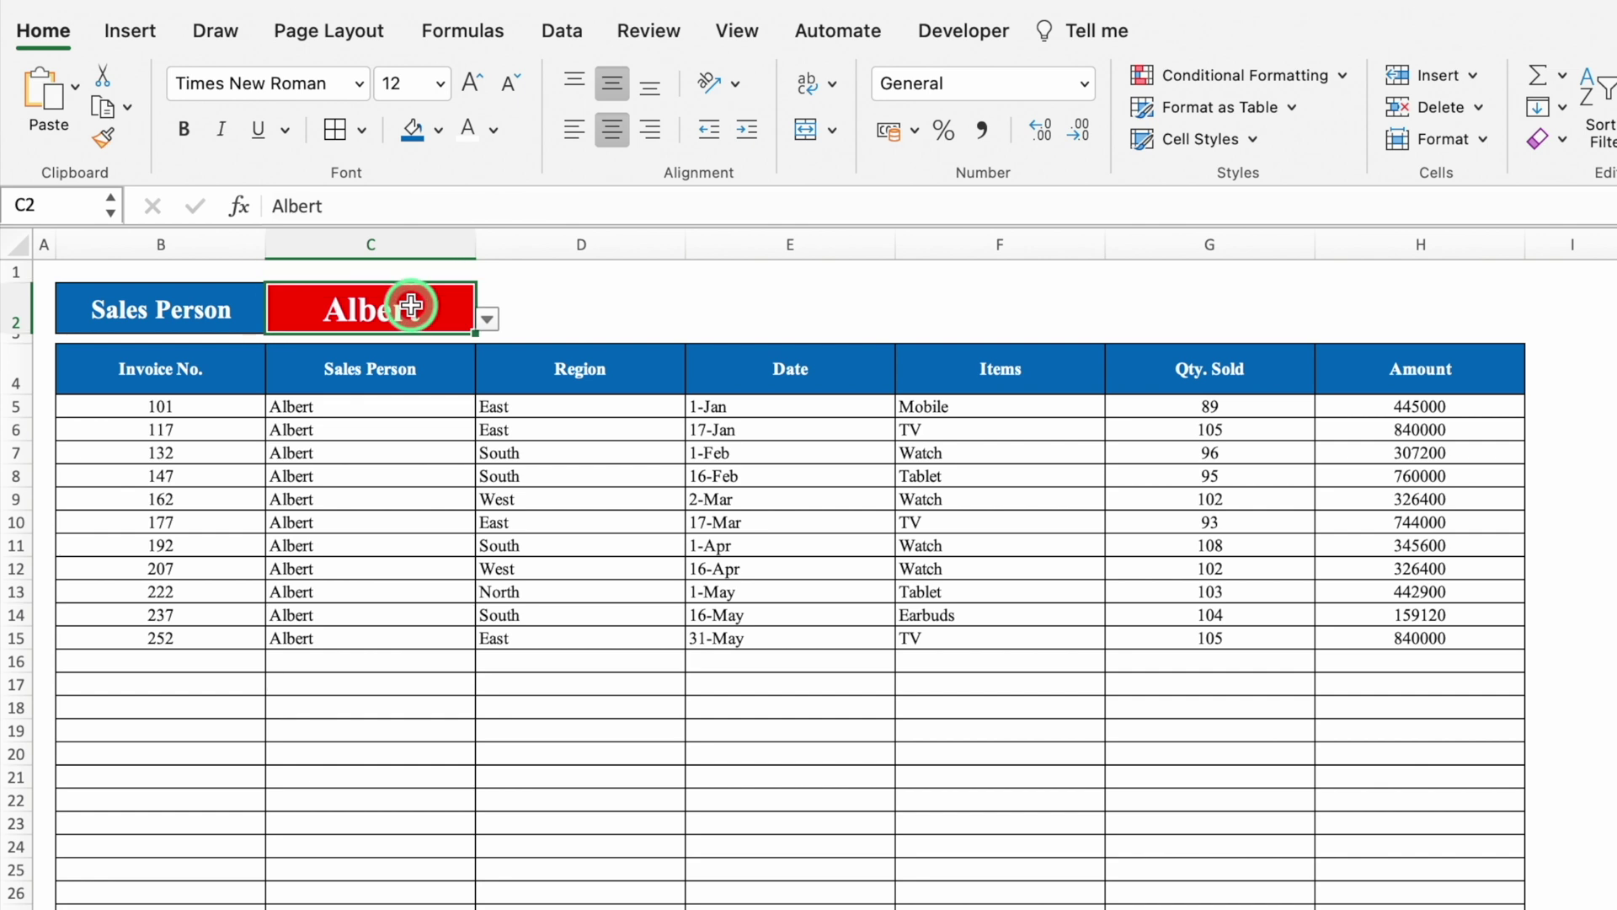
- Choose the second listed sales person in C2 and replace the quoted name in B5's FILTER formula with a reference to C2
{"action": "left_click", "coordinate": [487, 319]}
{"action": "left_click", "coordinate": [349, 381]}
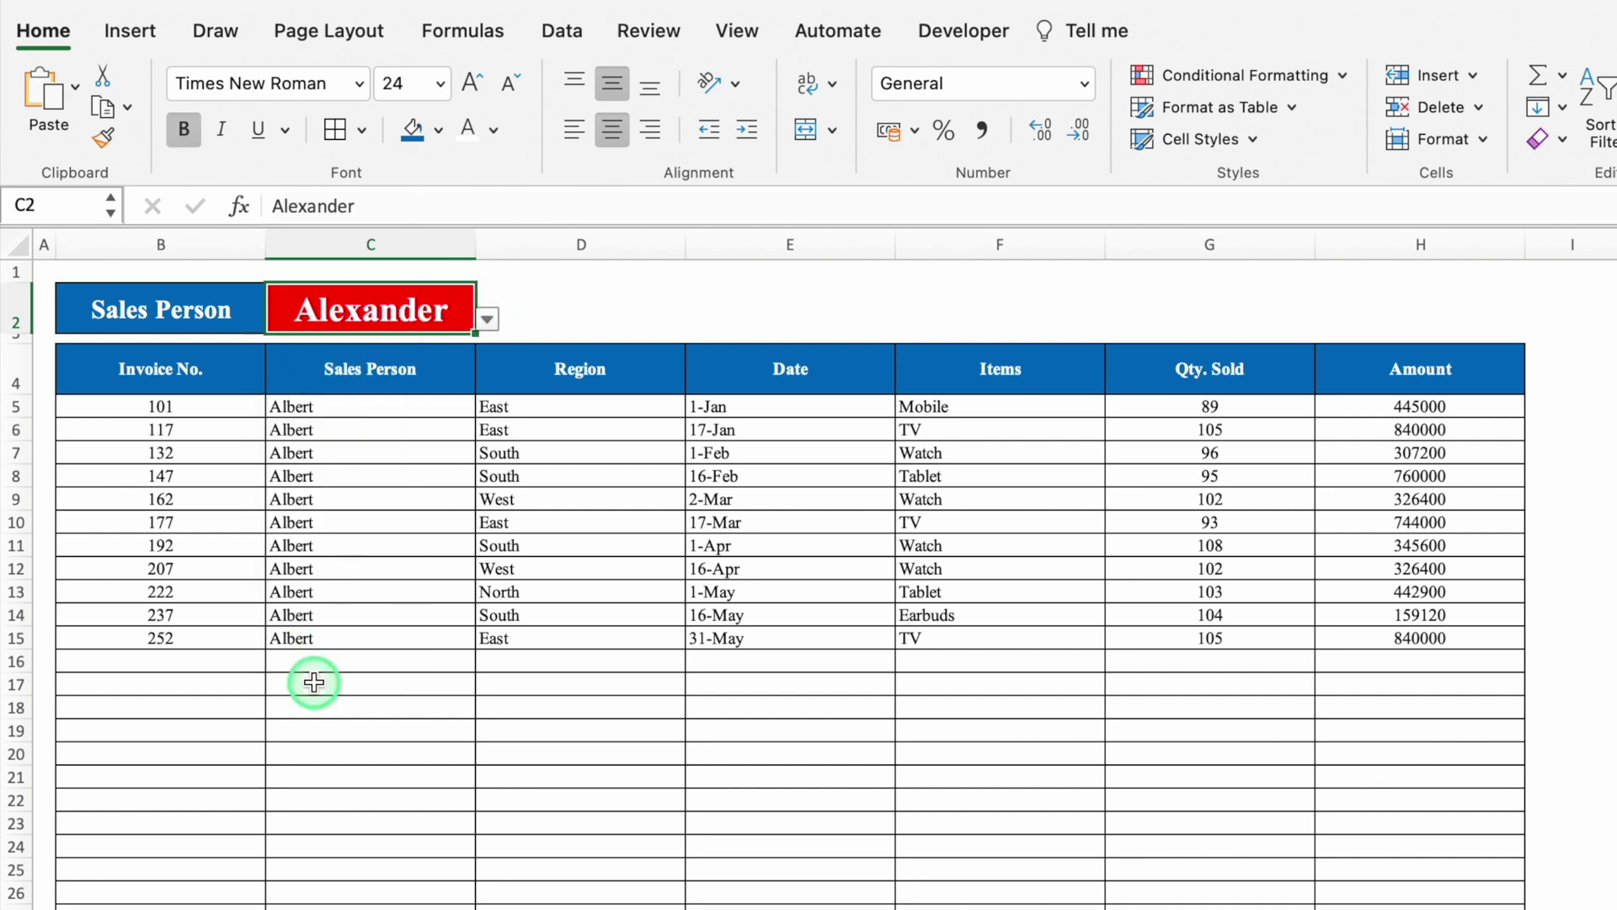
{"action": "left_click", "coordinate": [193, 414]}
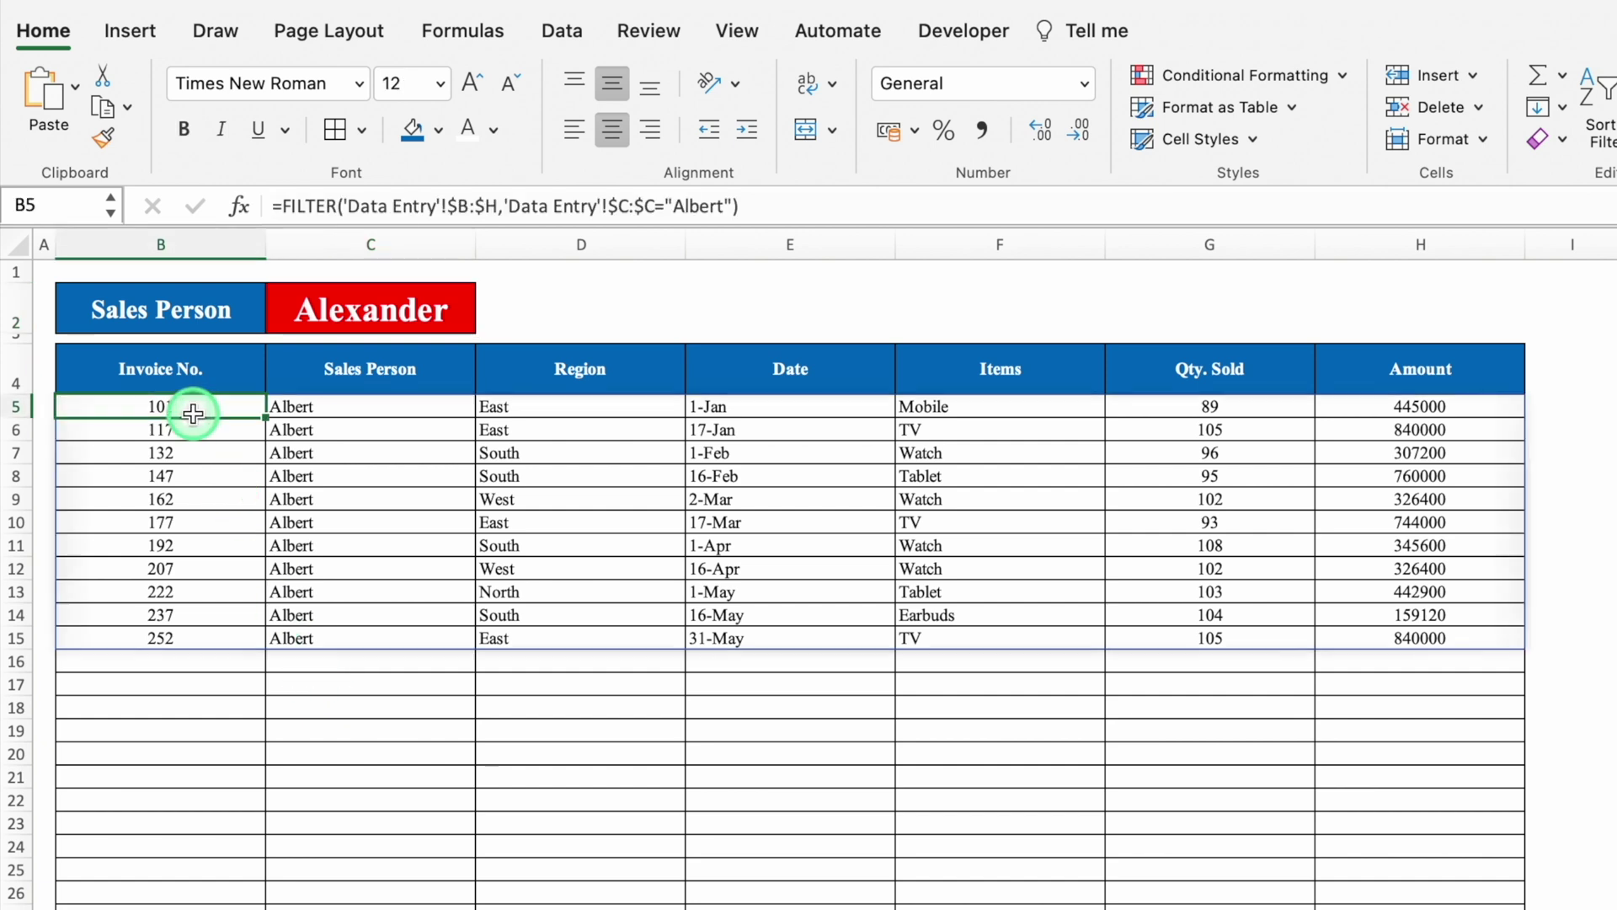
{"action": "left_click", "coordinate": [735, 206]}
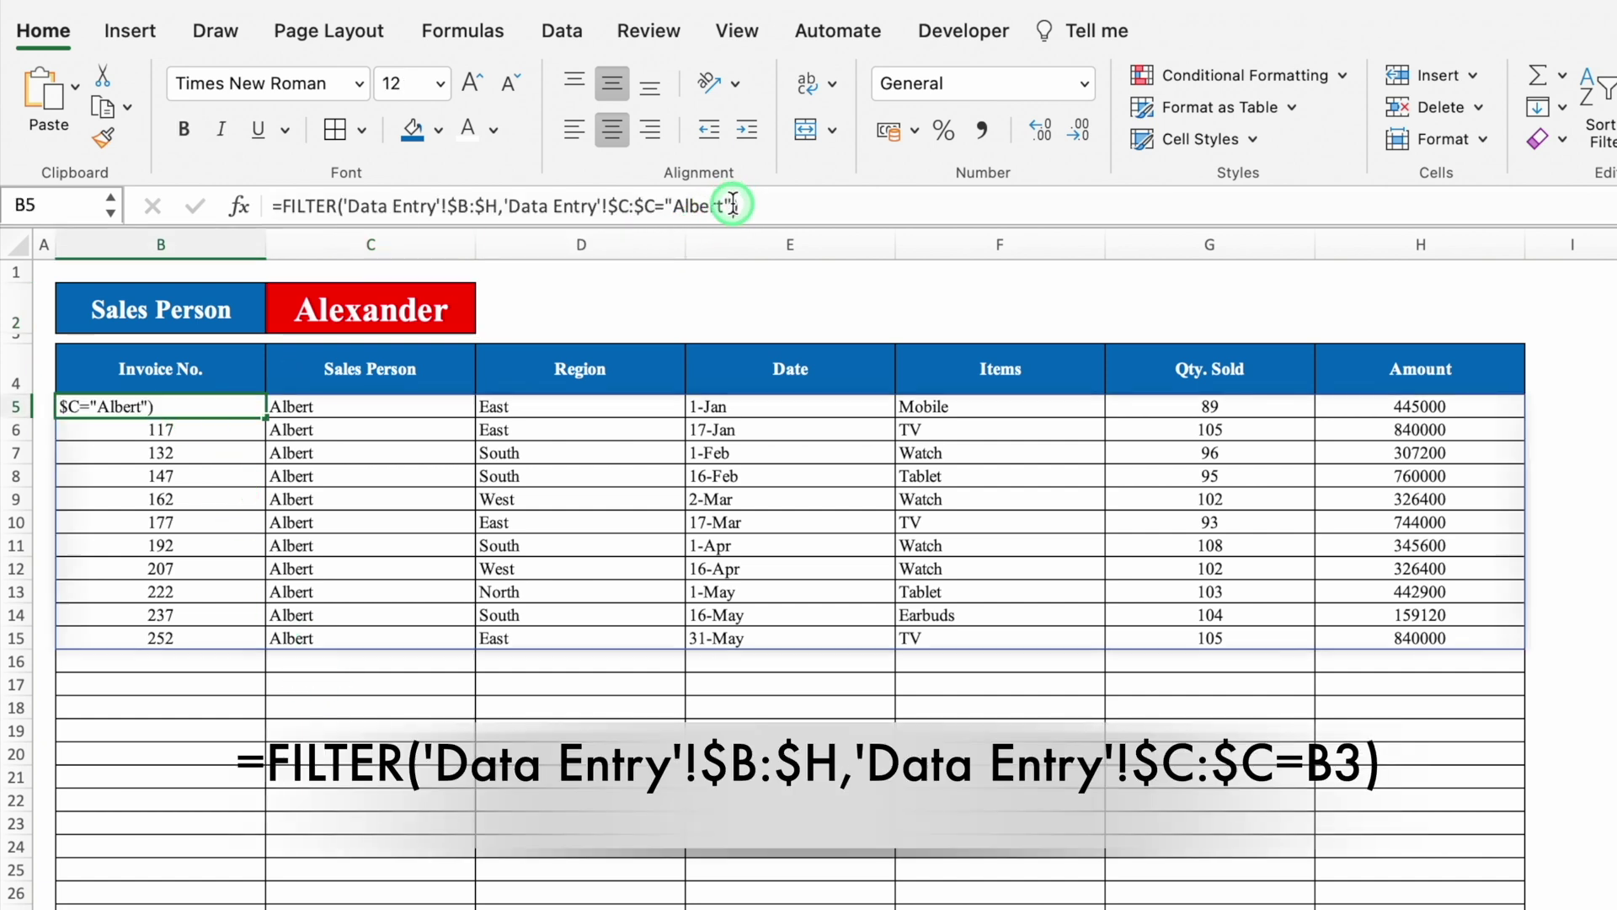
{"action": "key", "text": "BackSpace"}
{"action": "key", "text": "BackSpace"}
{"action": "key", "text": "BackSpace"}
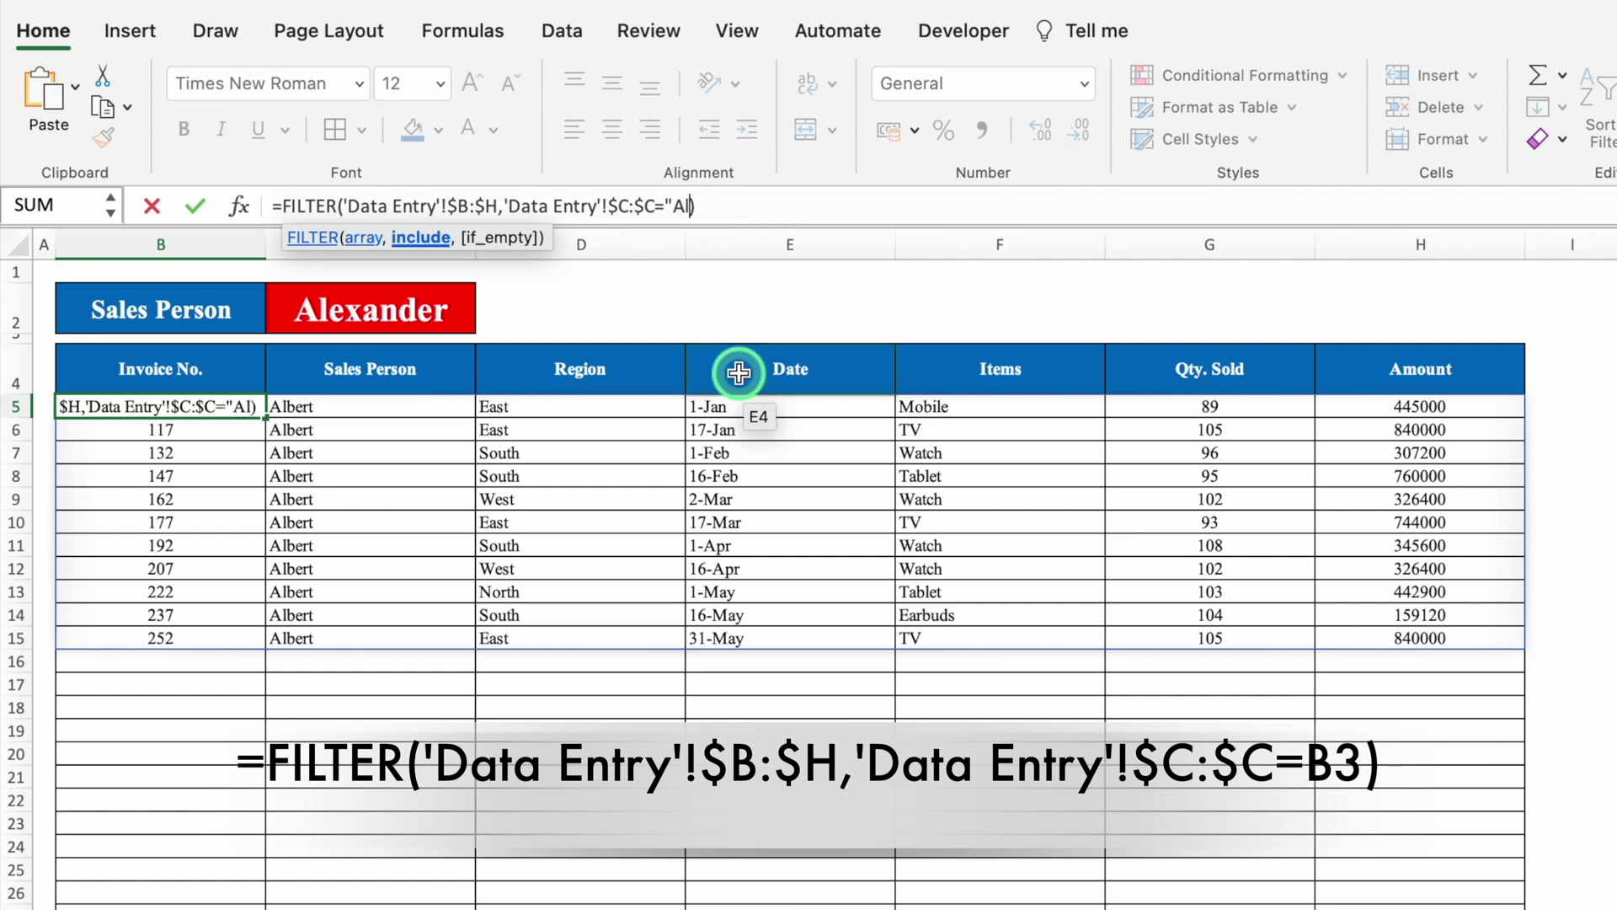
{"action": "left_click", "coordinate": [410, 312]}
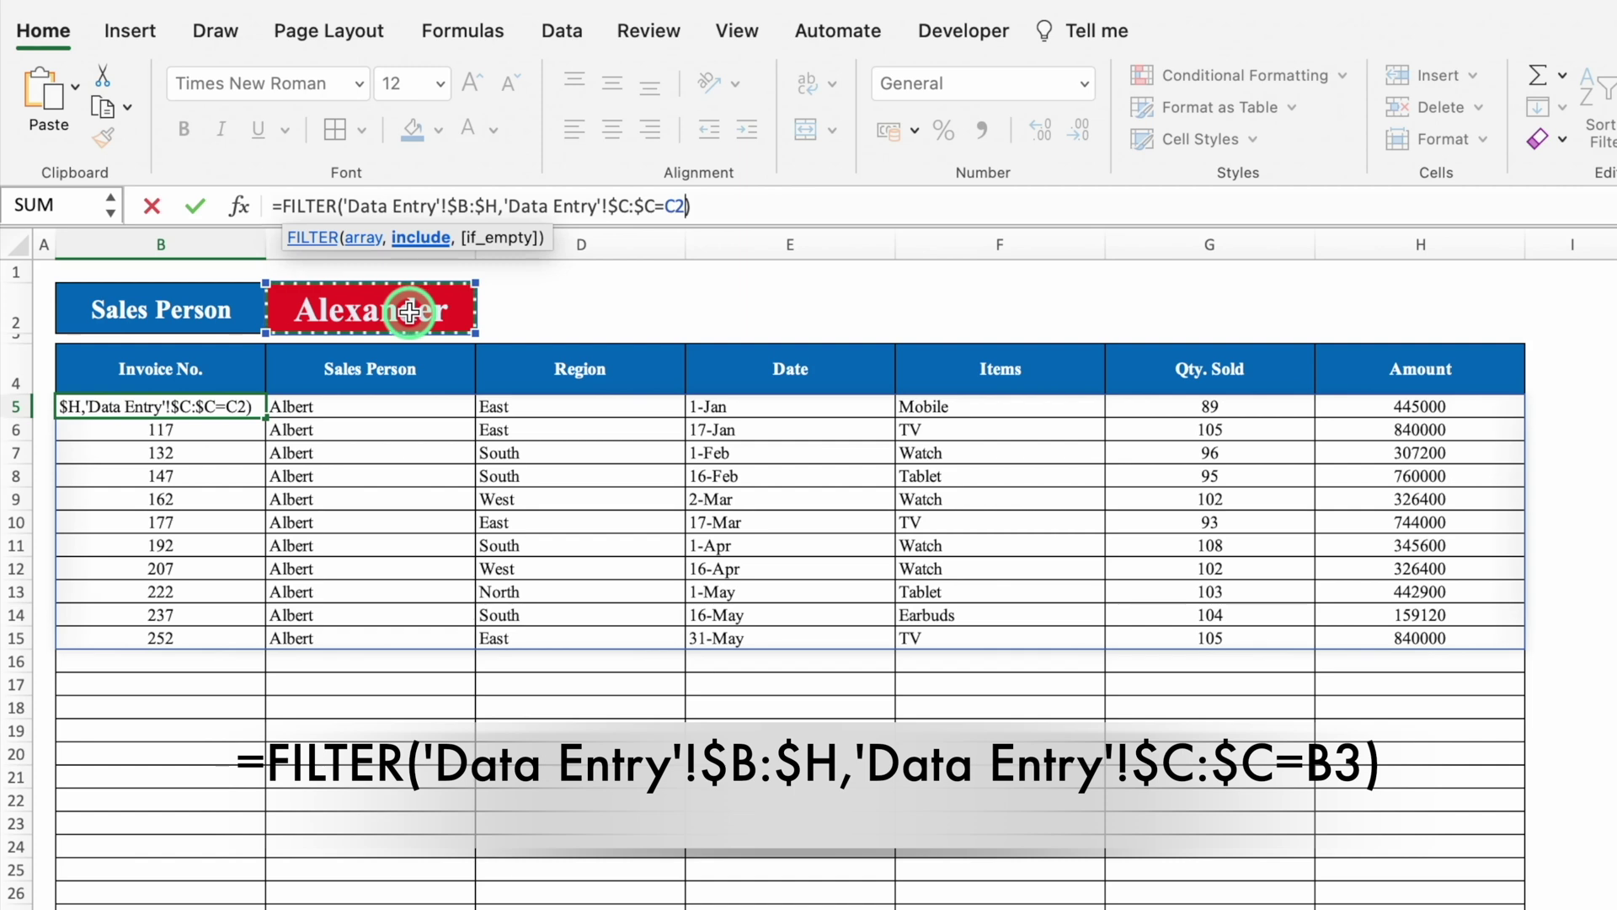
{"action": "key", "text": "Return"}
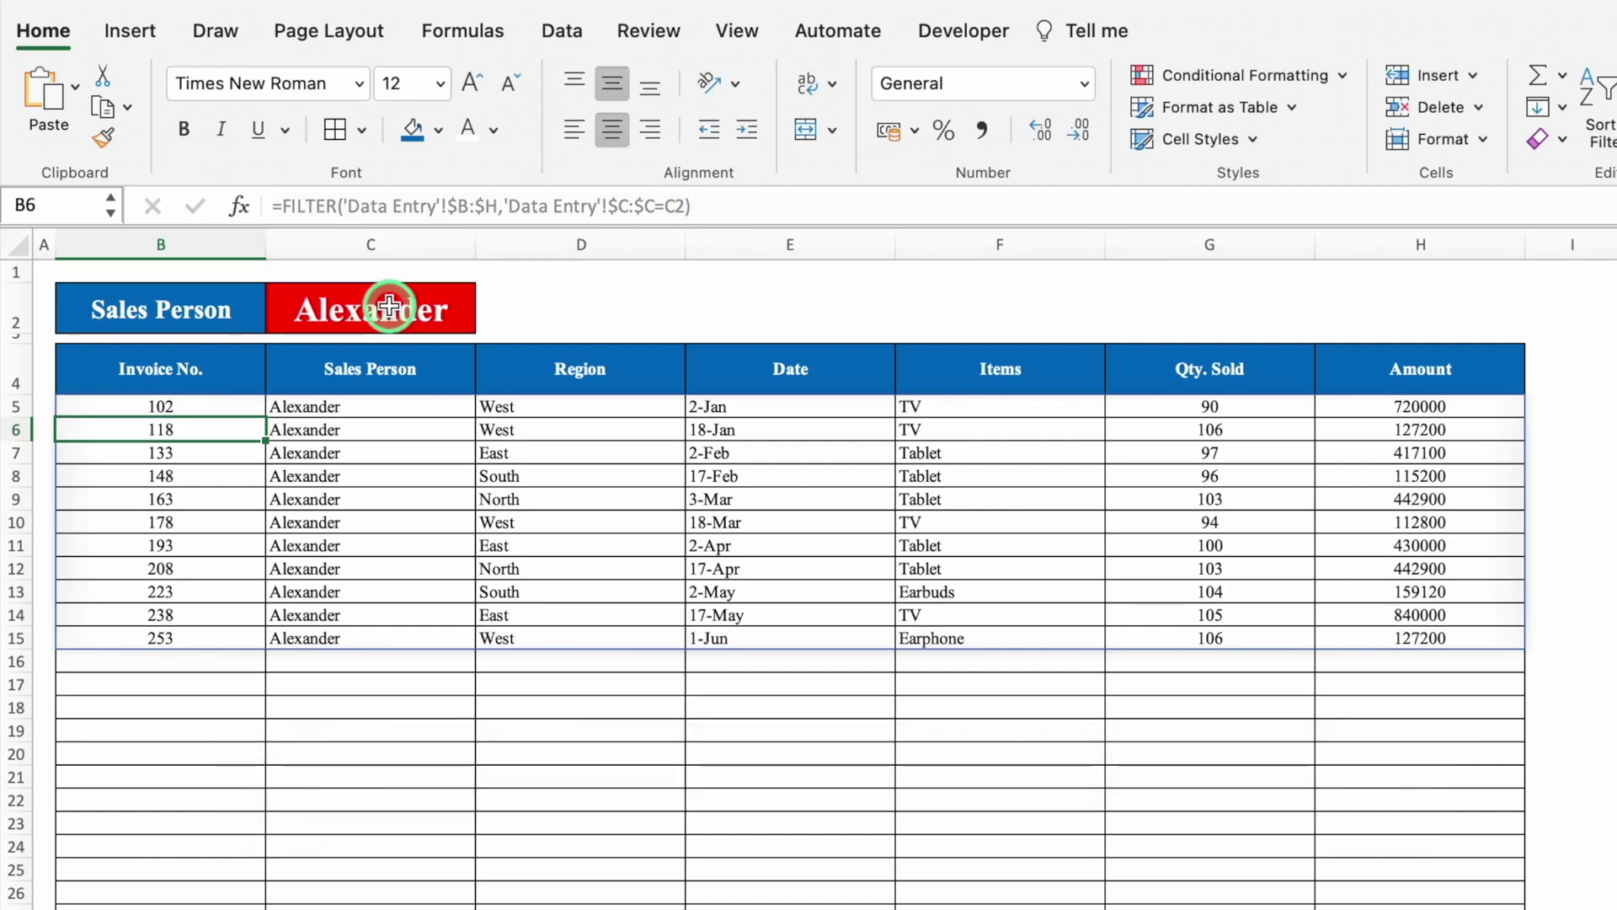
- Test the C2 drop-down with the fifth listed sales person and return it to the first one
{"action": "left_click", "coordinate": [409, 312]}
{"action": "left_click", "coordinate": [489, 317]}
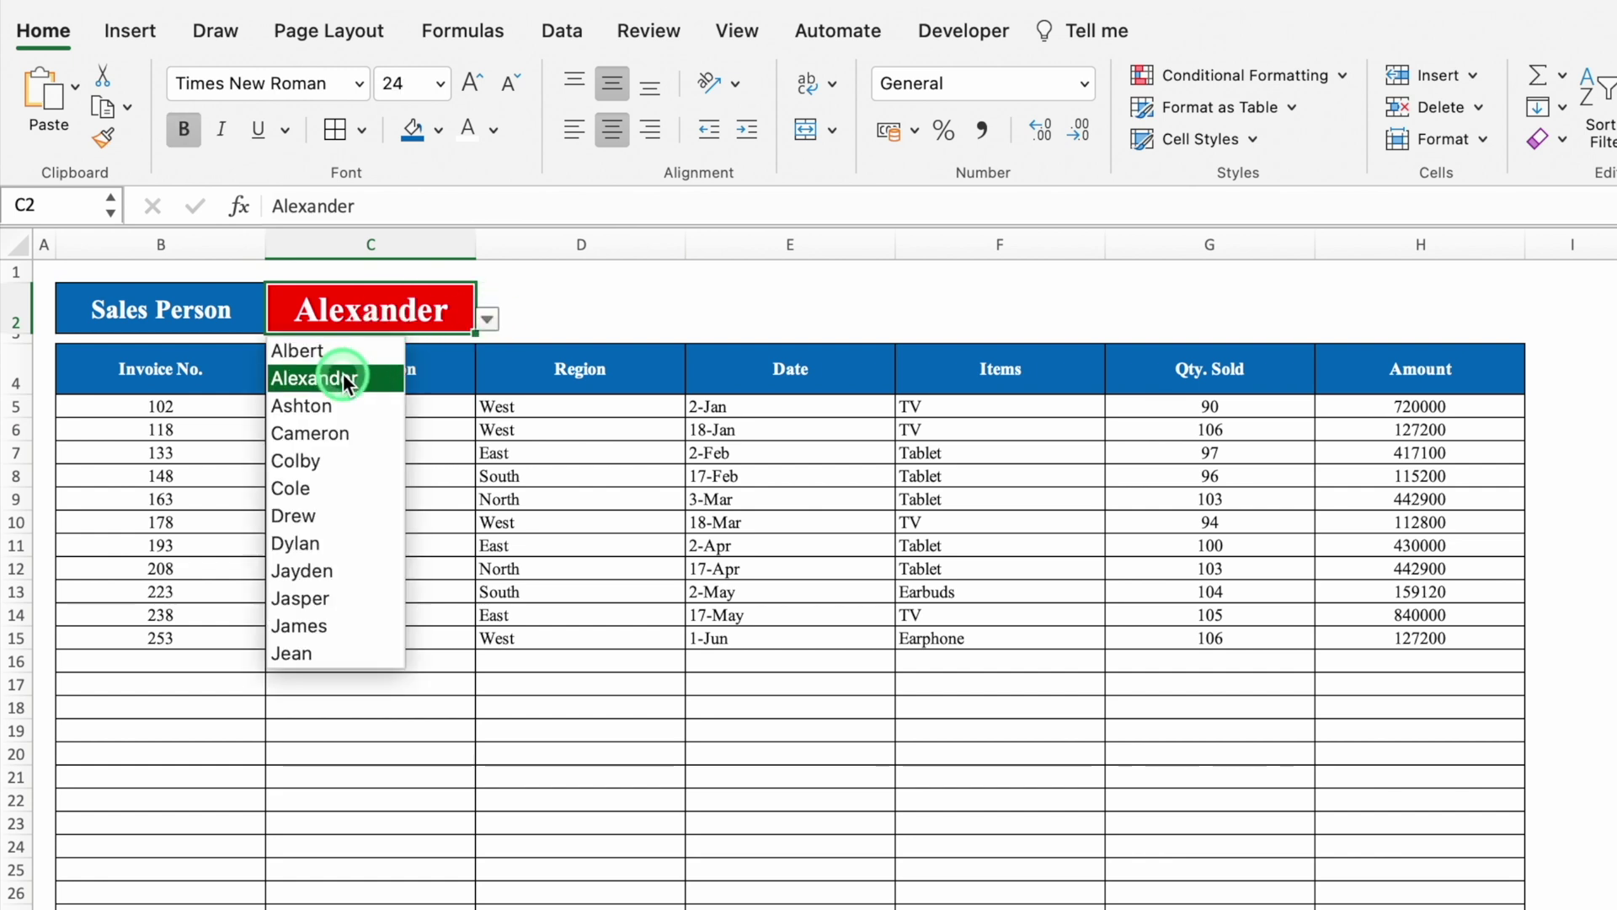
{"action": "left_click", "coordinate": [349, 461]}
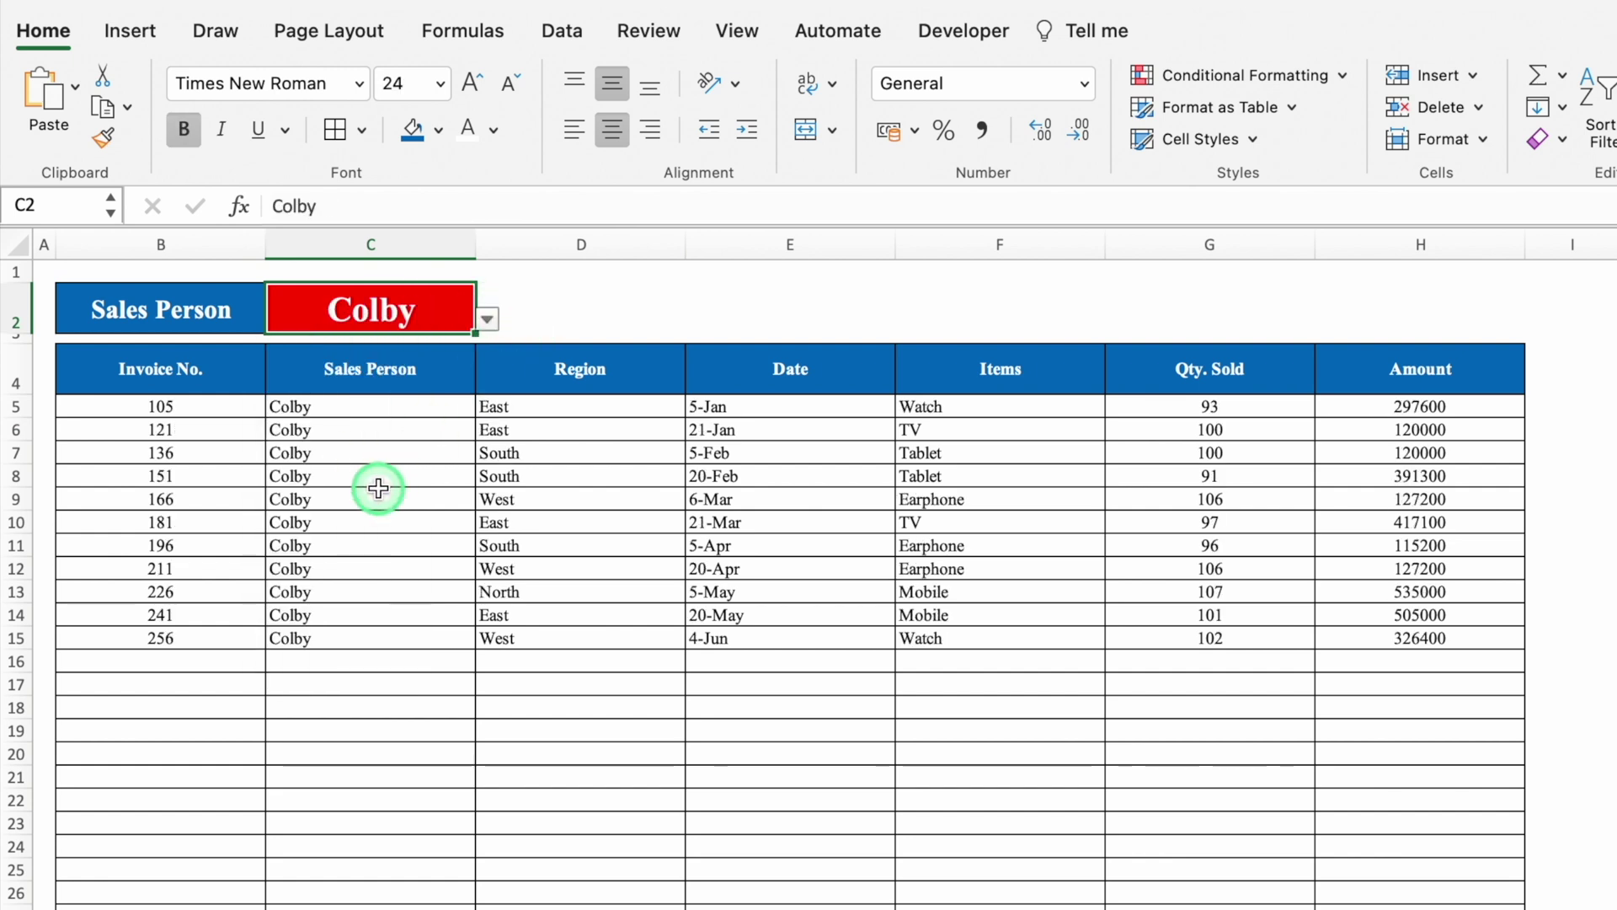
{"action": "left_click", "coordinate": [487, 319]}
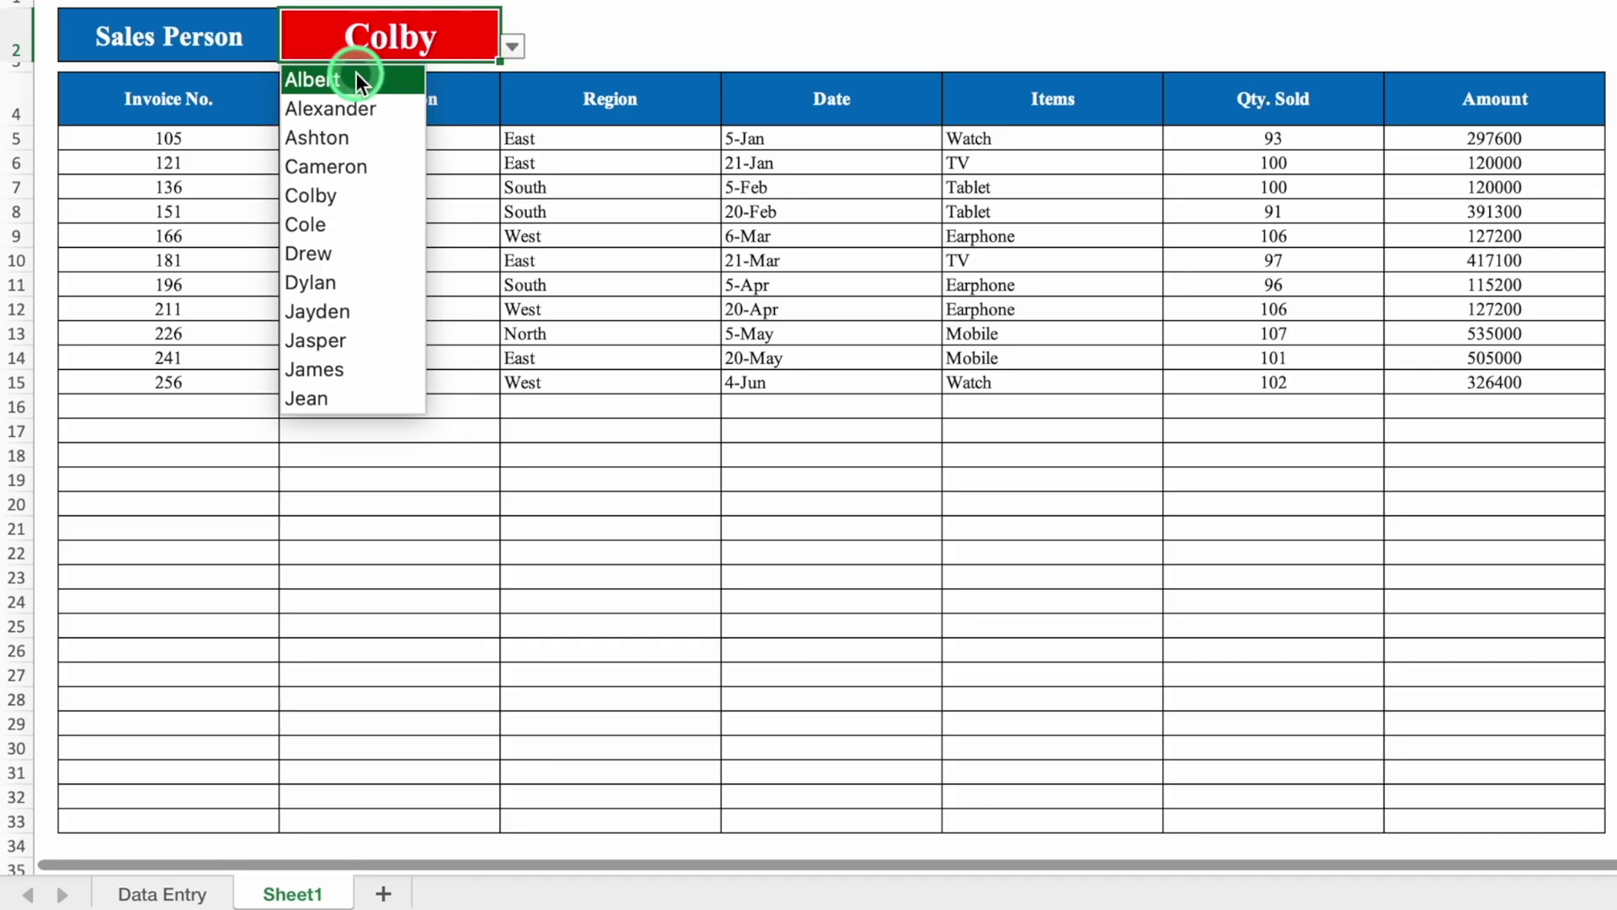
{"action": "left_click", "coordinate": [358, 81]}
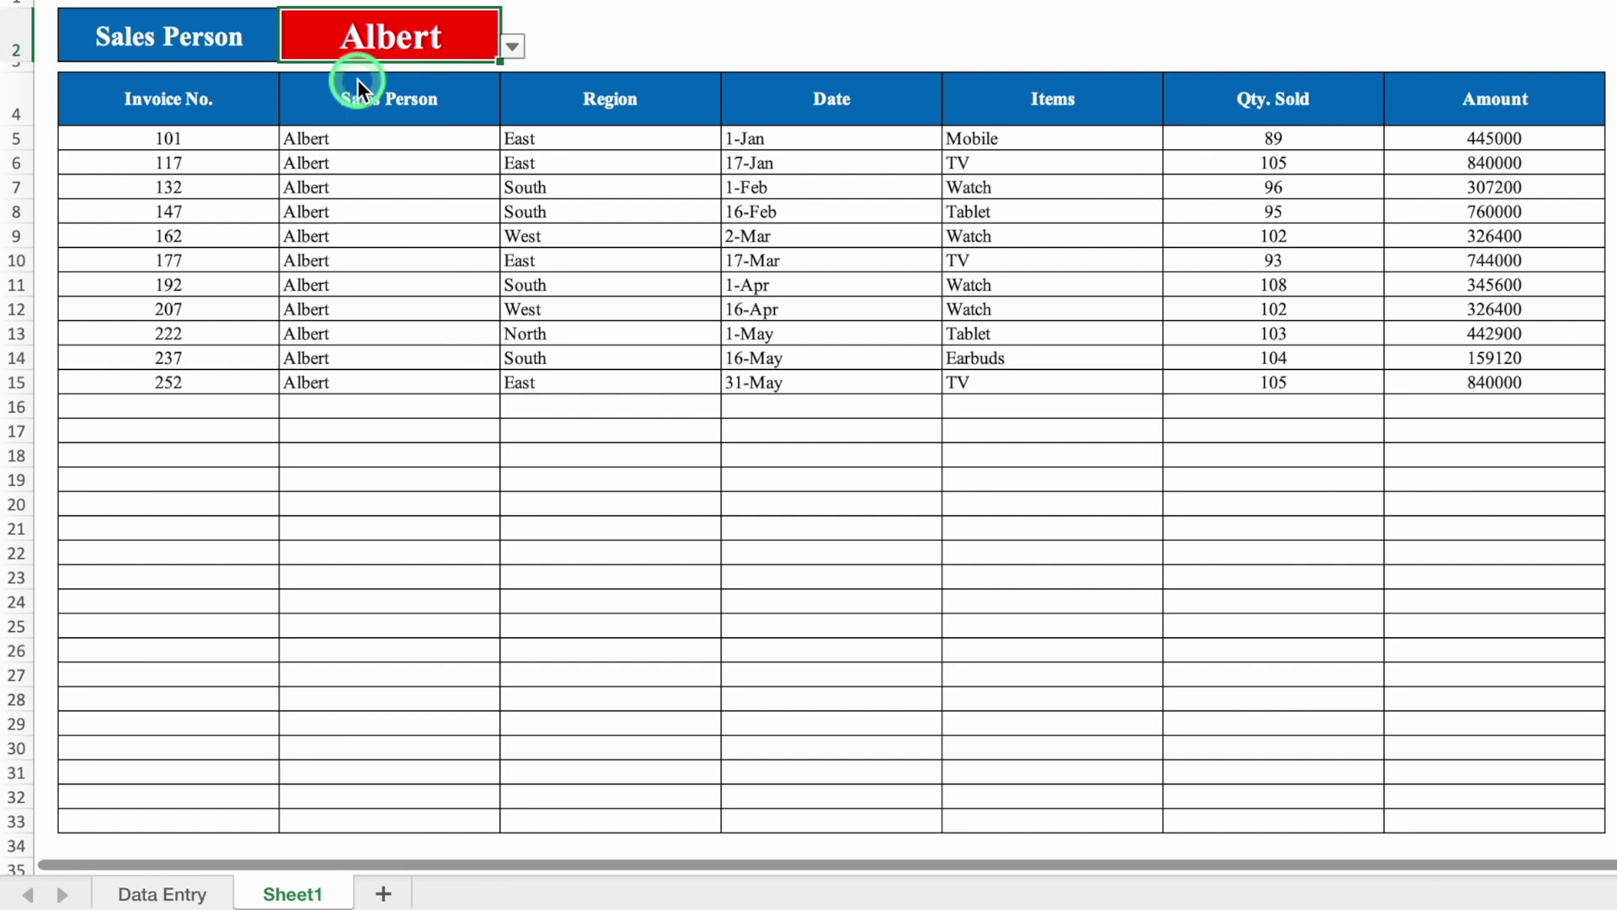
- Rename Sheet1 after the sales person selected in C2
{"action": "double_click", "coordinate": [305, 898]}
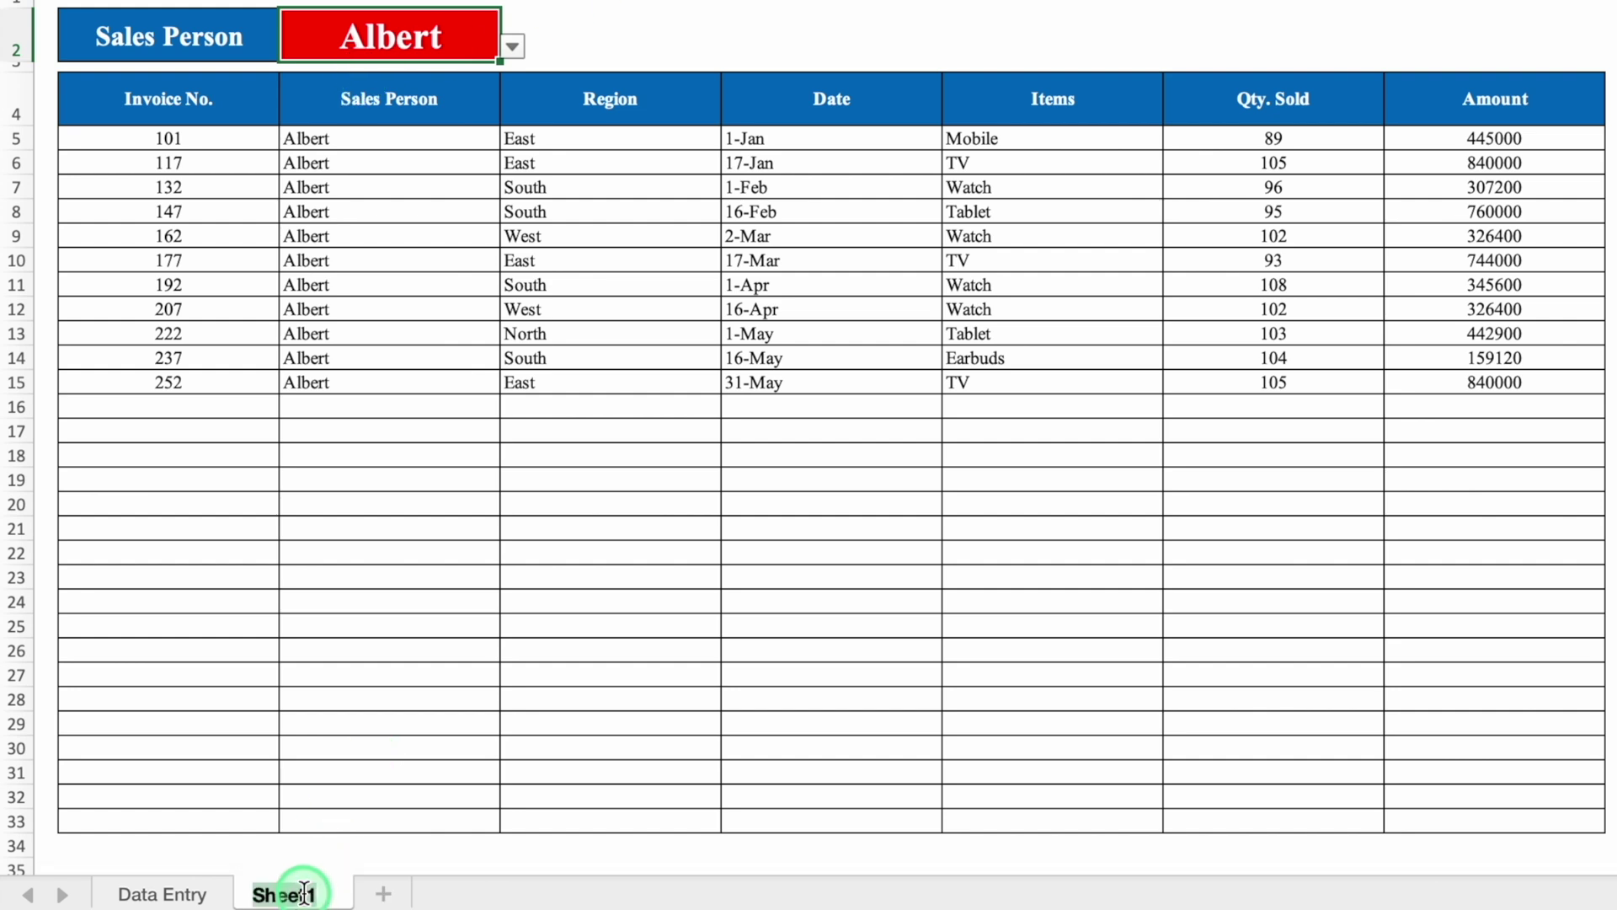
{"action": "type", "text": "Albert"}
{"action": "key", "text": "Return"}
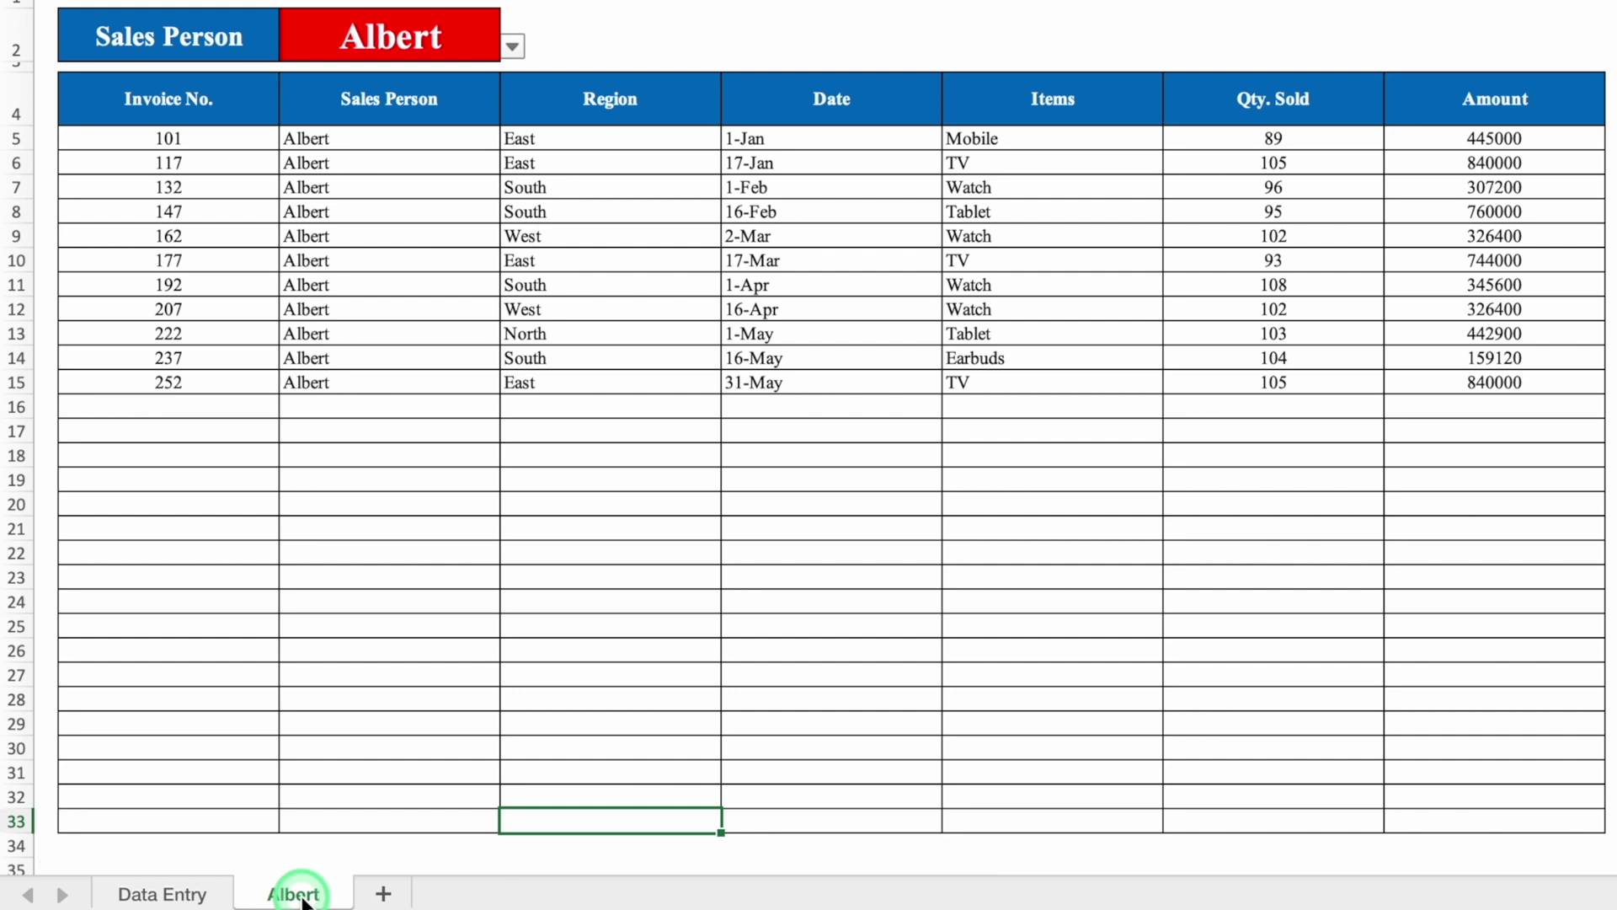
- Duplicate the report sheet repeatedly until the copies are numbered up to (14)
{"action": "left_click_drag", "start_coordinate": [303, 899], "coordinate": [842, 895]}
{"action": "left_click_drag", "start_coordinate": [843, 894], "coordinate": [1213, 894]}
{"action": "left_click_drag", "start_coordinate": [1213, 895], "coordinate": [1600, 894]}
{"action": "left_click_drag", "start_coordinate": [139, 894], "coordinate": [184, 894]}
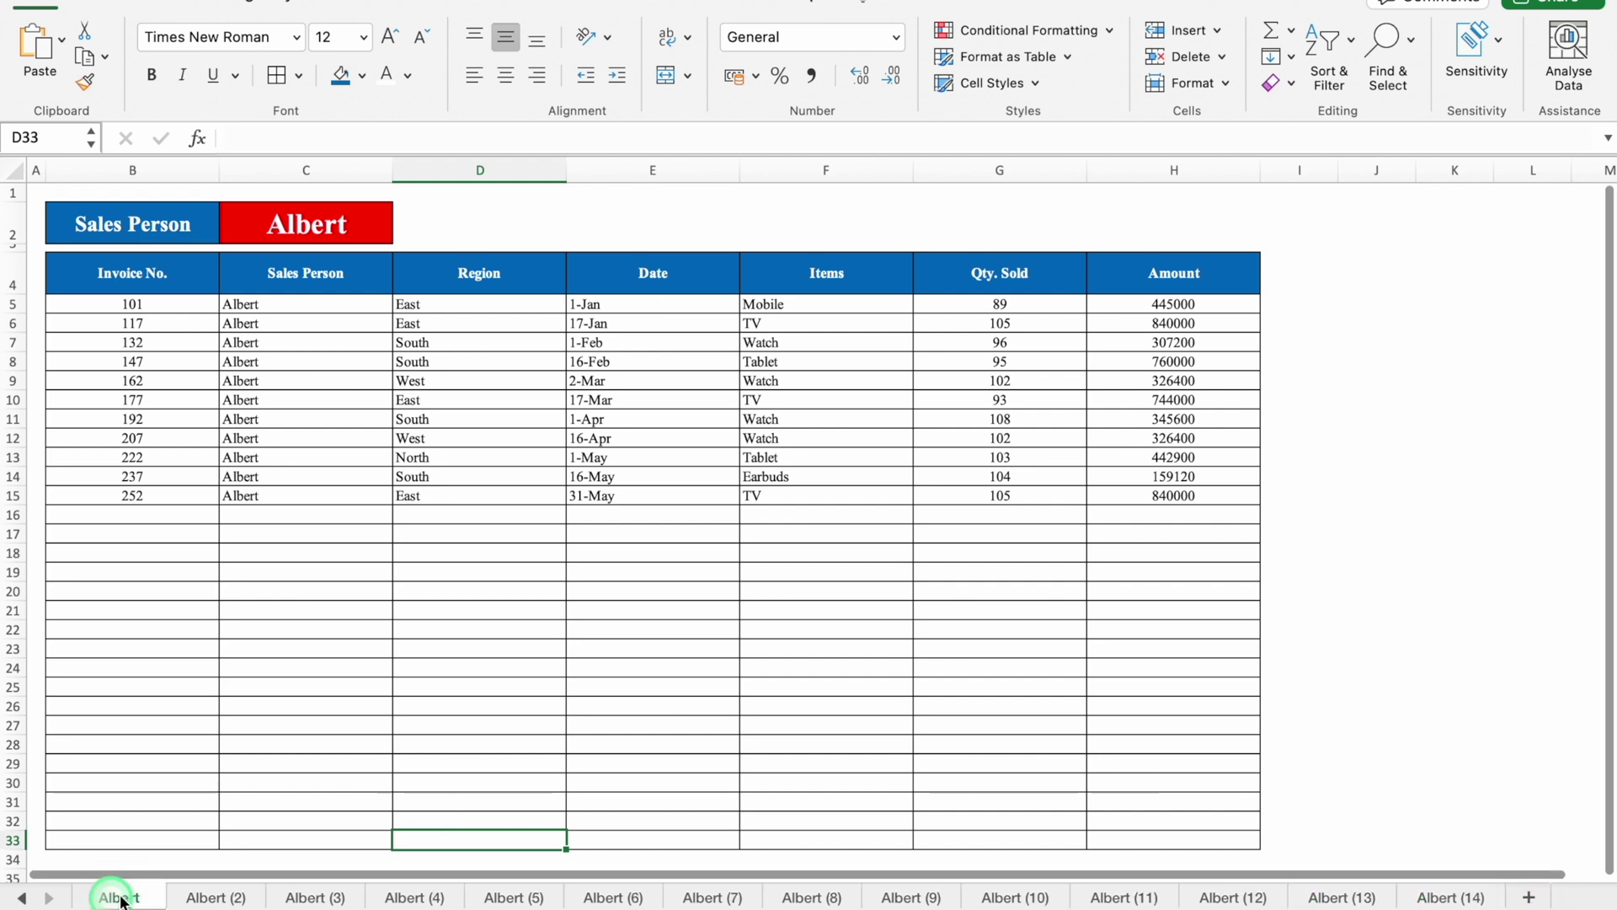
- On the second report sheet, choose the second listed sales person in C2 and rename the sheet to match
{"action": "left_click", "coordinate": [221, 899], "text": "shift"}
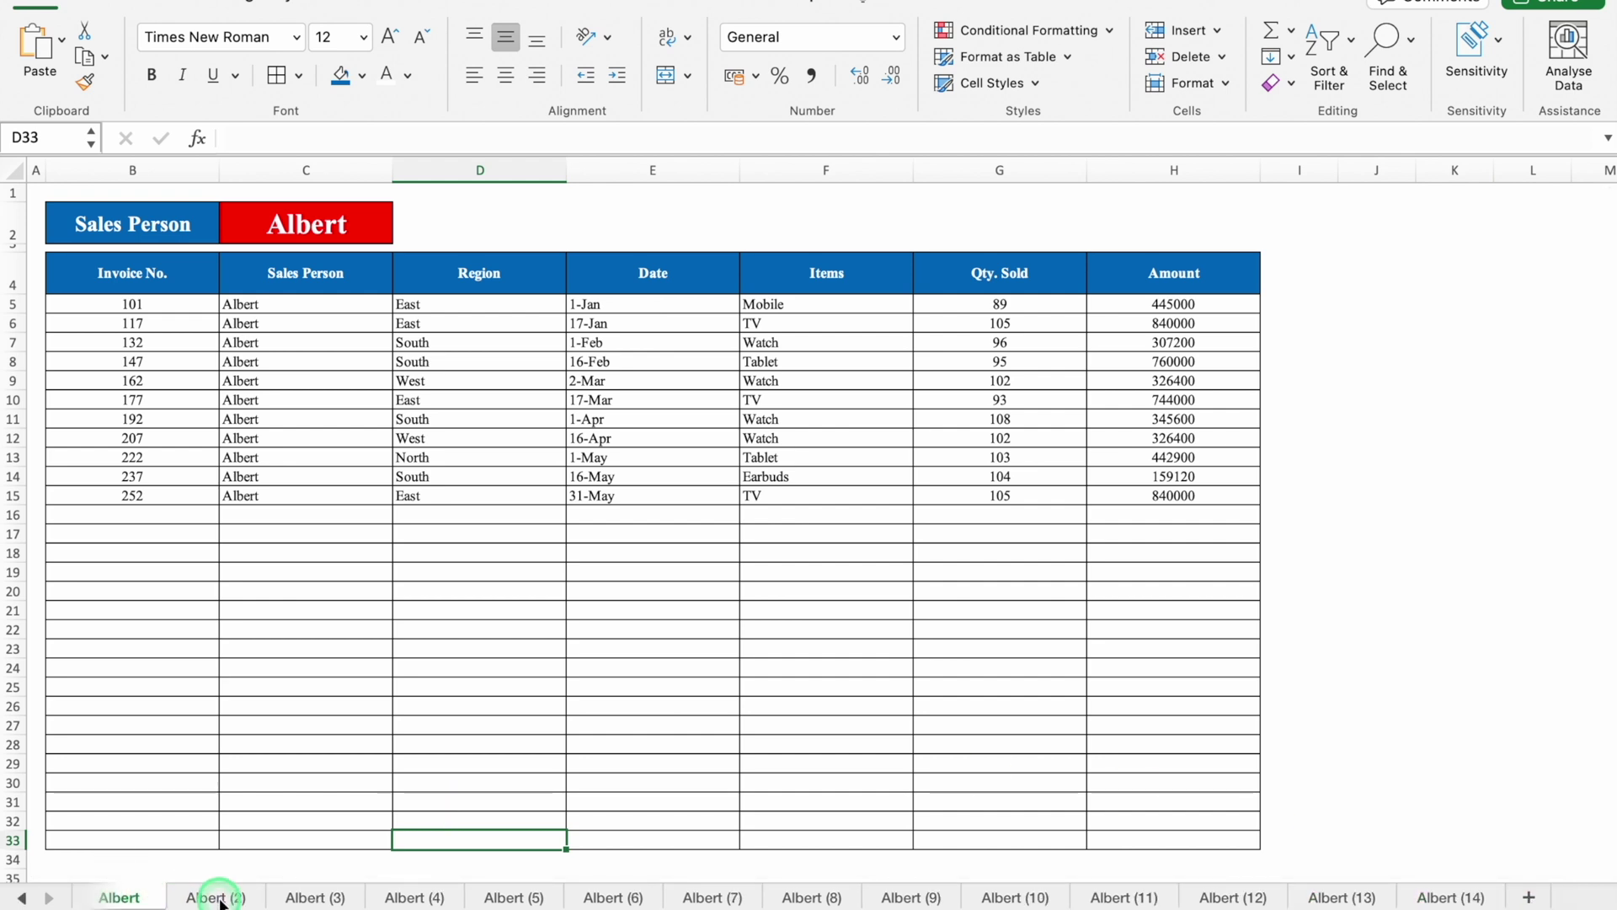
{"action": "left_click", "coordinate": [307, 211]}
{"action": "left_click", "coordinate": [403, 236]}
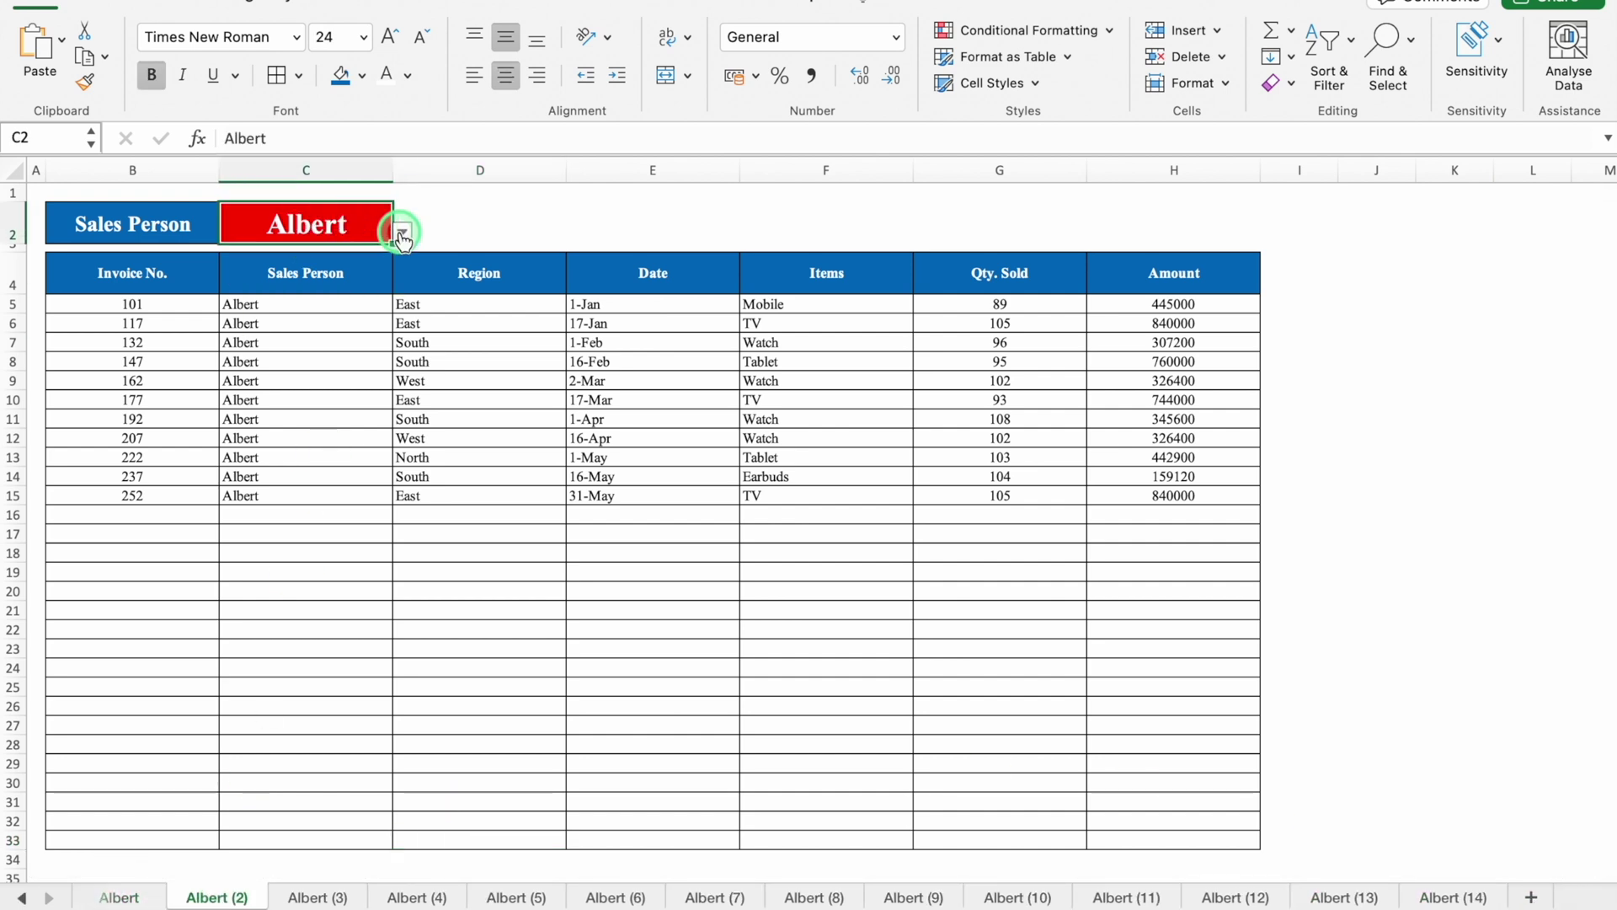
{"action": "left_click", "coordinate": [305, 282]}
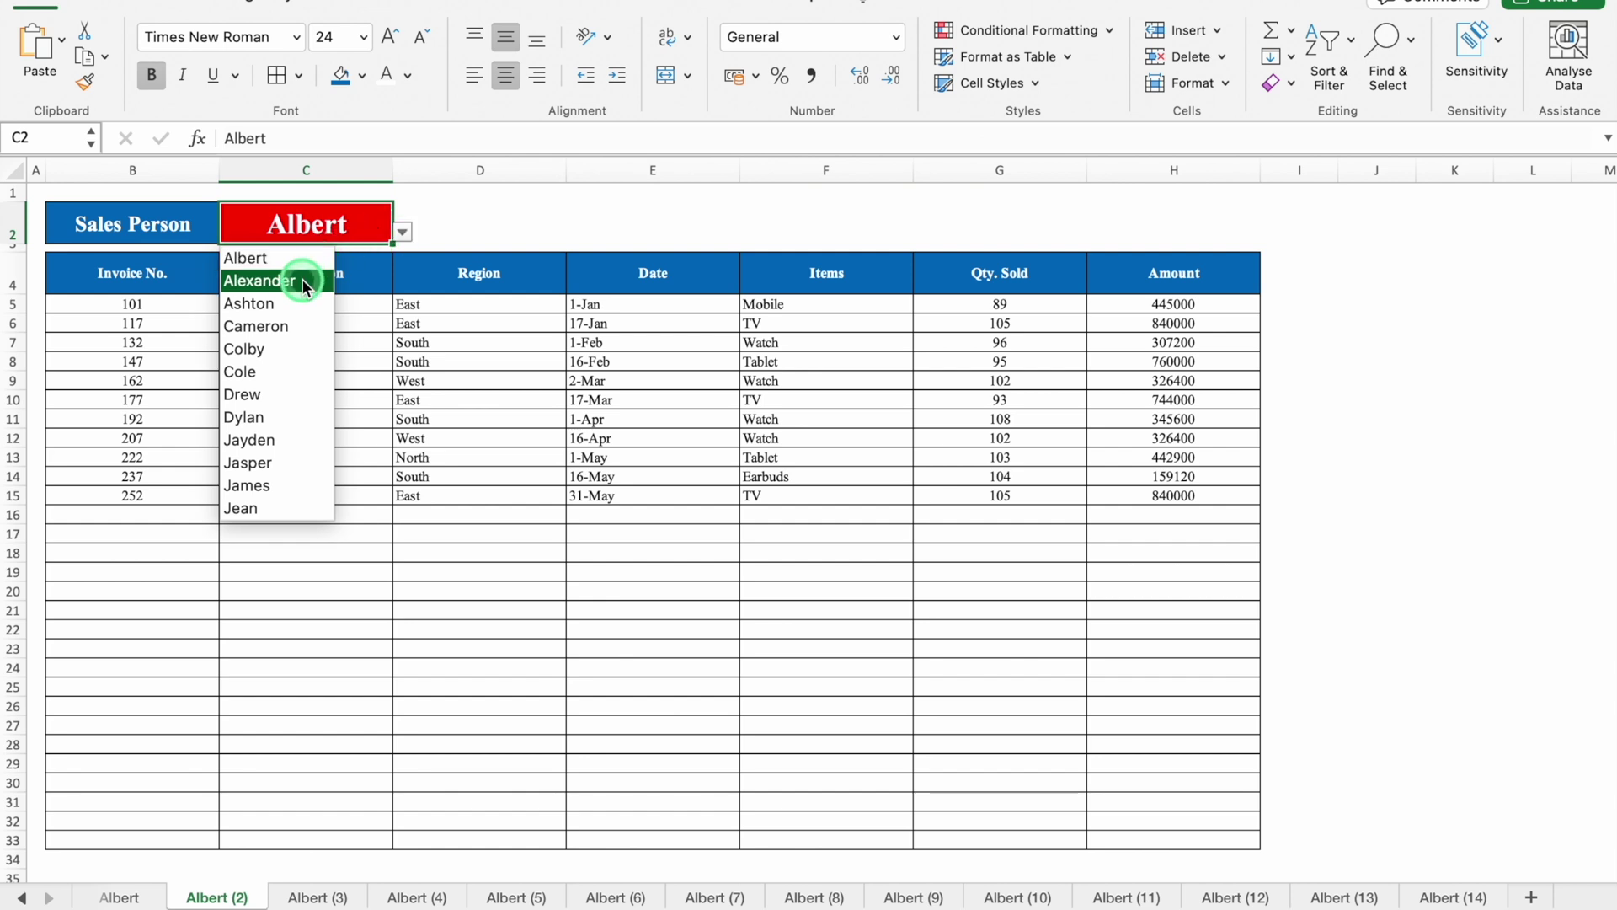
{"action": "double_click", "coordinate": [220, 899]}
{"action": "type", "text": "Alexander"}
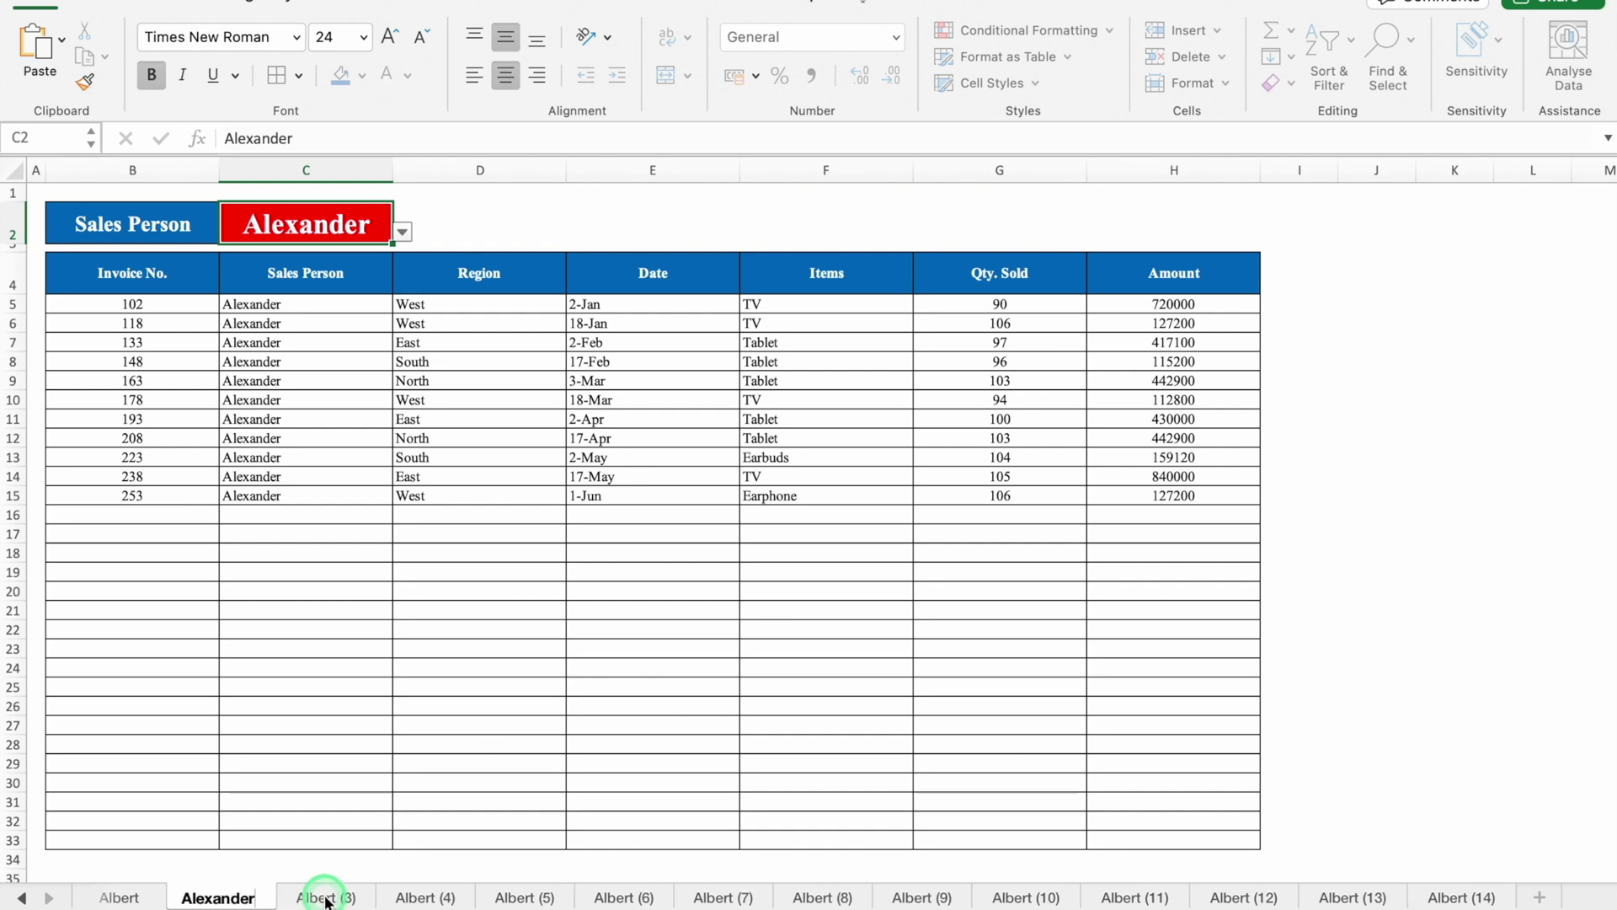
- On the third report sheet, choose the third listed sales person in C2 and rename the sheet to match
{"action": "left_click", "coordinate": [297, 894]}
{"action": "left_click", "coordinate": [403, 234]}
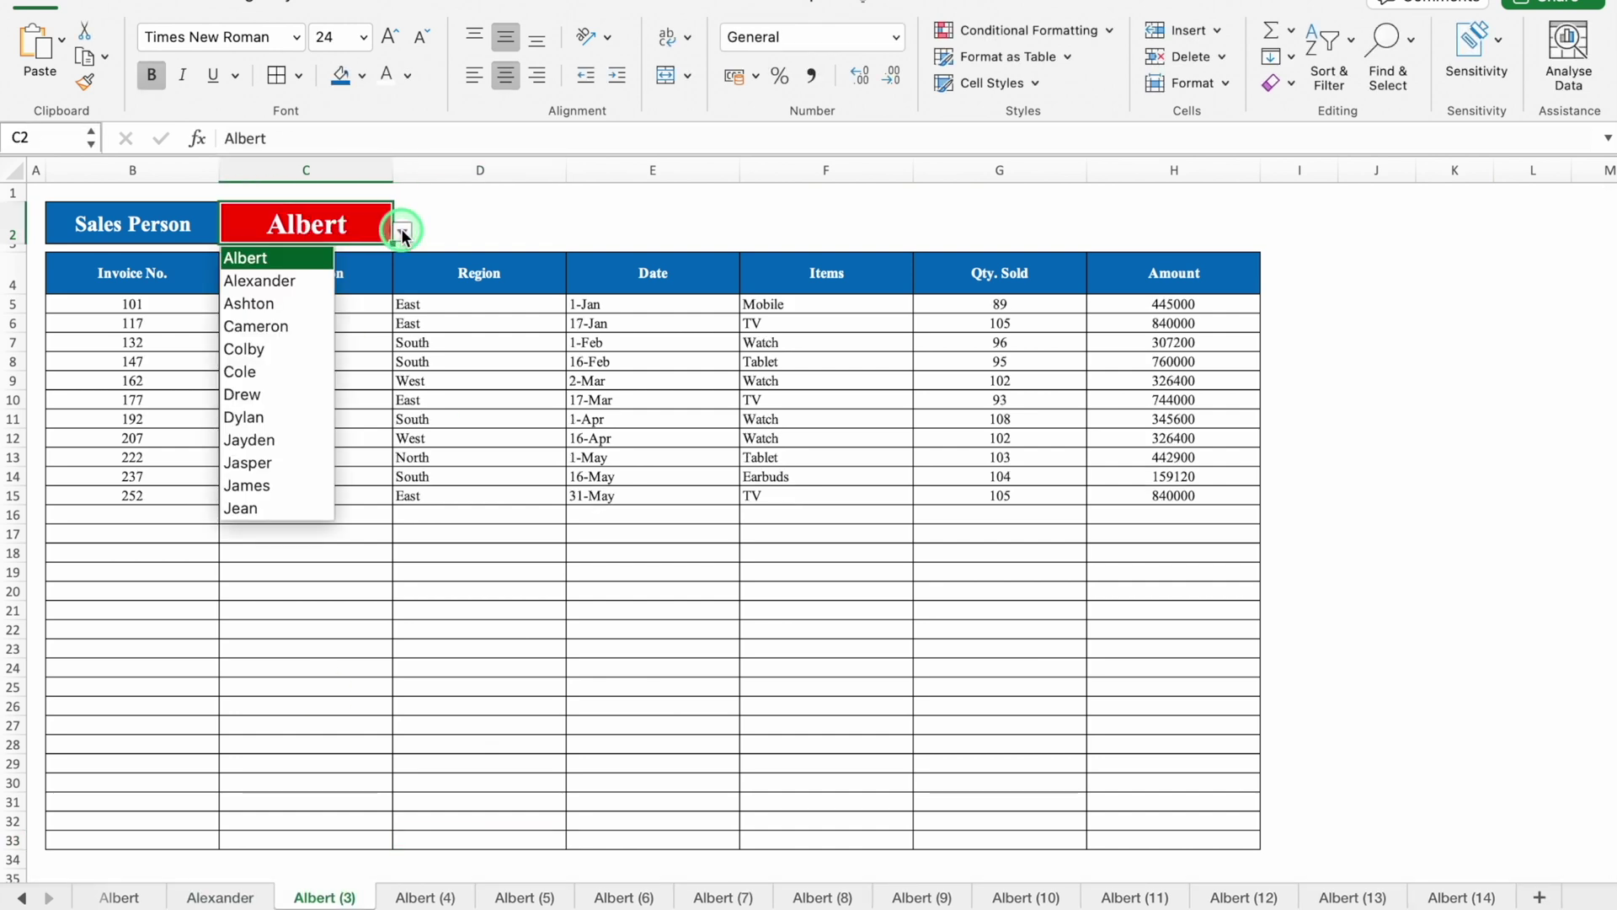
{"action": "left_click", "coordinate": [295, 303]}
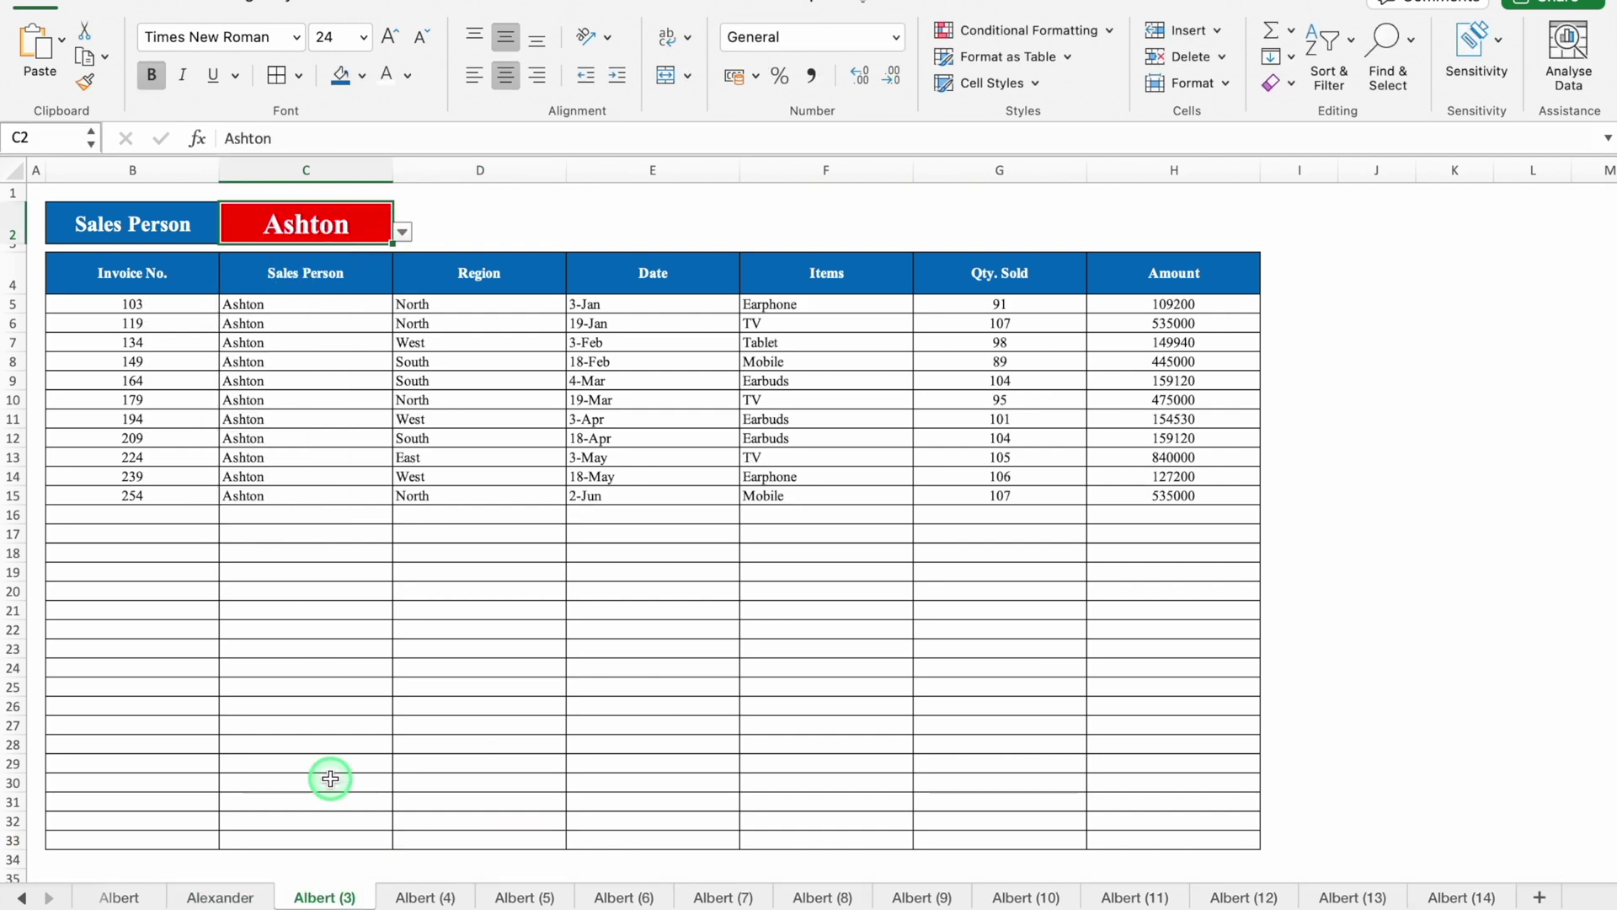
{"action": "double_click", "coordinate": [333, 898]}
{"action": "type", "text": "Ashton"}
- Set the fourth and fifth report sheets to the fourth and fifth listed sales persons and rename each sheet to match
{"action": "double_click", "coordinate": [419, 898]}
{"action": "type", "text": "Cameron"}
{"action": "left_click", "coordinate": [518, 898]}
{"action": "left_click", "coordinate": [404, 232]}
{"action": "left_click", "coordinate": [270, 348]}
{"action": "double_click", "coordinate": [518, 898]}
{"action": "type", "text": "Colby"}
- On the sixth report sheet, choose the sixth listed sales person in C2 and rename the sheet to match
{"action": "left_click", "coordinate": [608, 898]}
{"action": "left_click", "coordinate": [404, 232]}
{"action": "left_click", "coordinate": [240, 371]}
{"action": "double_click", "coordinate": [608, 898]}
{"action": "type", "text": "Cole"}
- Set the seventh to ninth report sheets to the corresponding listed sales persons and rename each sheet to match
{"action": "left_click", "coordinate": [798, 898]}
{"action": "double_click", "coordinate": [798, 898]}
{"action": "type", "text": "Dylan"}
{"action": "left_click", "coordinate": [895, 898]}
{"action": "double_click", "coordinate": [895, 898]}
{"action": "type", "text": "Jayden"}
- On the tenth report sheet, choose the tenth listed sales person in C2 and rename the sheet to match
{"action": "left_click", "coordinate": [996, 898]}
{"action": "left_click", "coordinate": [403, 232]}
{"action": "left_click", "coordinate": [246, 463]}
{"action": "double_click", "coordinate": [997, 898]}
{"action": "type", "text": "Jasper"}
- Set the eleventh and twelfth report sheets to the eleventh and twelfth listed sales persons and rename each sheet to match
{"action": "left_click", "coordinate": [244, 485]}
{"action": "type", "text": "James"}
{"action": "left_click", "coordinate": [240, 508]}
{"action": "double_click", "coordinate": [1171, 898]}
{"action": "type", "text": "Jean"}
- Set the thirteenth and fourteenth report sheets to the corresponding sales persons further down the list and rename each sheet to match
{"action": "left_click", "coordinate": [1279, 898]}
{"action": "left_click", "coordinate": [311, 495]}
{"action": "double_click", "coordinate": [1279, 898]}
{"action": "type", "text": "Mason"}
{"action": "left_click", "coordinate": [1376, 898]}
{"action": "left_click", "coordinate": [270, 505]}
{"action": "double_click", "coordinate": [1369, 898]}
{"action": "type", "text": "Preston"}
{"action": "key", "text": "Return"}
- Duplicate the last report sheet, choose the one remaining sales person in C2, and rename the copy to match
{"action": "left_click_drag", "start_coordinate": [1365, 898], "coordinate": [1432, 898]}
{"action": "left_click", "coordinate": [403, 232]}
{"action": "left_click", "coordinate": [270, 505]}
{"action": "double_click", "coordinate": [1474, 898]}
{"action": "type", "text": "Phineas"}
{"action": "left_click", "coordinate": [1454, 667]}
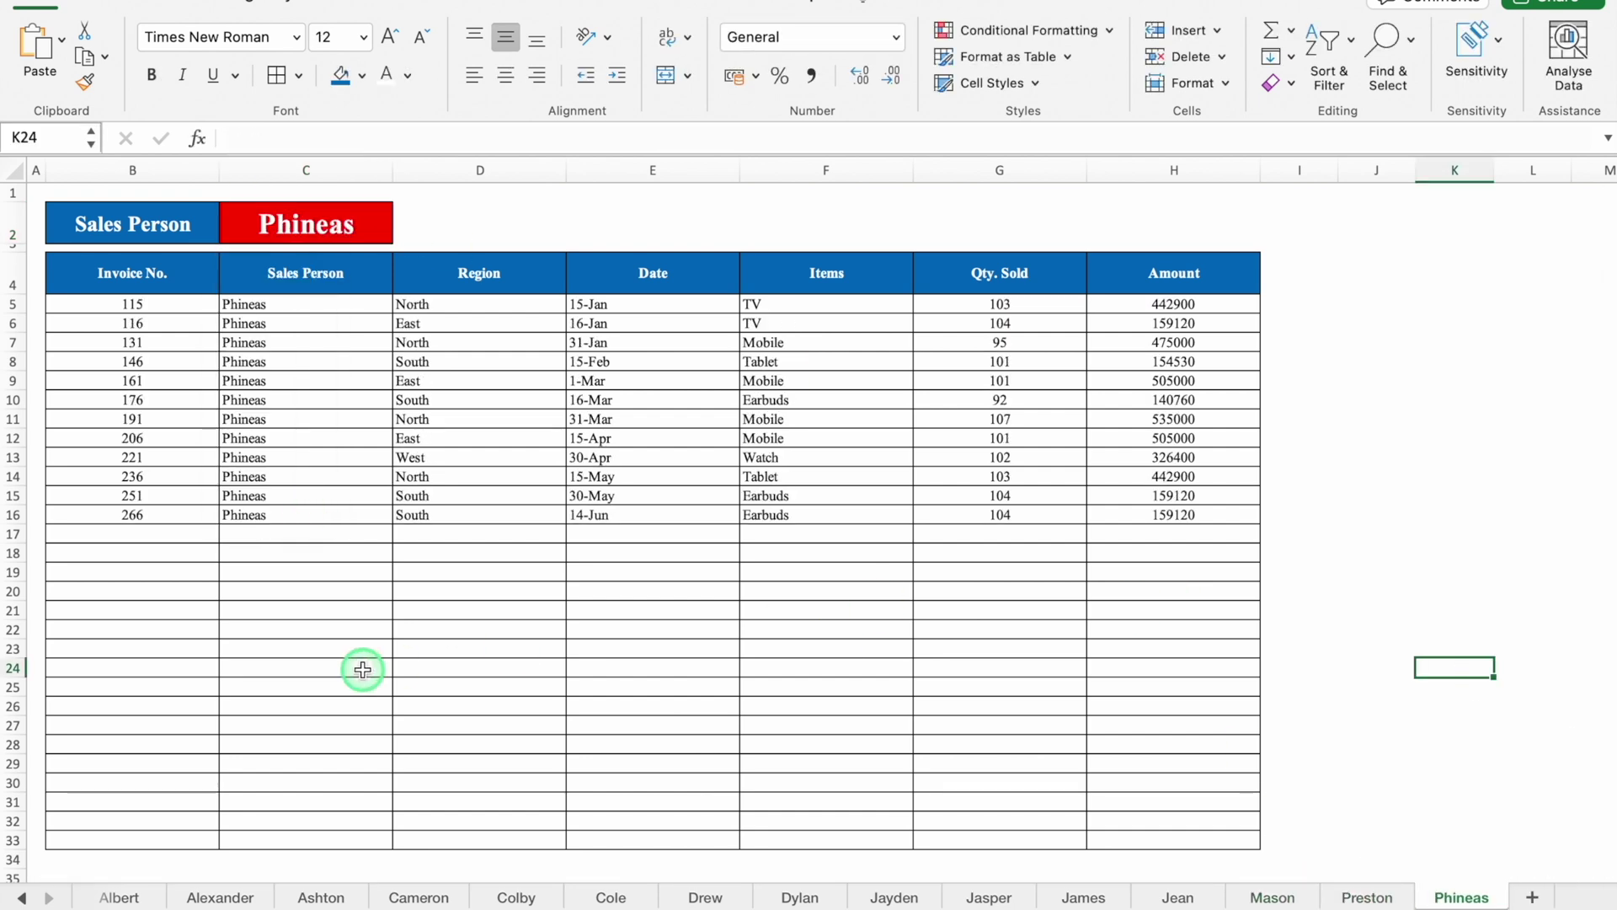
- On the Data Entry sheet, start a record in row 175 with invoice number 500, the first listed sales person and region South
{"action": "left_click", "coordinate": [23, 898]}
{"action": "left_click", "coordinate": [122, 900]}
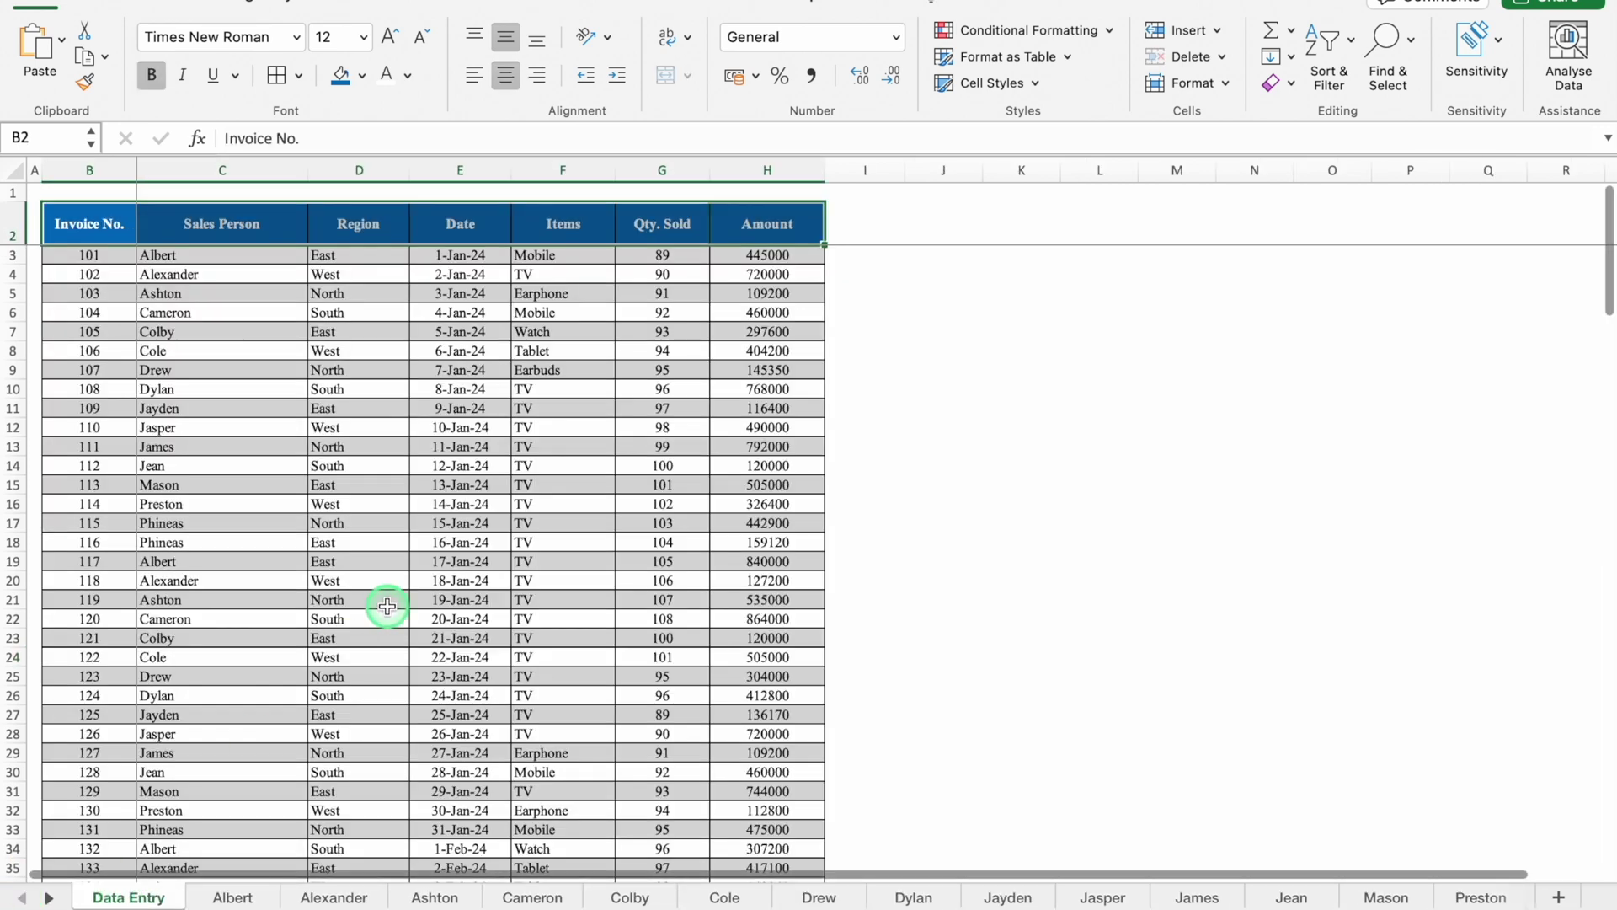
{"action": "left_click_drag", "start_coordinate": [1609, 252], "coordinate": [1610, 640]}
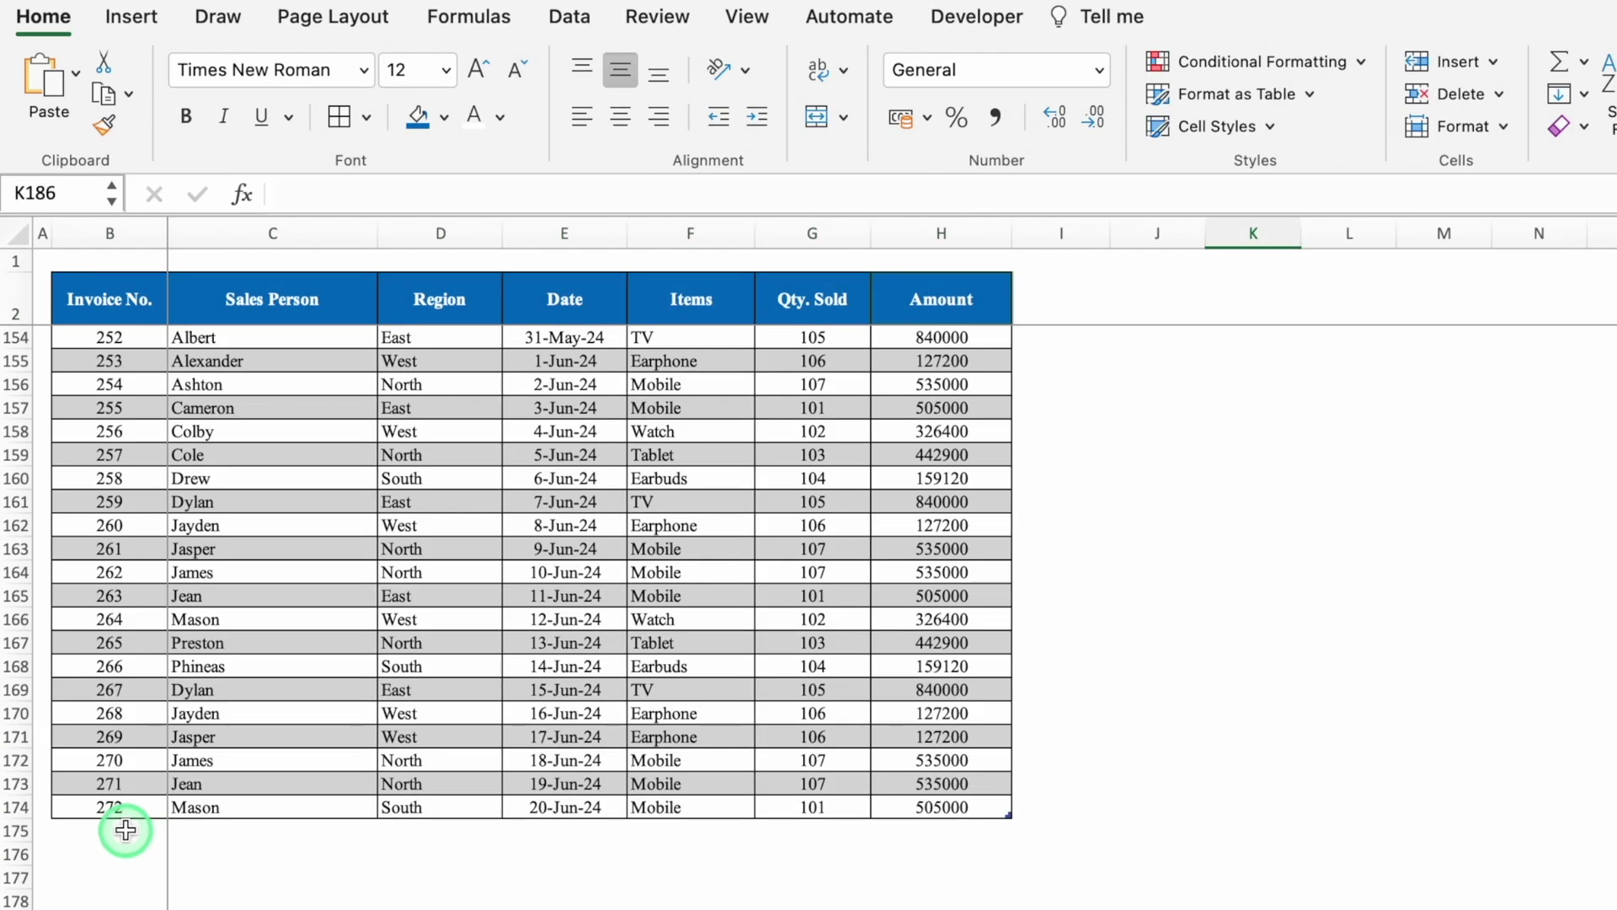
{"action": "left_click", "coordinate": [126, 830]}
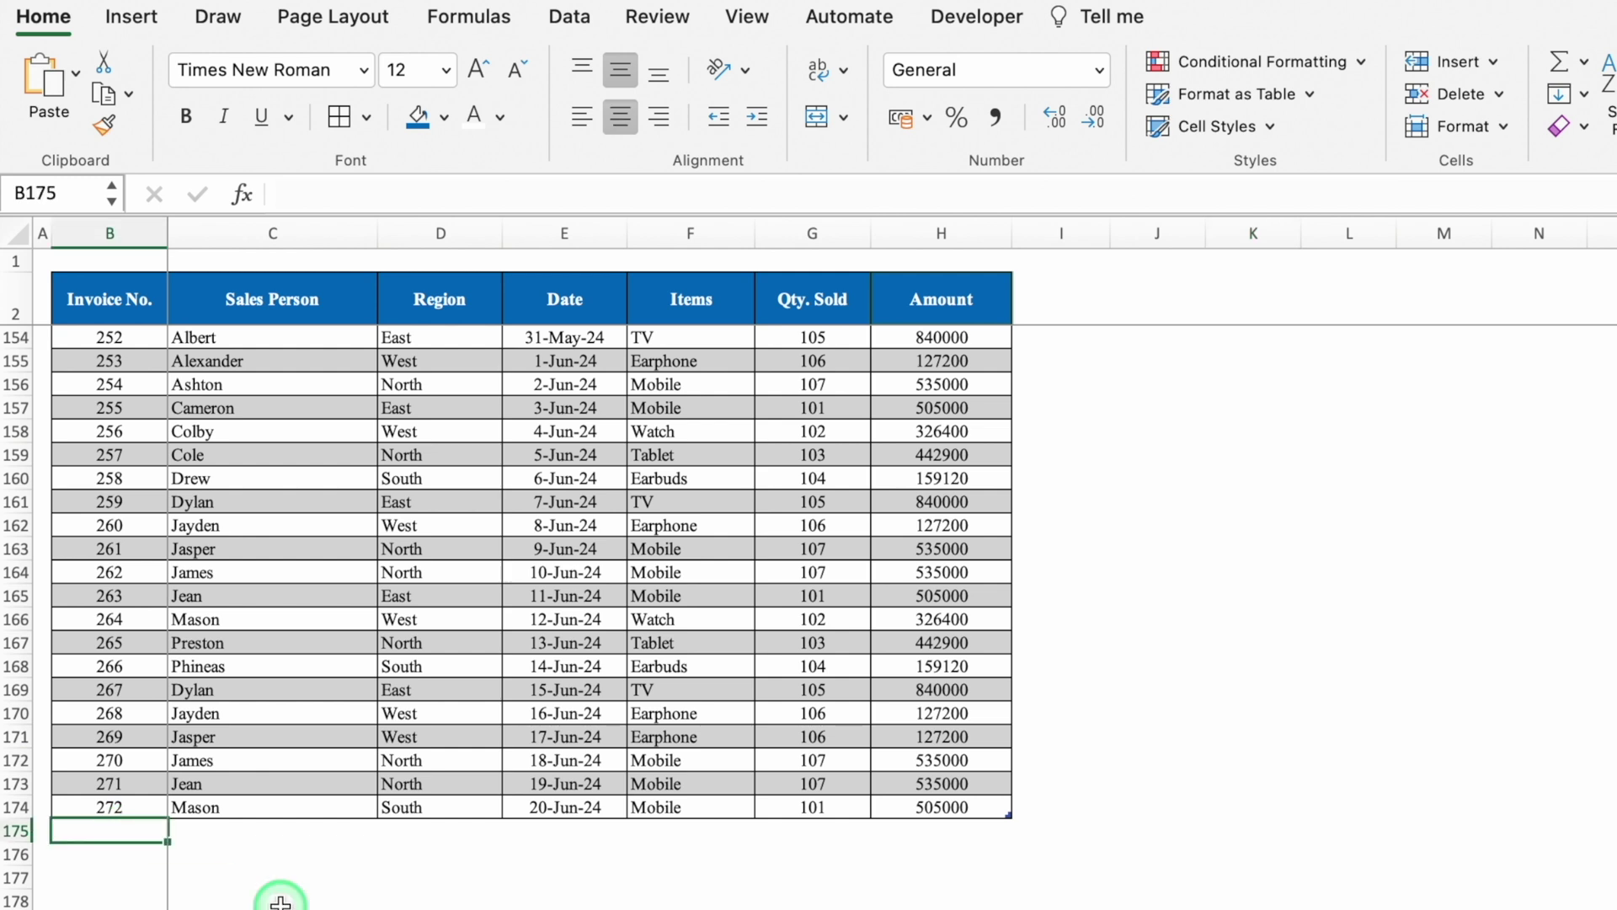
{"action": "type", "text": "500"}
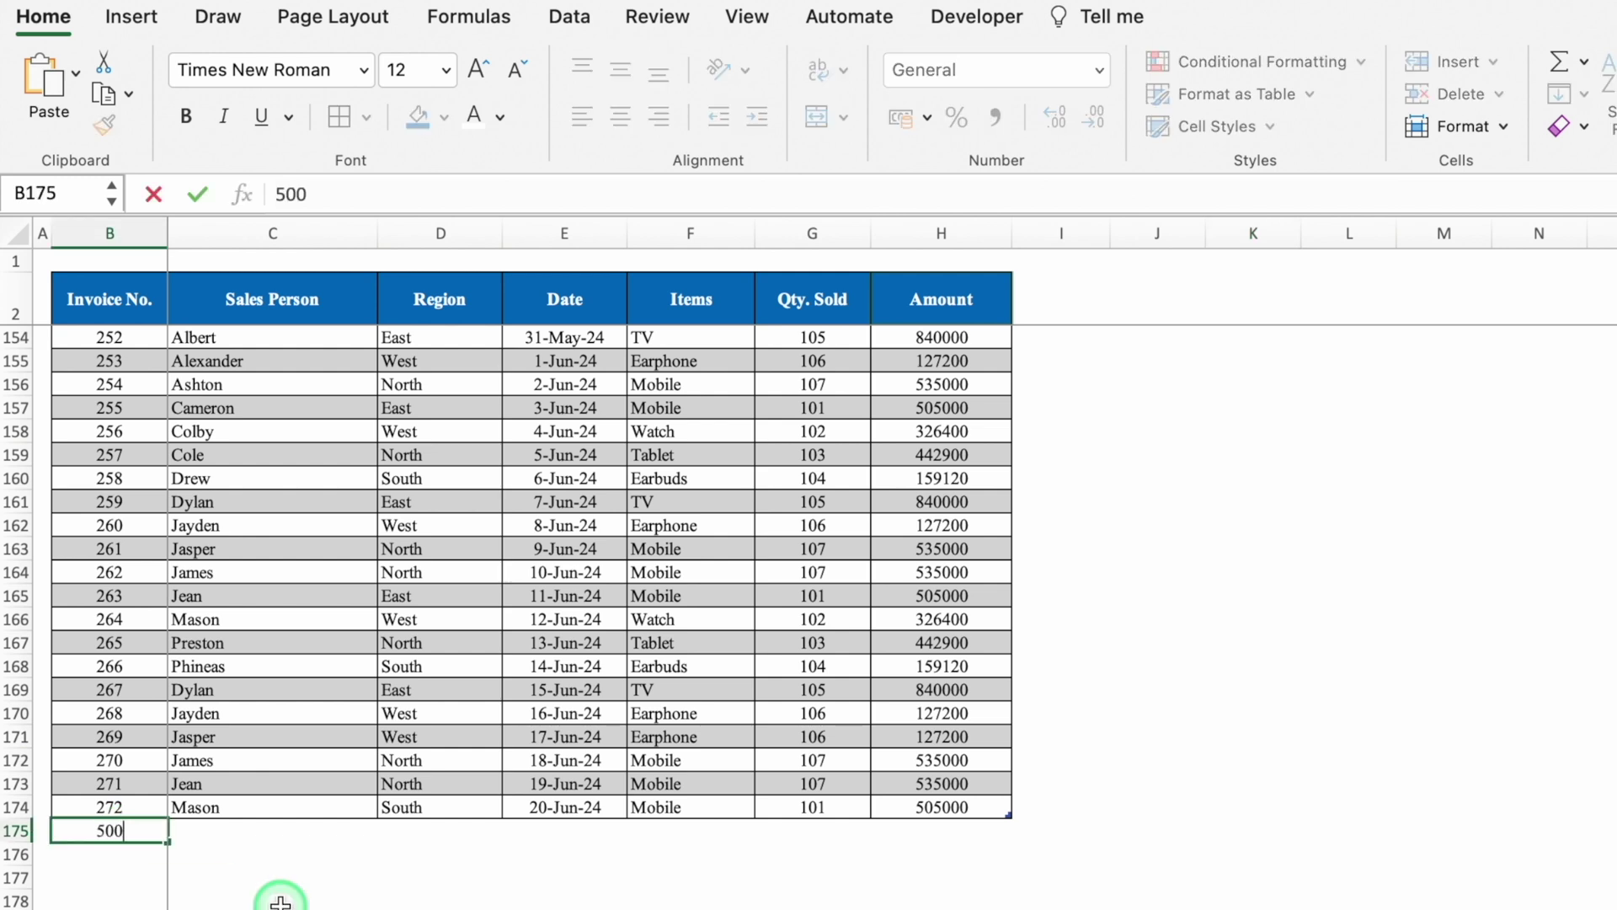
{"action": "key", "text": "Tab"}
{"action": "type", "text": "Al"}
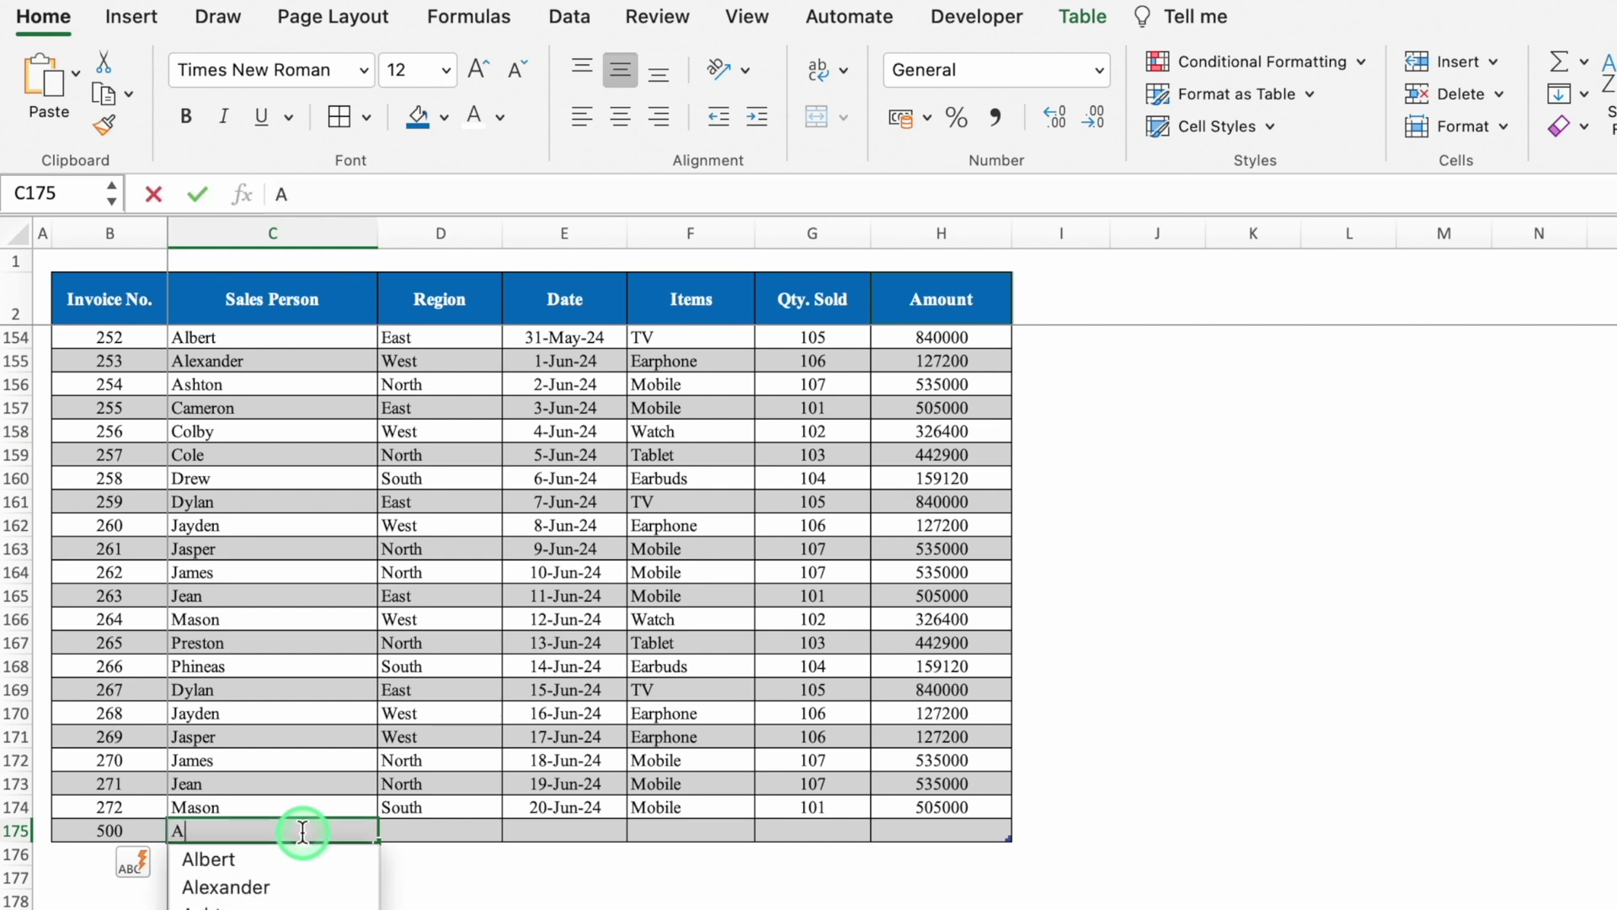
{"action": "left_click", "coordinate": [260, 856]}
{"action": "key", "text": "Tab"}
{"action": "type", "text": "South"}
- Complete row 175 by filling the date down from row 174 and entering item Tablet, quantity 500 and amount 43000
{"action": "left_click", "coordinate": [560, 828]}
{"action": "left_click", "coordinate": [622, 810]}
{"action": "left_click_drag", "start_coordinate": [624, 815], "coordinate": [629, 836]}
{"action": "left_click", "coordinate": [690, 831]}
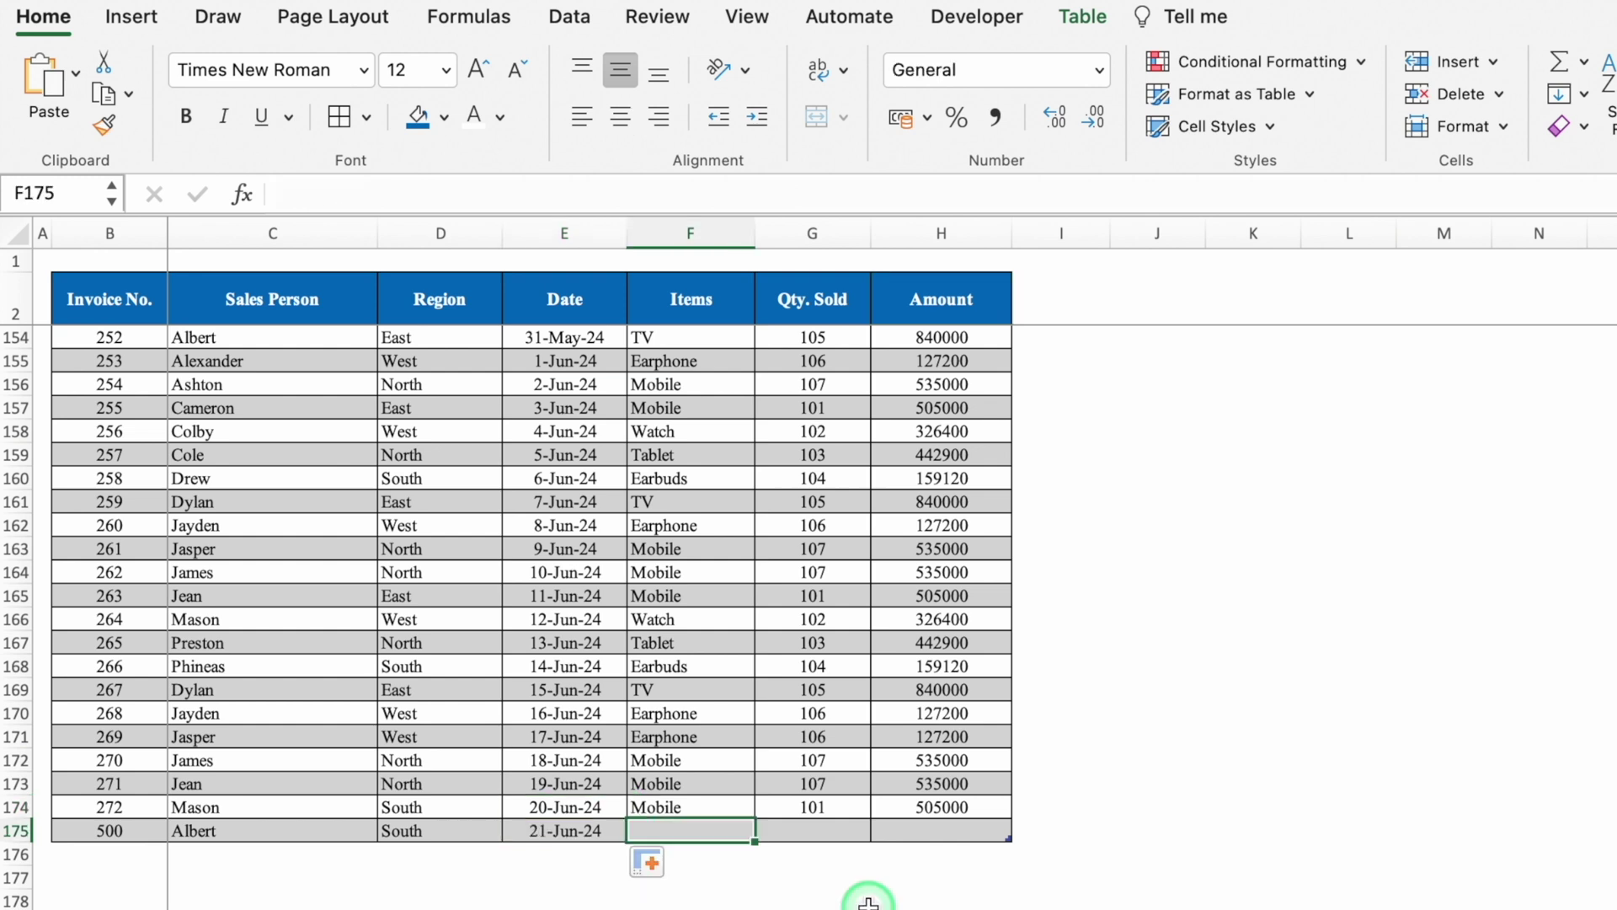
{"action": "type", "text": "Tablet"}
{"action": "key", "text": "Tab"}
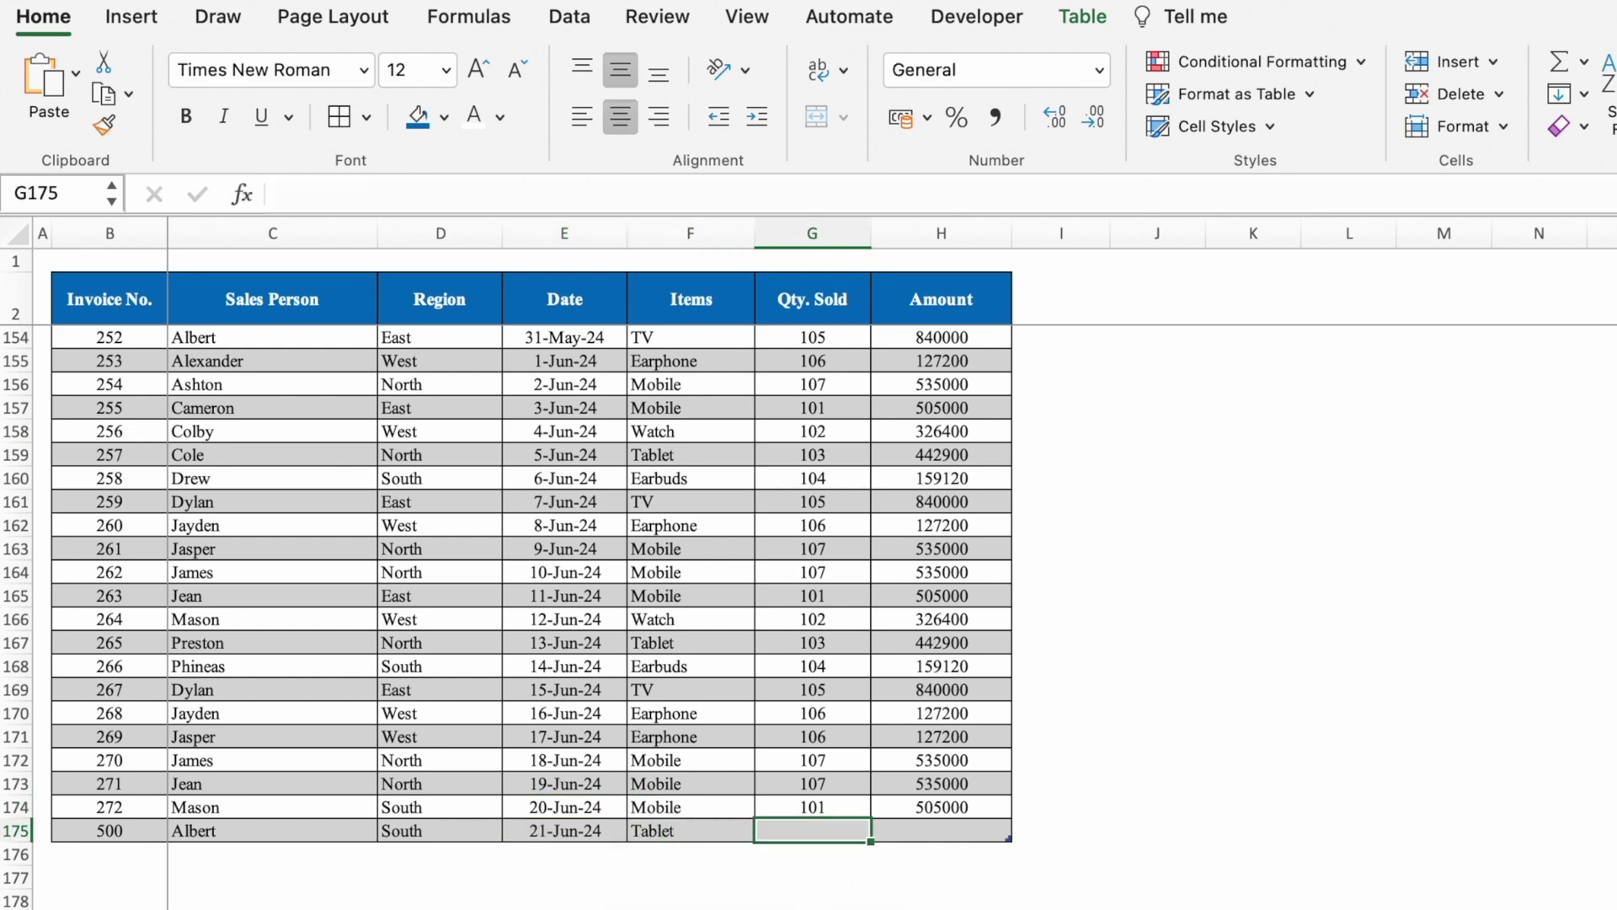
{"action": "type", "text": "500"}
{"action": "key", "text": "Tab"}
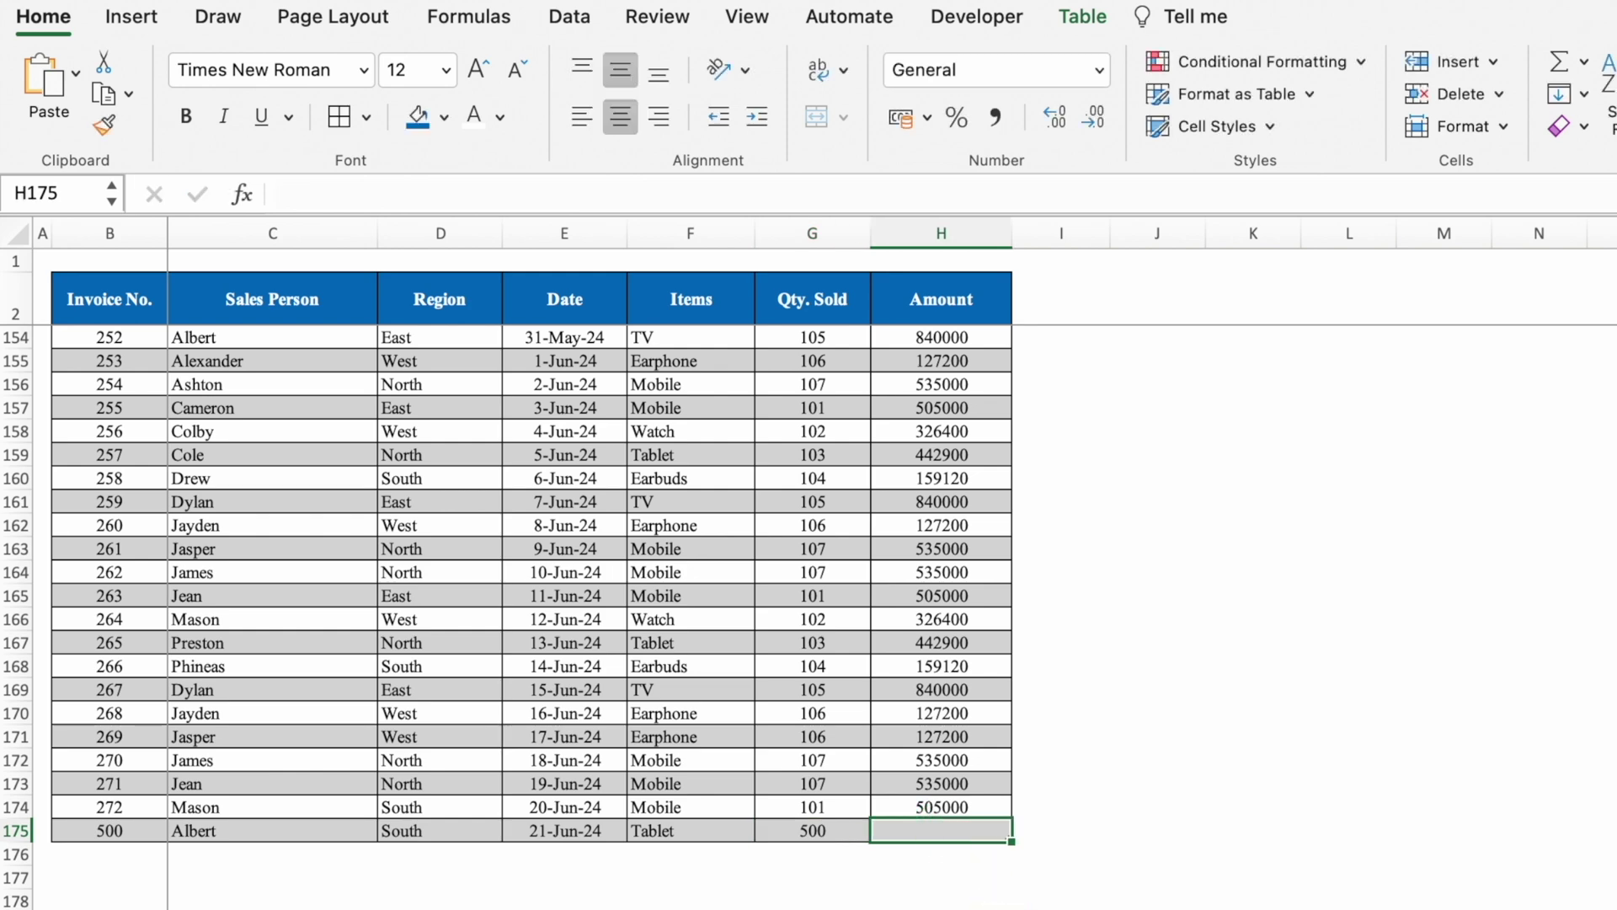
{"action": "type", "text": "43000"}
{"action": "left_click", "coordinate": [1062, 807]}
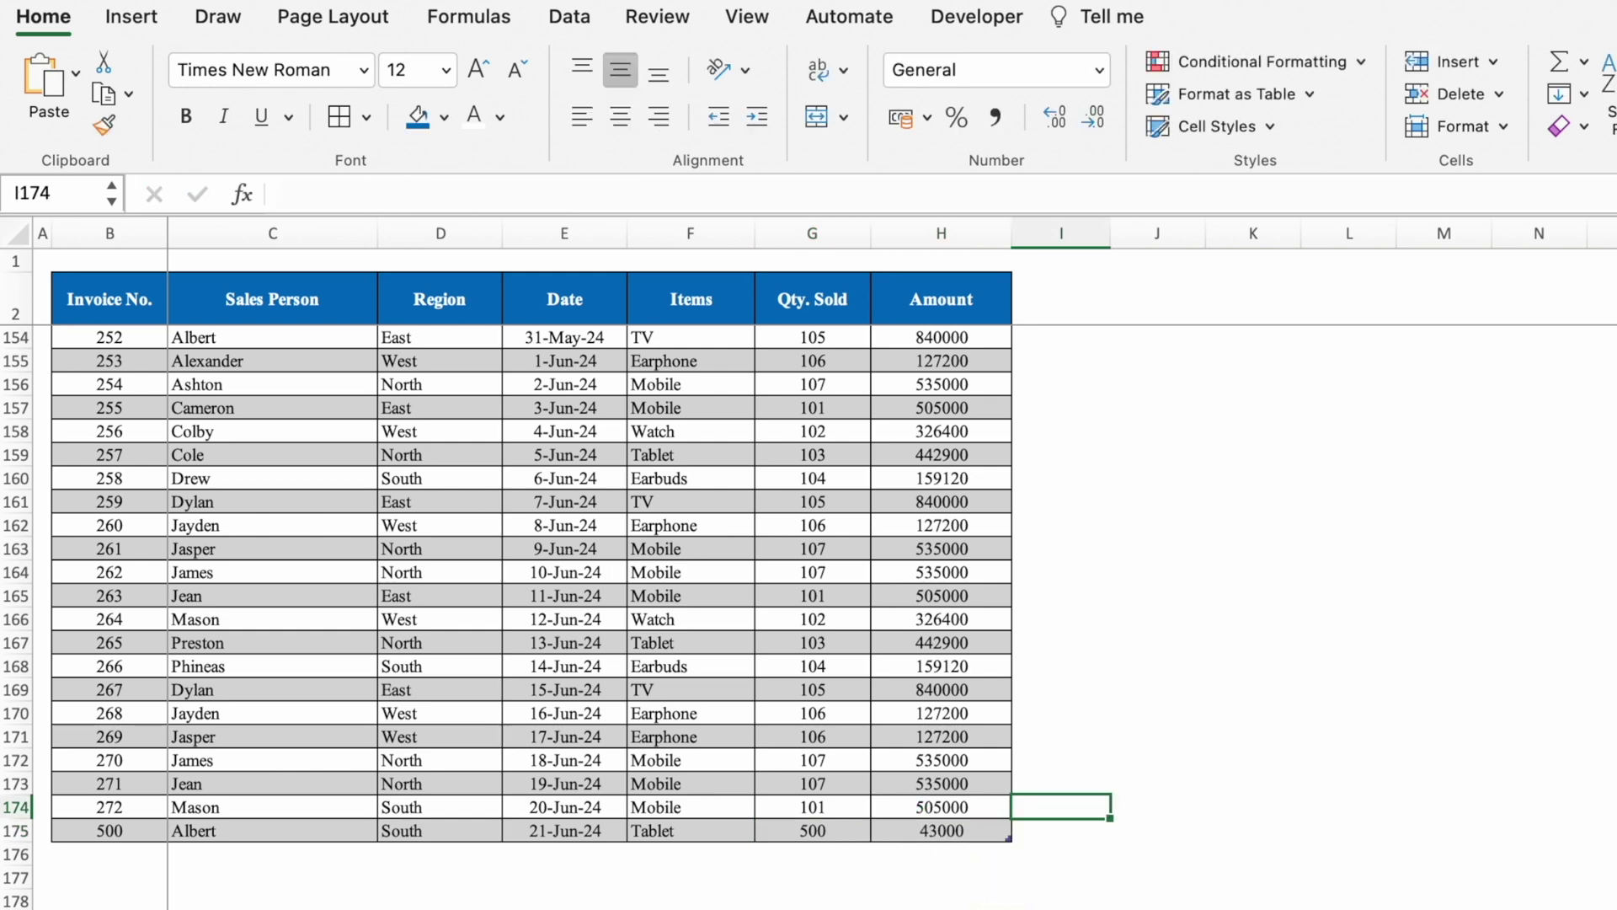
- Convert the unformatted sales data in B2:H174 into a table with headers
{"action": "key", "text": "ctrl+Page_Down"}
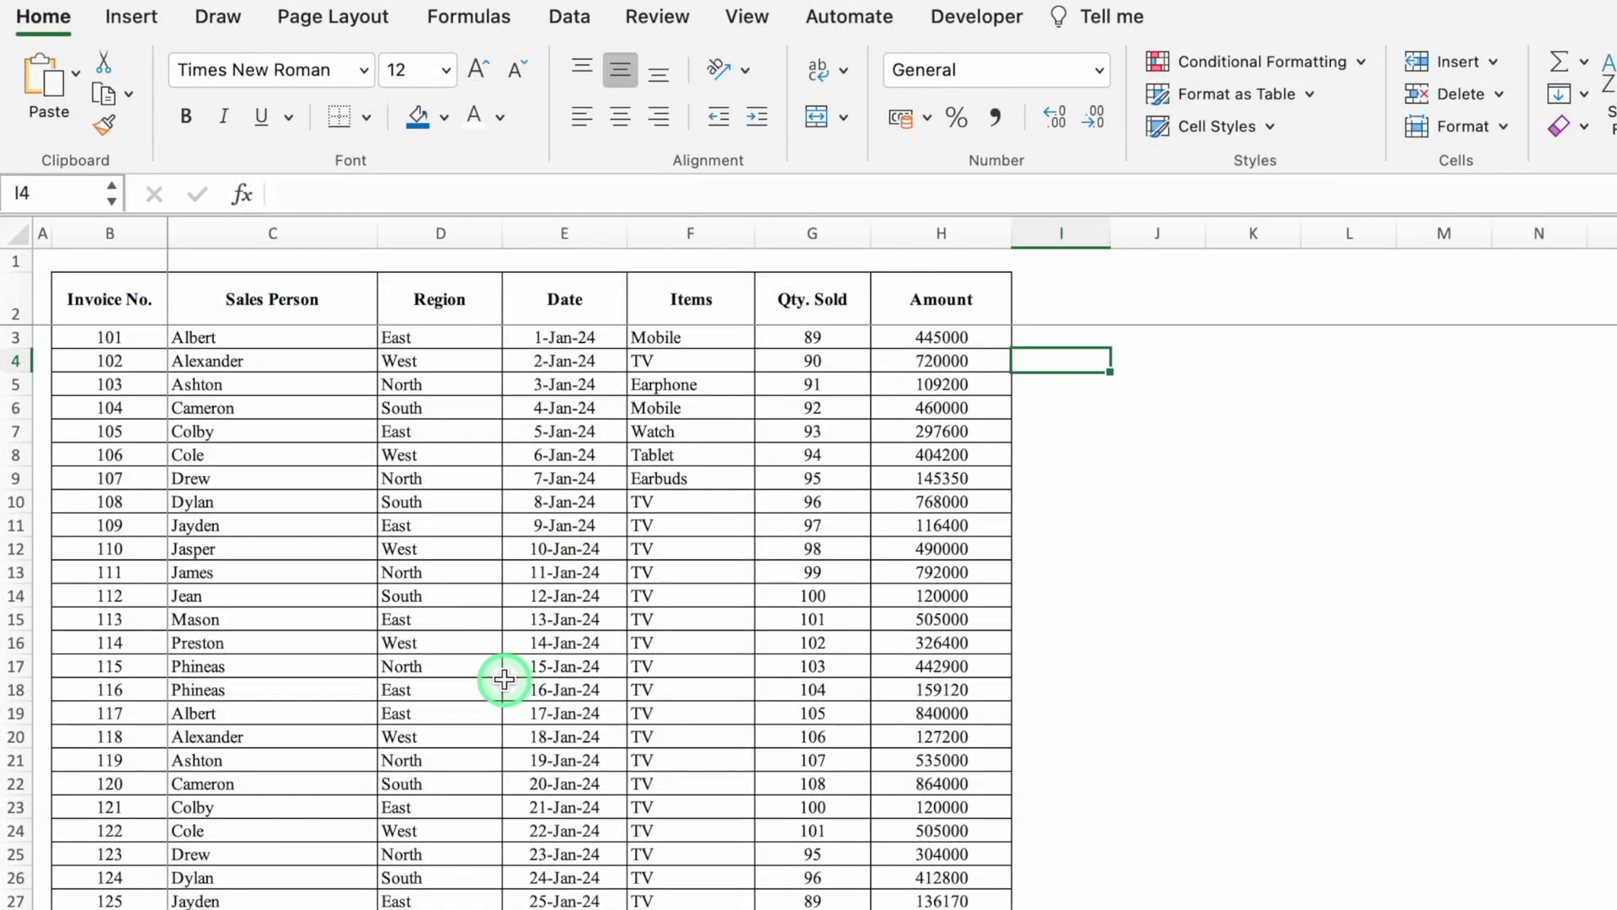
{"action": "left_click", "coordinate": [284, 395]}
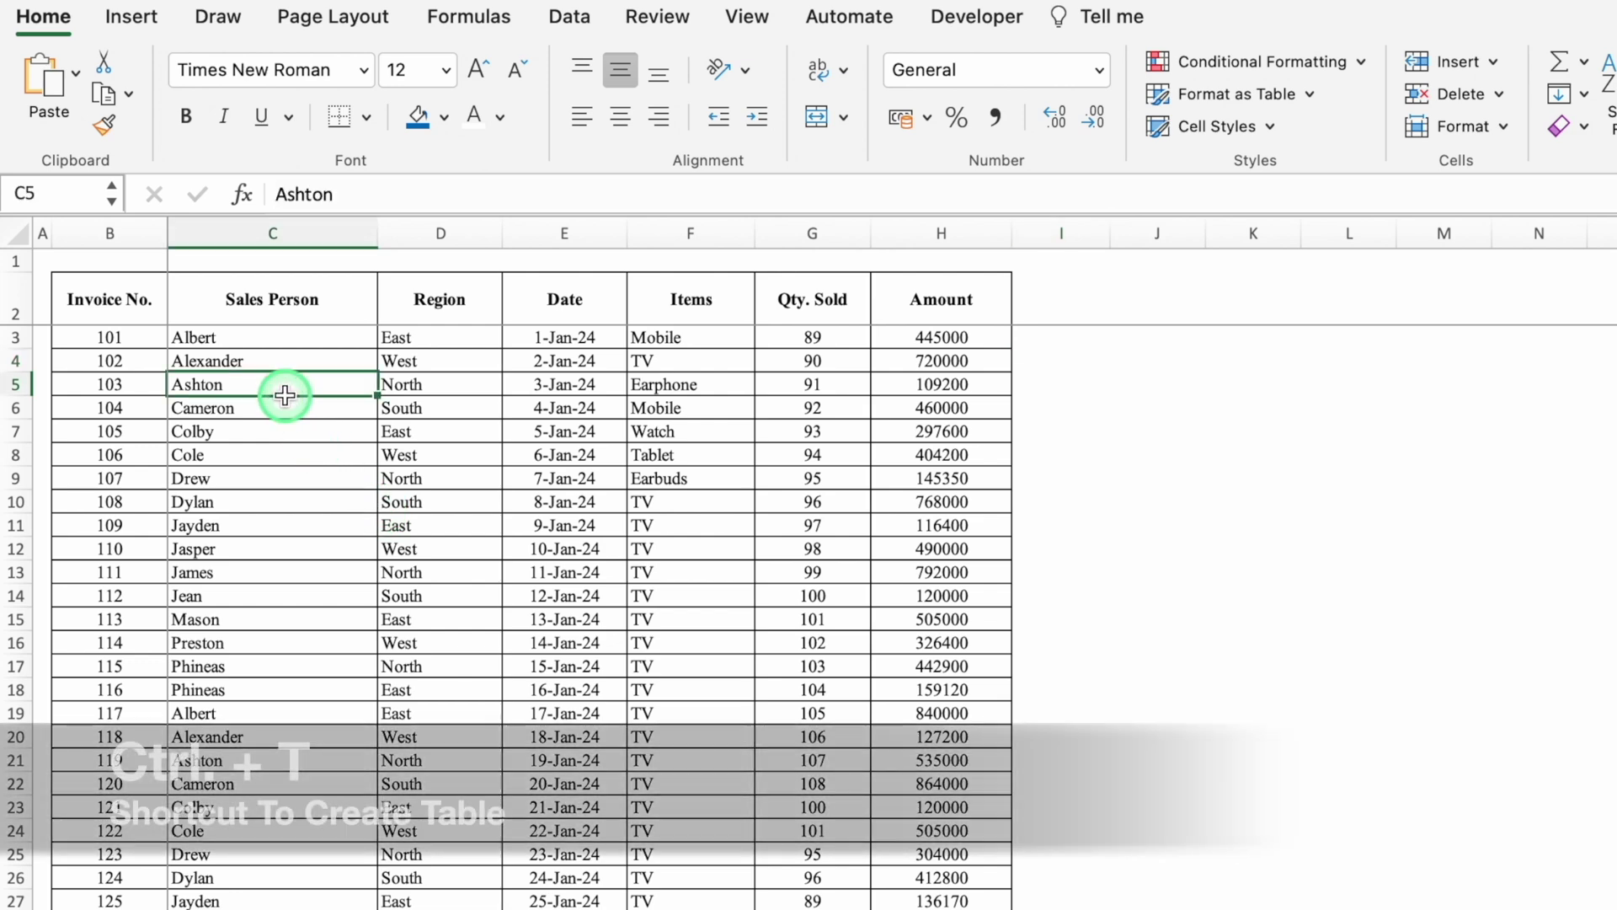
{"action": "key", "text": "ctrl+t"}
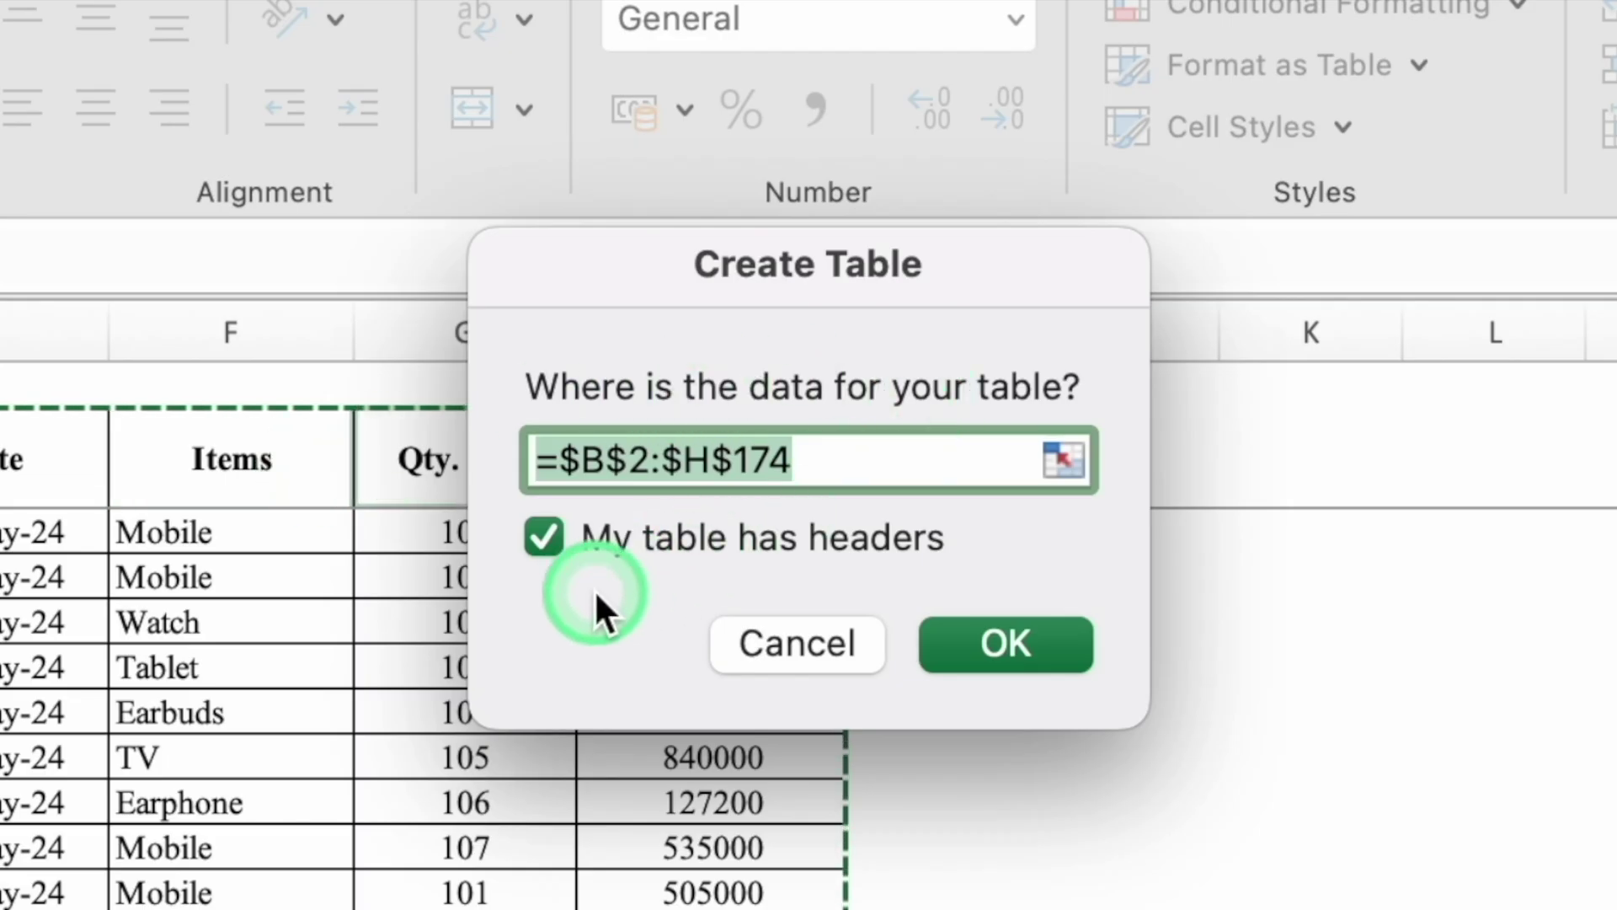
{"action": "left_click", "coordinate": [1010, 628]}
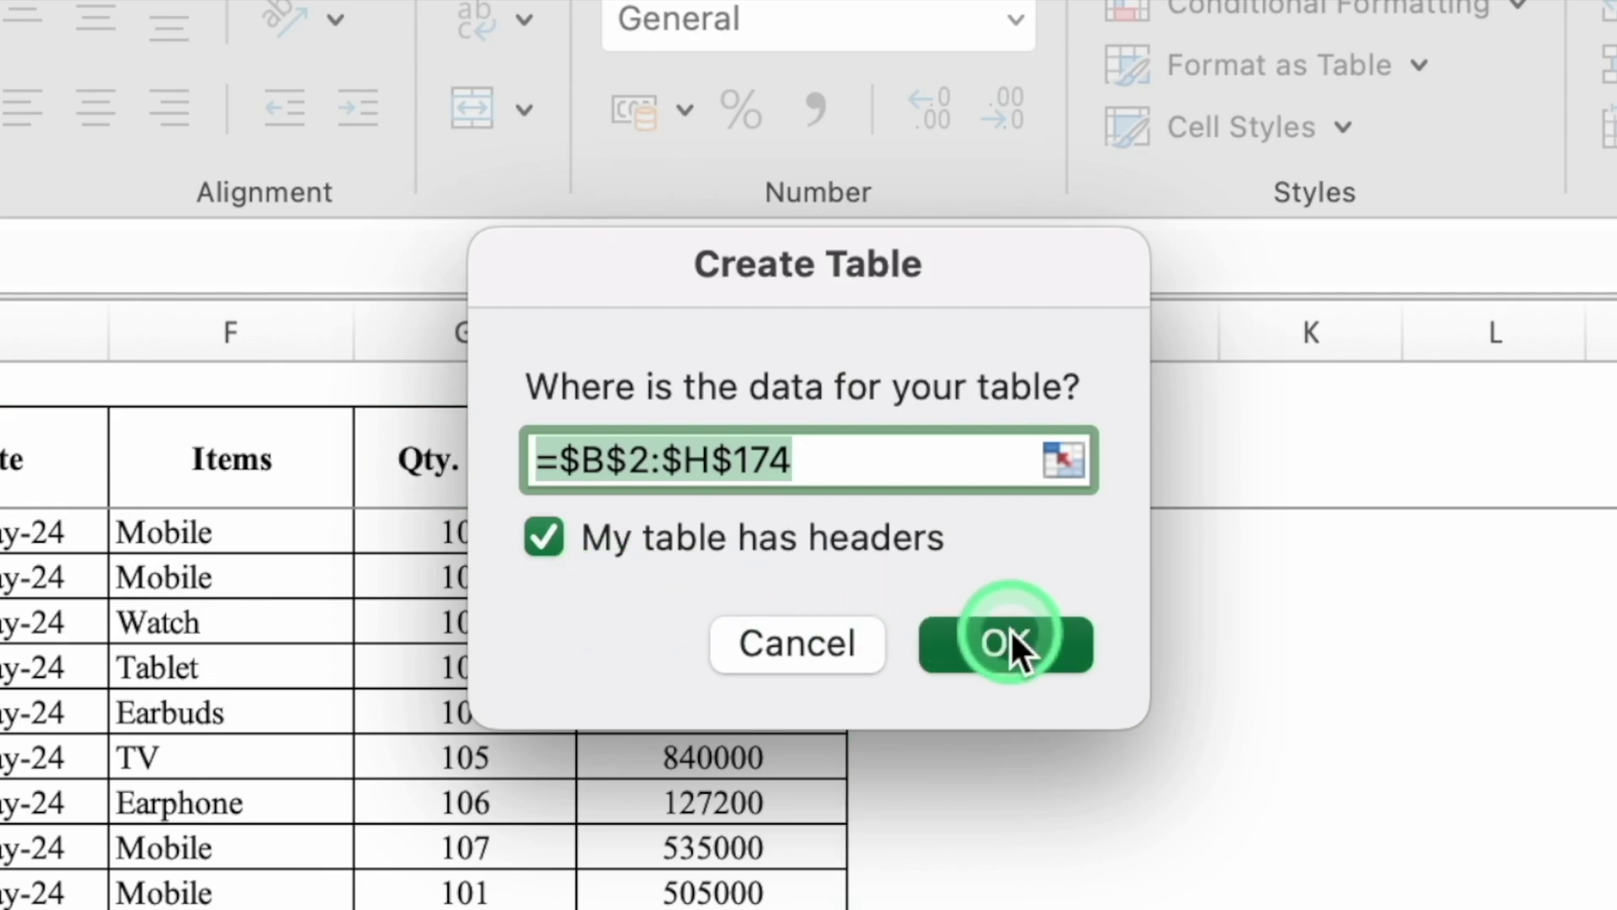
- Apply the orange banded-row style to the new table
{"action": "scroll", "coordinate": [506, 615], "scroll_direction": "up", "scroll_amount": 20}
{"action": "left_click", "coordinate": [1569, 145]}
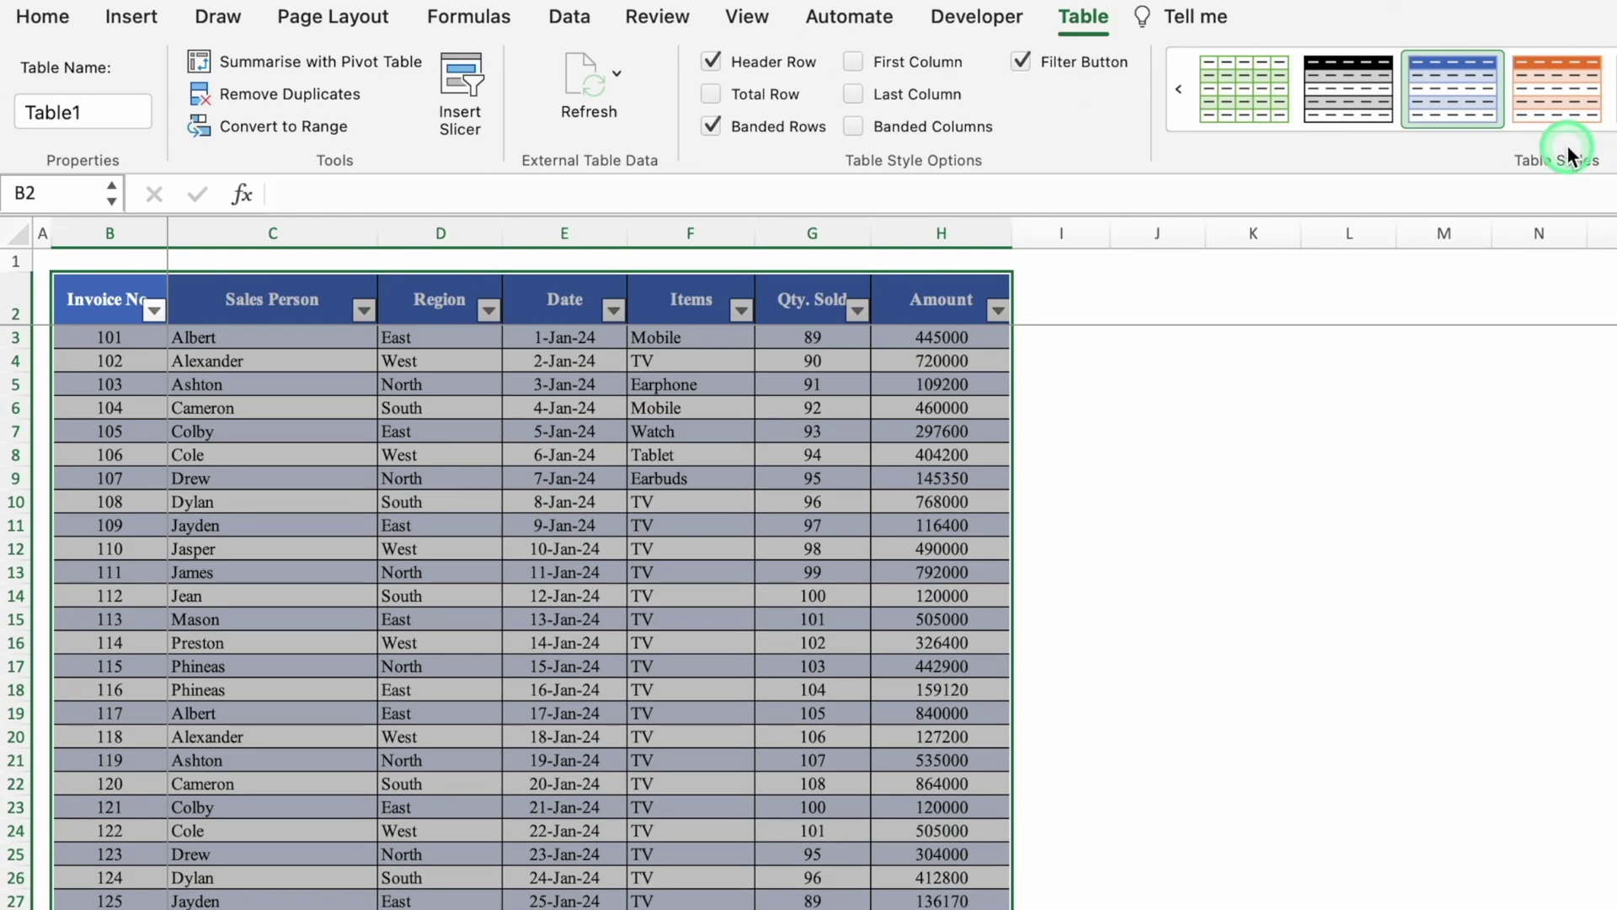
{"action": "left_click", "coordinate": [1556, 94]}
{"action": "left_click", "coordinate": [1348, 453]}
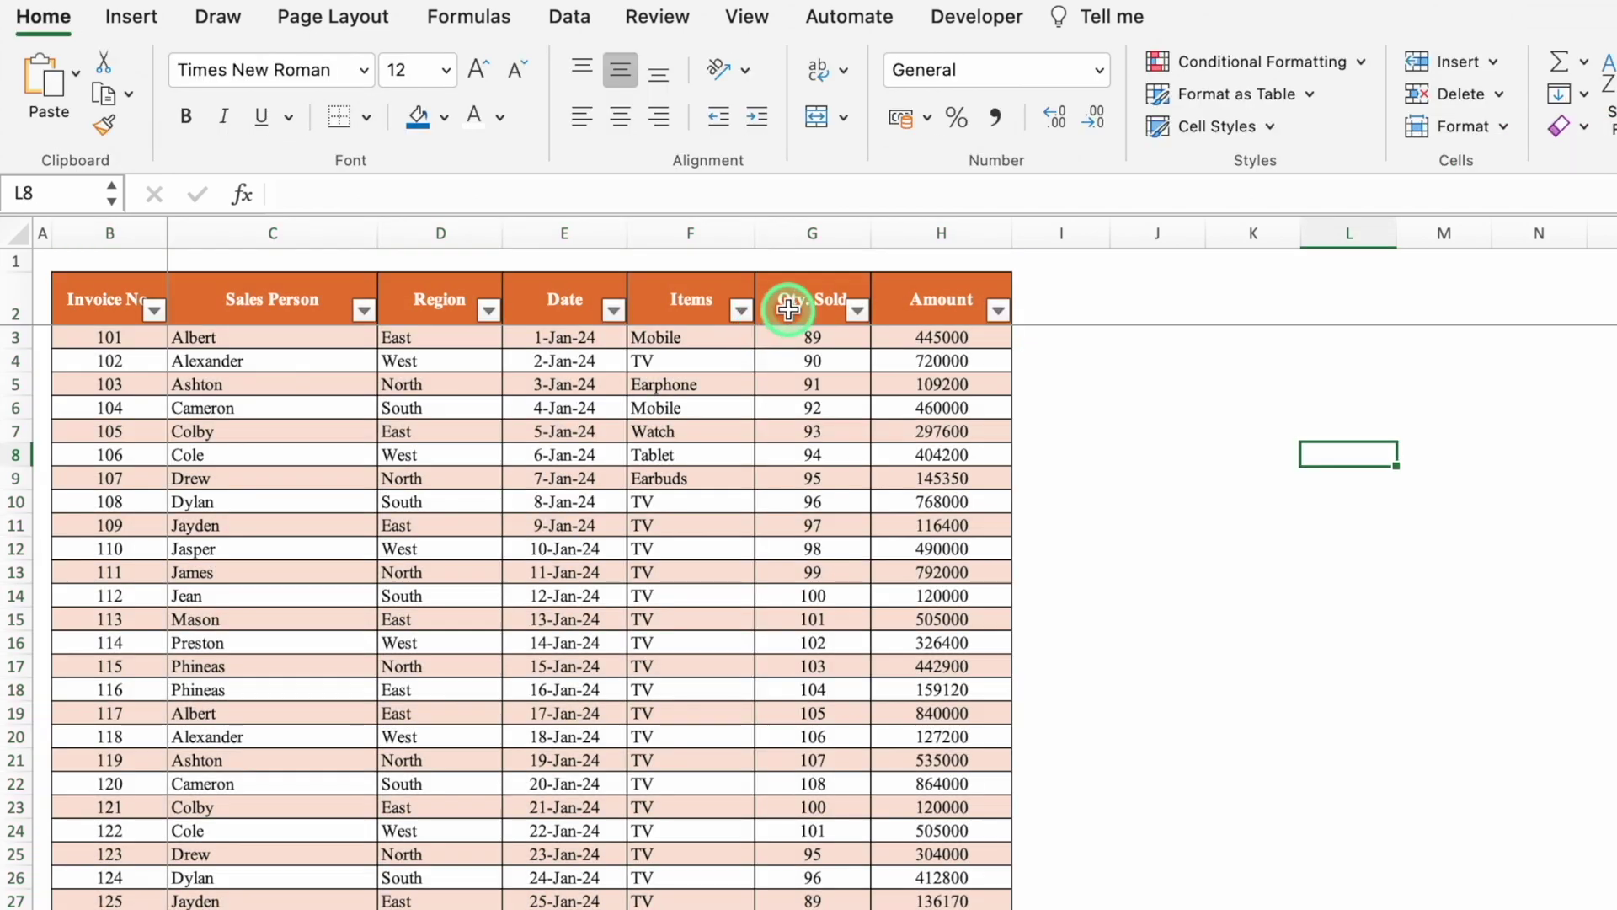
- Show the table design options for the newly formatted sales table
{"action": "left_click", "coordinate": [788, 309]}
{"action": "left_click", "coordinate": [1086, 24]}
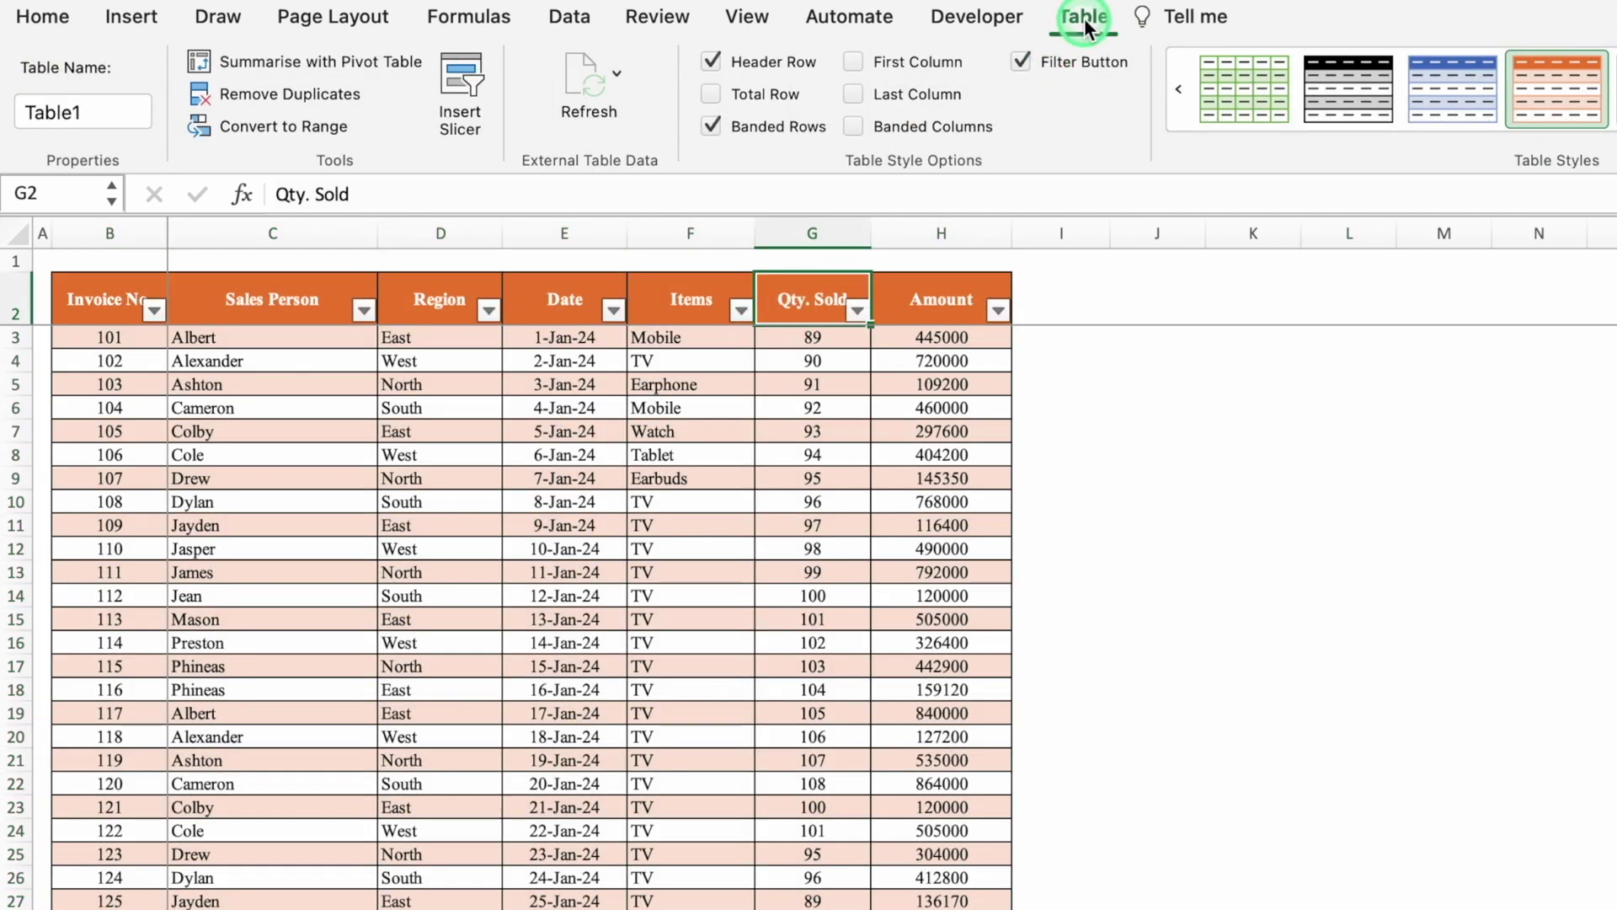
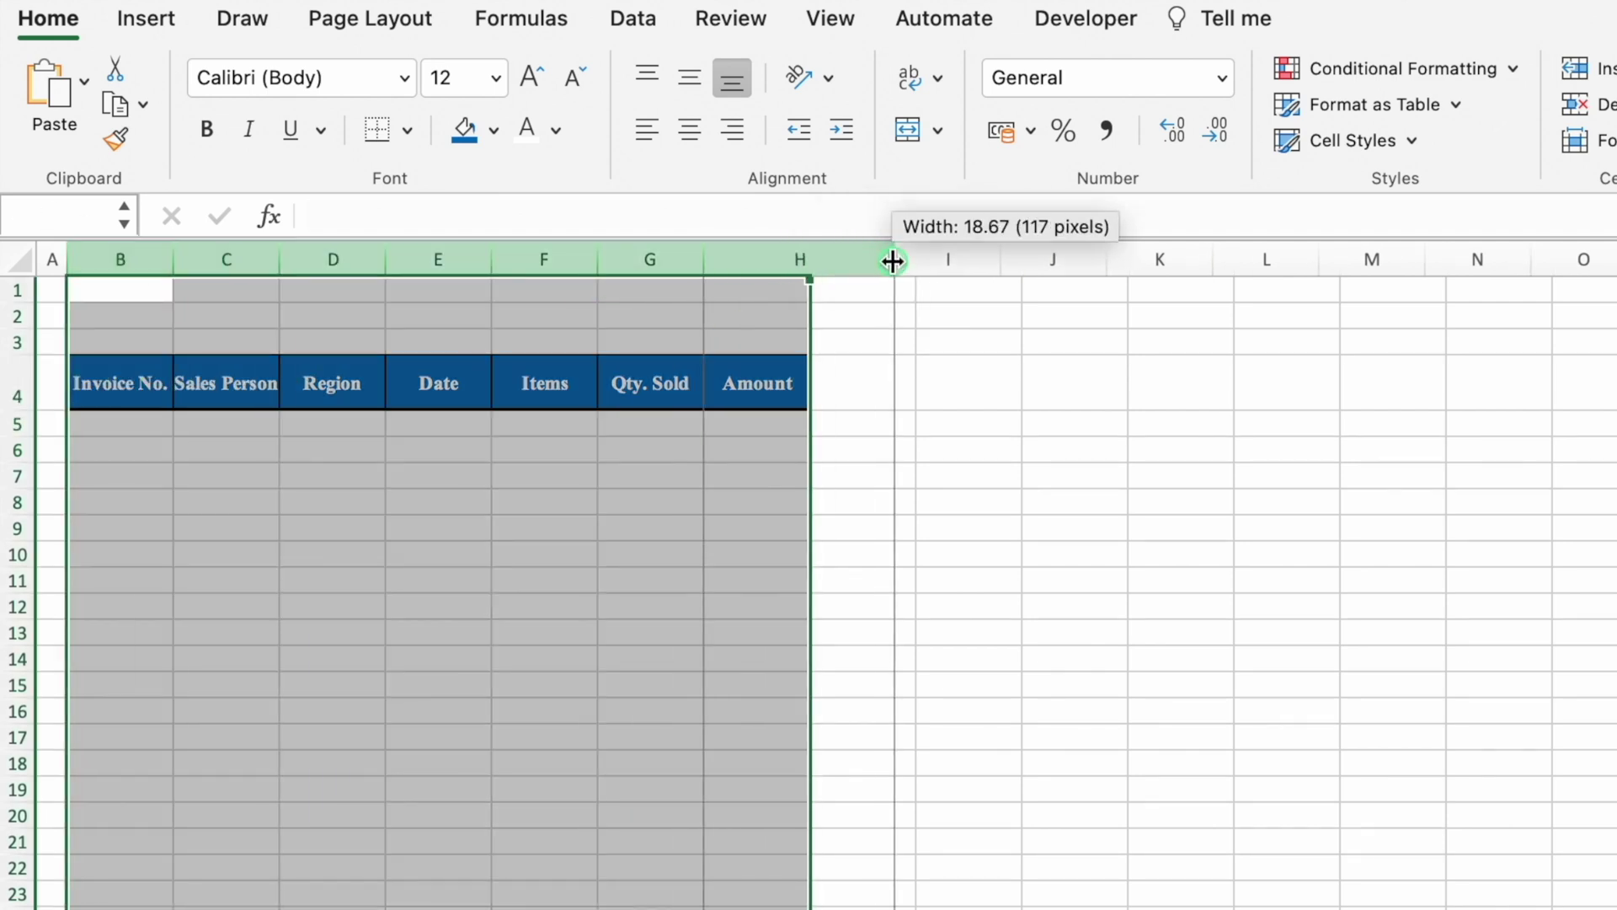
- Enter the header Helper in B4 and copy the Invoice No. header's formatting onto it
{"action": "left_click", "coordinate": [545, 607]}
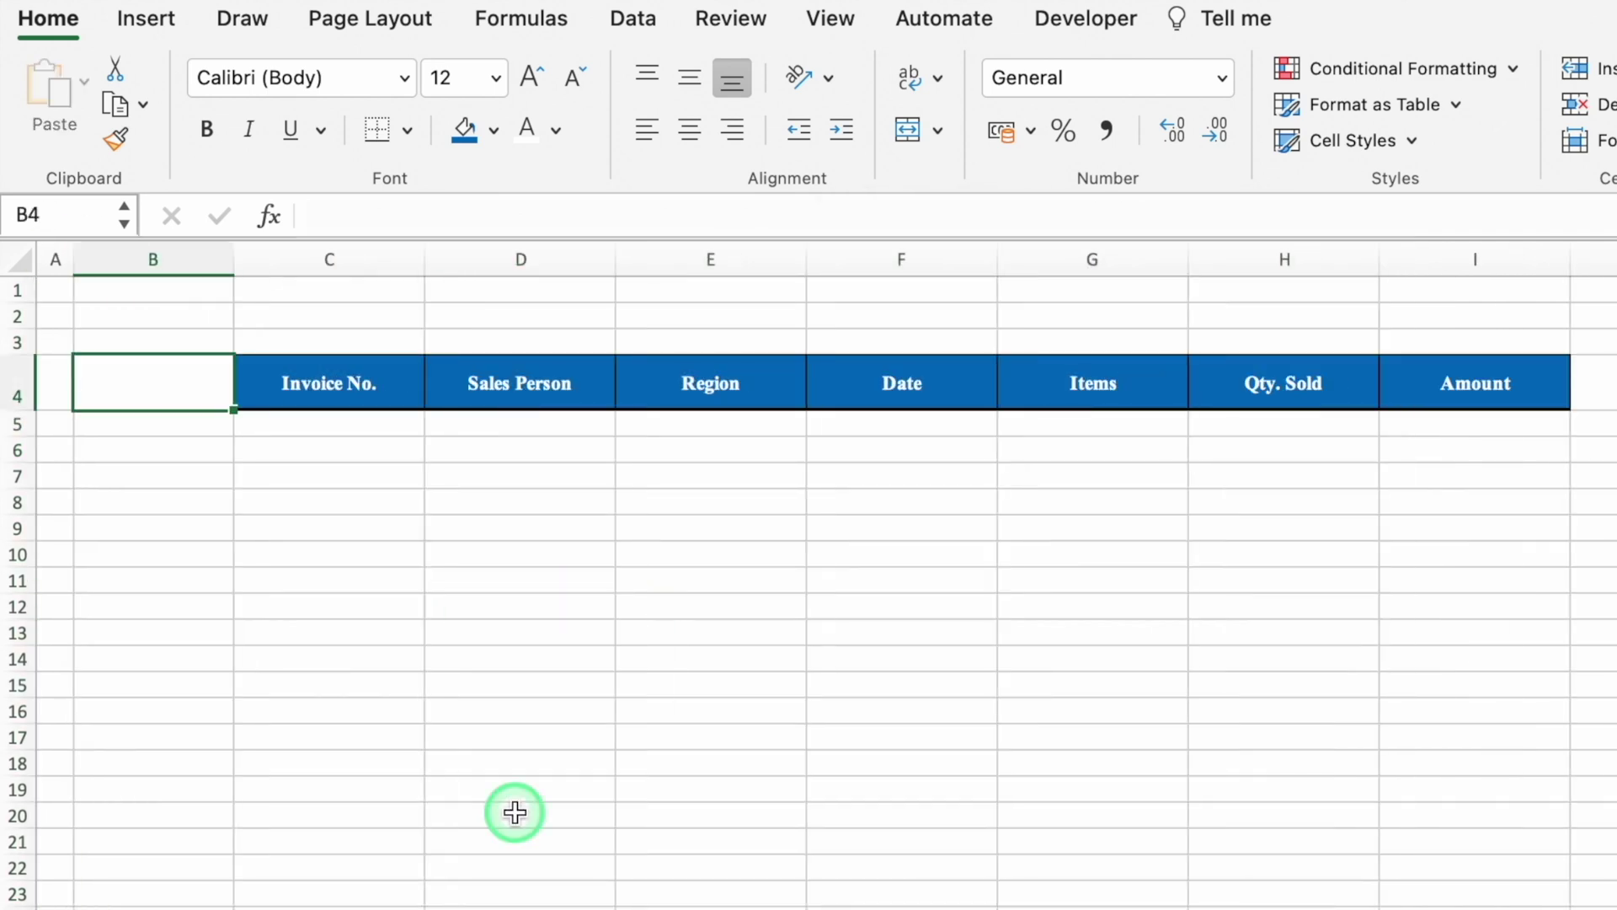
{"action": "type", "text": "Helper"}
{"action": "key", "text": "Return"}
{"action": "left_click", "coordinate": [375, 402]}
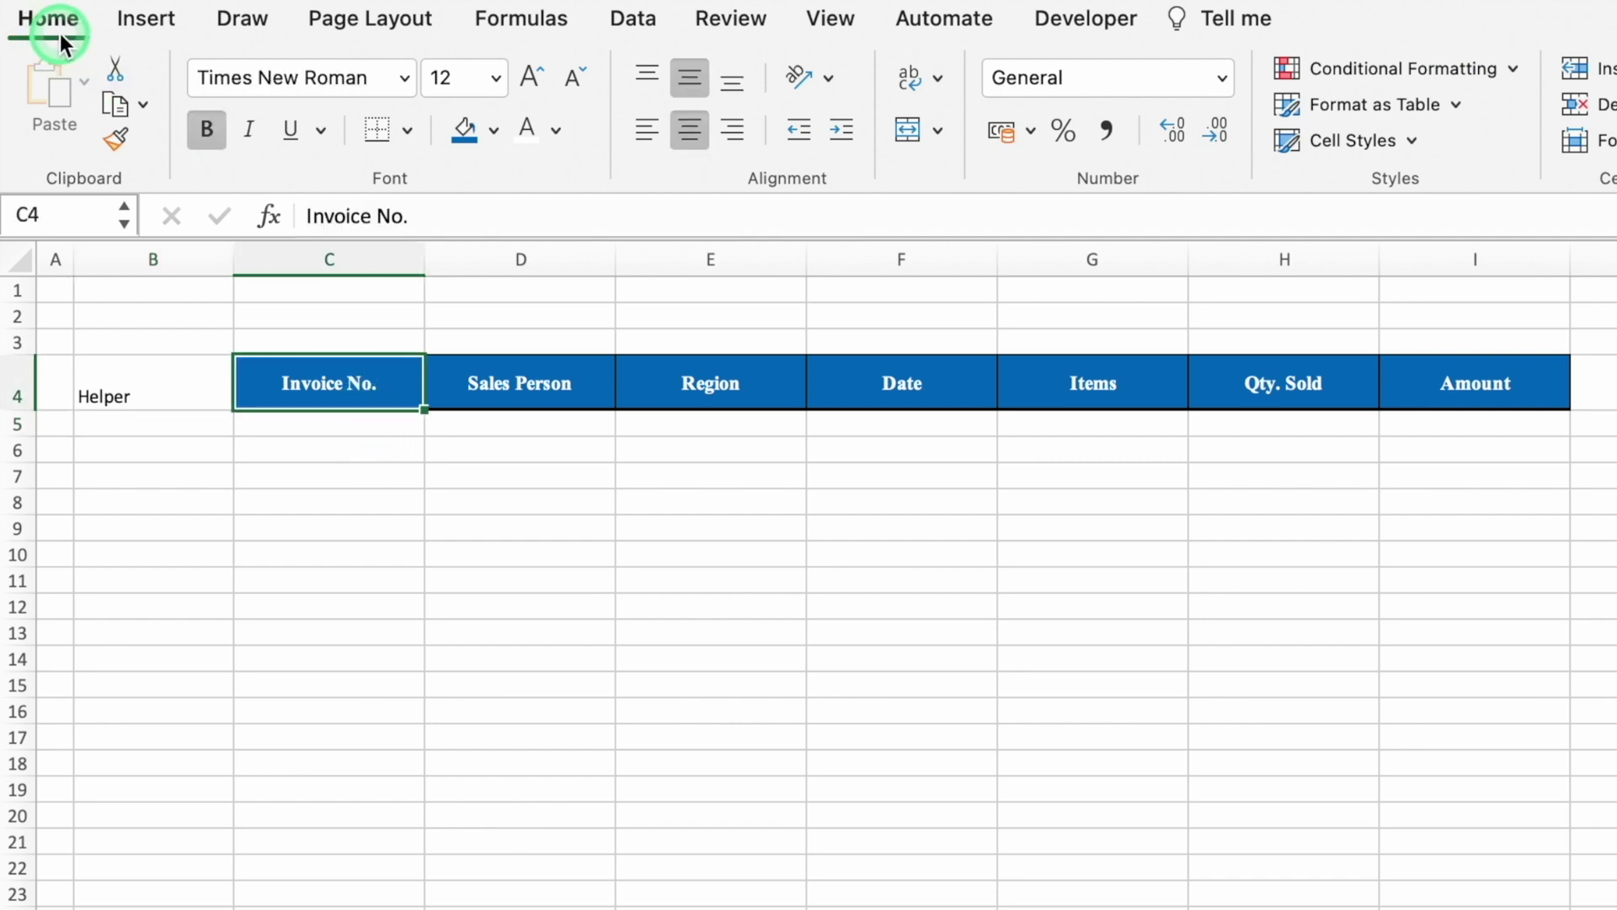
{"action": "left_click", "coordinate": [121, 138]}
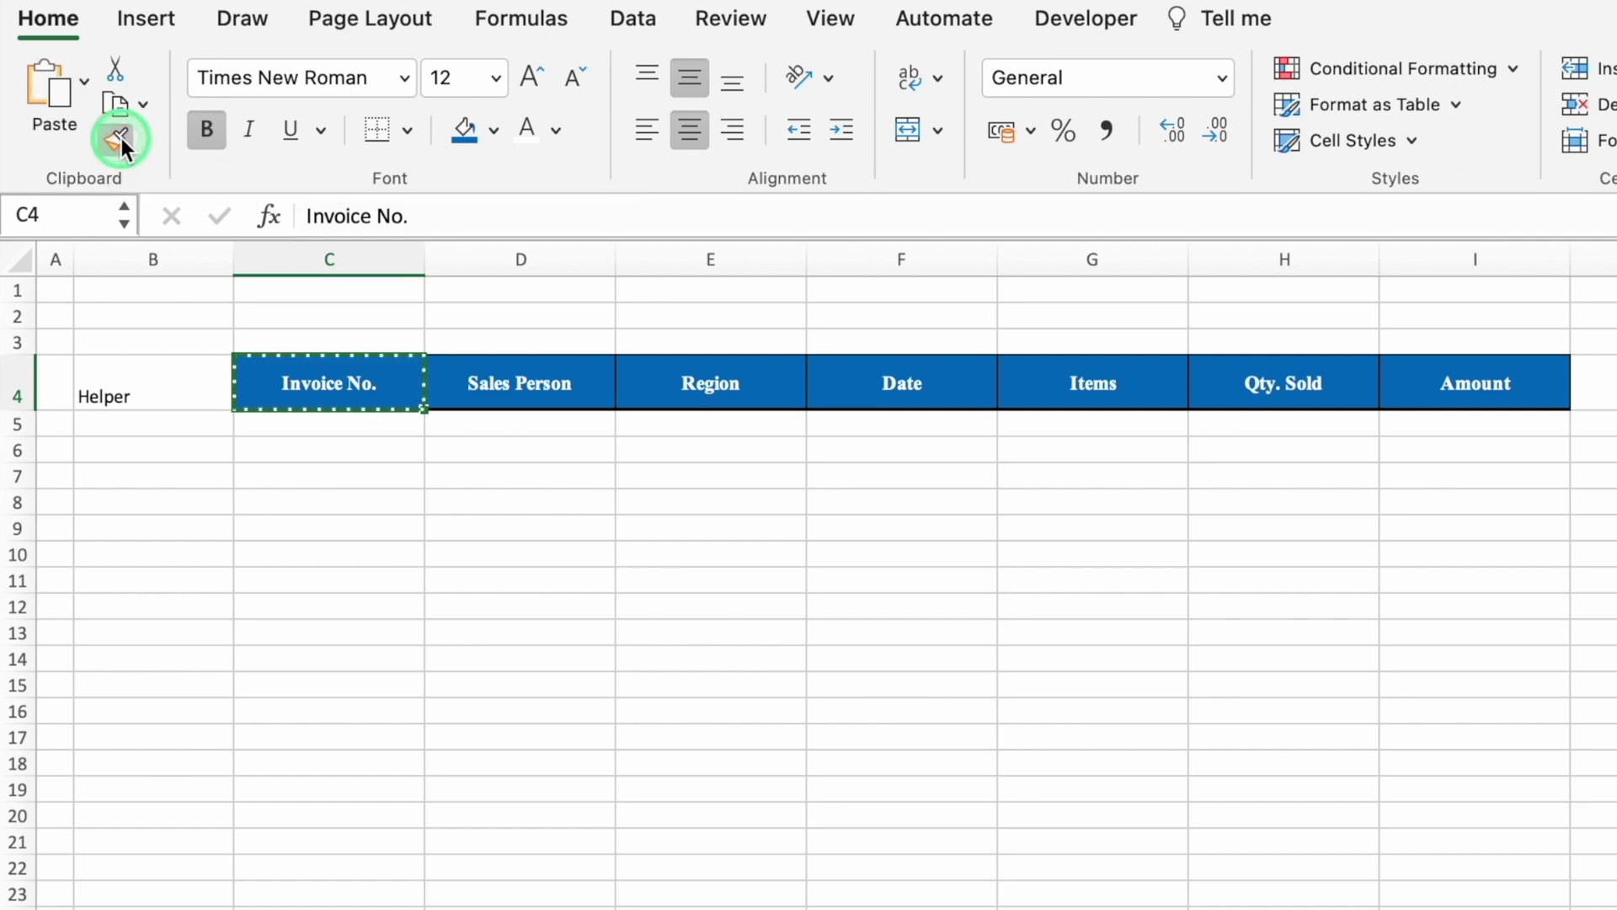
{"action": "left_click", "coordinate": [151, 377]}
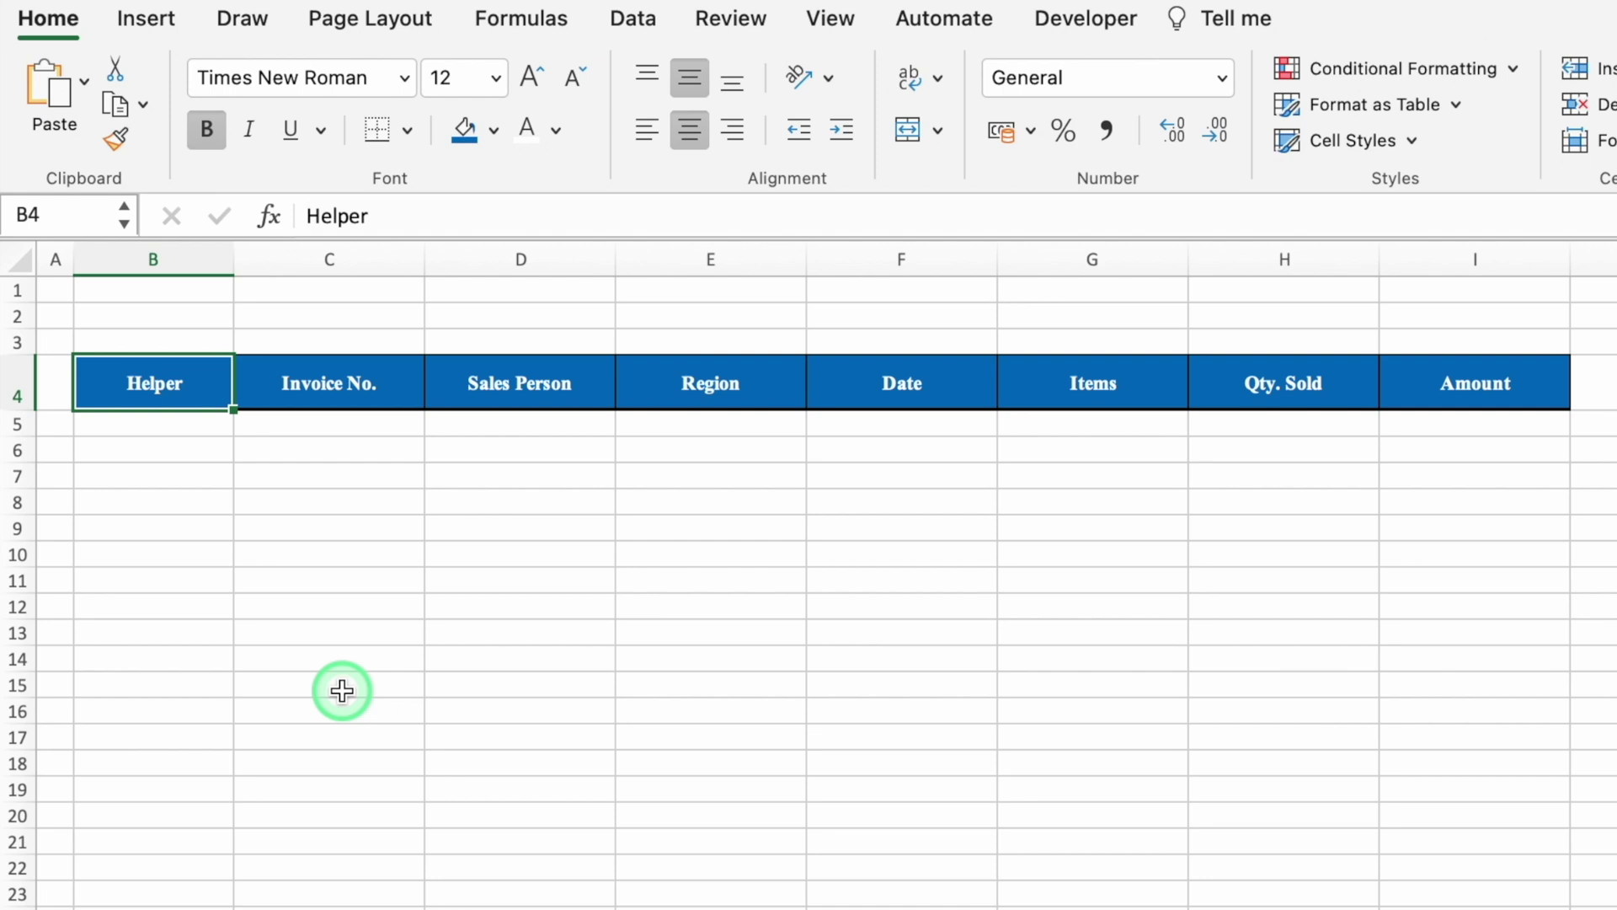
- Middle-align all cells on the sheet vertically and make row 2 taller
{"action": "left_click", "coordinate": [18, 260]}
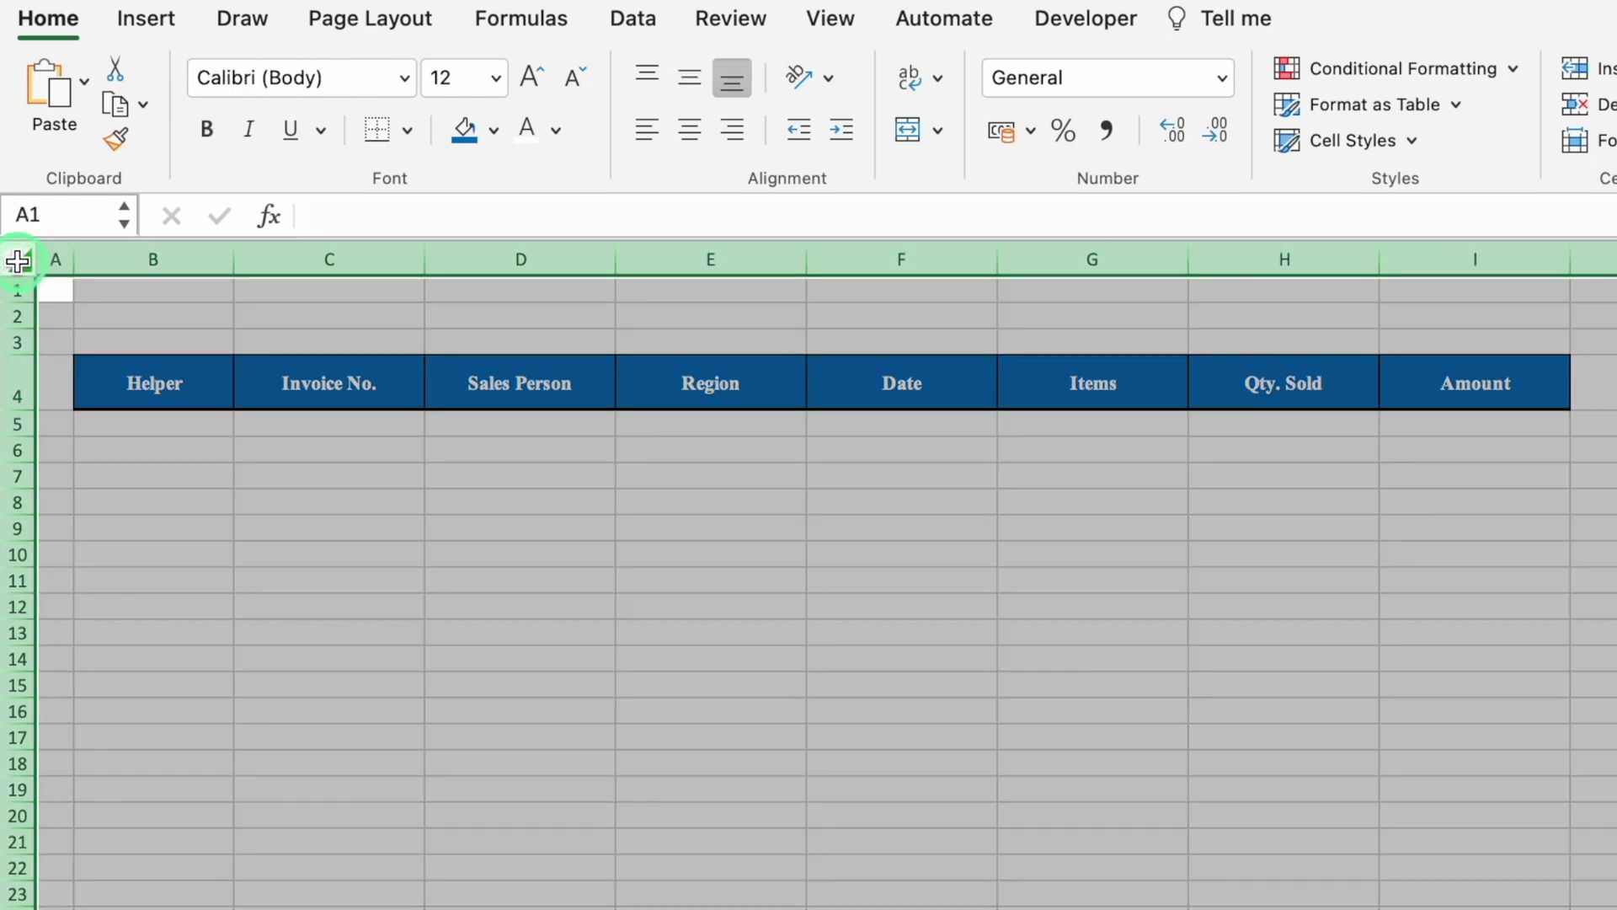
{"action": "left_click", "coordinate": [690, 79]}
{"action": "left_click", "coordinate": [710, 580]}
{"action": "left_click_drag", "start_coordinate": [18, 327], "coordinate": [26, 363]}
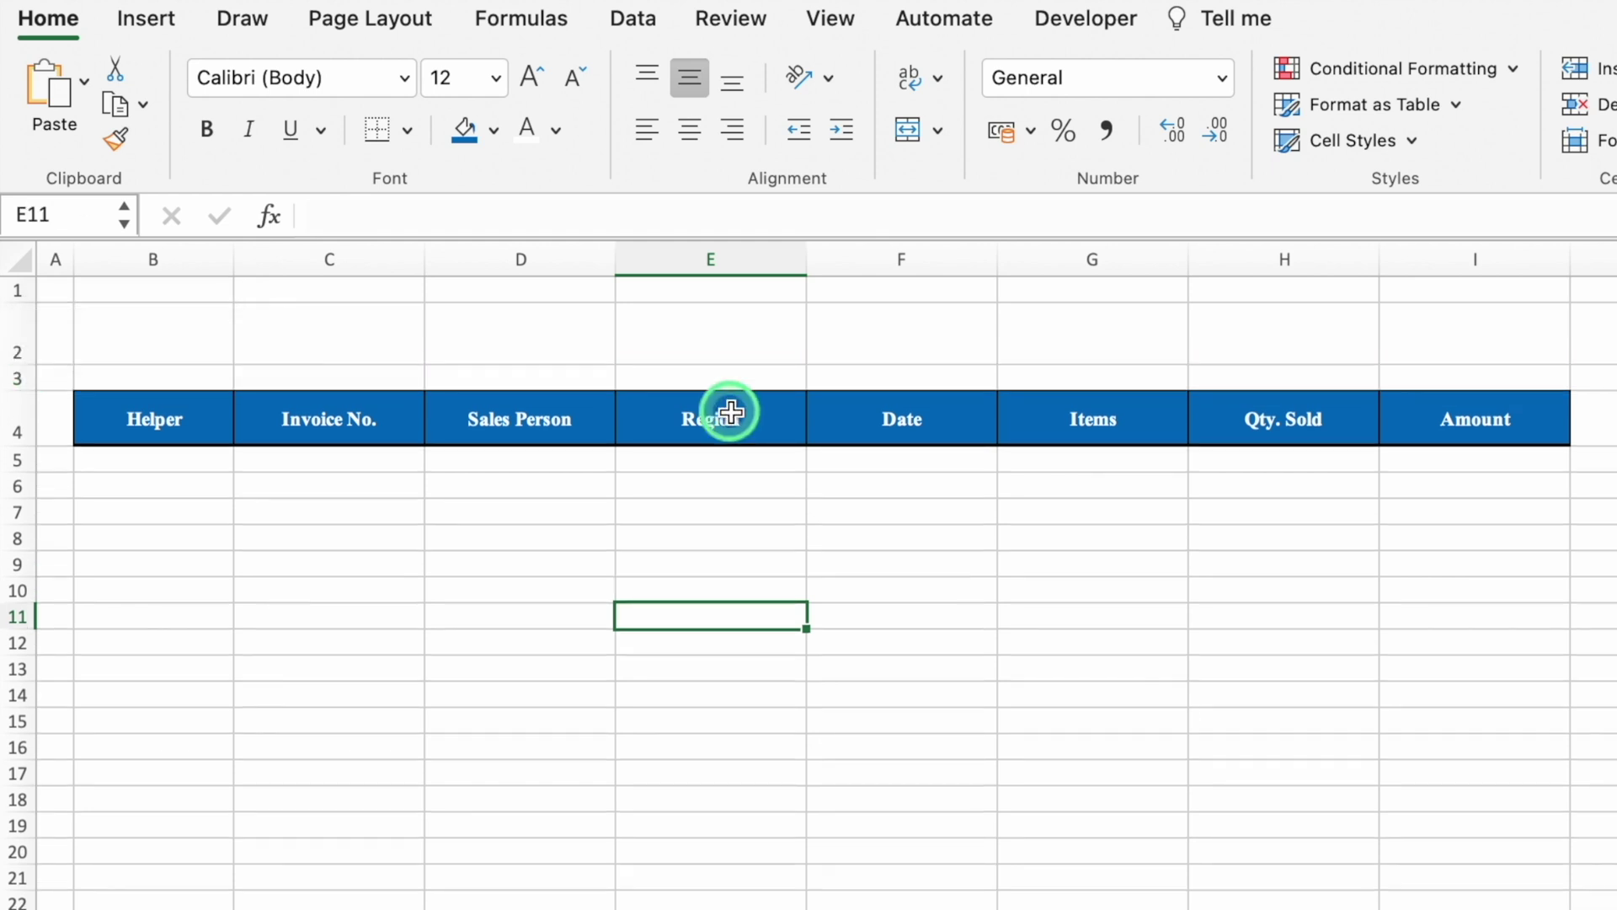
- Copy the Region header from E4 into B2
{"action": "left_click", "coordinate": [732, 412]}
{"action": "key", "text": "super+c"}
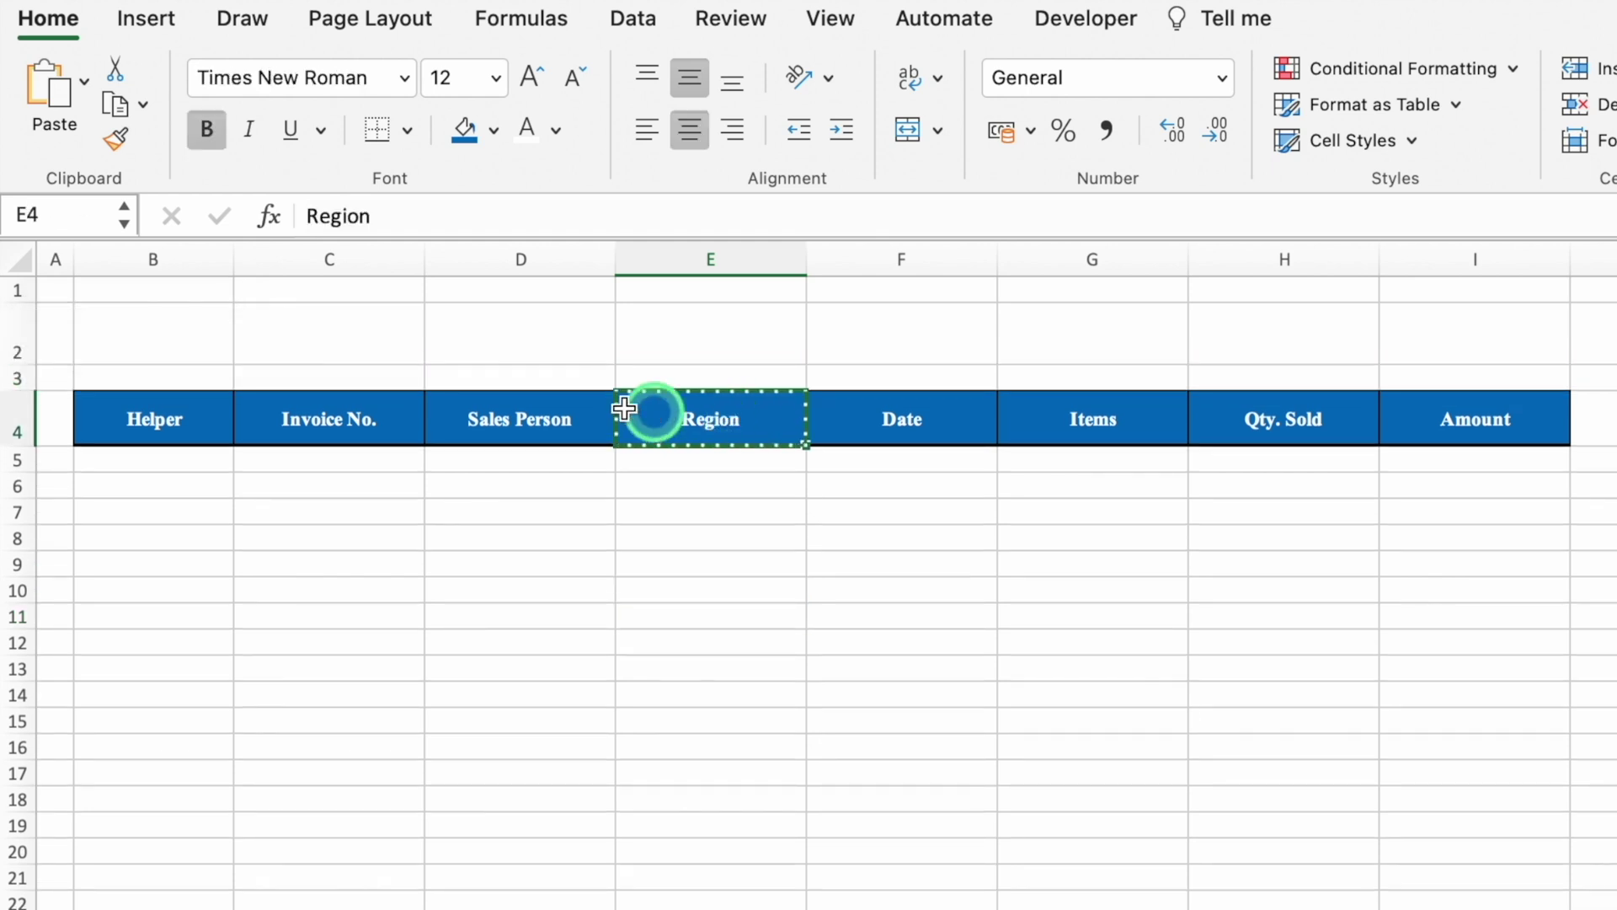
{"action": "left_click", "coordinate": [185, 331]}
{"action": "key", "text": "Return"}
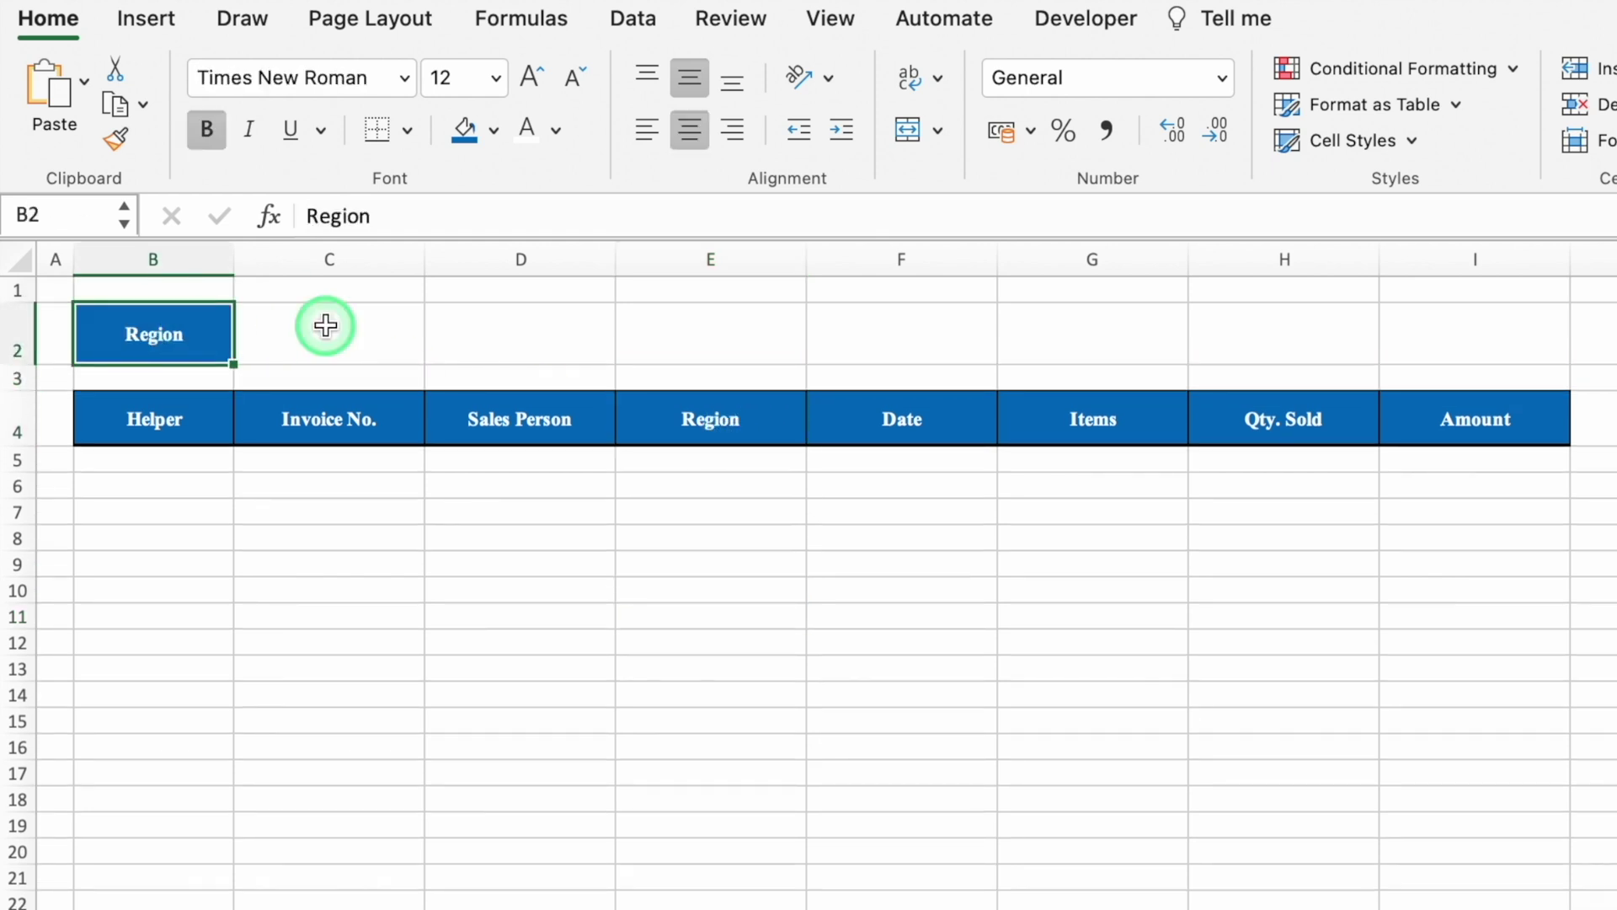
- Fill cell C2 with red and apply all borders to it
{"action": "left_click", "coordinate": [326, 325]}
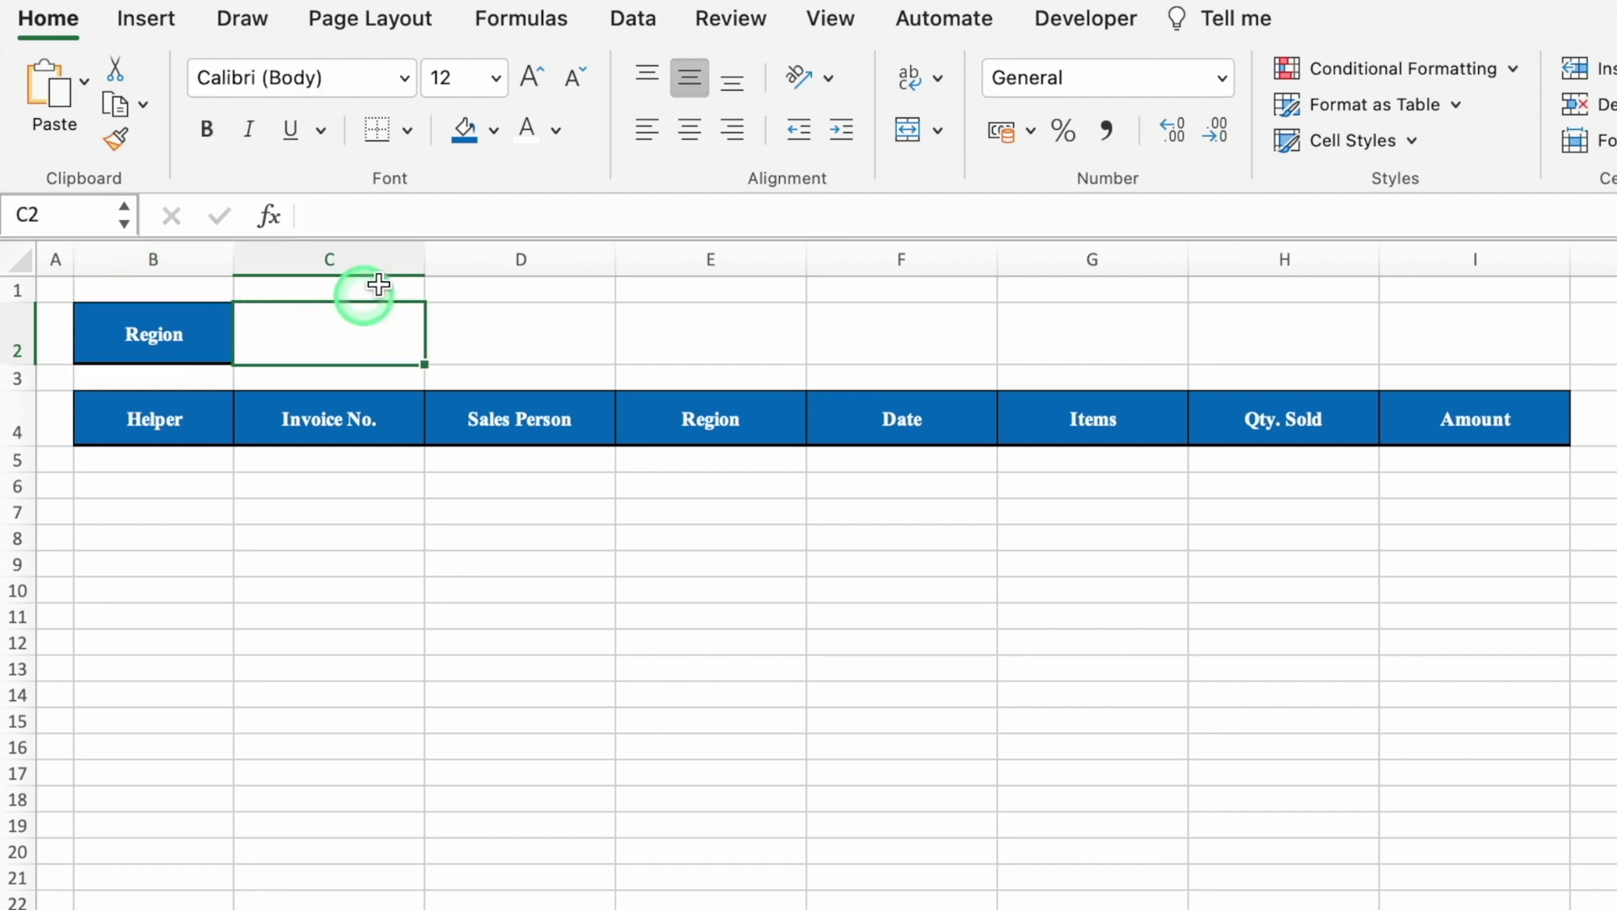
{"action": "left_click", "coordinate": [494, 130]}
{"action": "left_click", "coordinate": [504, 499]}
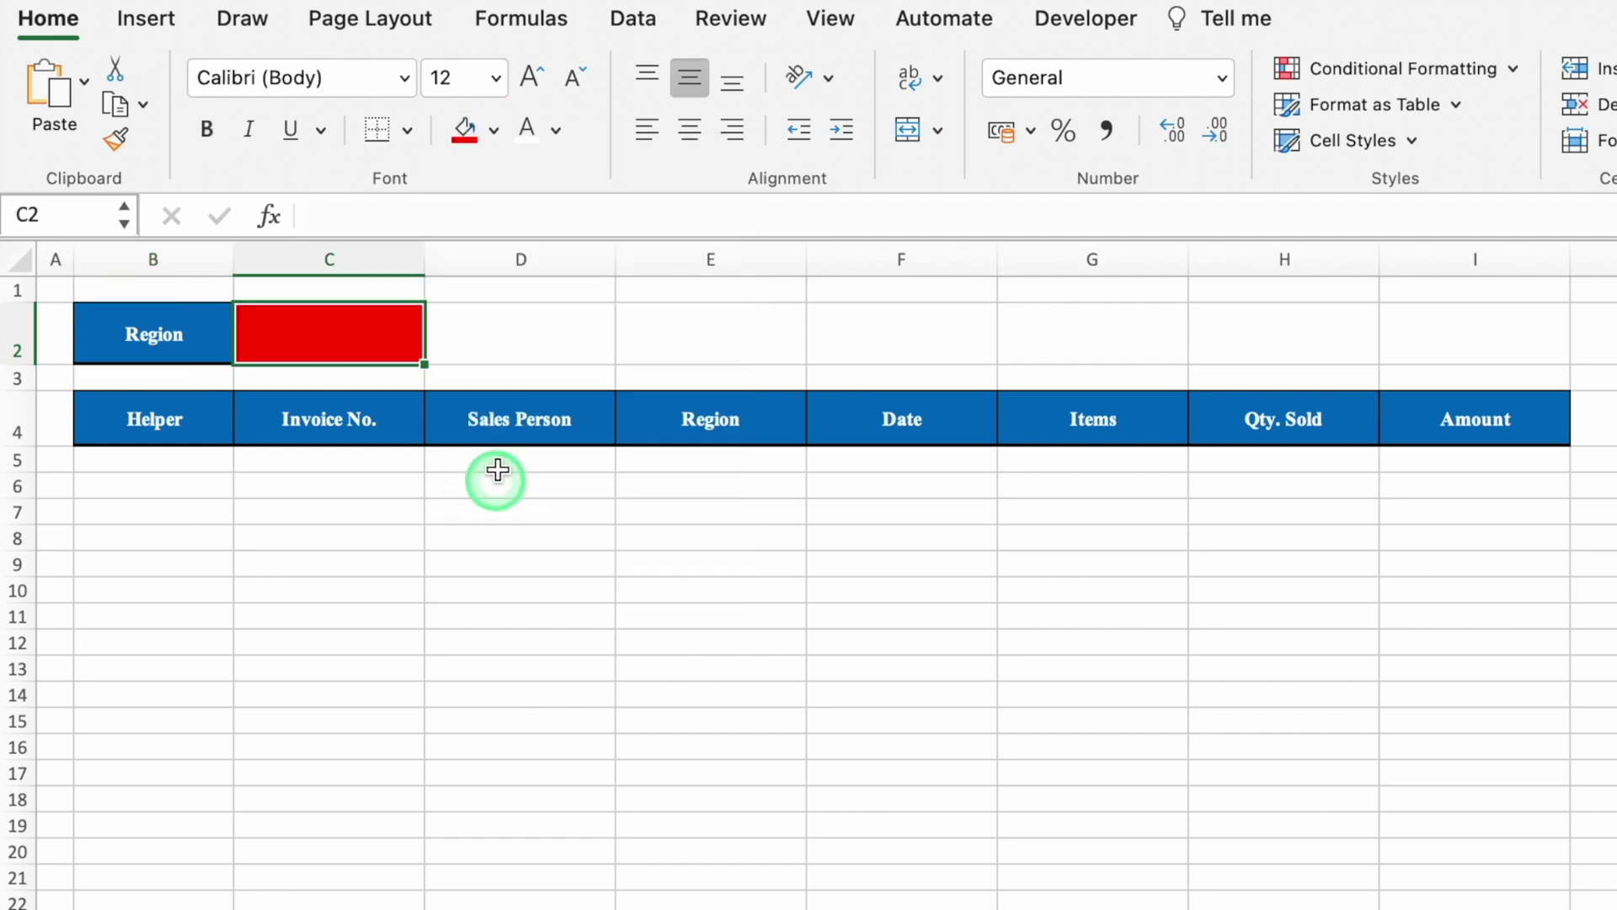
{"action": "left_click", "coordinate": [408, 129]}
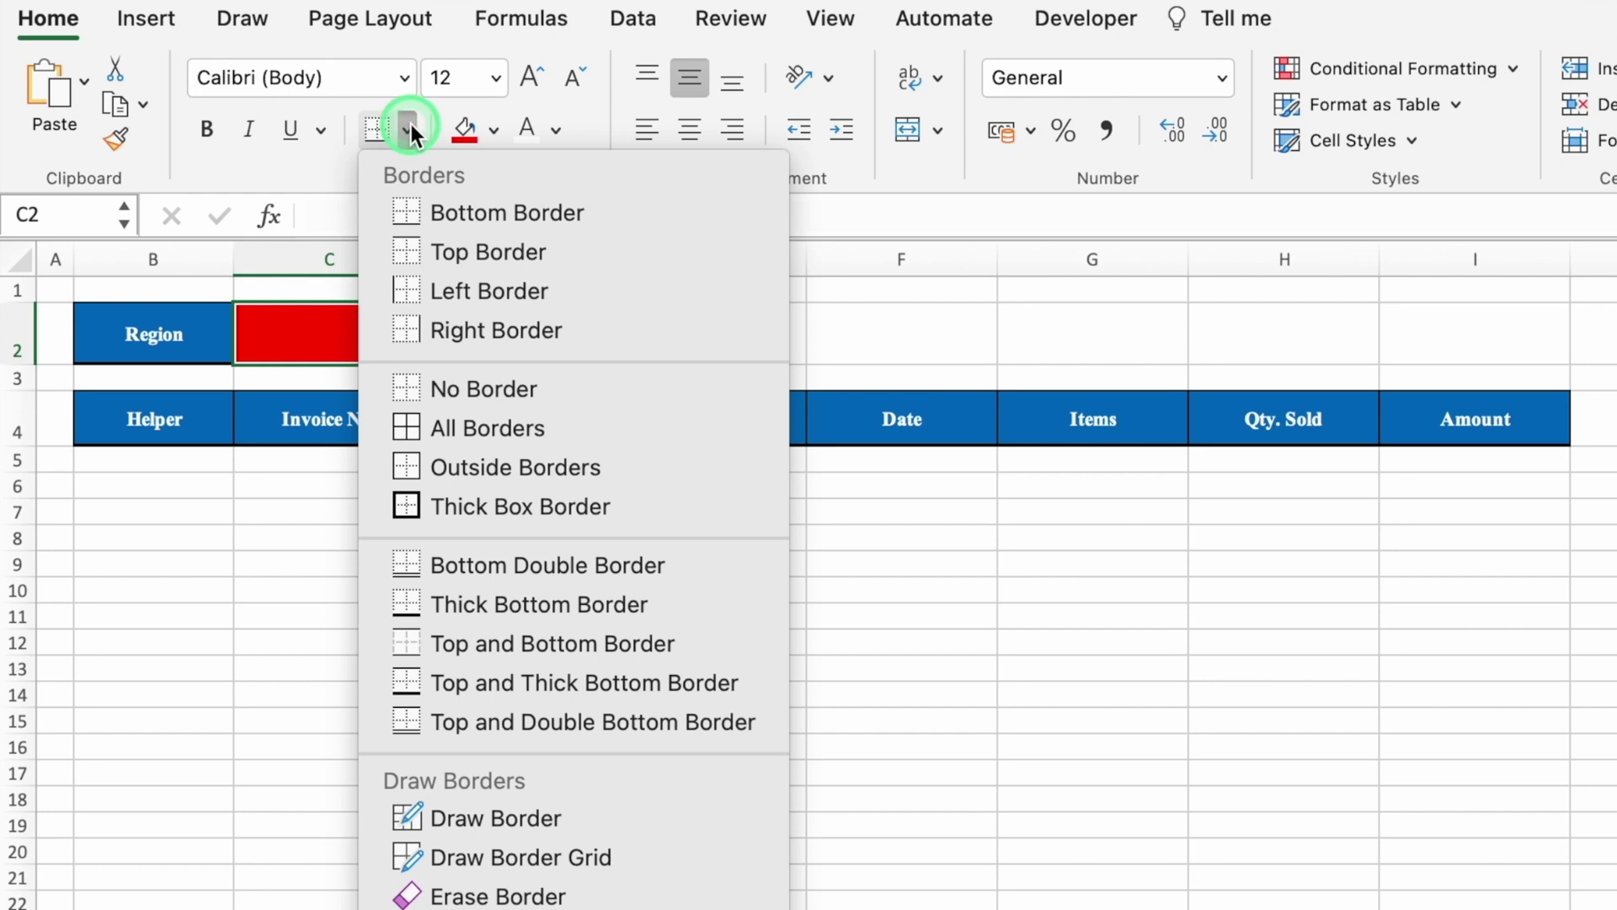
{"action": "left_click", "coordinate": [477, 425]}
- Set the font of B2:C2 to white and enlarge it to size 18
{"action": "left_click_drag", "start_coordinate": [188, 329], "coordinate": [260, 332]}
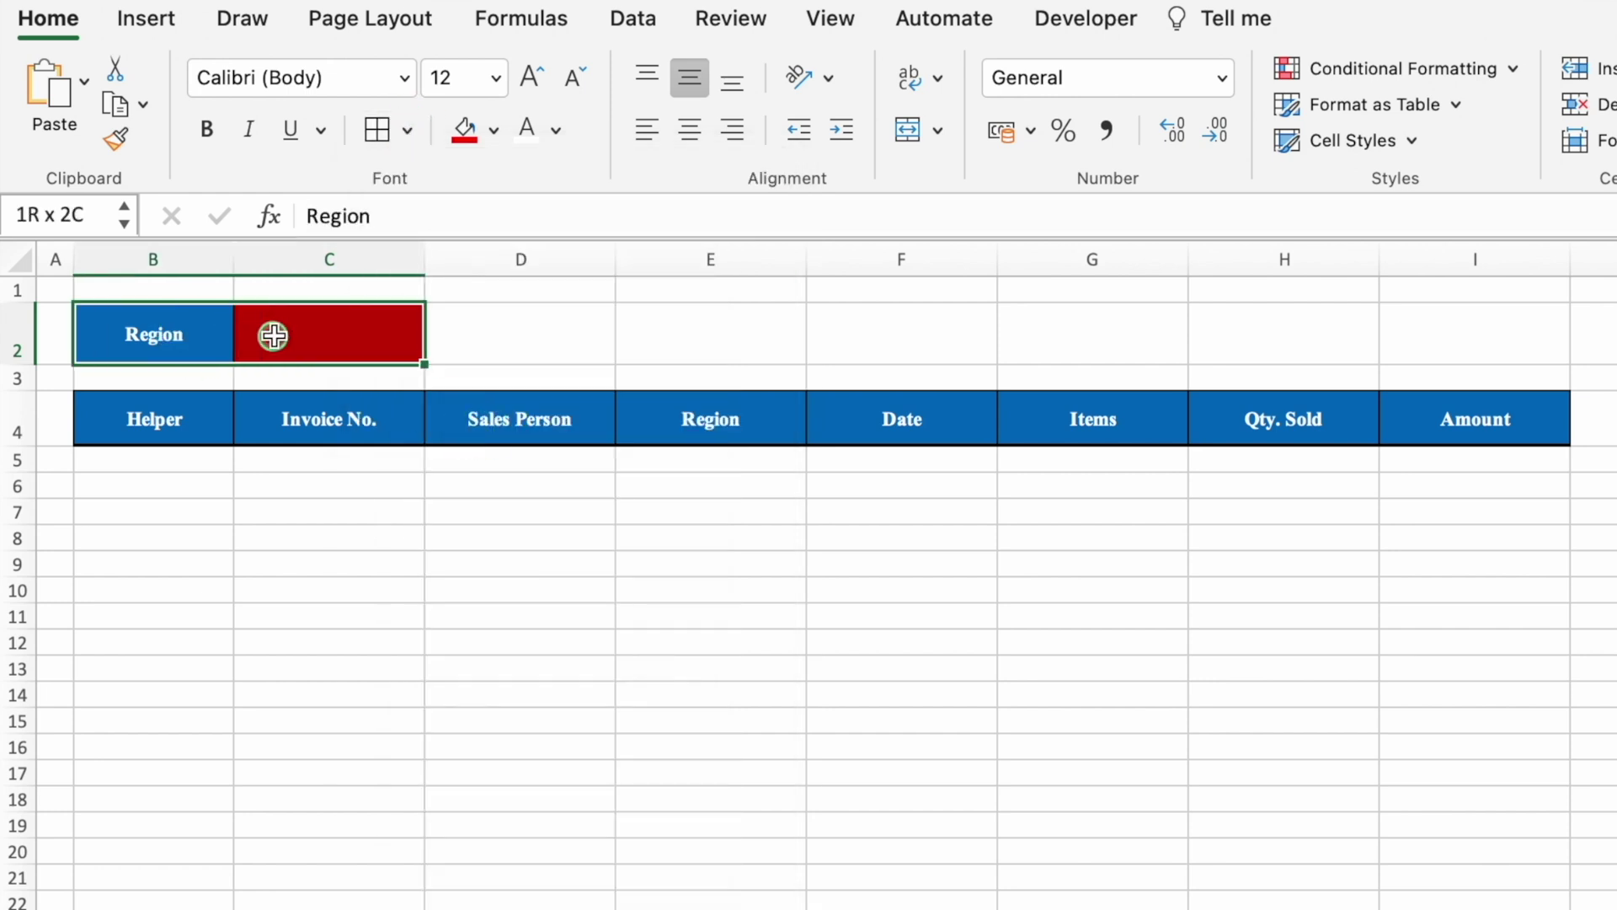
{"action": "left_click", "coordinate": [516, 124]}
{"action": "left_click", "coordinate": [534, 76]}
{"action": "left_click", "coordinate": [534, 75]}
{"action": "left_click", "coordinate": [534, 76]}
{"action": "left_click", "coordinate": [521, 564]}
- Apply all borders to the header row B4:I4
{"action": "left_click_drag", "start_coordinate": [152, 419], "coordinate": [1432, 419]}
{"action": "left_click", "coordinate": [383, 133]}
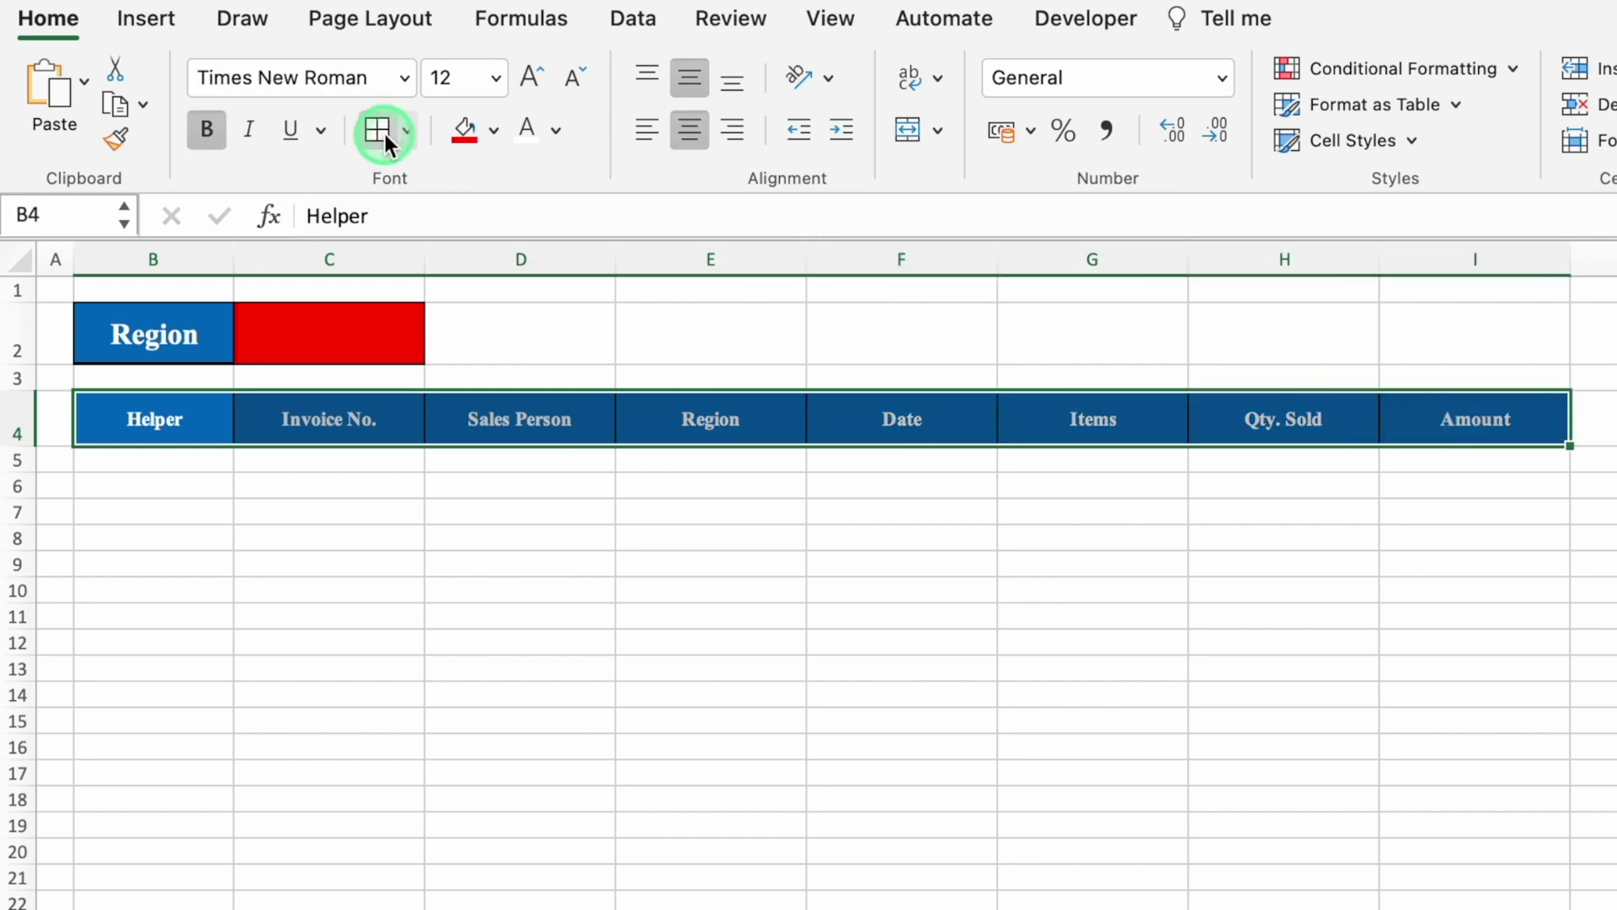
{"action": "left_click", "coordinate": [521, 615]}
- Move the Region label and the red cell from B2:C2 to C2:D2
{"action": "left_click_drag", "start_coordinate": [130, 335], "coordinate": [318, 342]}
{"action": "key", "text": "super+c"}
{"action": "left_click", "coordinate": [370, 335]}
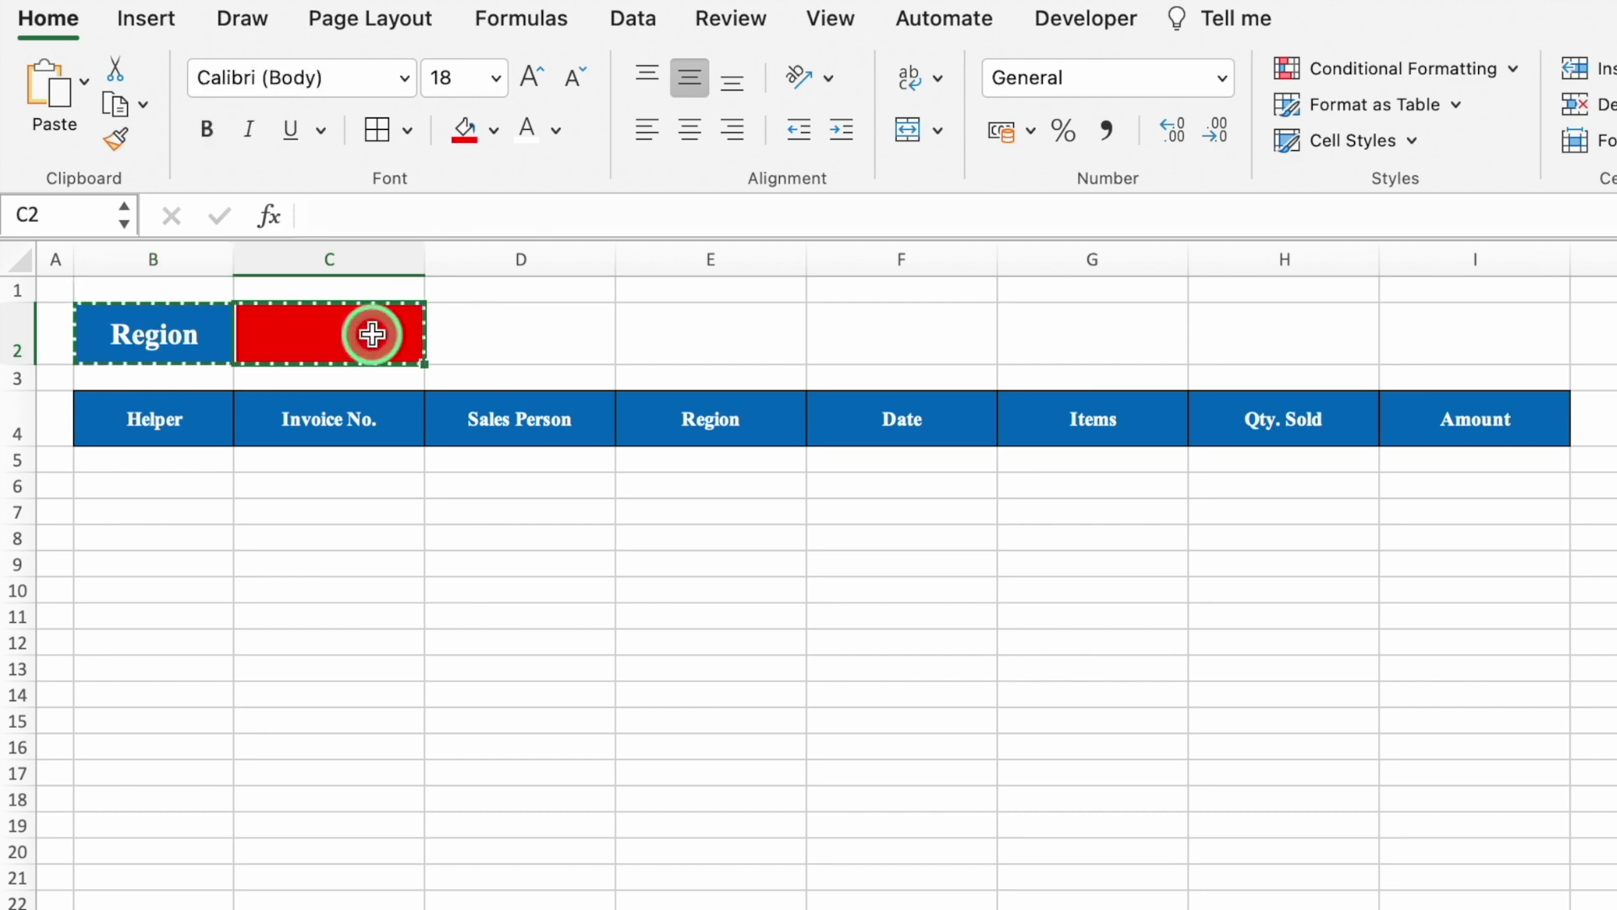
{"action": "key", "text": "super+v"}
{"action": "left_click", "coordinate": [396, 615]}
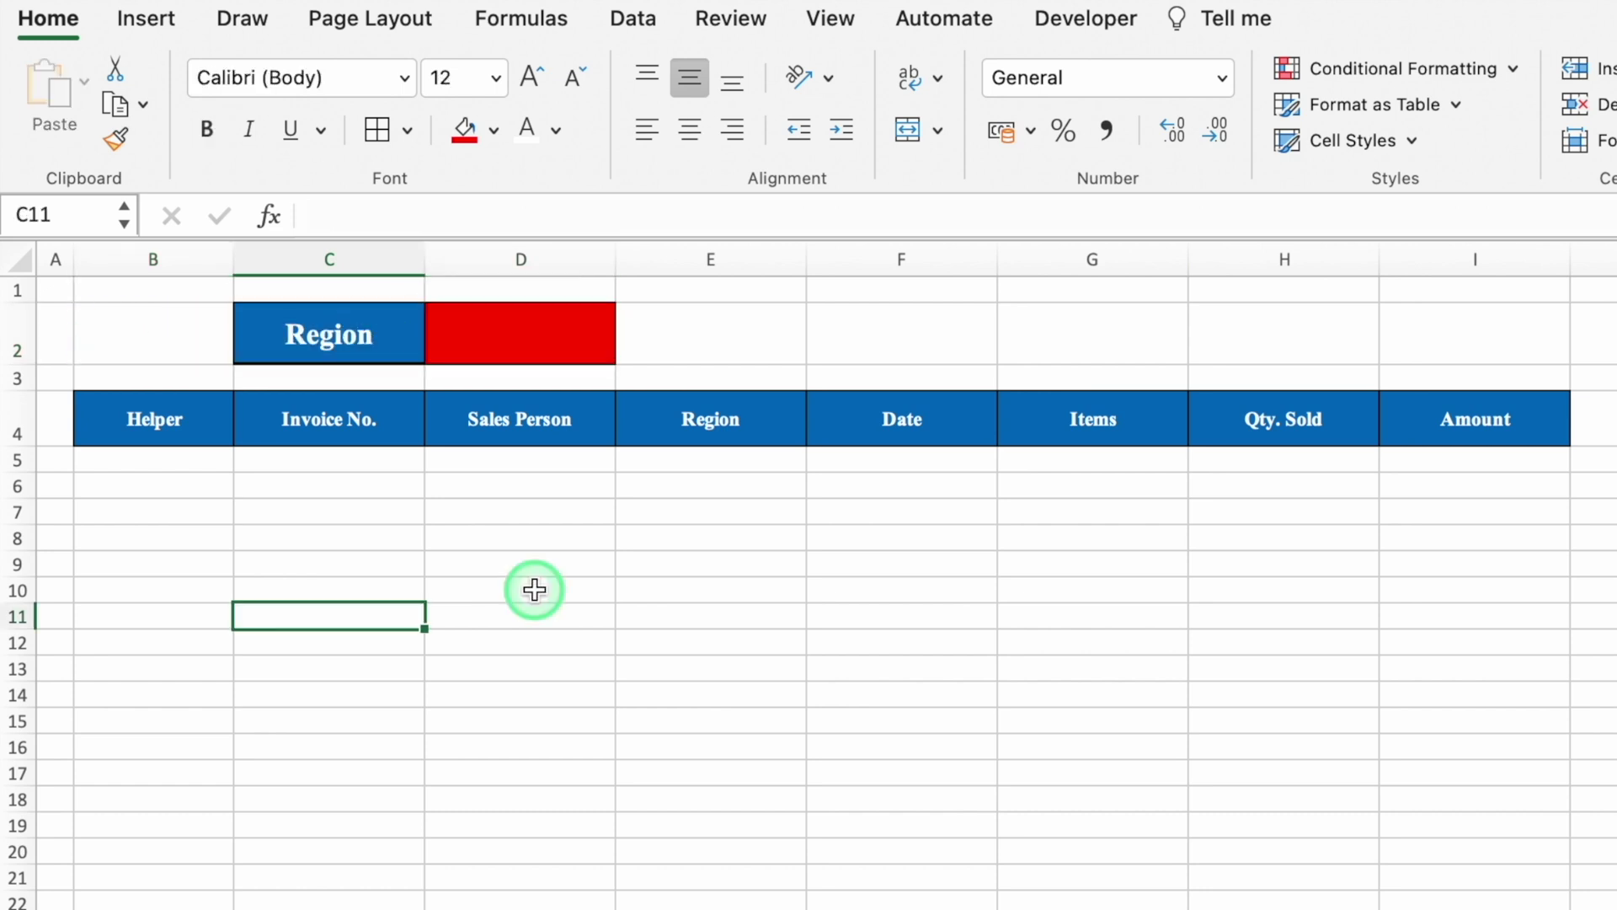
{"action": "left_click", "coordinate": [526, 564]}
{"action": "left_click_drag", "start_coordinate": [317, 337], "coordinate": [505, 330]}
- Add a list data validation to D2 with the source ='Data Entry'!$D$3:$D$174
{"action": "left_click", "coordinate": [573, 346]}
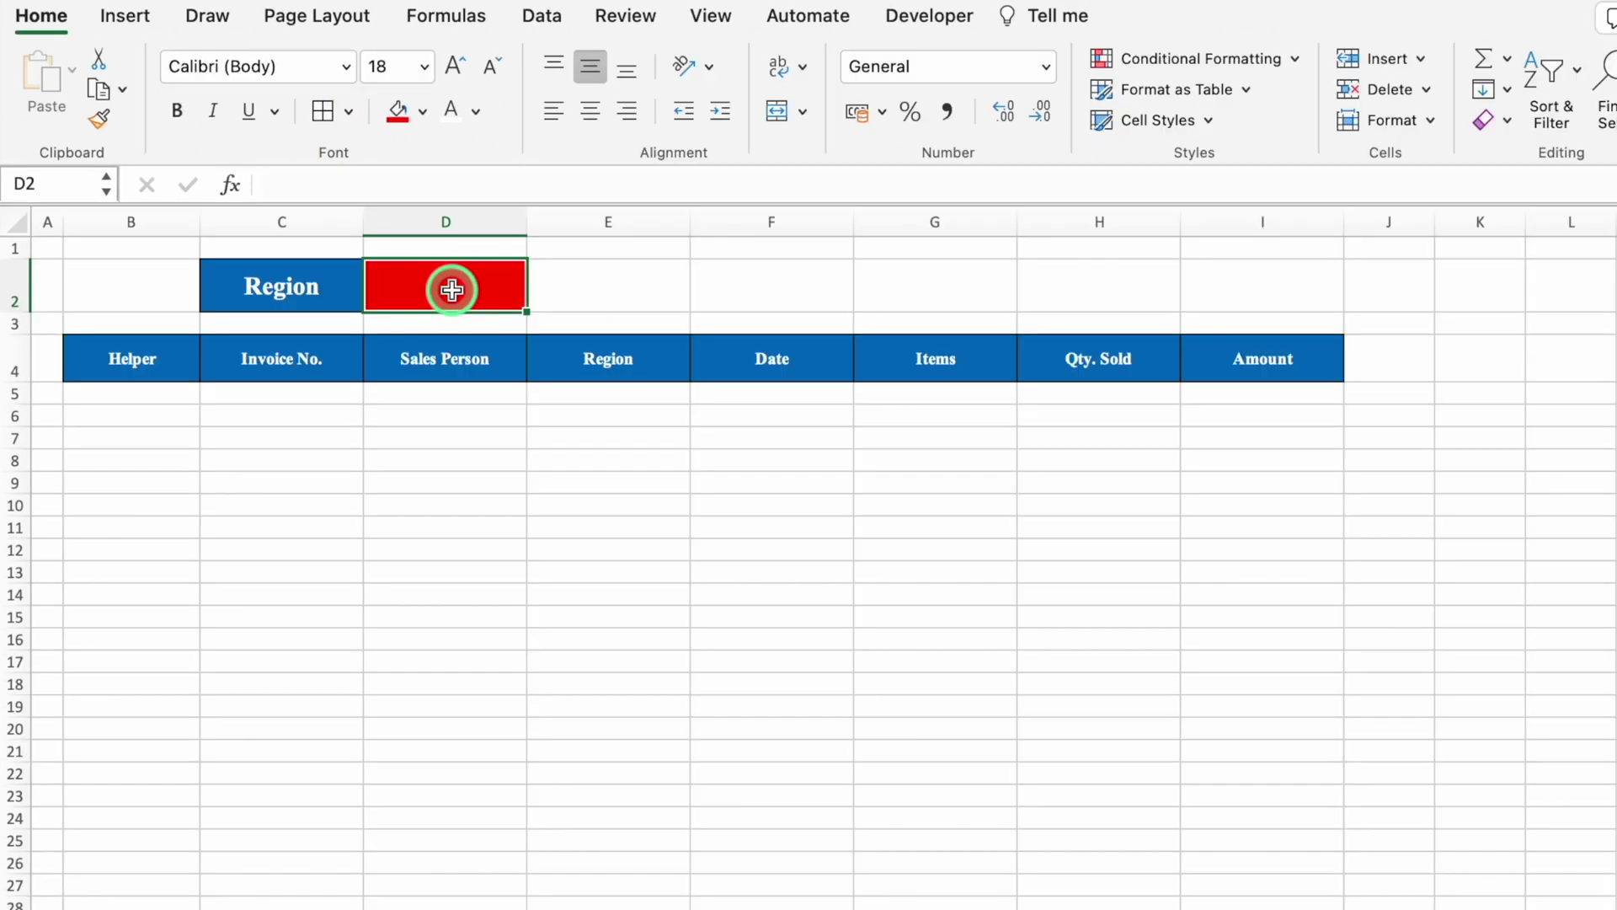
{"action": "left_click", "coordinate": [633, 18]}
{"action": "left_click", "coordinate": [1347, 66]}
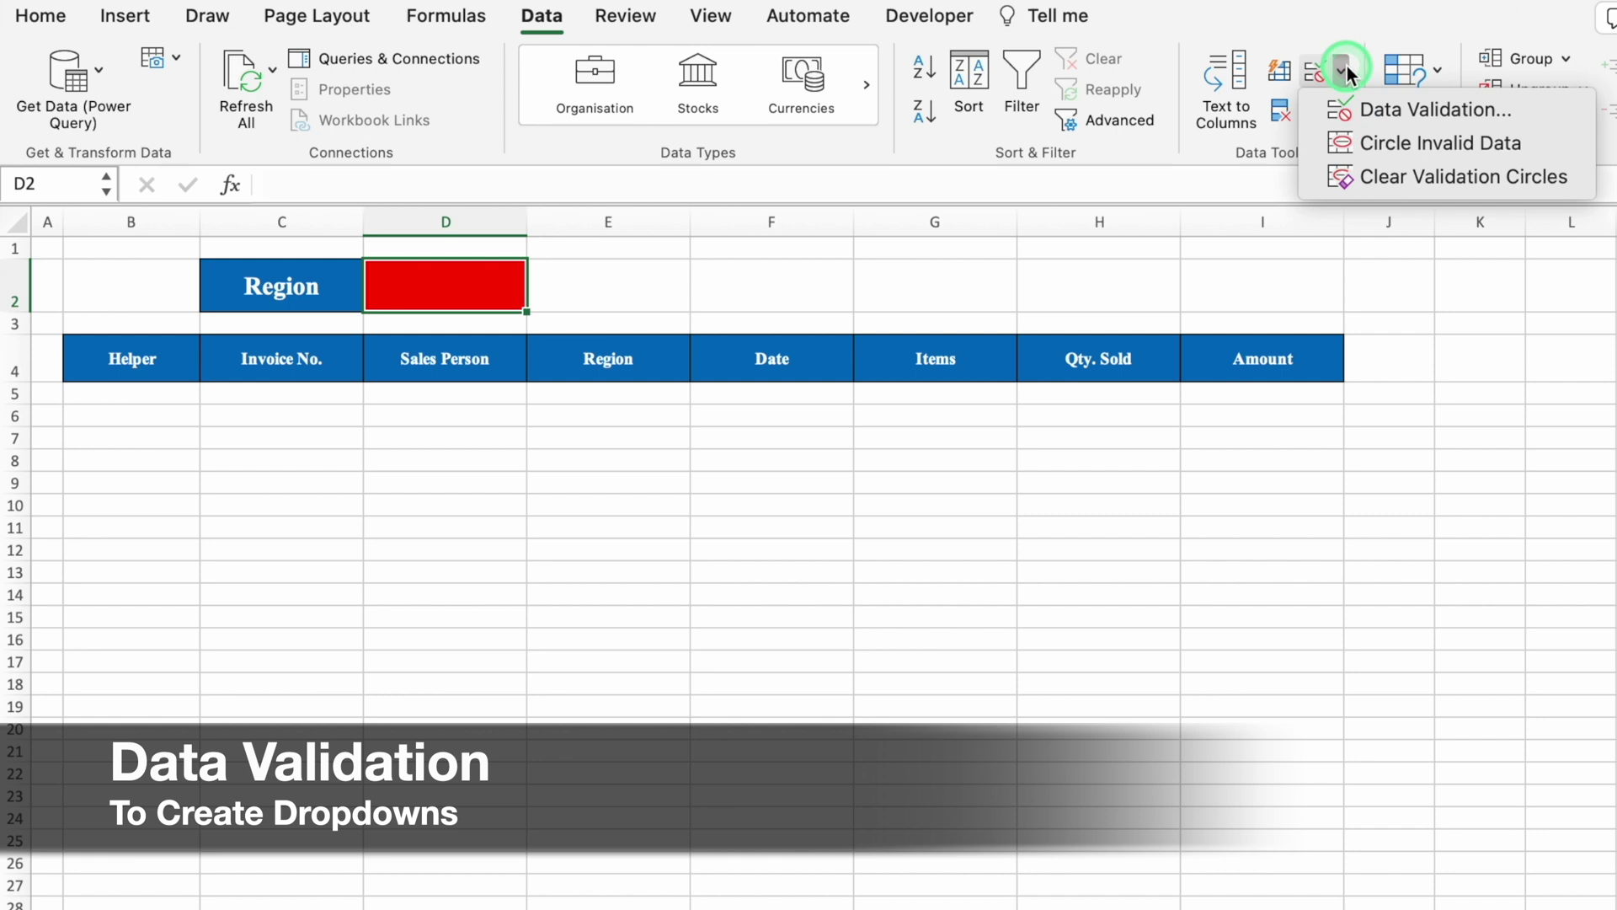
{"action": "left_click", "coordinate": [1394, 104]}
{"action": "left_click", "coordinate": [1087, 327]}
{"action": "left_click", "coordinate": [881, 422]}
{"action": "left_click", "coordinate": [1154, 499]}
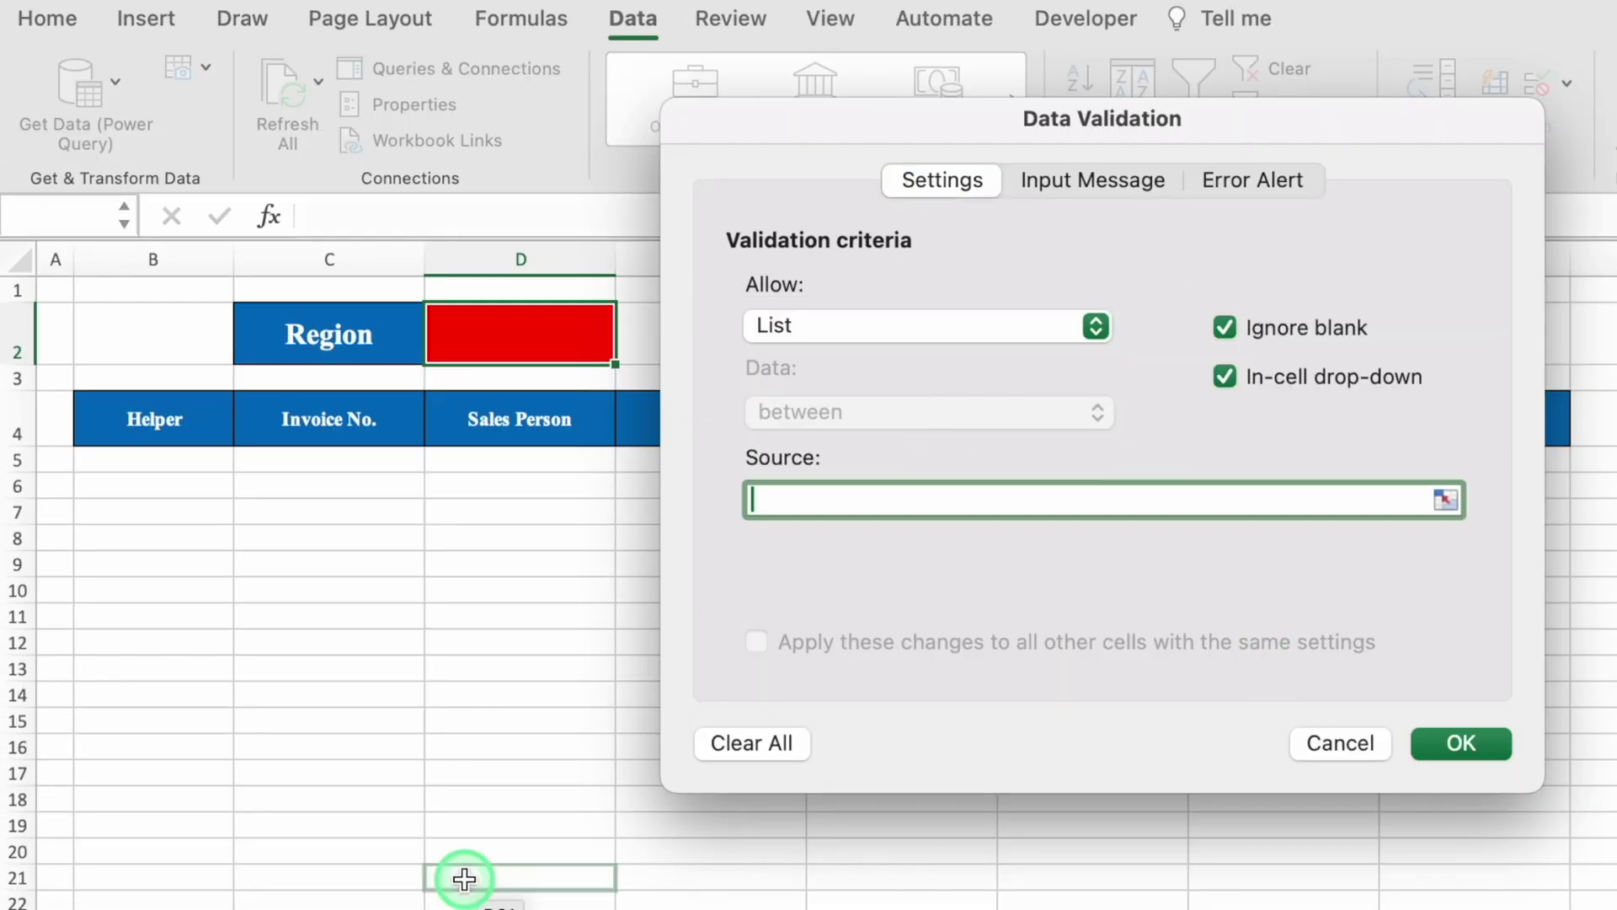
{"action": "key", "text": "ctrl+Page_Down"}
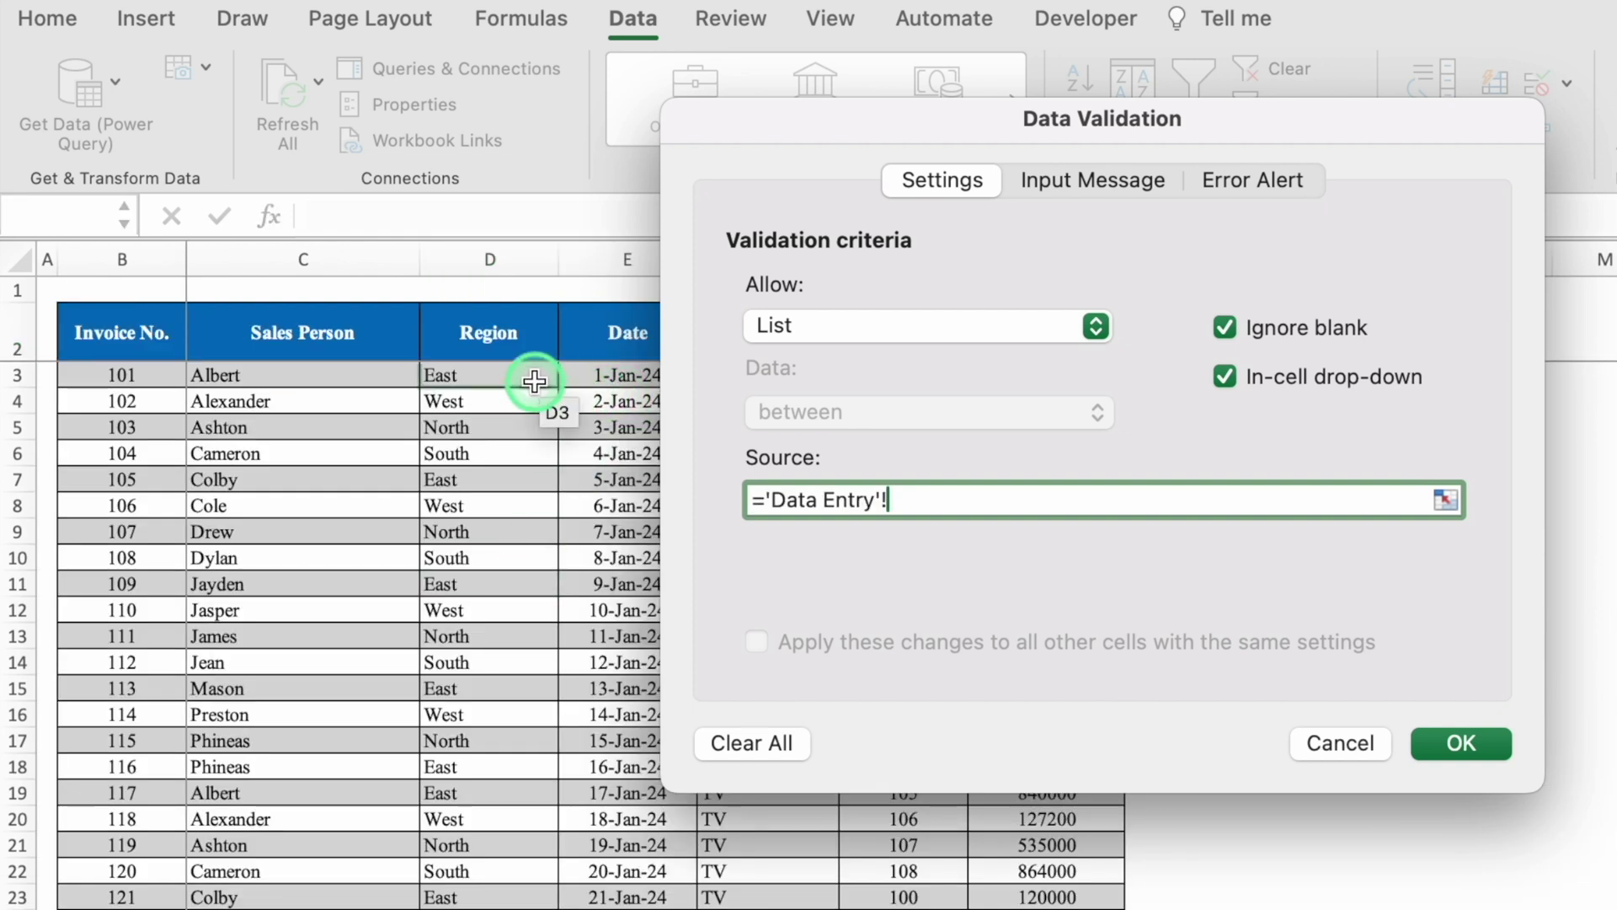
{"action": "left_click", "coordinate": [526, 374]}
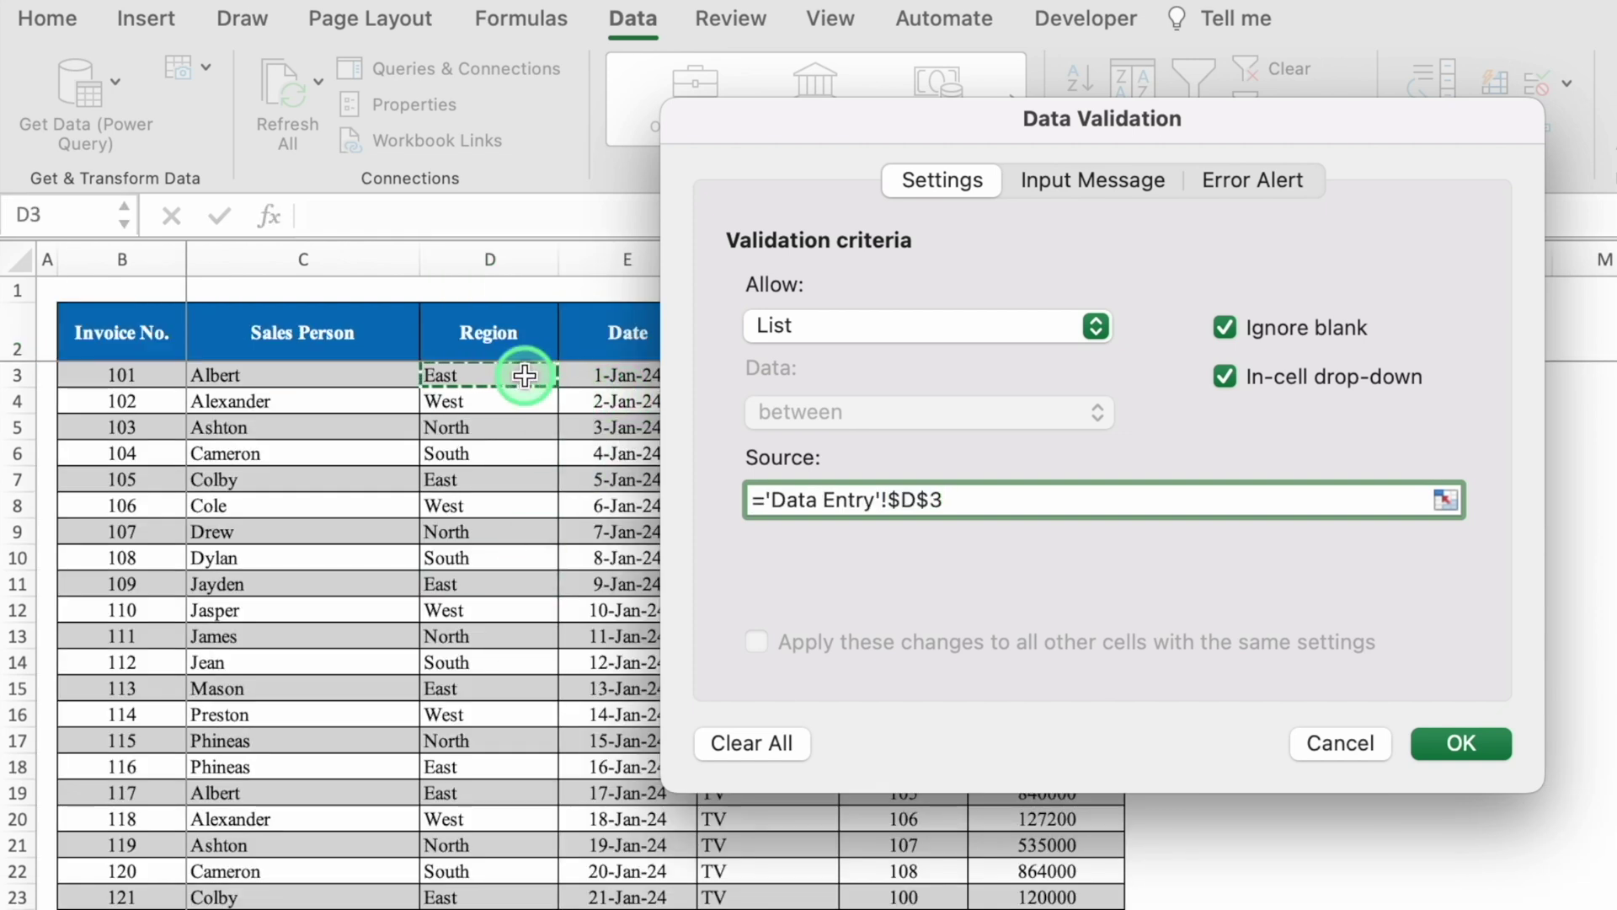
{"action": "key", "text": "ctrl+shift+Down"}
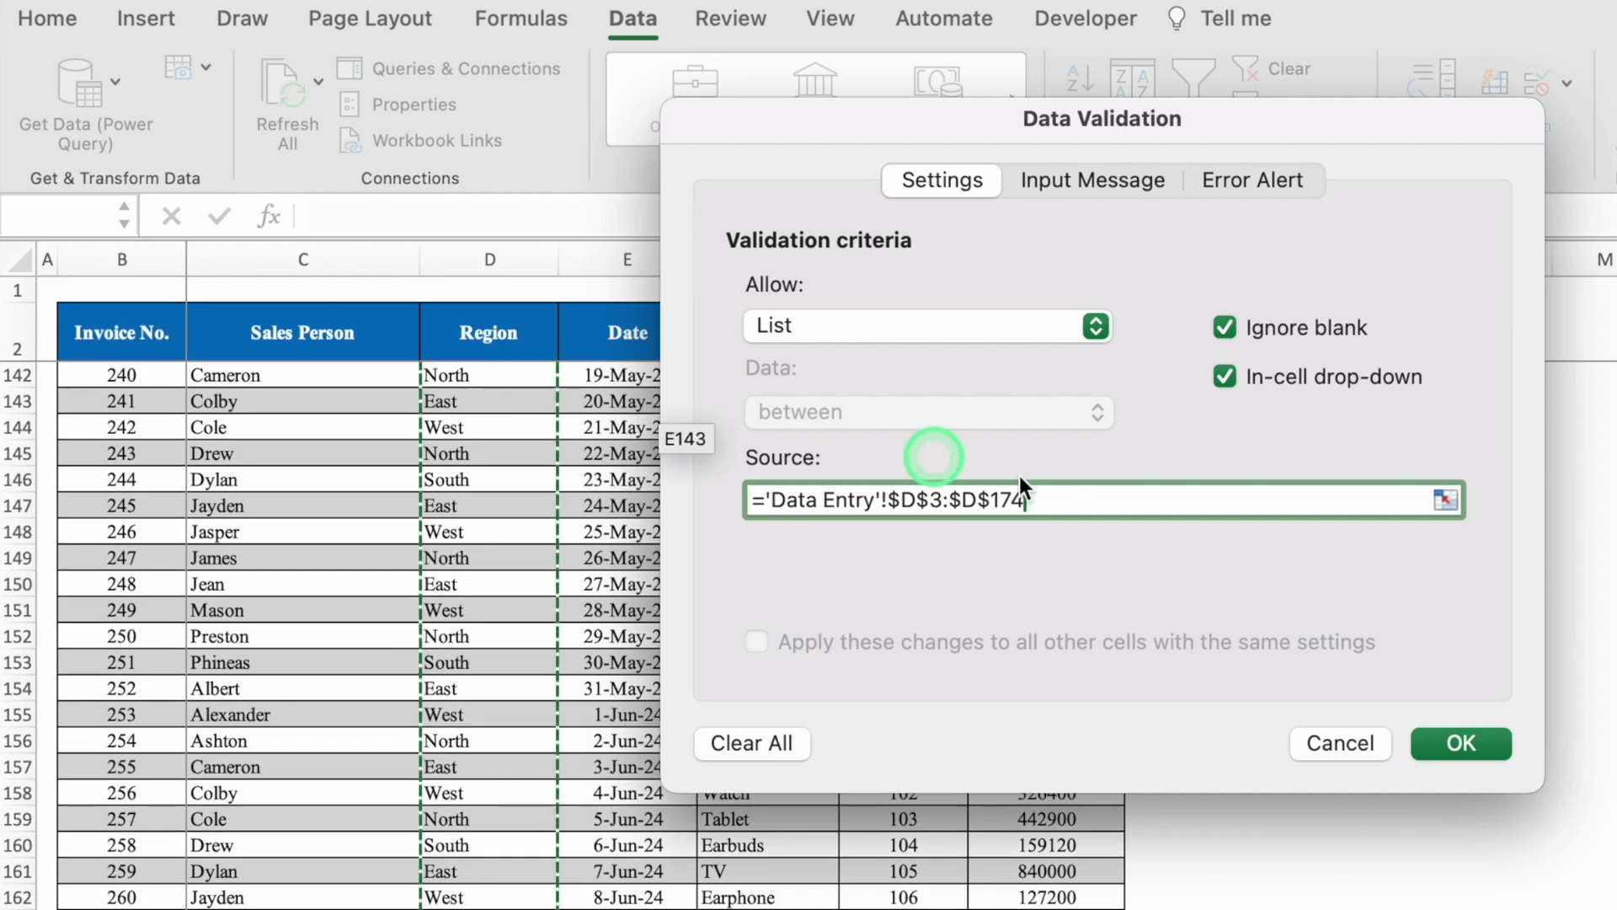
{"action": "left_click", "coordinate": [1470, 737]}
- Choose East from D2's drop-down and format it as centred Times New Roman in a font size larger than 18
{"action": "left_click", "coordinate": [628, 345]}
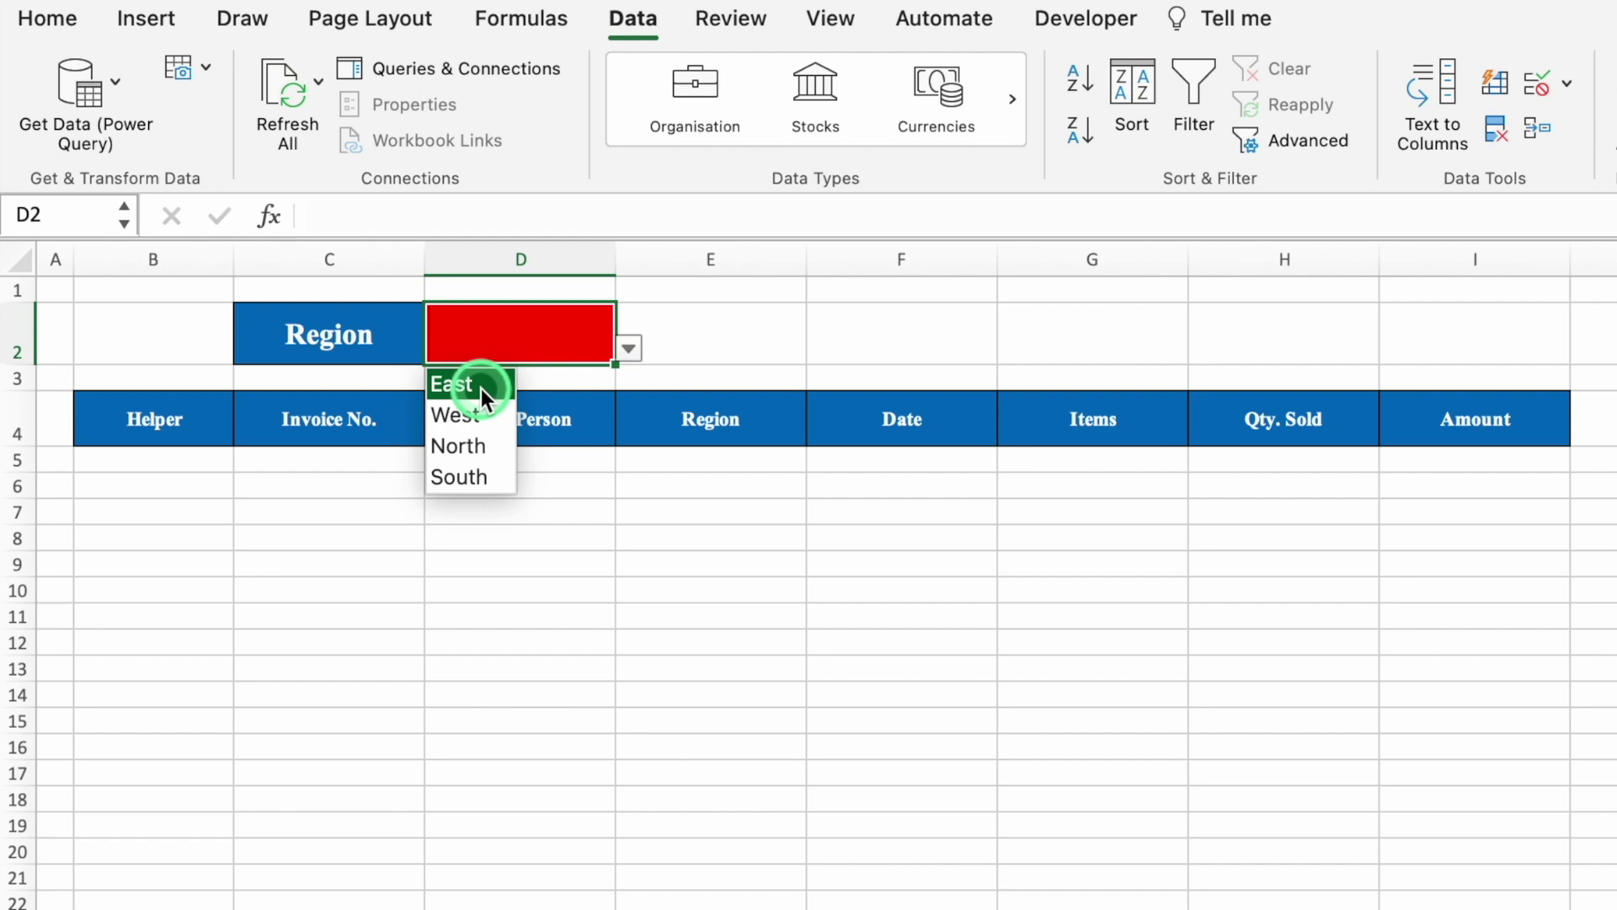
{"action": "left_click", "coordinate": [482, 388]}
{"action": "left_click", "coordinate": [53, 20]}
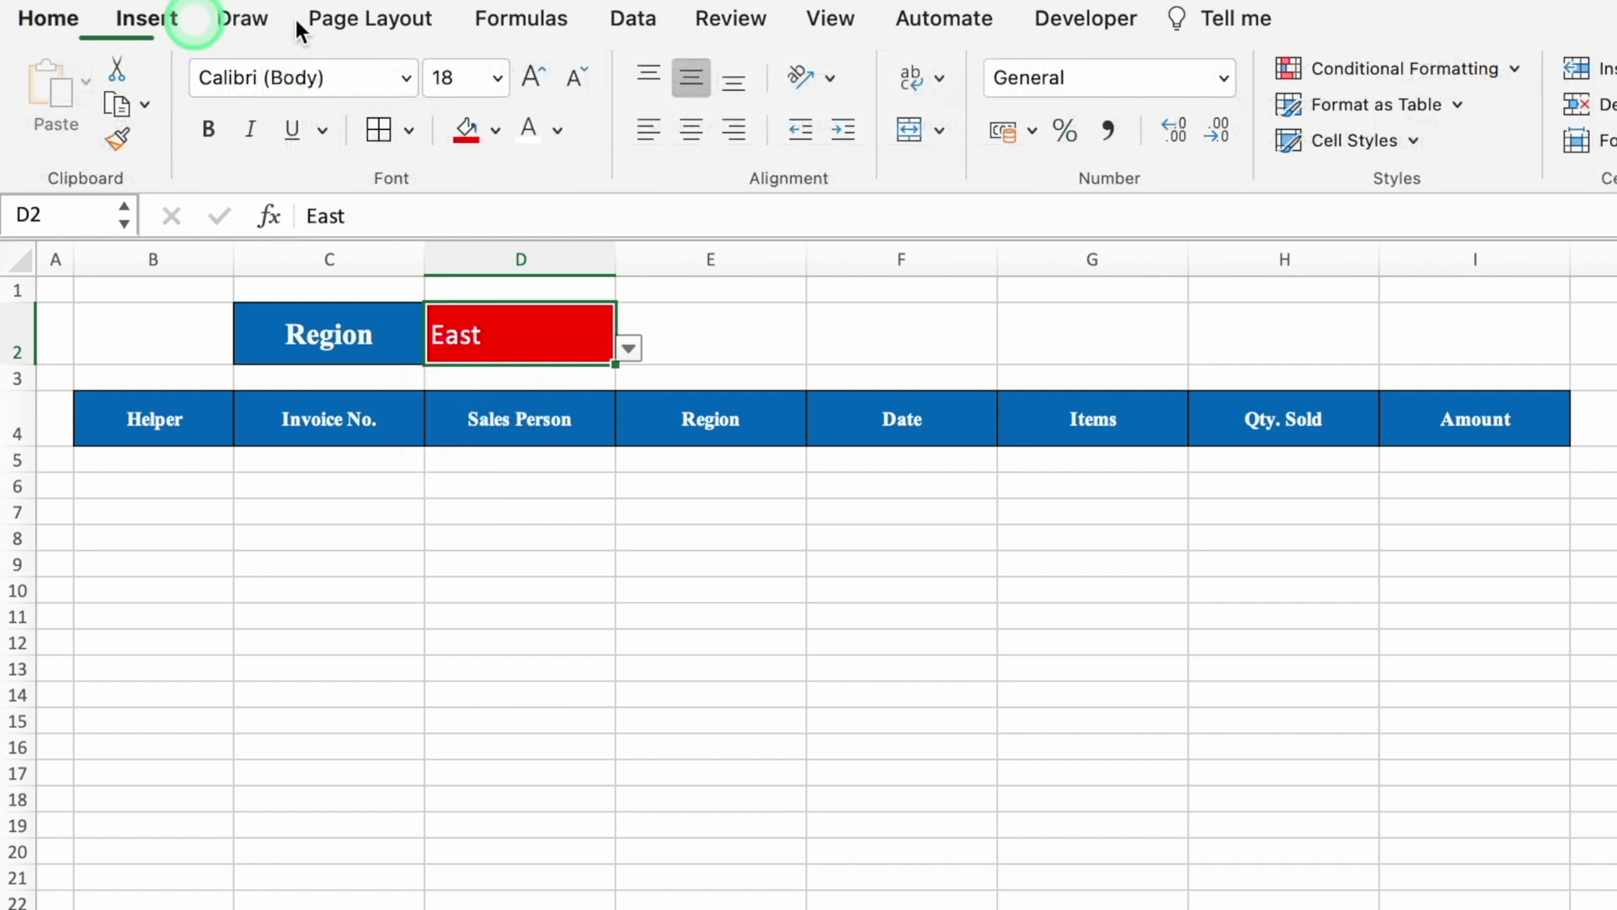
{"action": "left_click", "coordinate": [404, 77]}
{"action": "mouse_move", "coordinate": [387, 366]}
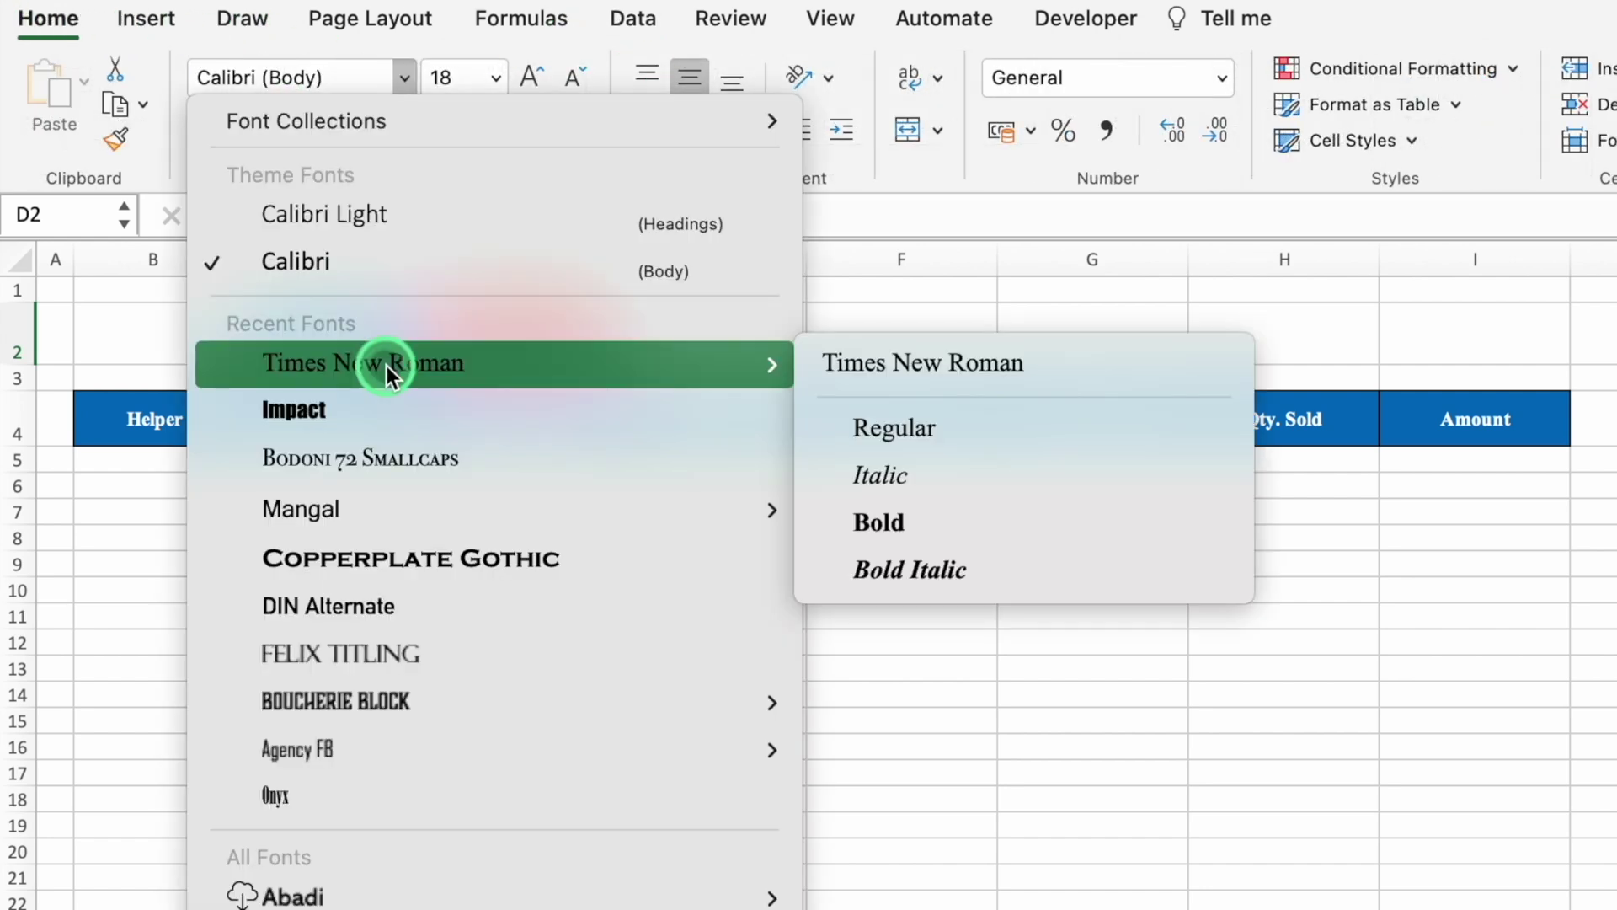
{"action": "left_click", "coordinate": [387, 365]}
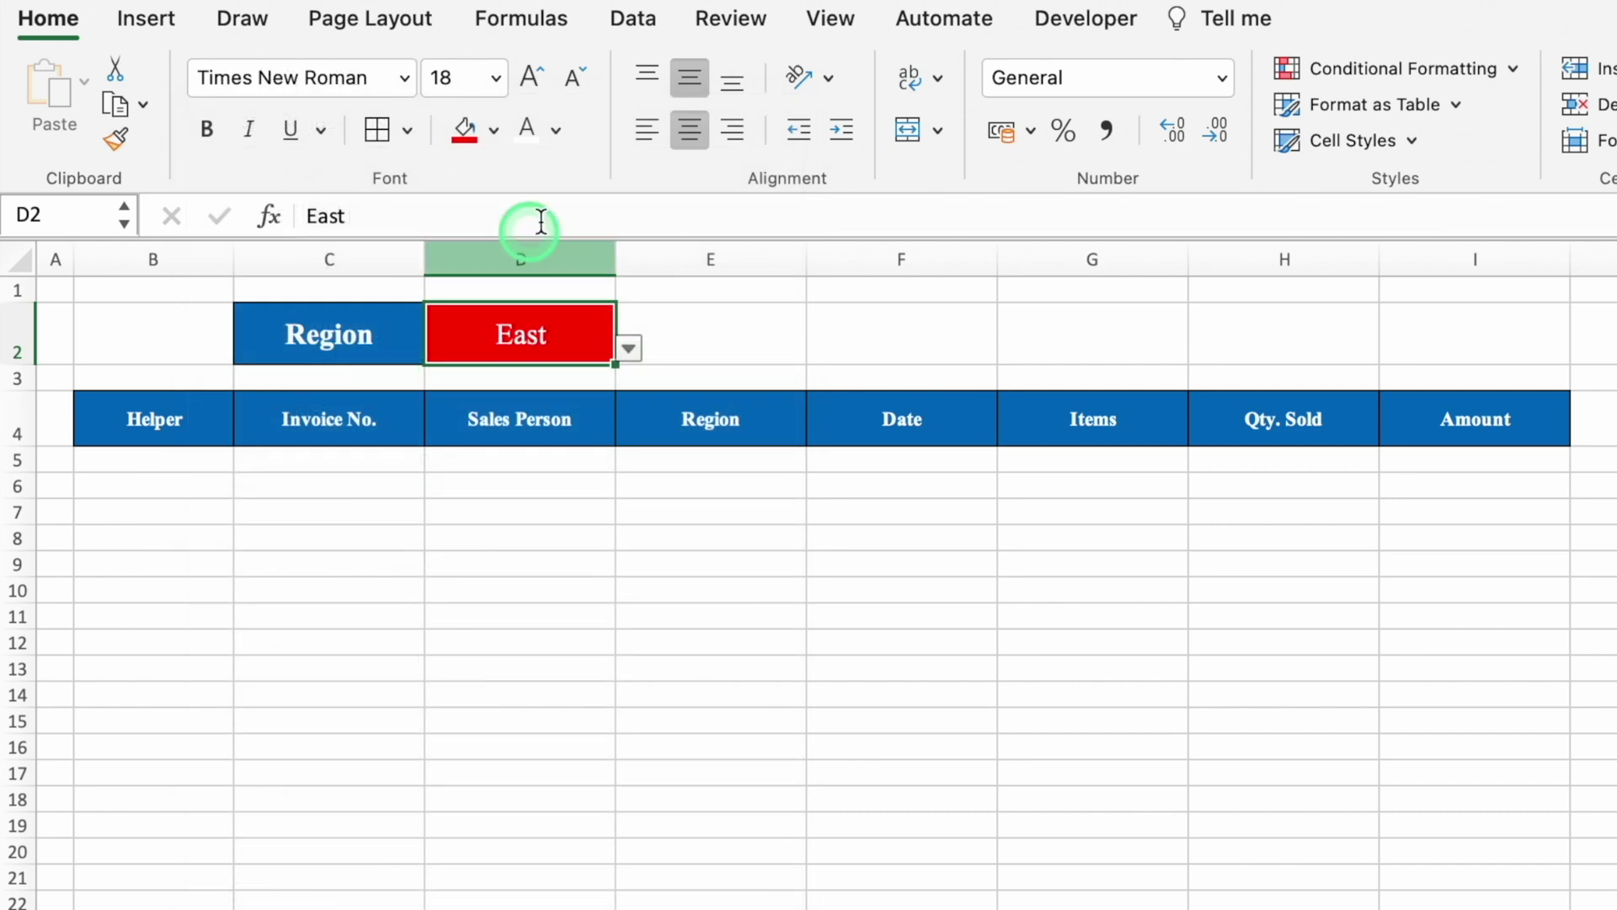
{"action": "left_click", "coordinate": [529, 83]}
{"action": "left_click", "coordinate": [528, 76]}
{"action": "left_click", "coordinate": [529, 76]}
{"action": "left_click", "coordinate": [362, 563]}
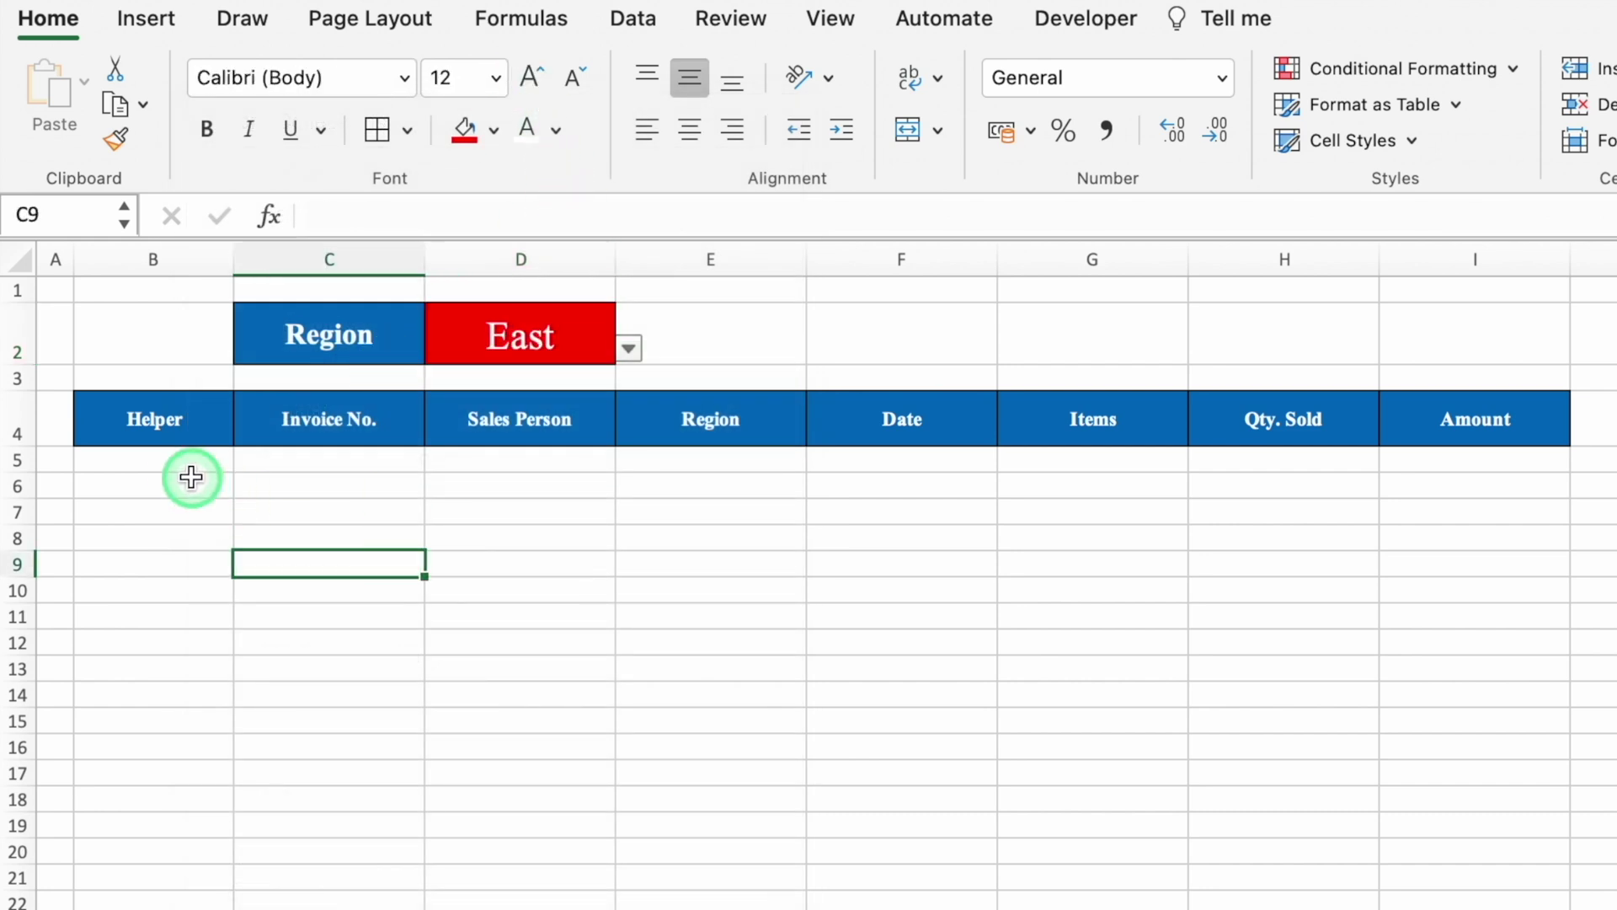
- Enter =IF($D$2='Data Entry'!D3,'Data Entry'!B3,"") in B5 under Helper and centre the cell horizontally
{"action": "left_click", "coordinate": [179, 465]}
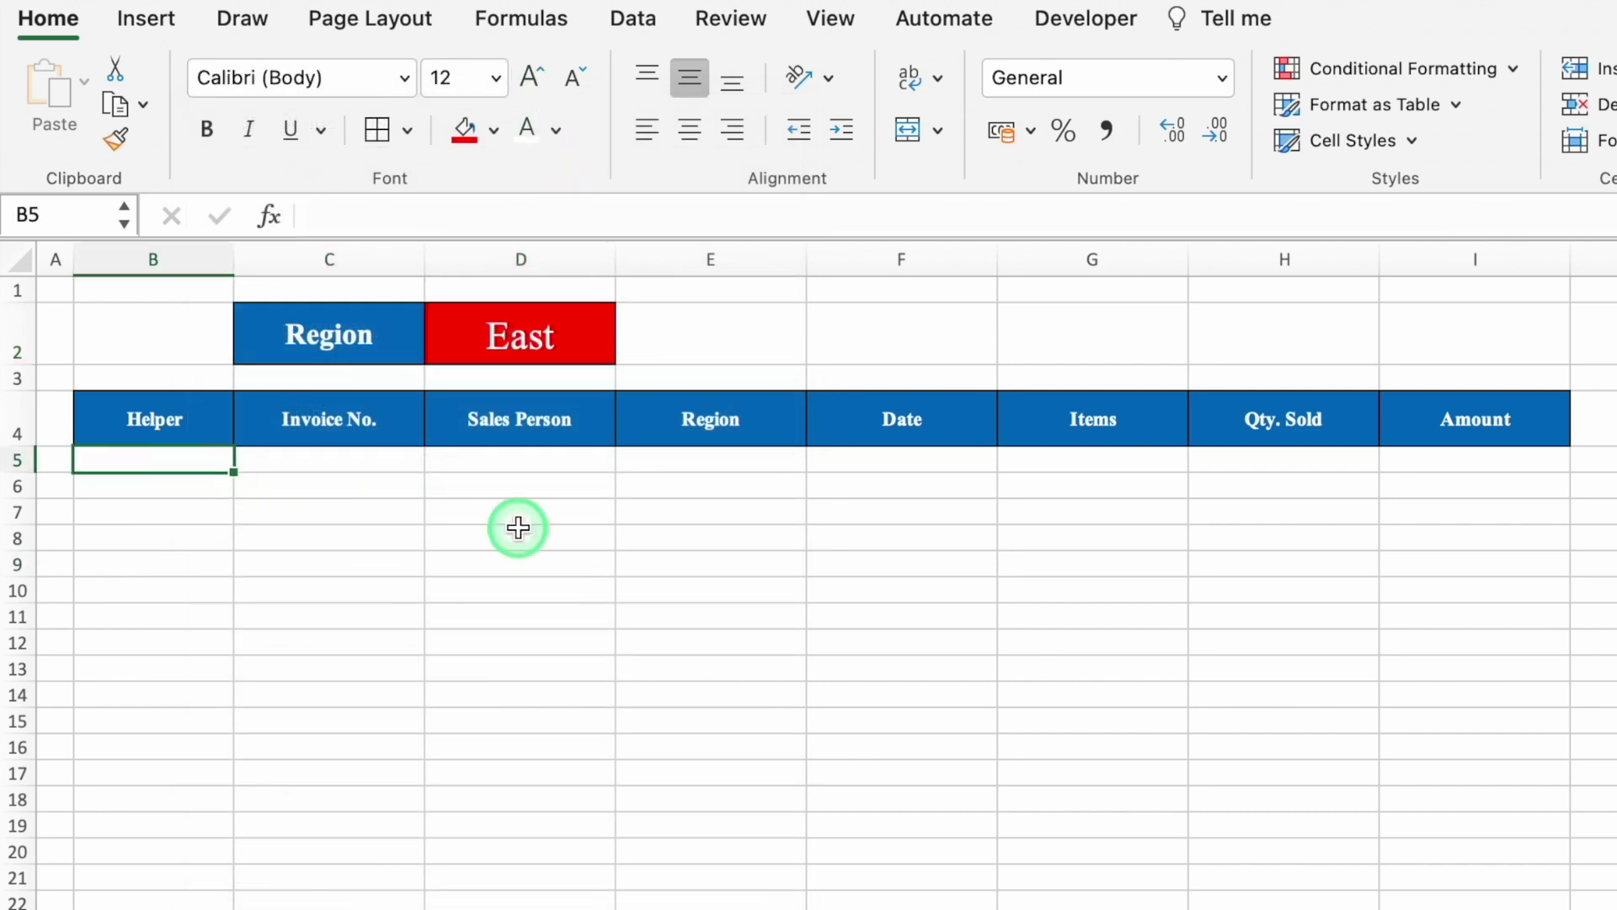
{"action": "type", "text": "=if"}
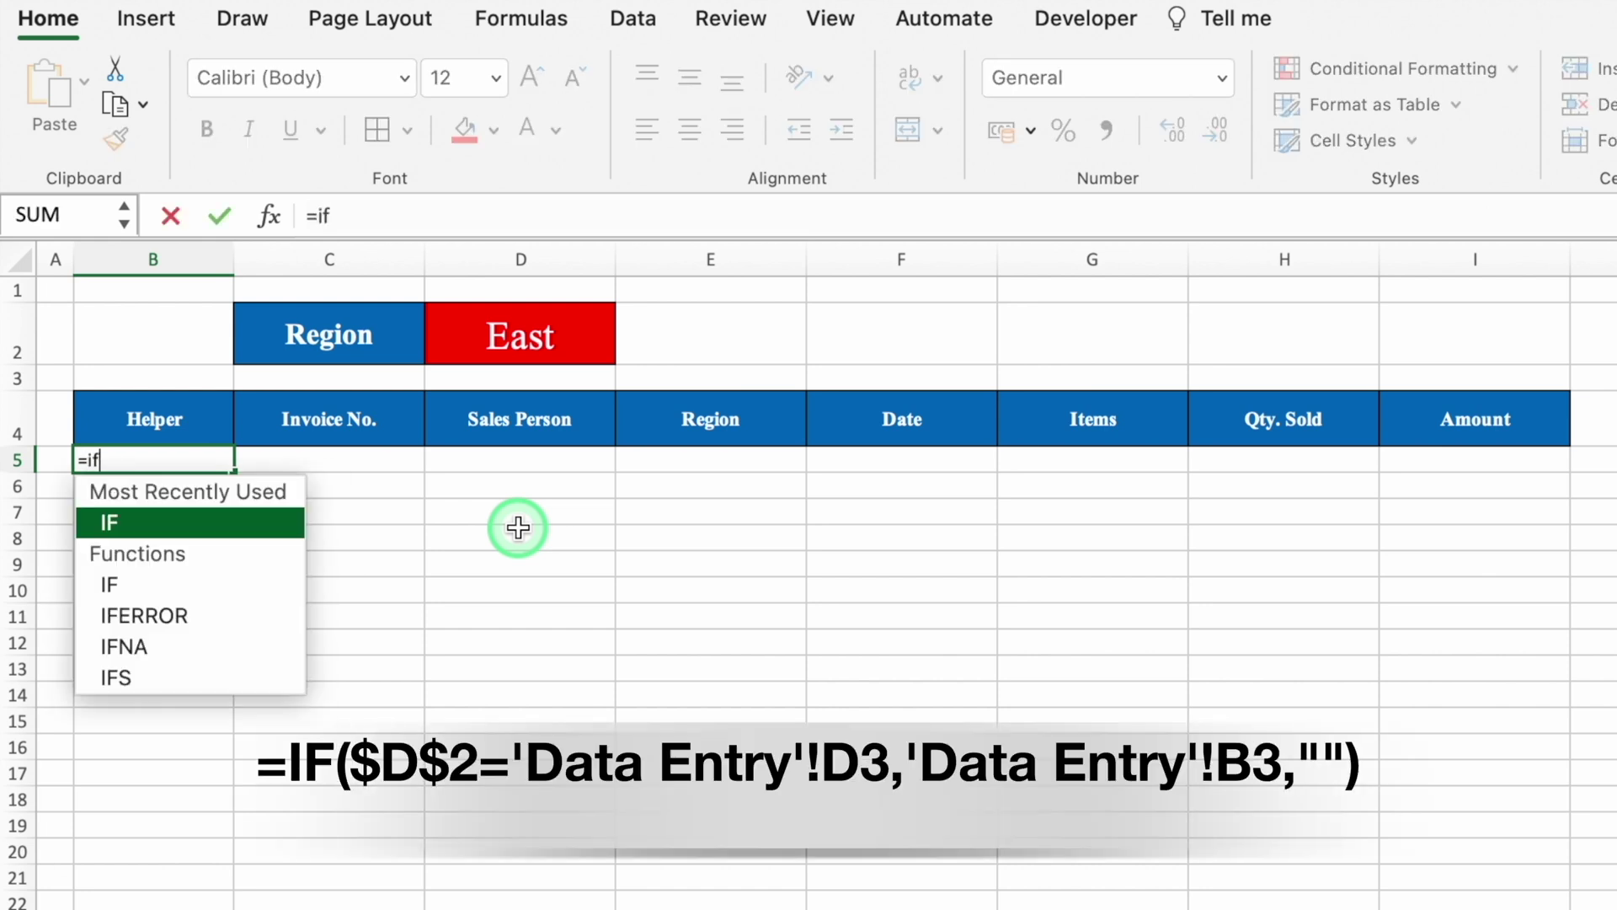
{"action": "double_click", "coordinate": [178, 522]}
{"action": "left_click", "coordinate": [516, 331]}
{"action": "key", "text": "super+t"}
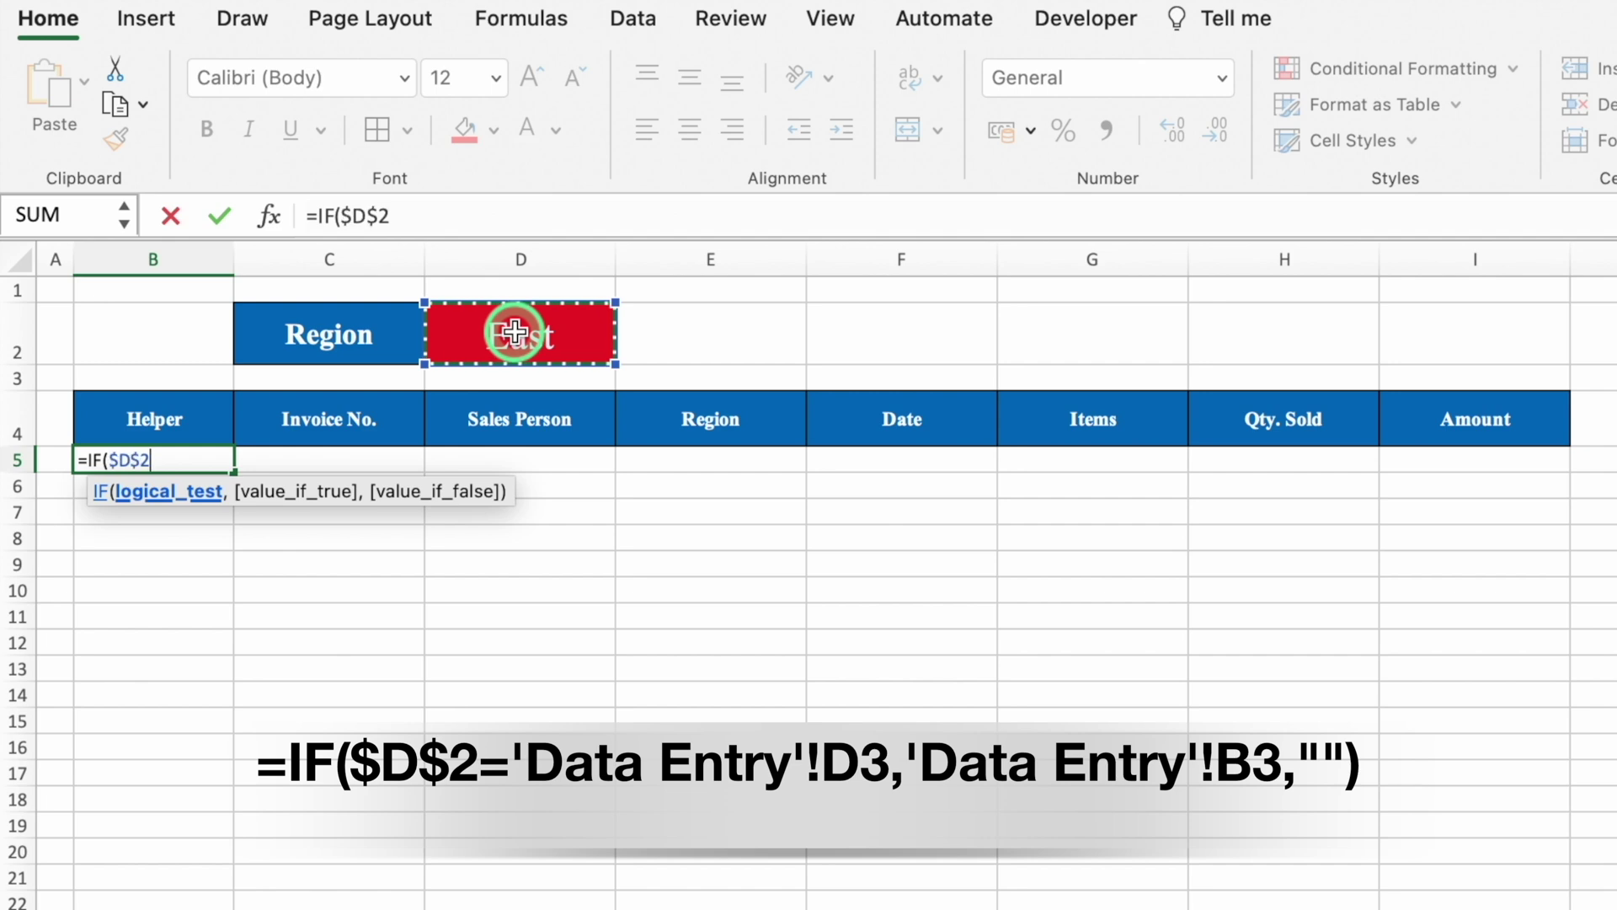
{"action": "type", "text": "="}
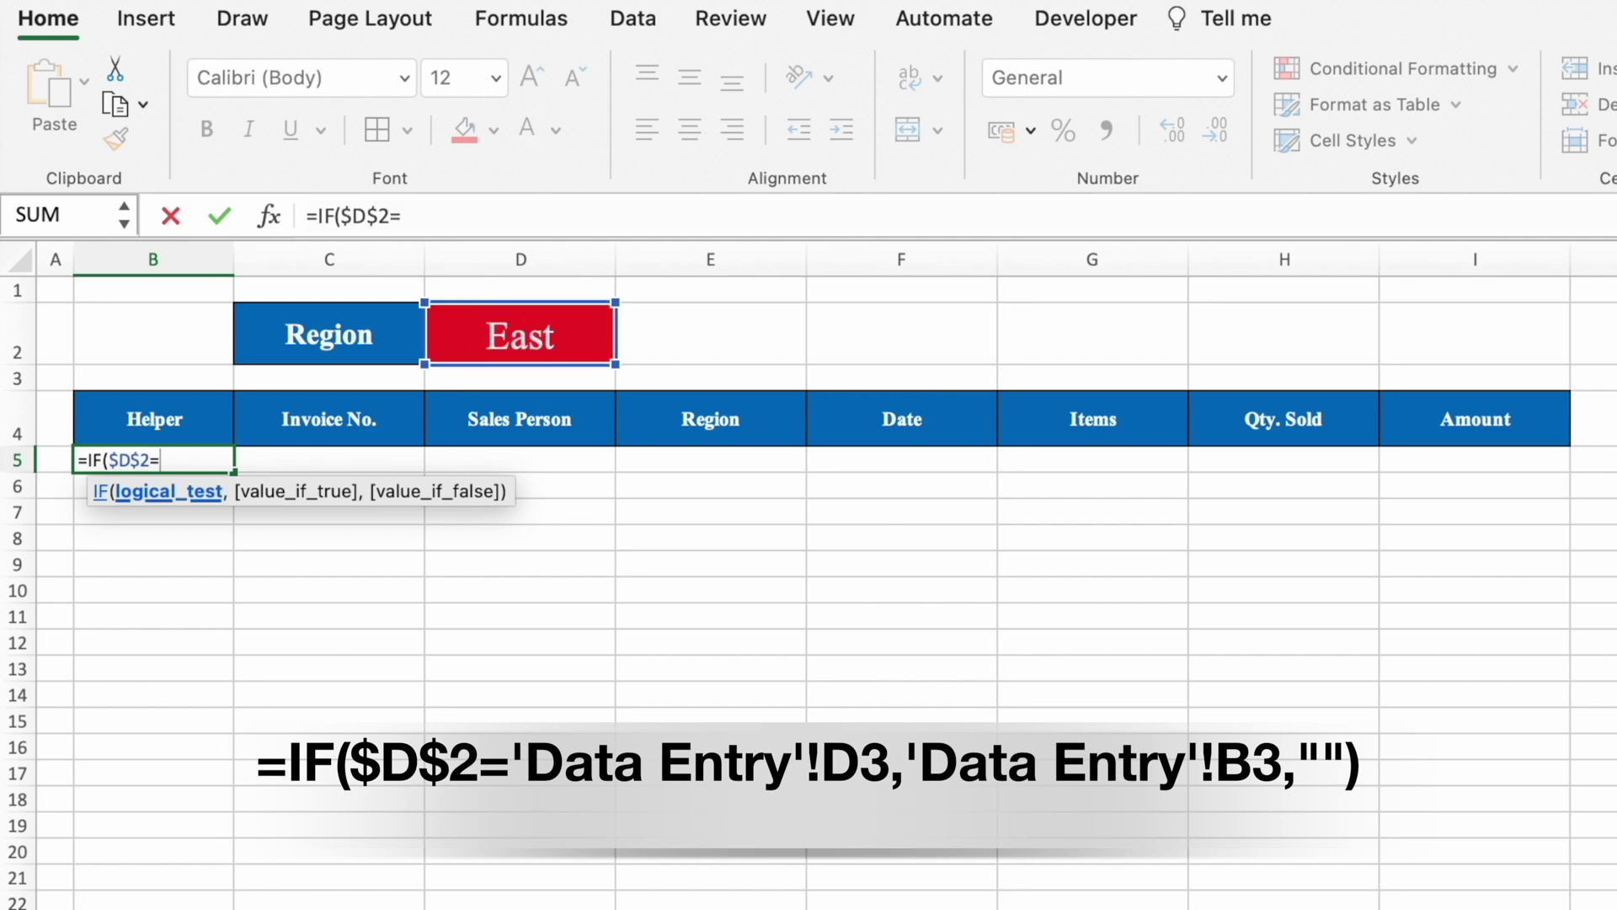
{"action": "key", "text": "ctrl+Page_Down"}
{"action": "left_click", "coordinate": [505, 383]}
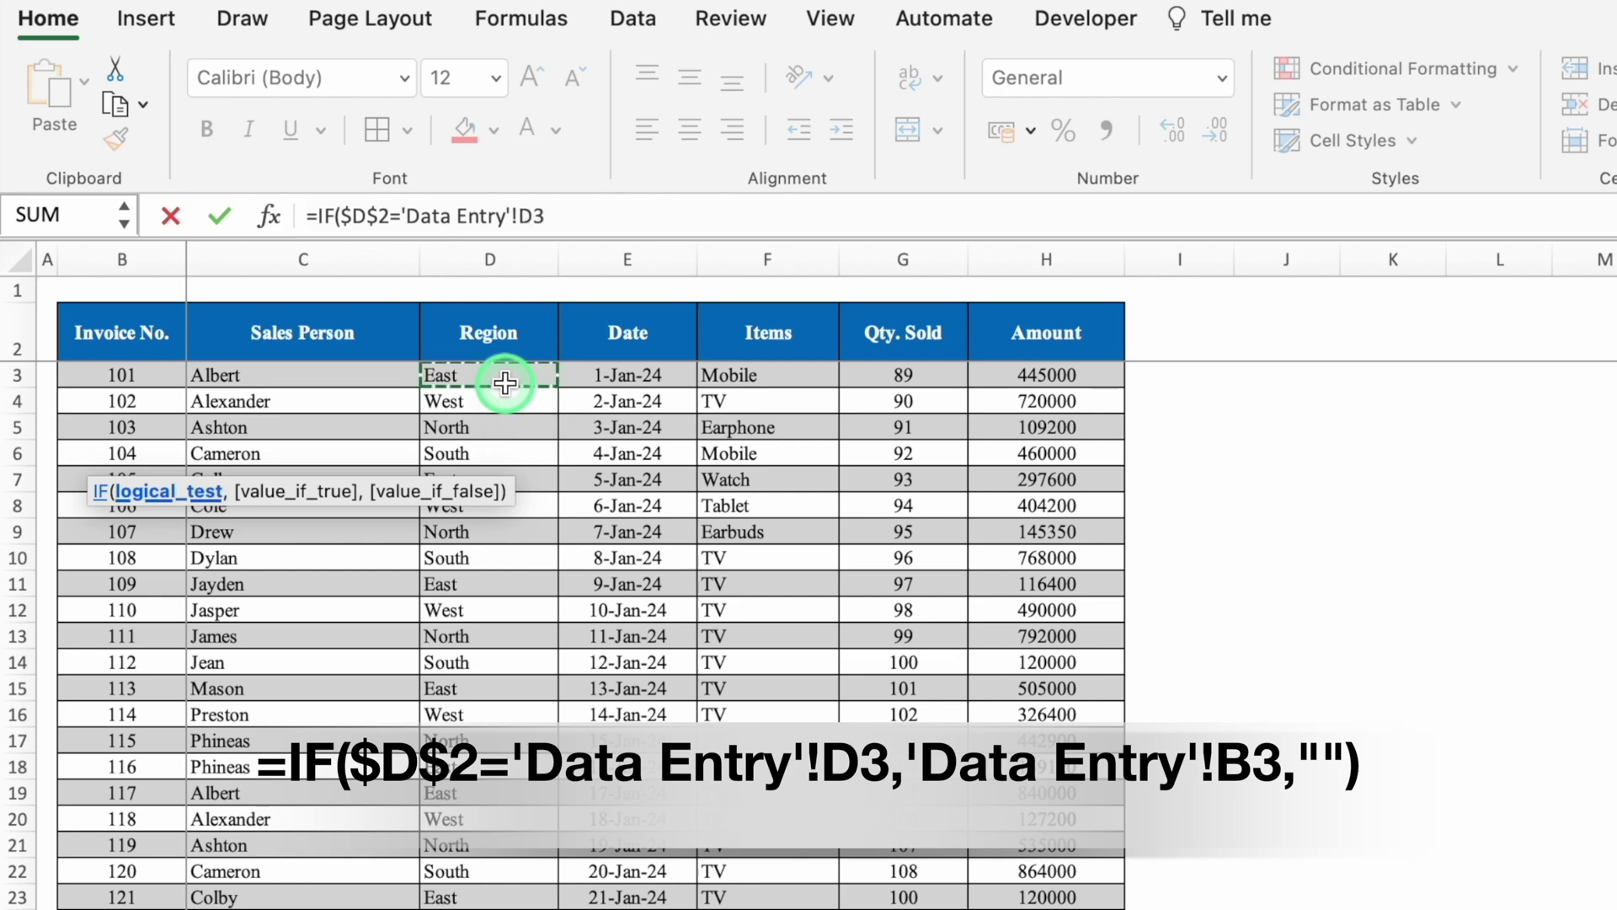
{"action": "type", "text": ","}
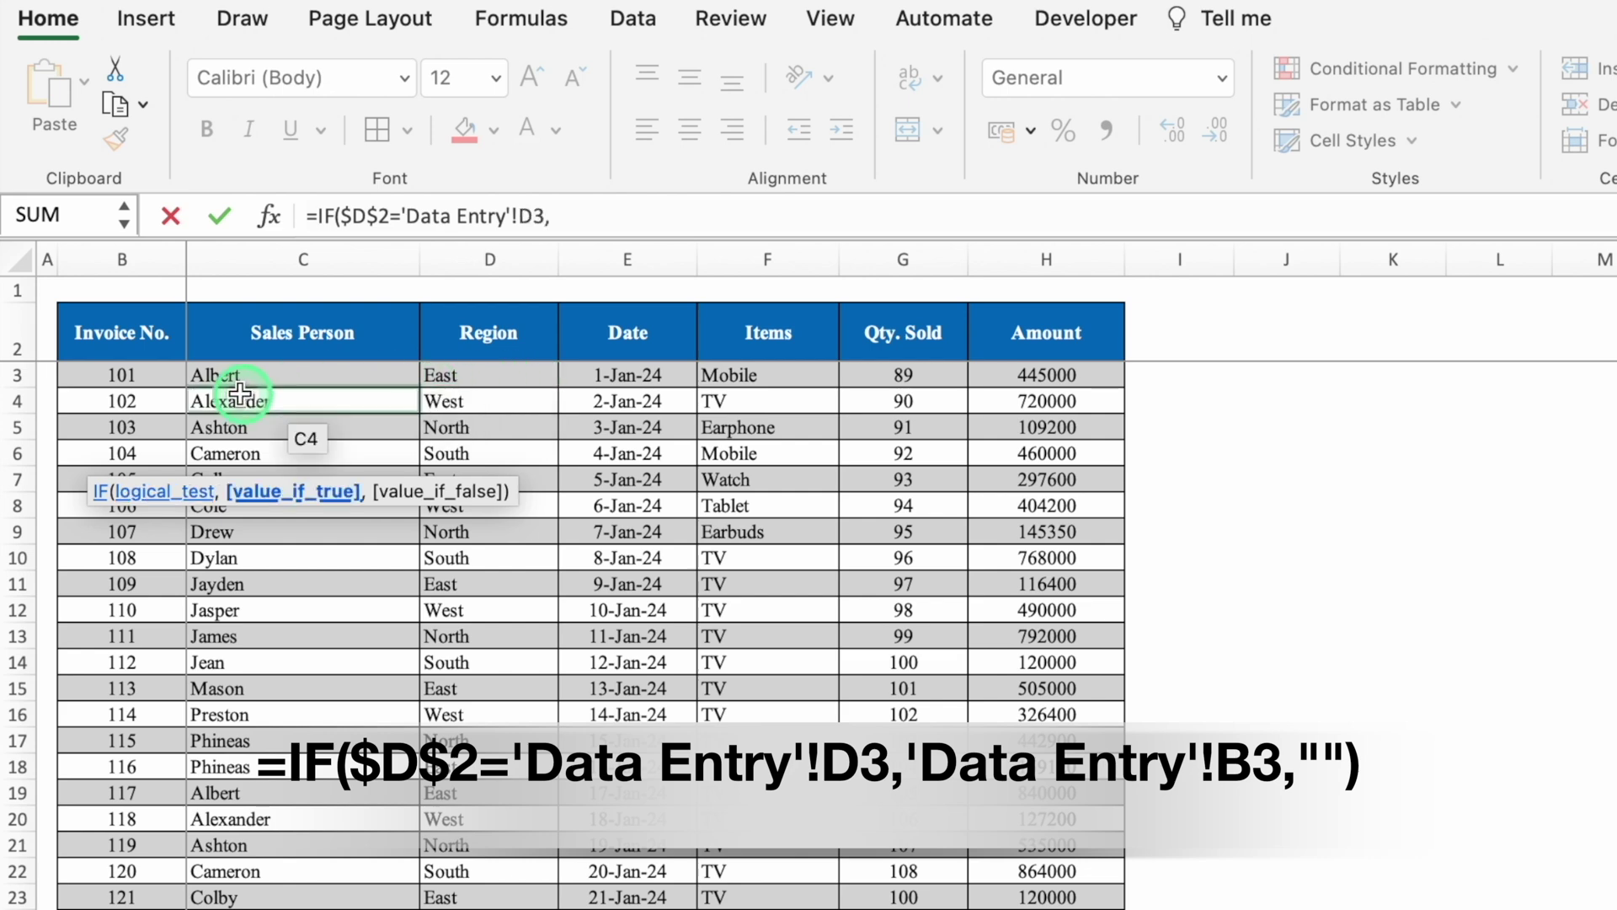
{"action": "left_click", "coordinate": [152, 375]}
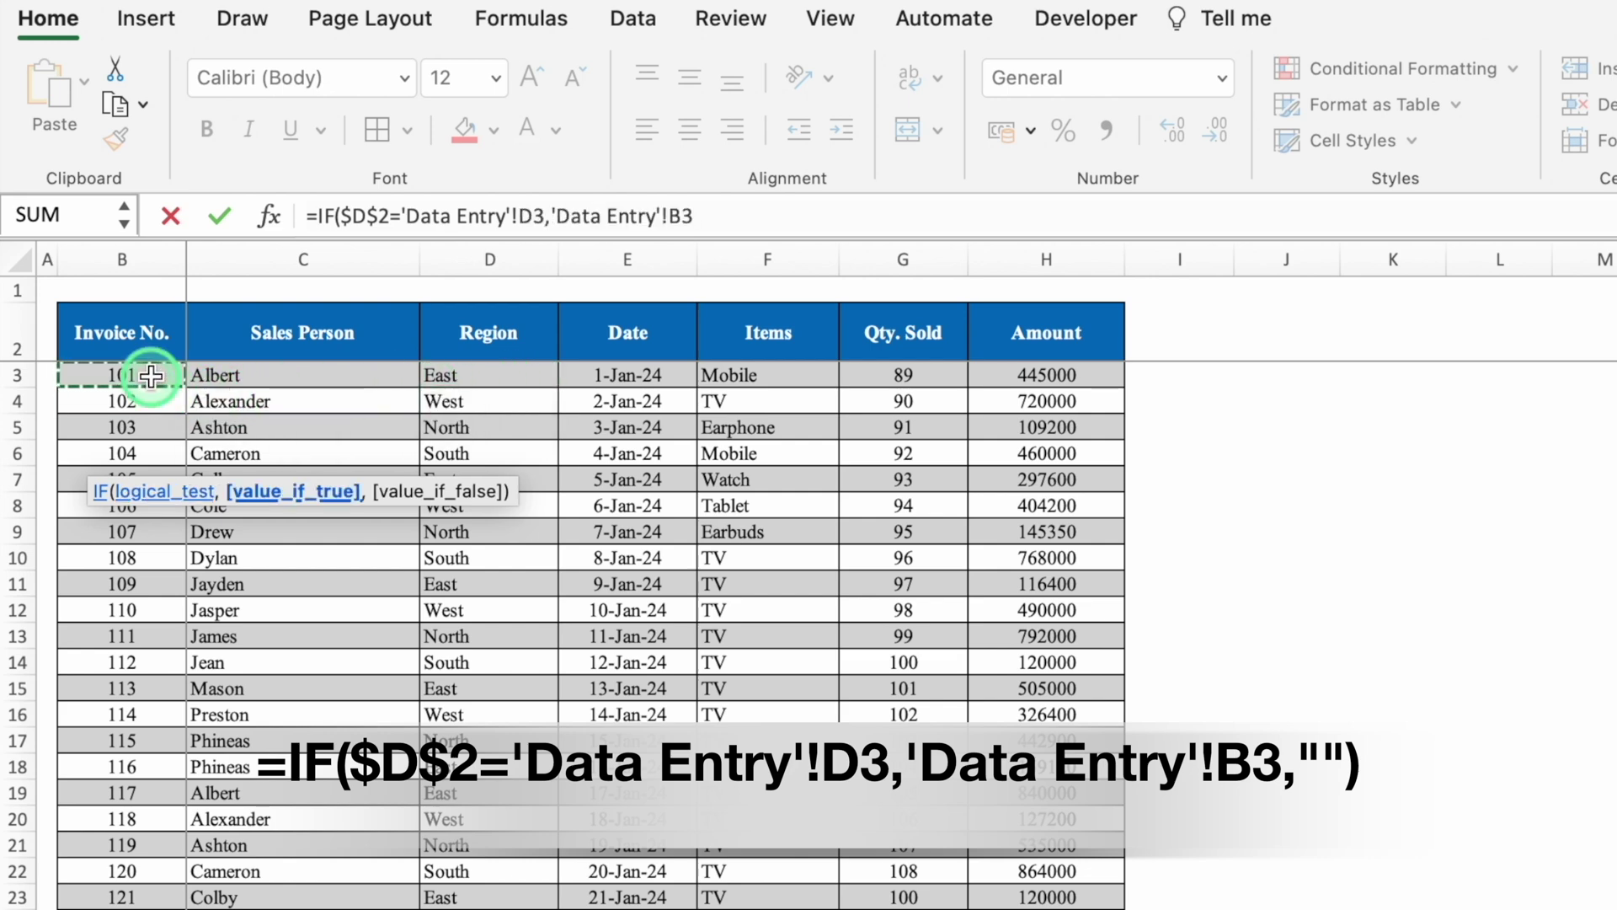
{"action": "type", "text": ","}
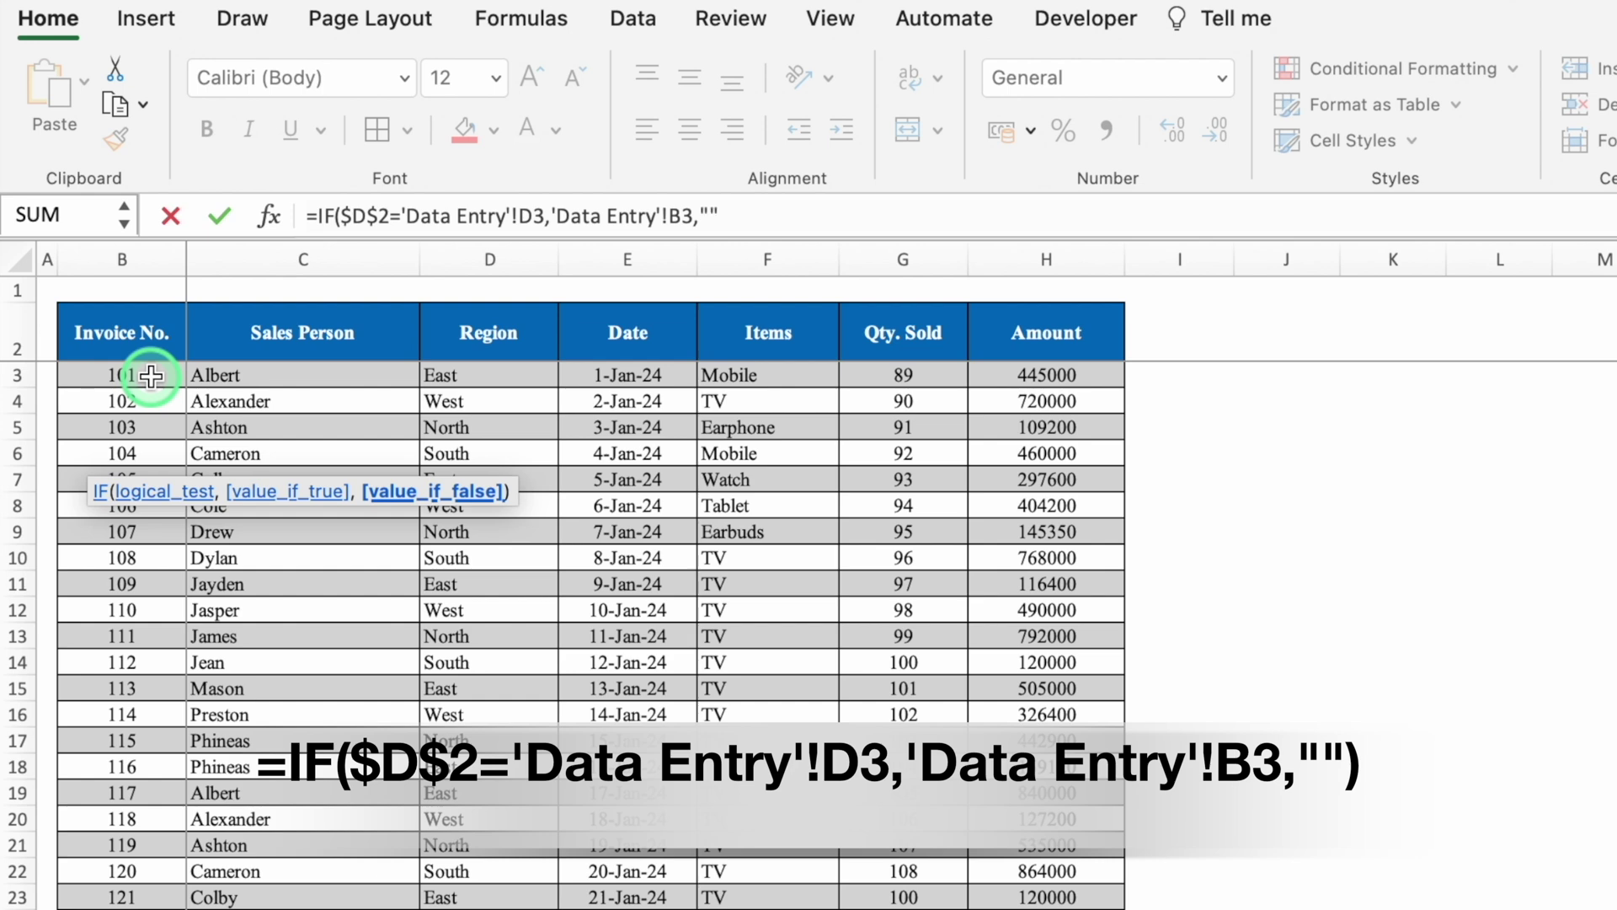
{"action": "type", "text": "\"\")"}
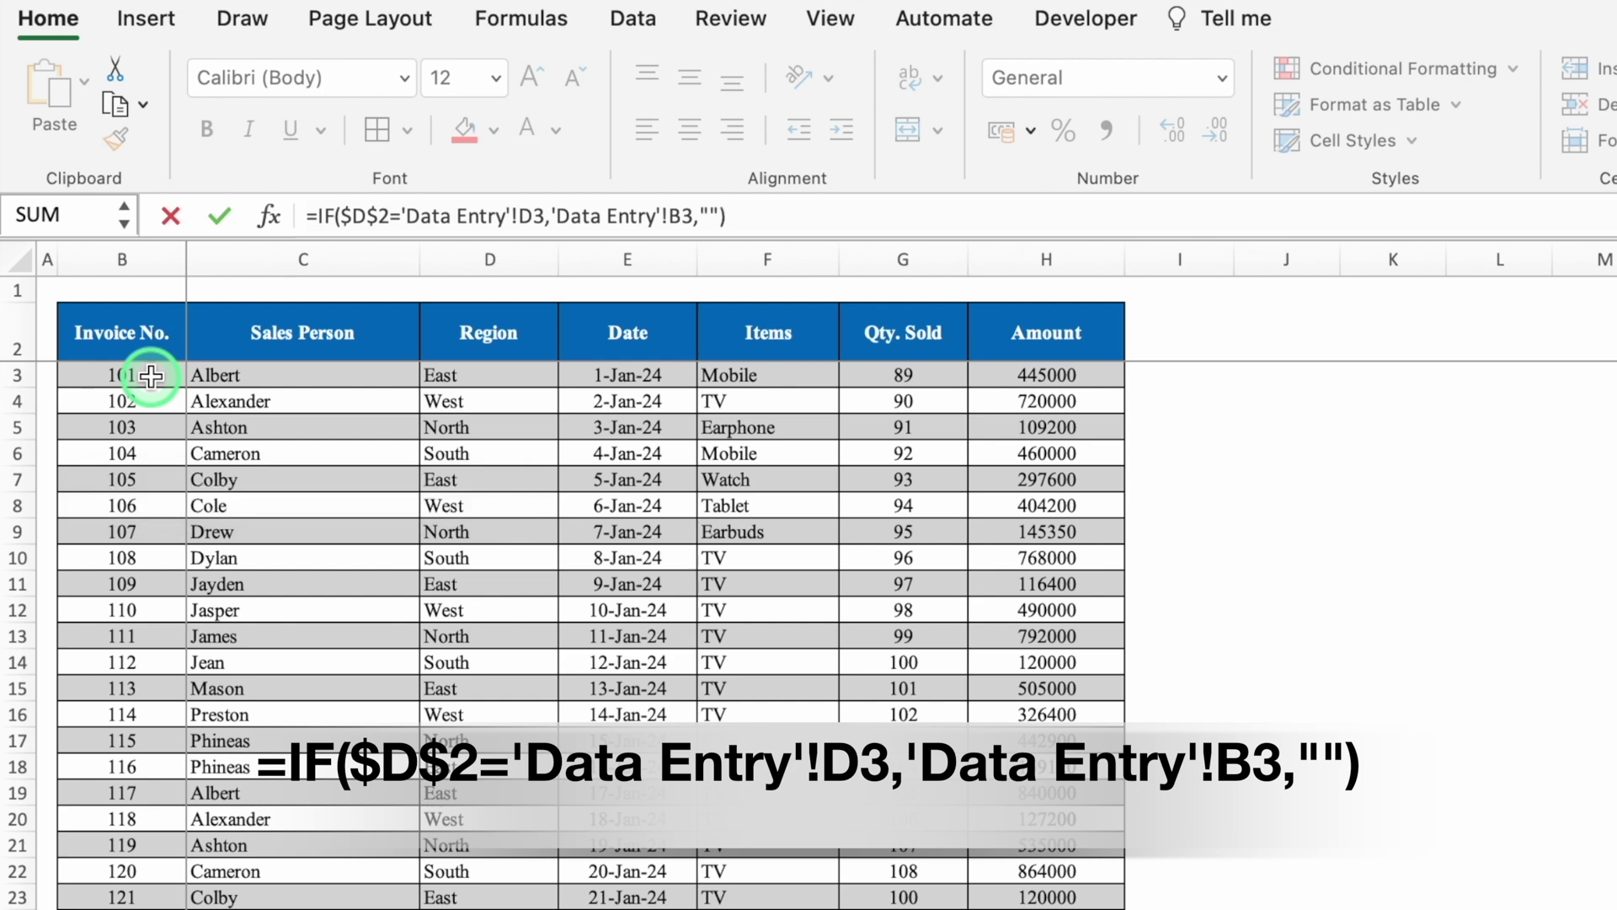
{"action": "key", "text": "Return"}
{"action": "left_click", "coordinate": [201, 460]}
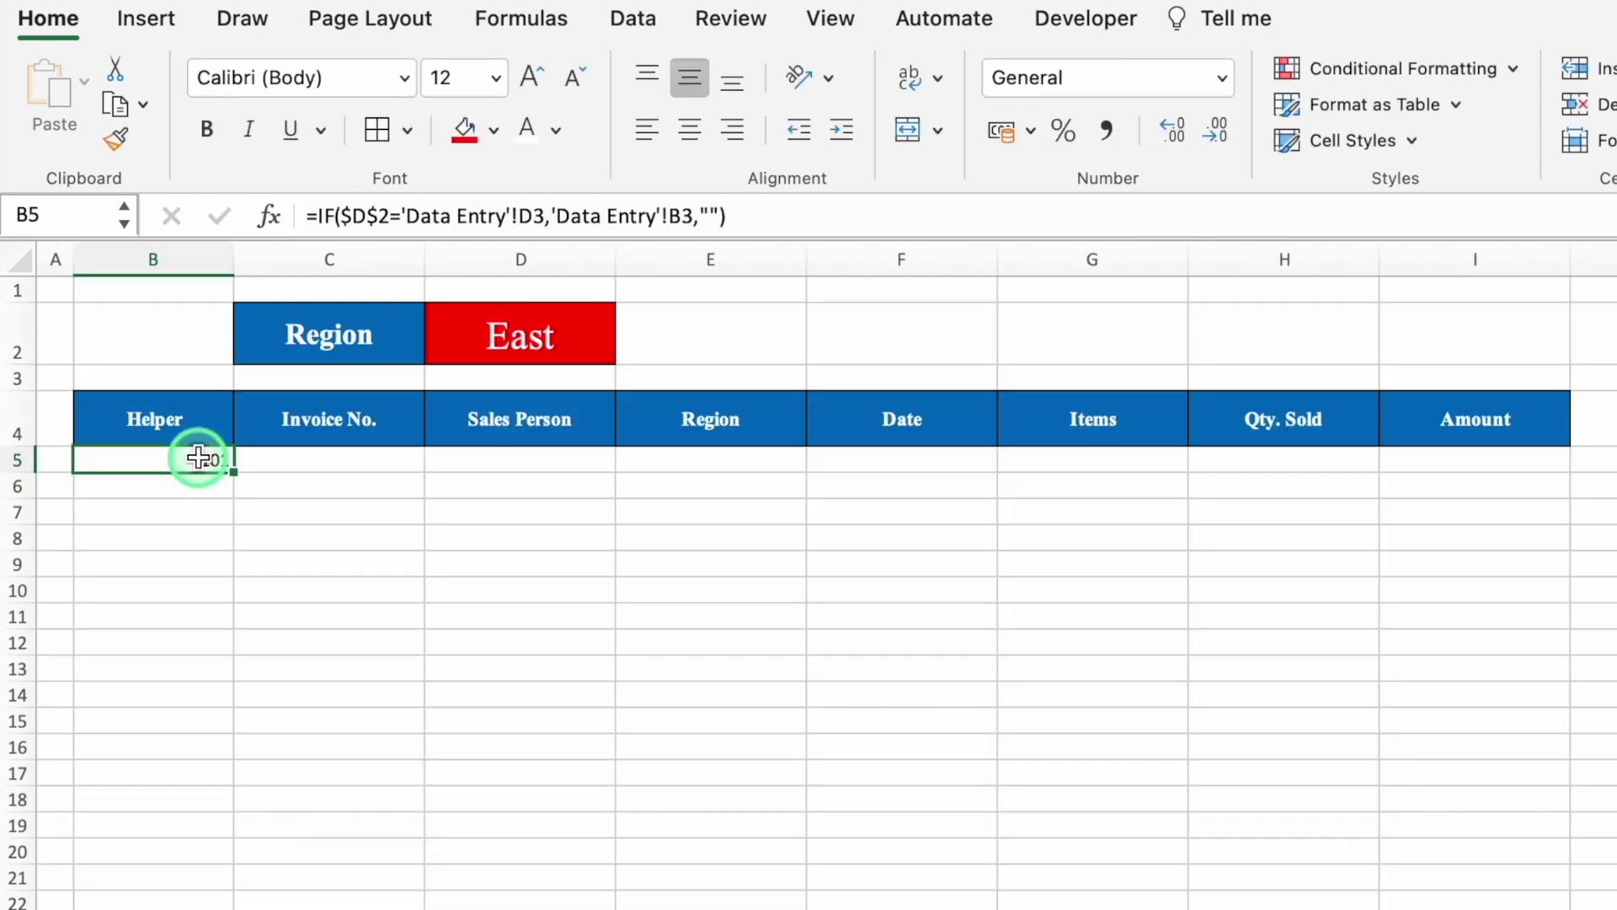
{"action": "left_click", "coordinate": [689, 128]}
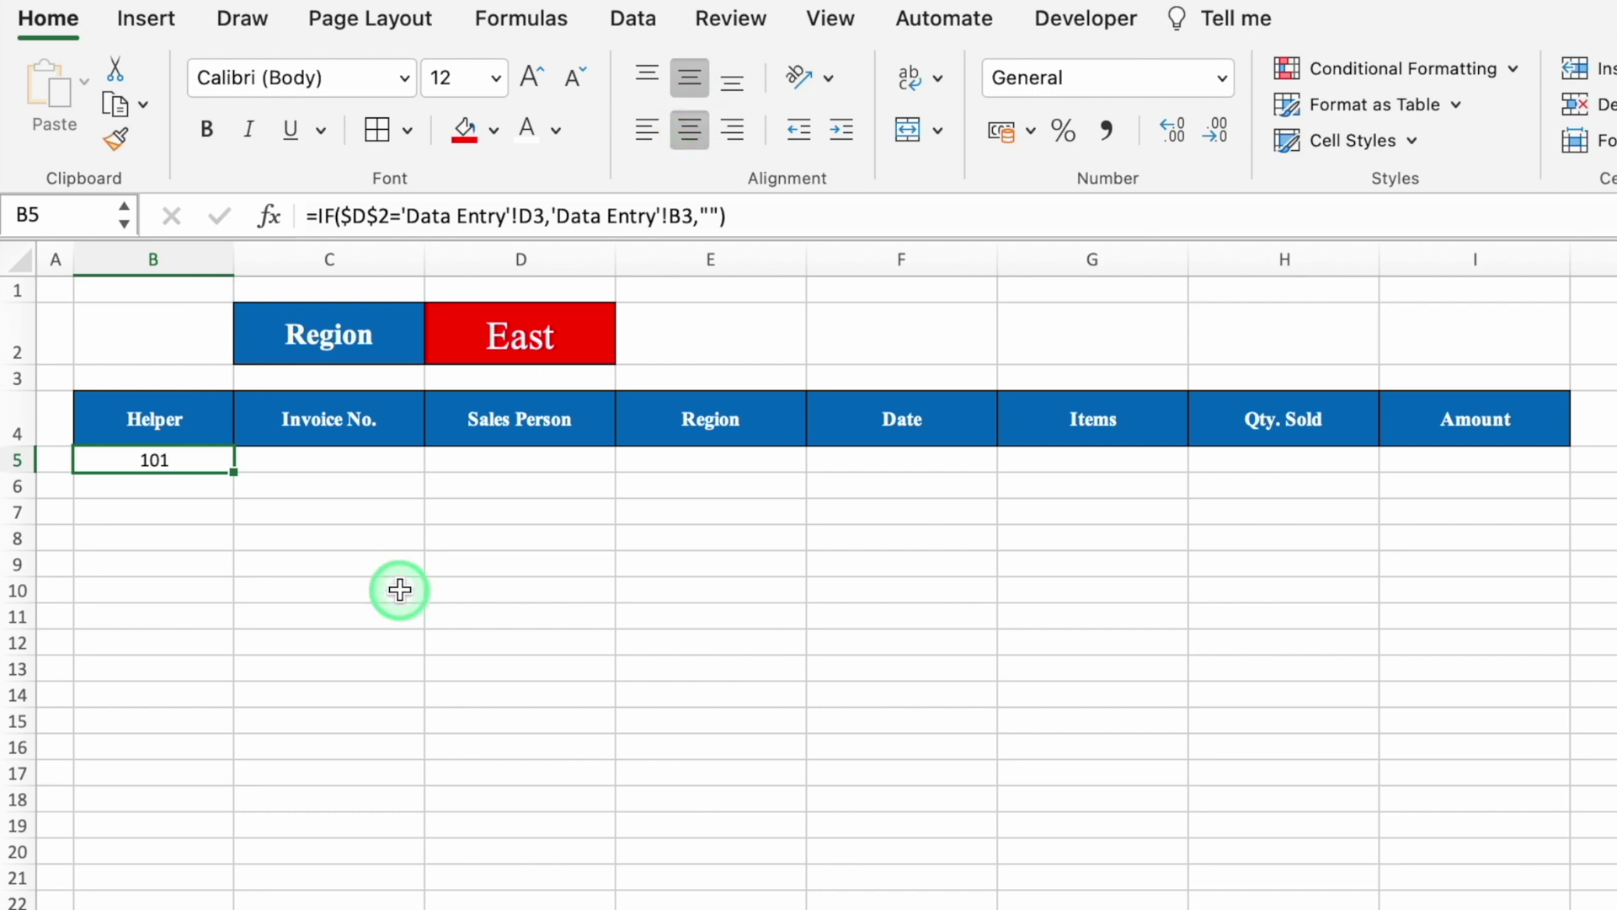
- Enter =SMALL($B:$B,ROWS($C$4:C4)) in C5 under Invoice No. and centre the cell horizontally
{"action": "left_click", "coordinate": [350, 458]}
{"action": "type", "text": "=small"}
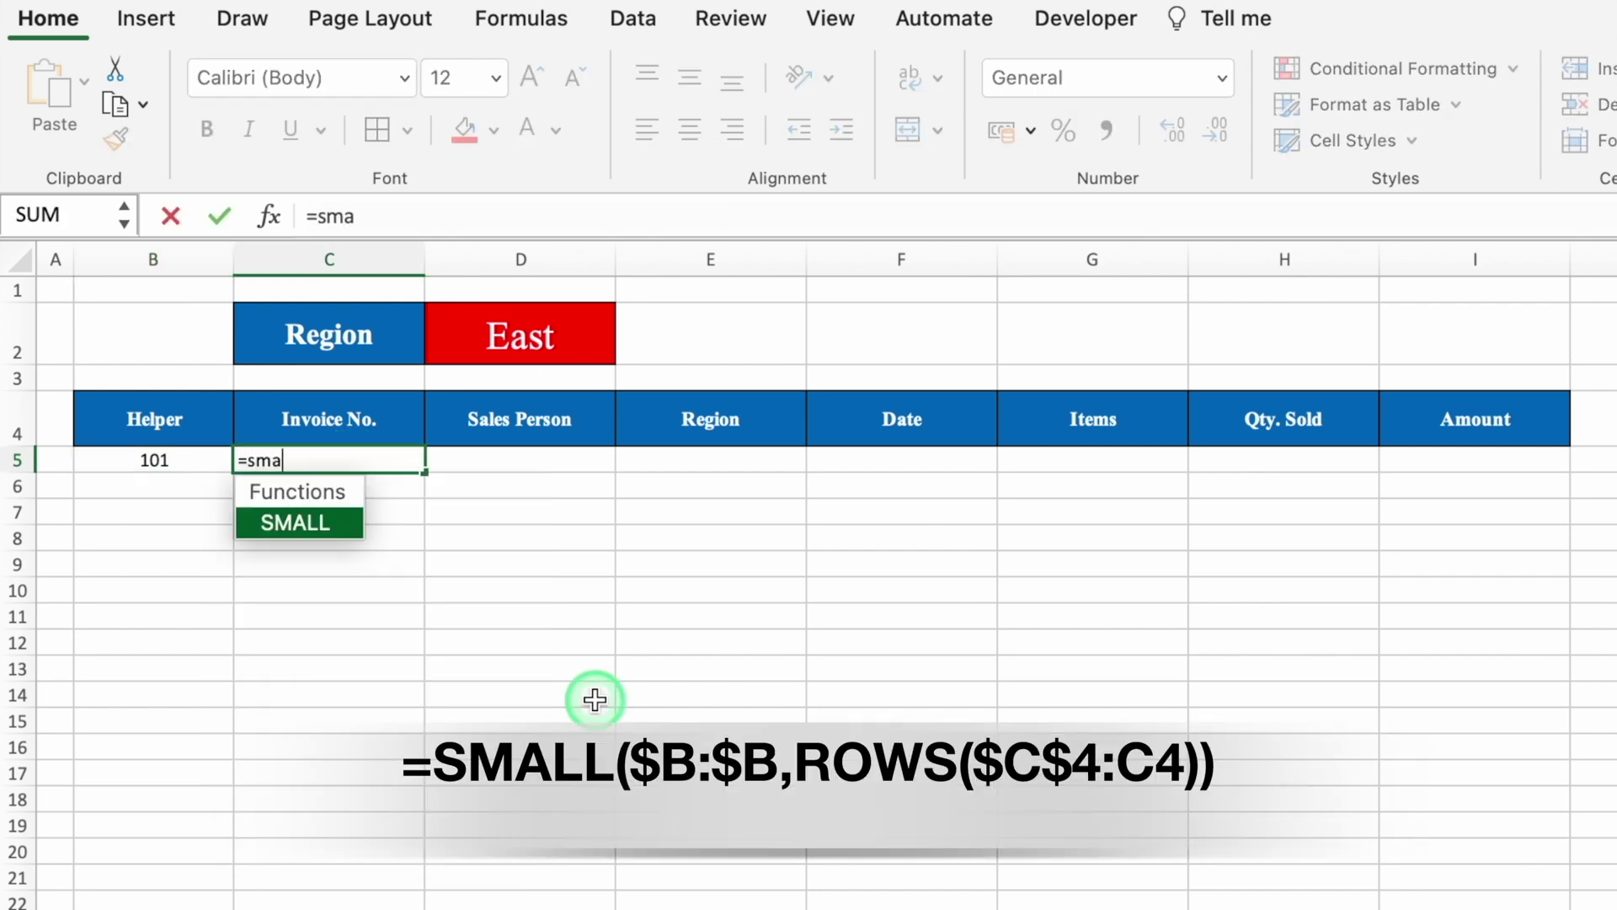
{"action": "double_click", "coordinate": [330, 519]}
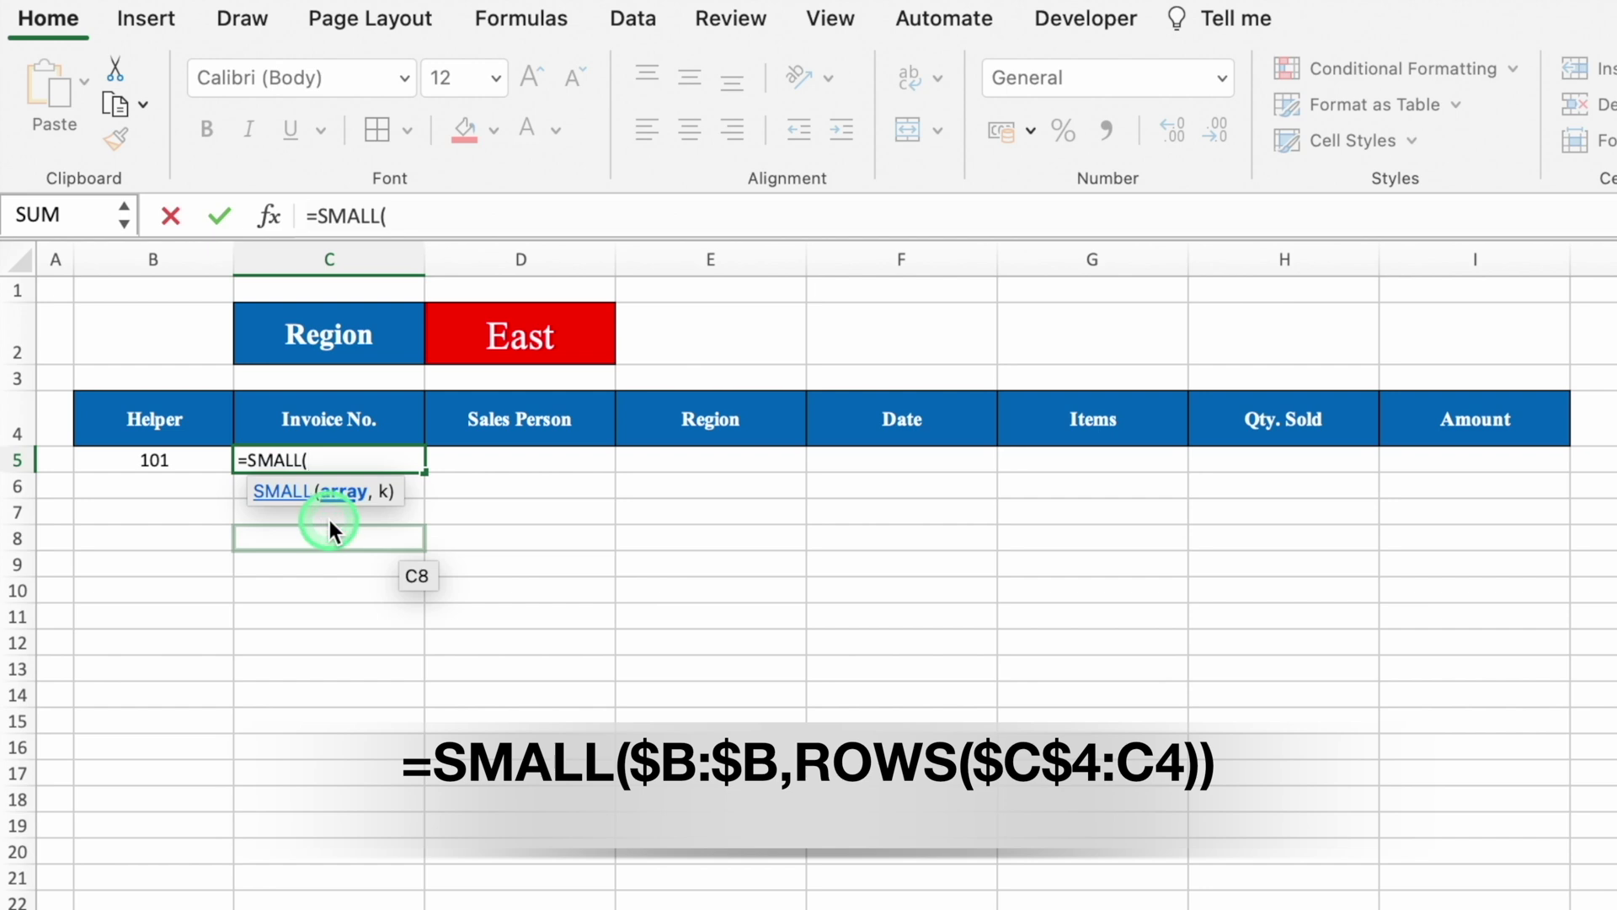
{"action": "left_click", "coordinate": [156, 265]}
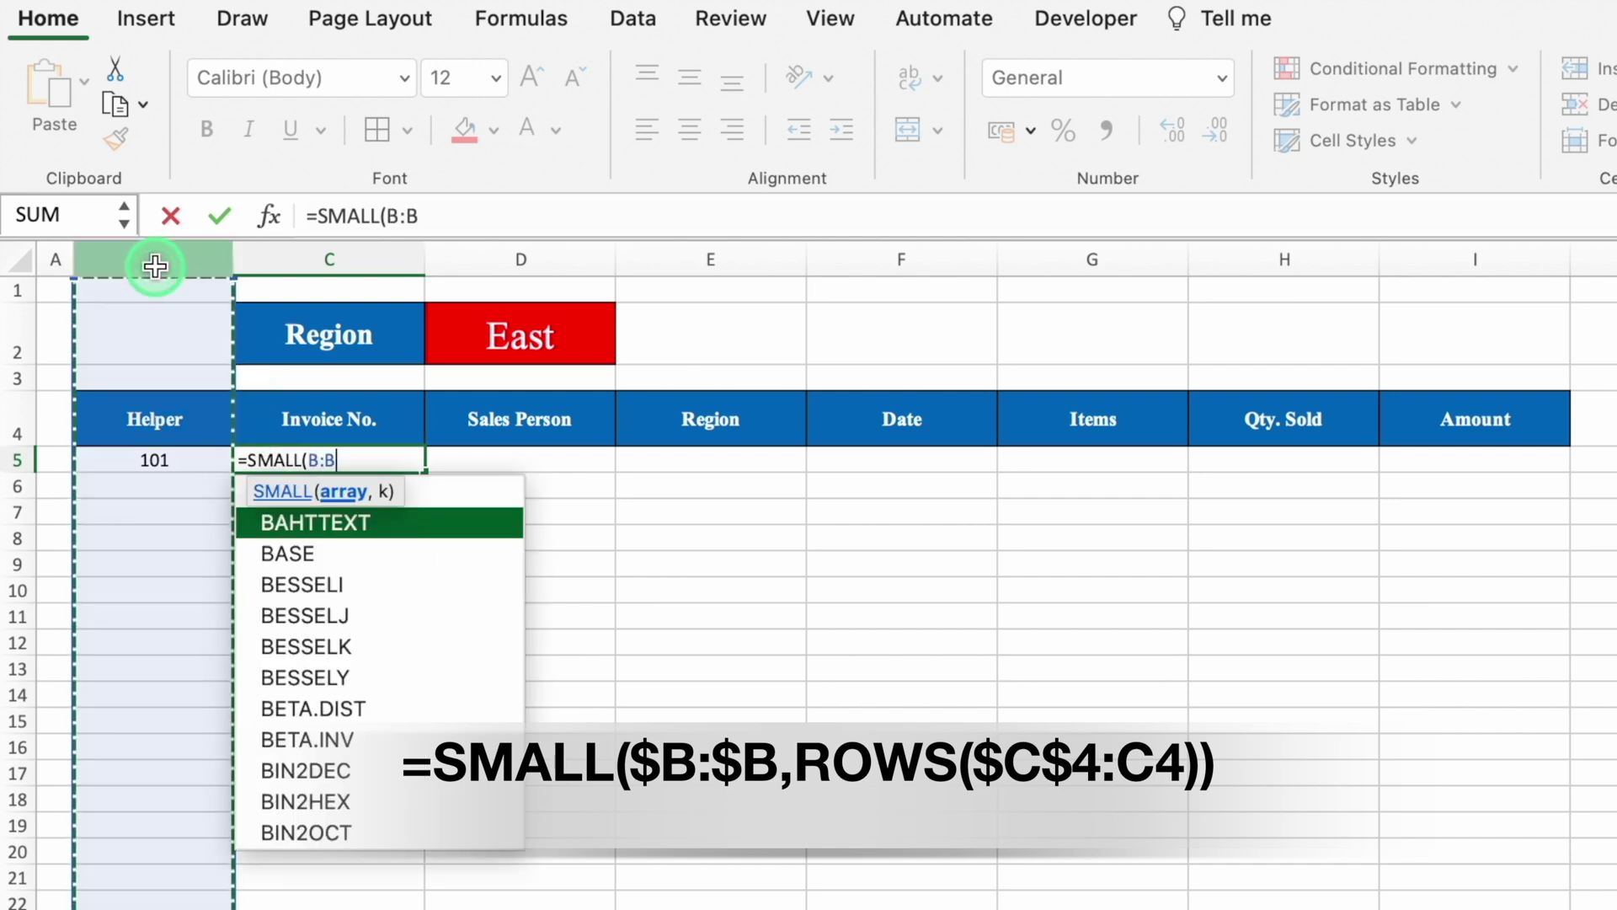
{"action": "key", "text": "F4"}
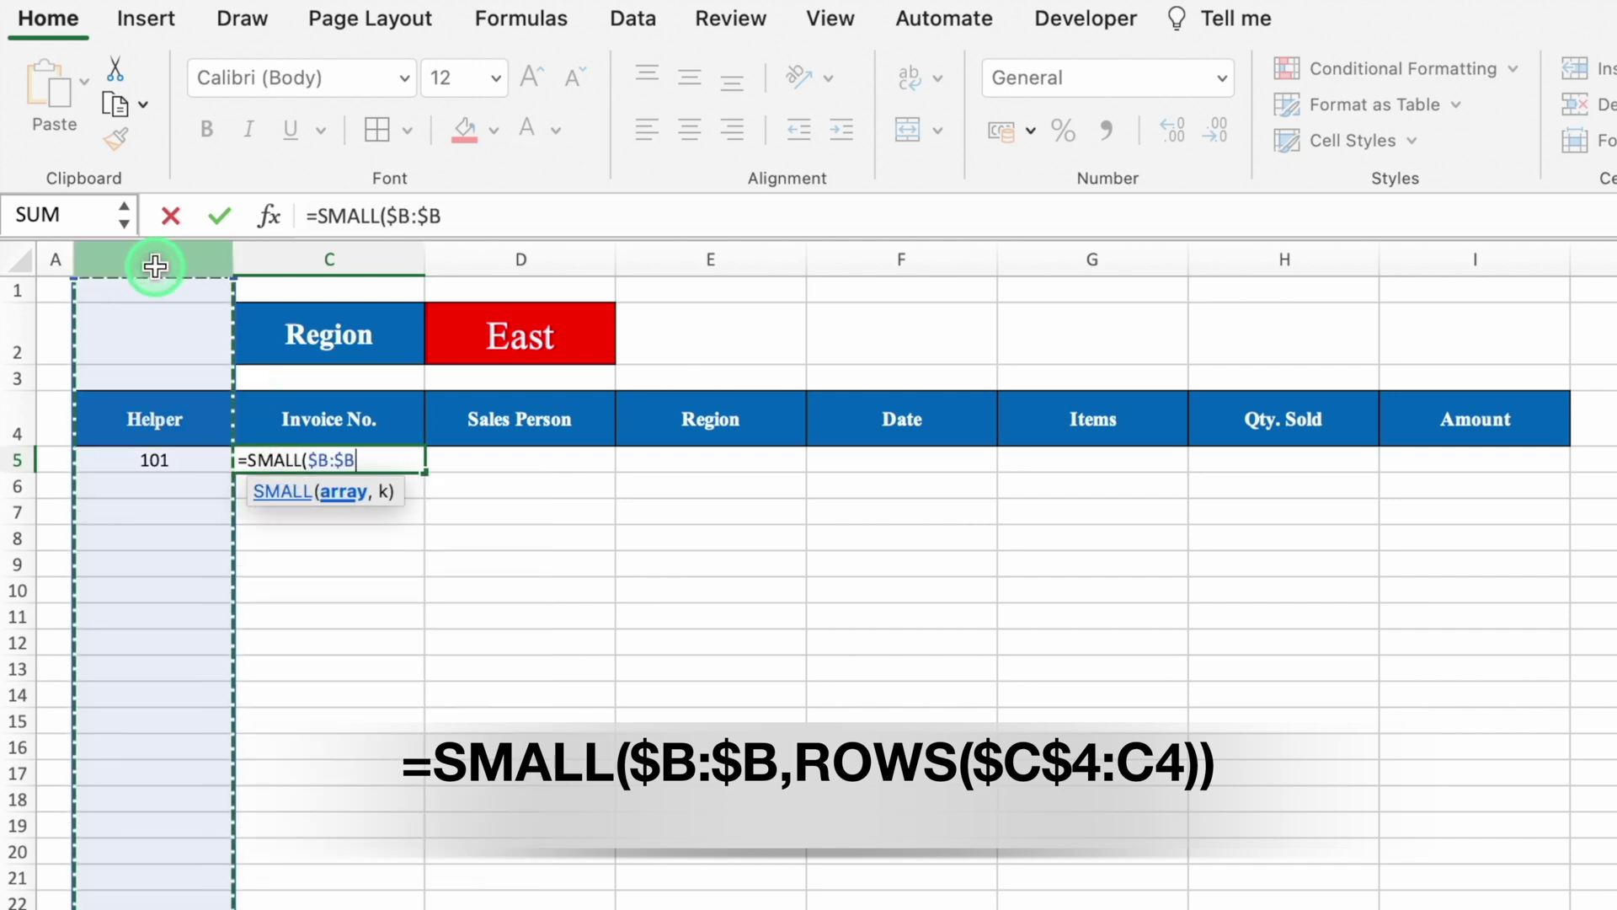
{"action": "type", "text": ","}
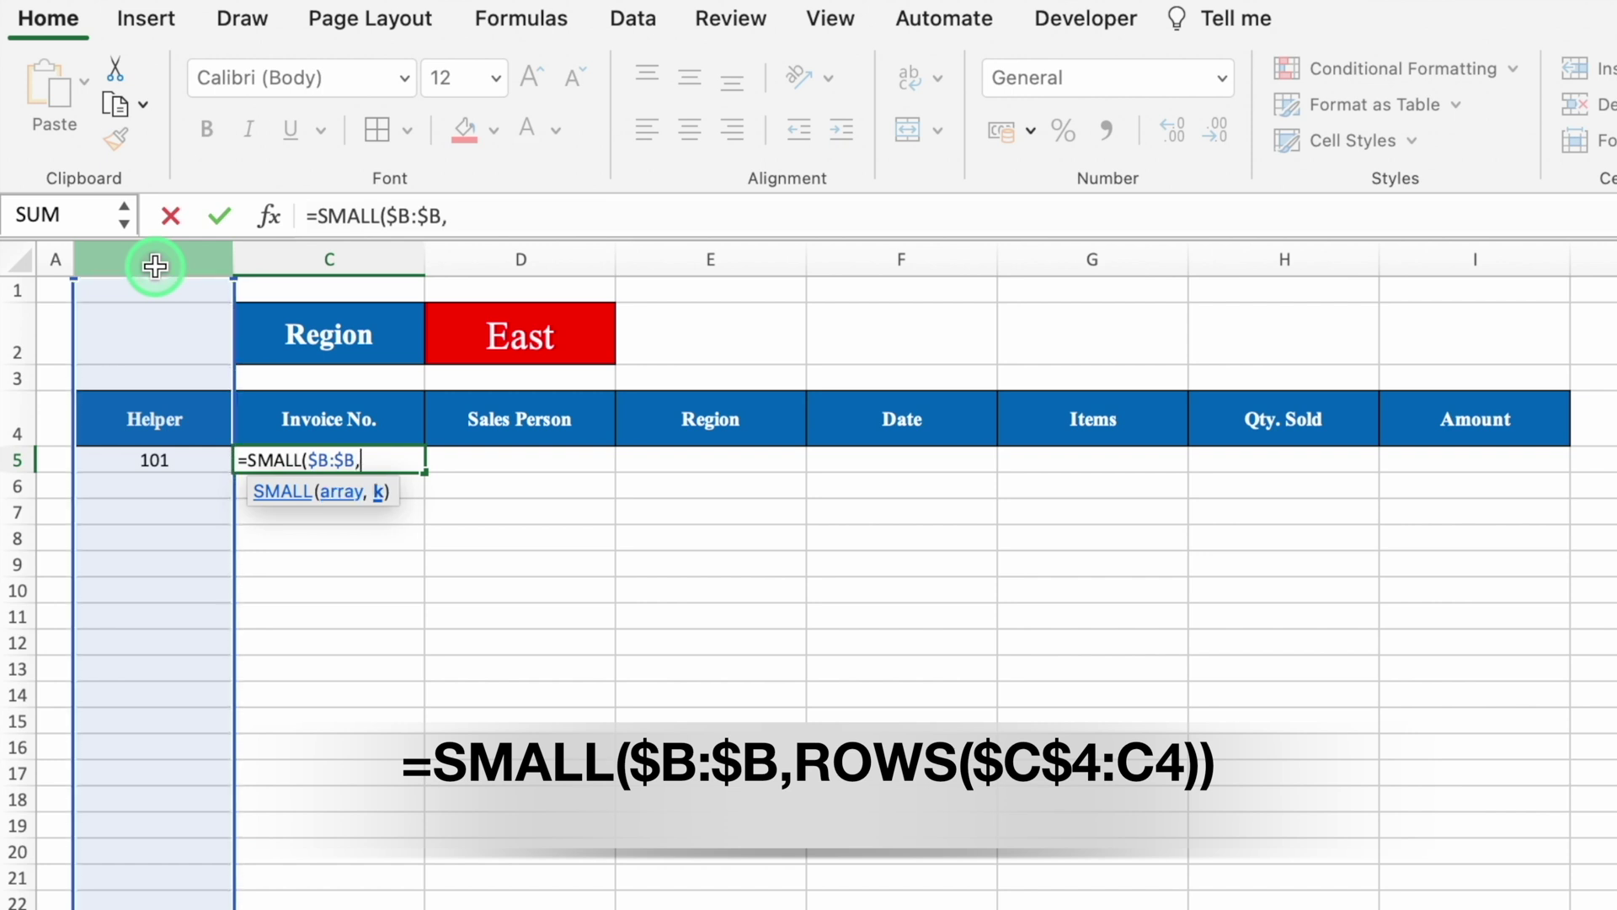
{"action": "type", "text": "Rows"}
{"action": "double_click", "coordinate": [337, 524]}
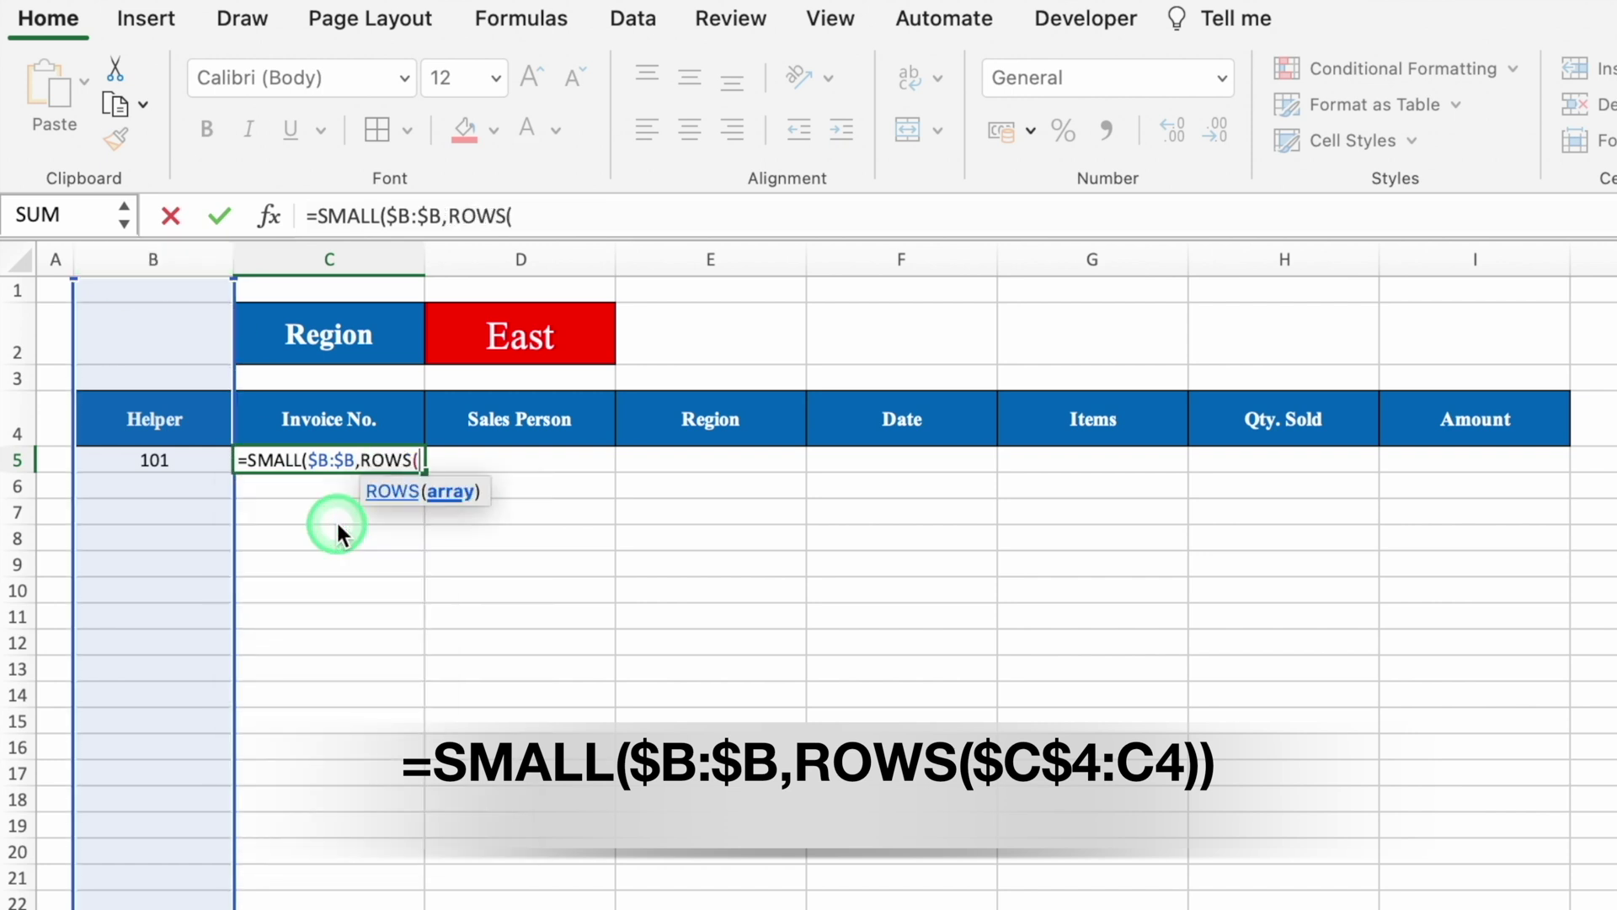
{"action": "left_click", "coordinate": [349, 430]}
{"action": "key", "text": "F4"}
{"action": "type", "text": ":"}
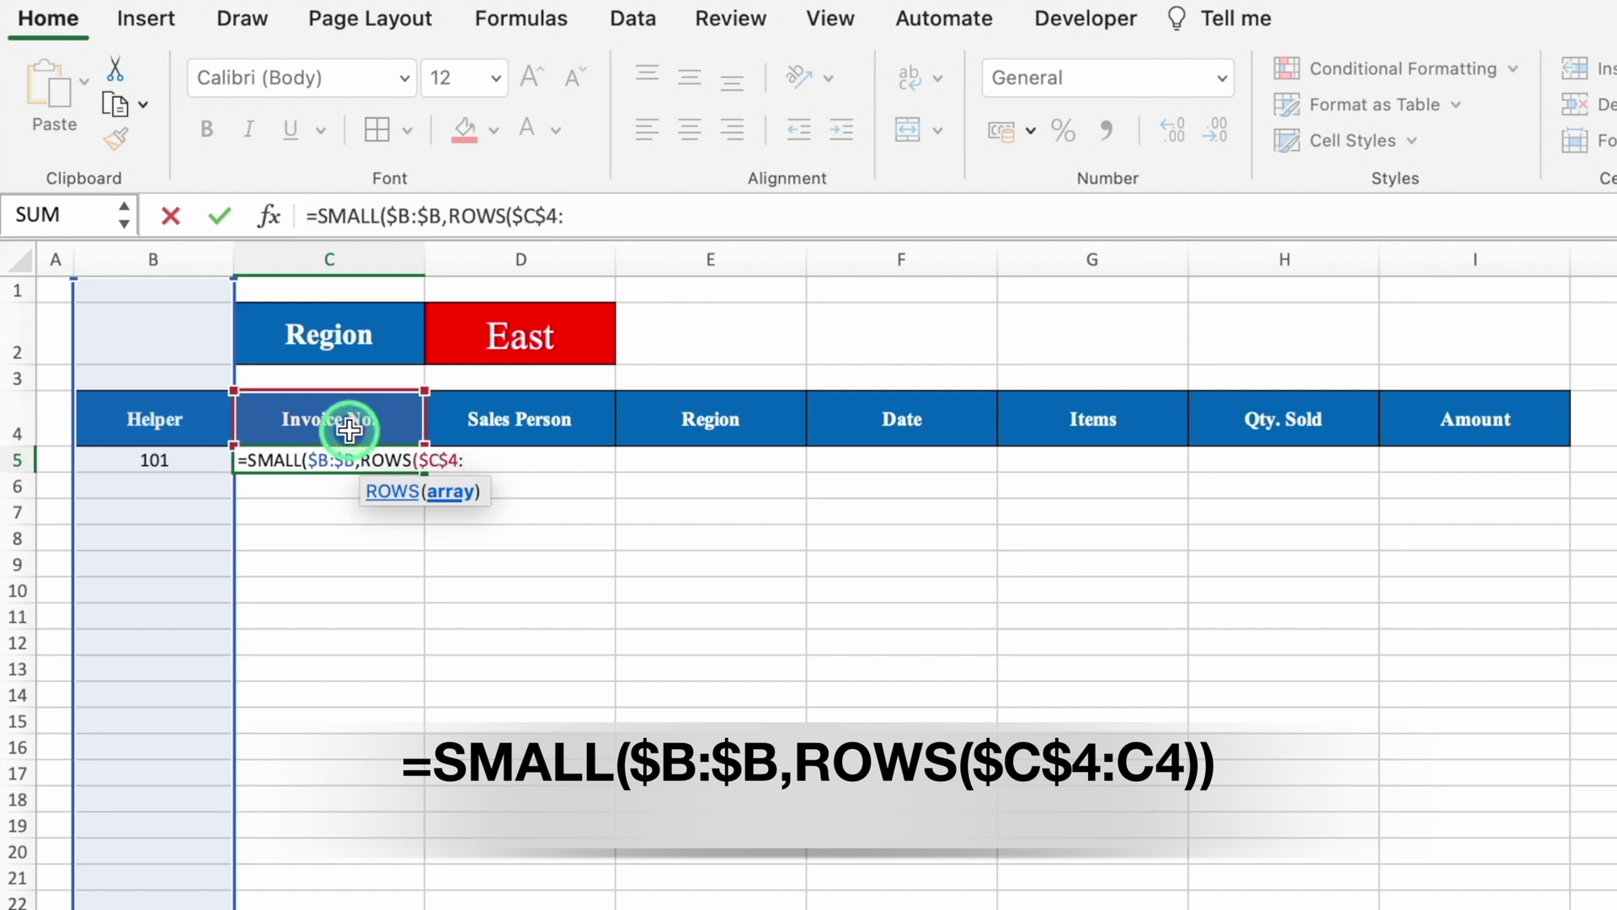
{"action": "left_click", "coordinate": [355, 425]}
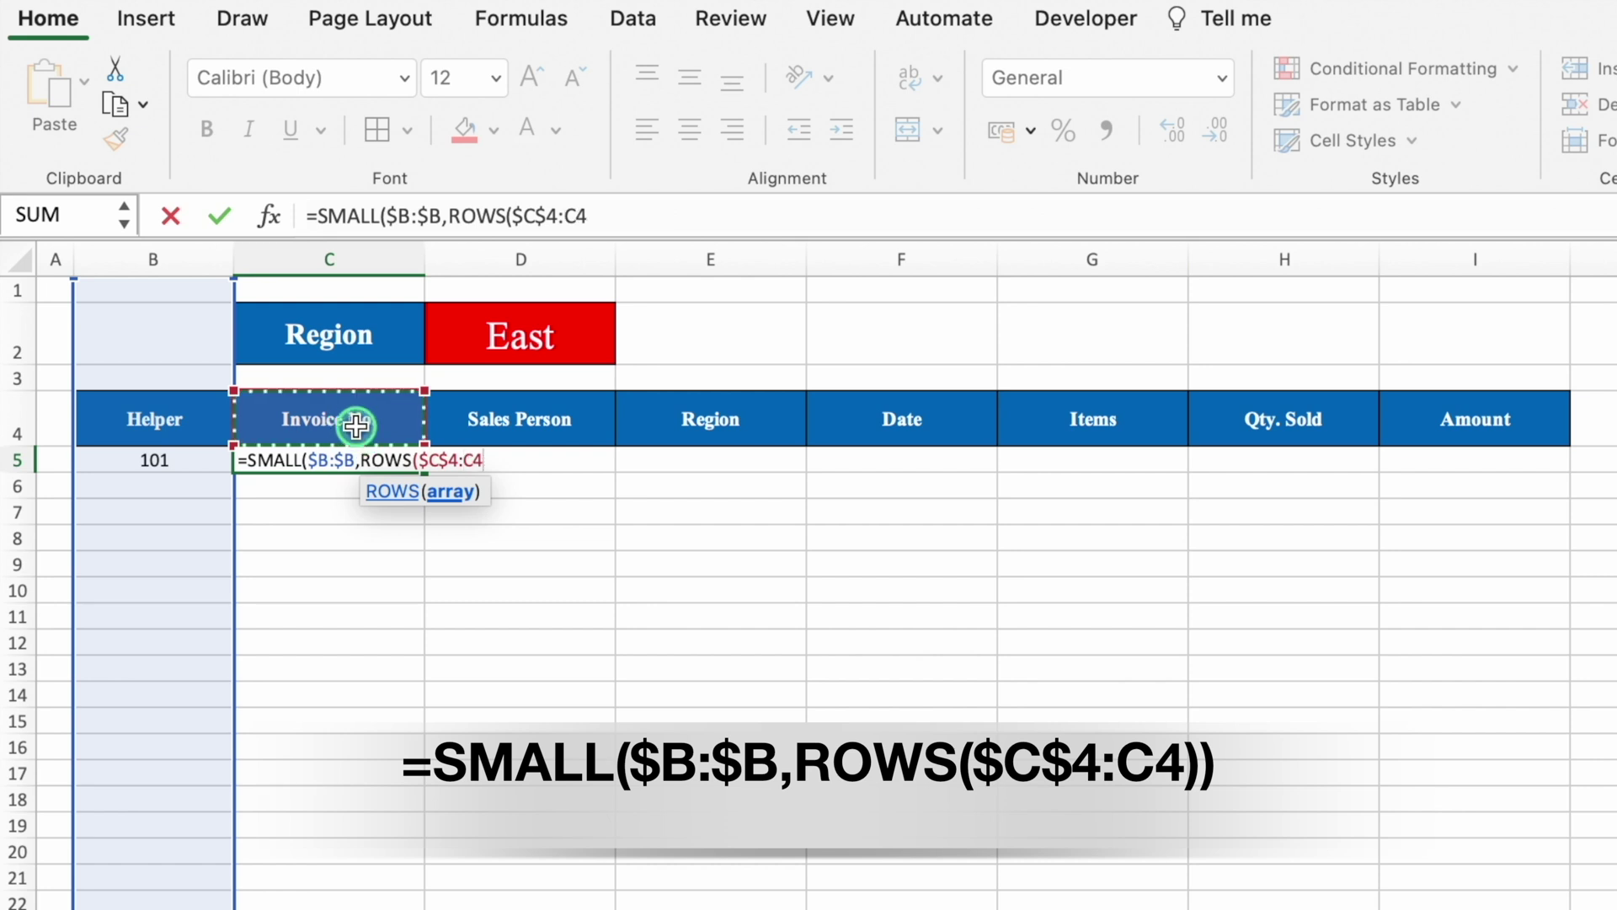
{"action": "type", "text": "))"}
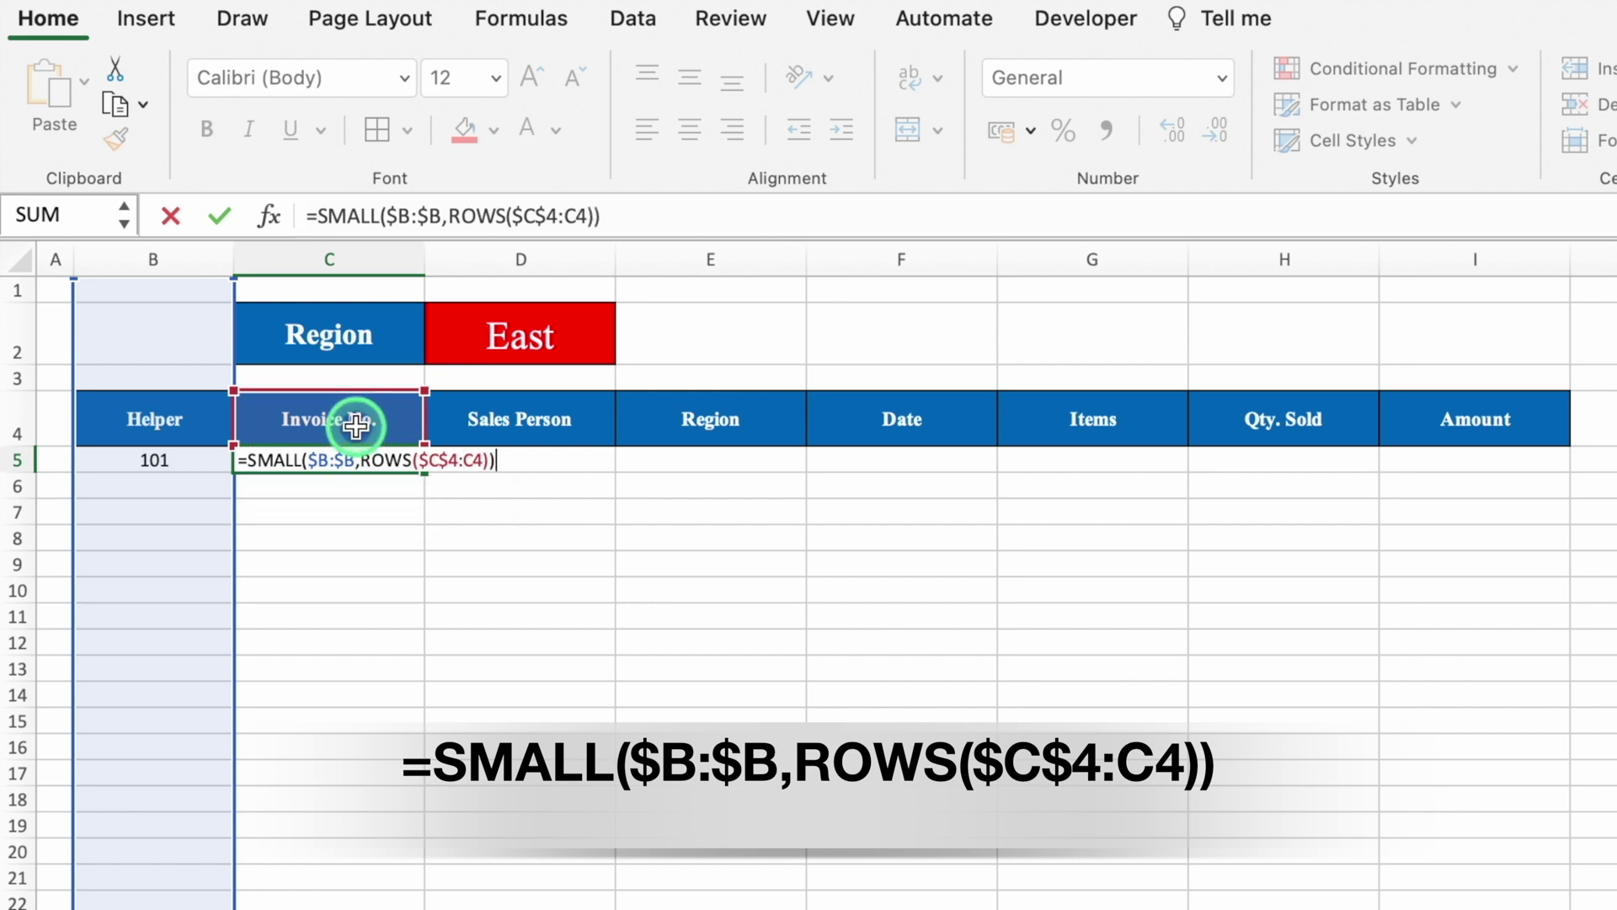
{"action": "key", "text": "Return"}
{"action": "left_click", "coordinate": [377, 459]}
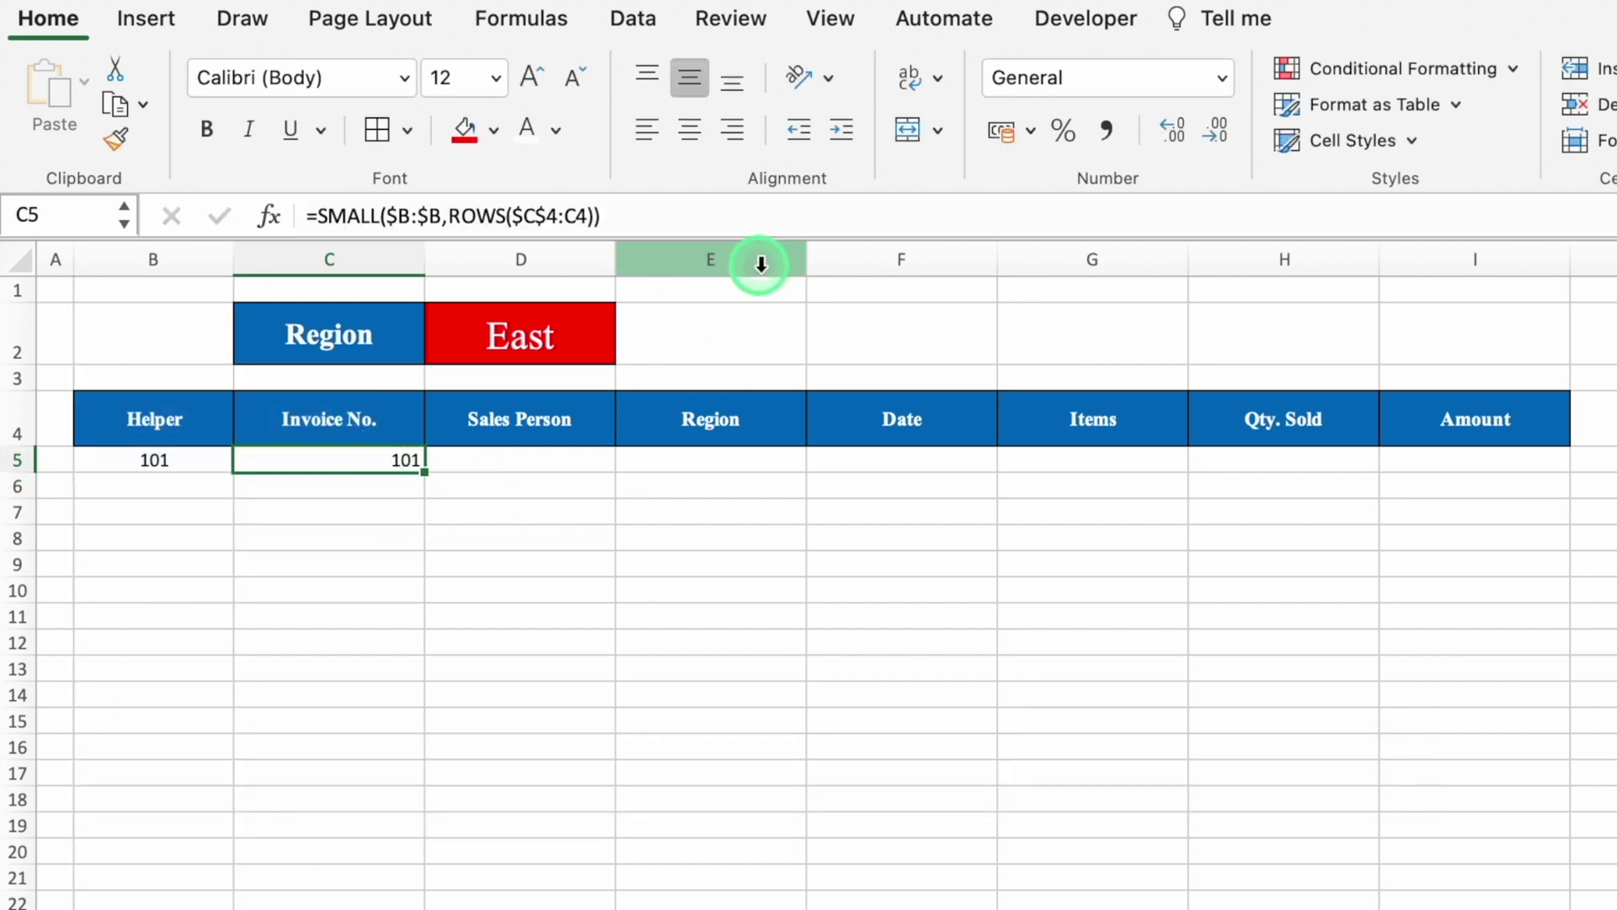
{"action": "left_click", "coordinate": [689, 129]}
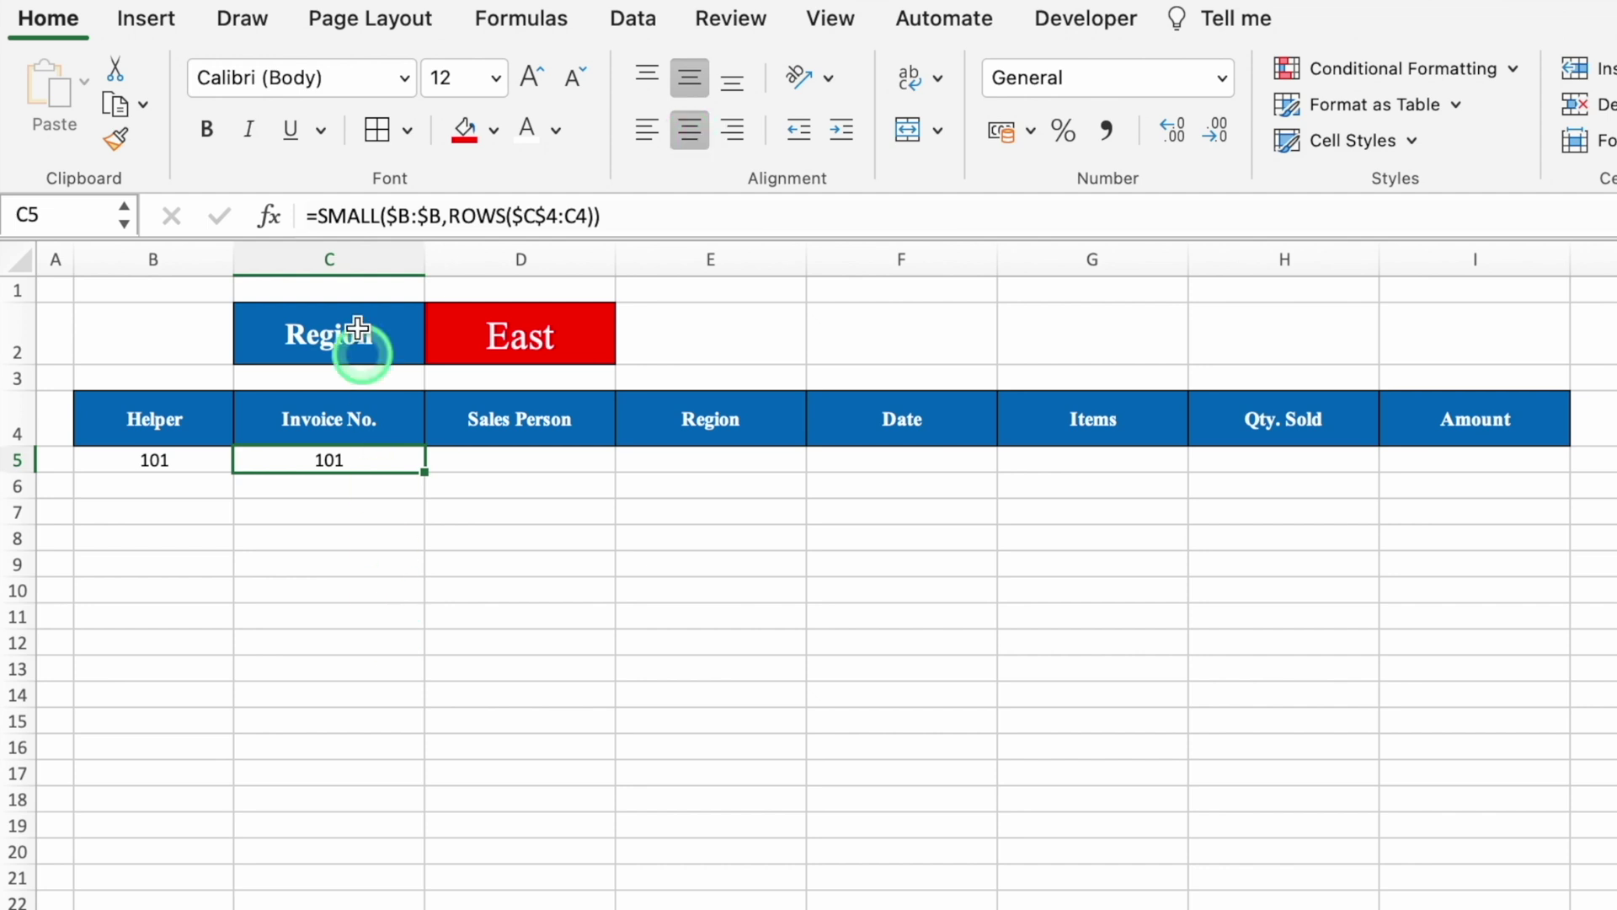
- Wrap C5's SMALL formula in IFERROR with an empty-text fallback: =IFERROR(SMALL($B:$B,ROWS($C$4:C4)),"")
{"action": "left_click", "coordinate": [315, 216]}
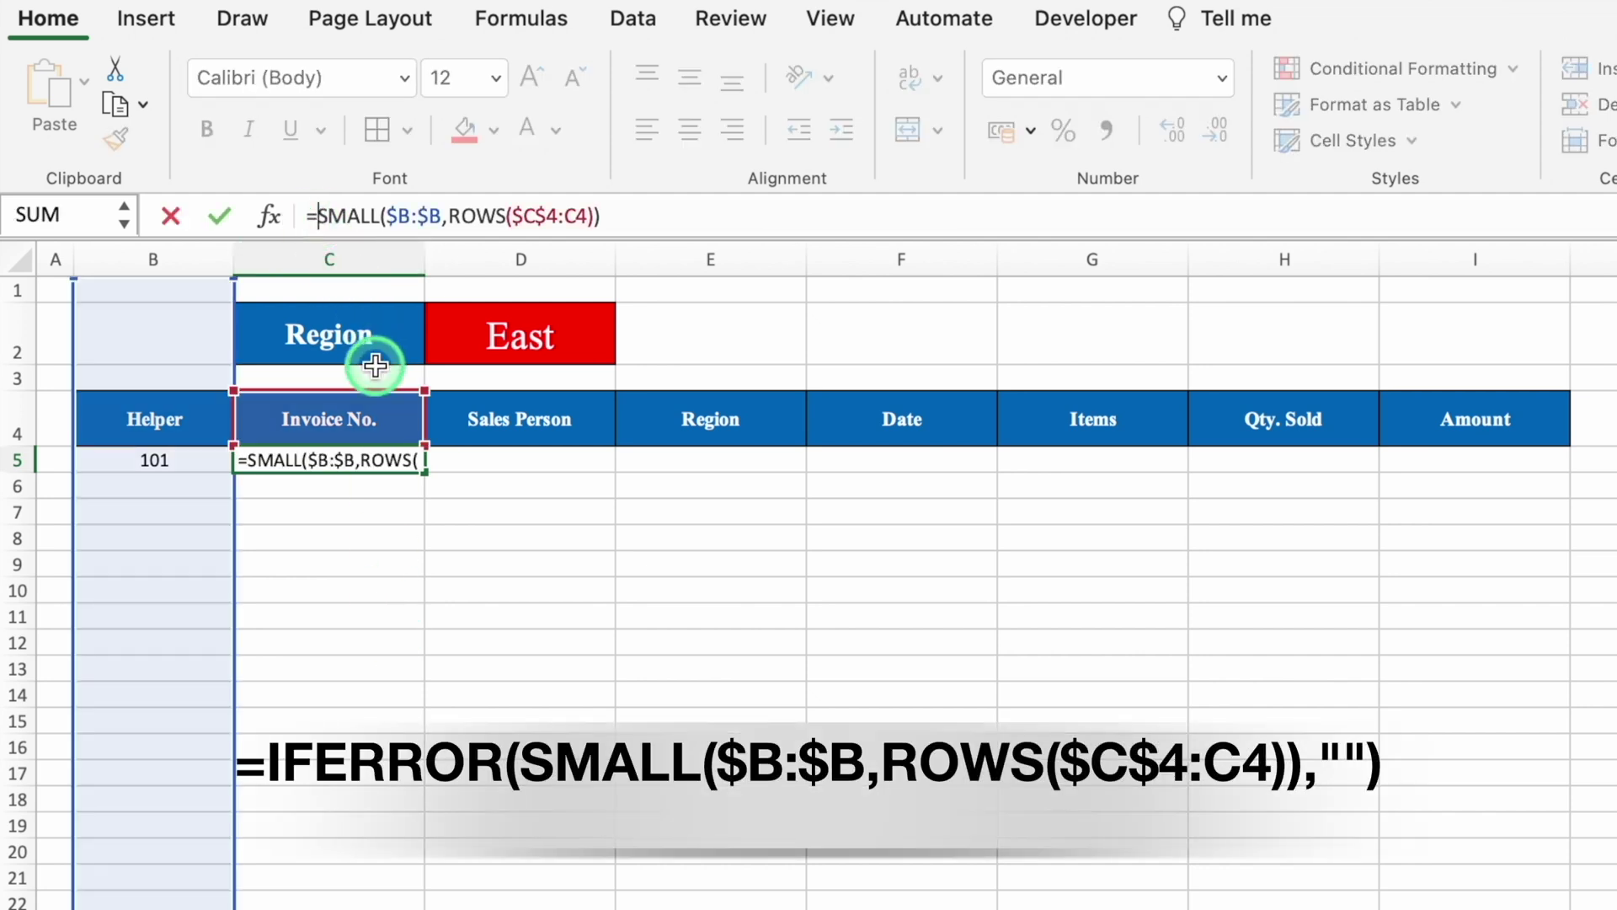
{"action": "type", "text": "IFERR"}
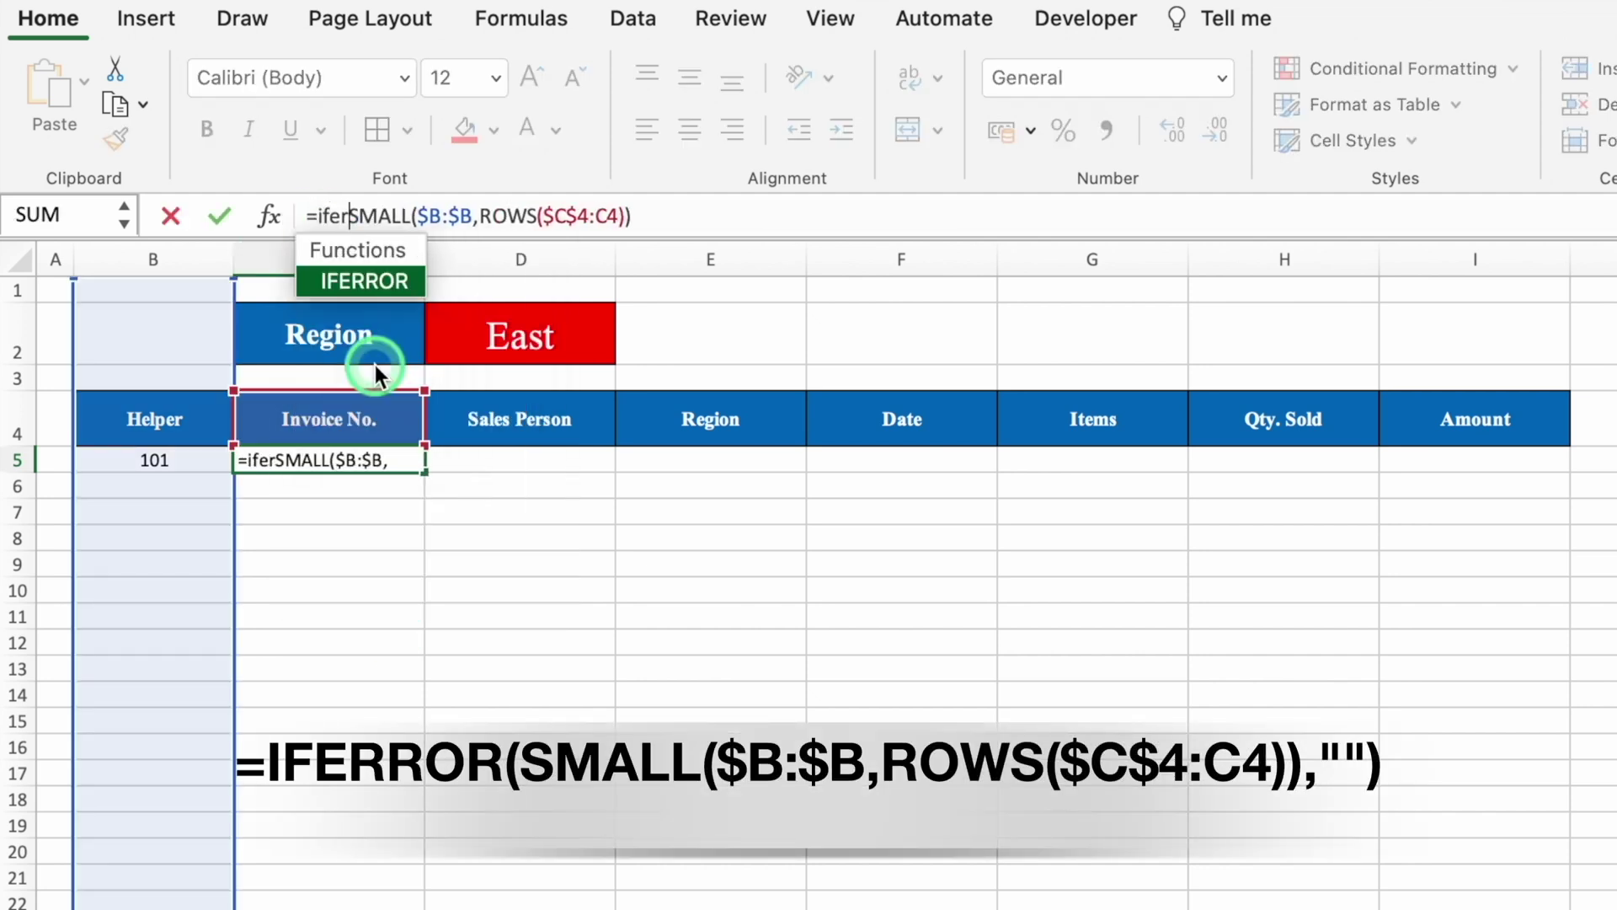
{"action": "double_click", "coordinate": [362, 277]}
{"action": "left_click", "coordinate": [715, 216]}
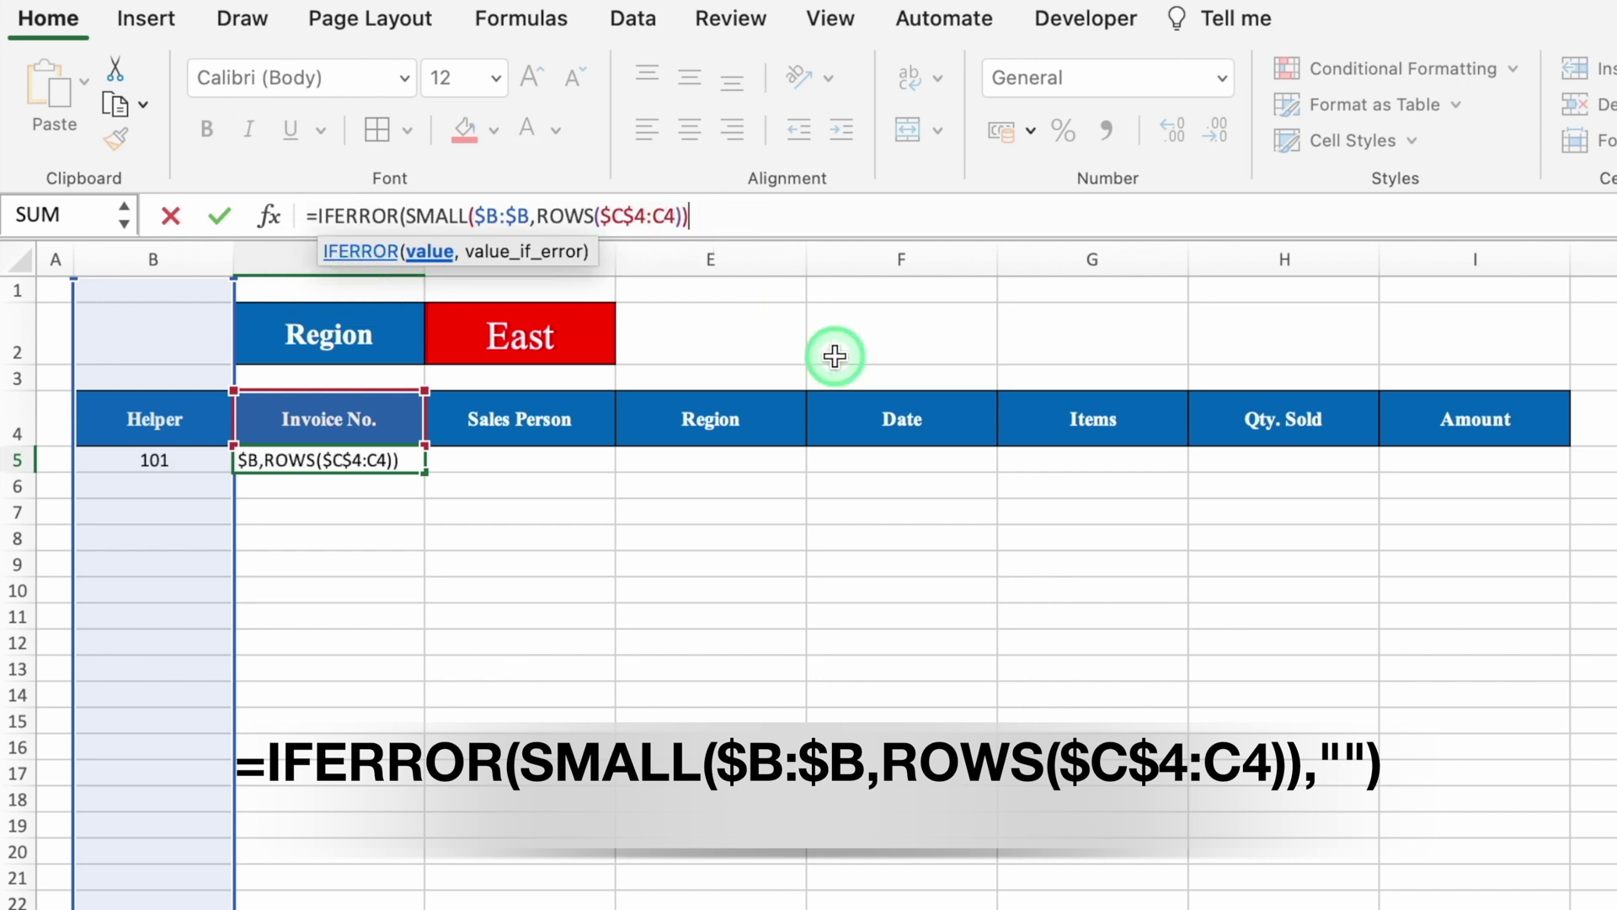
{"action": "type", "text": ","}
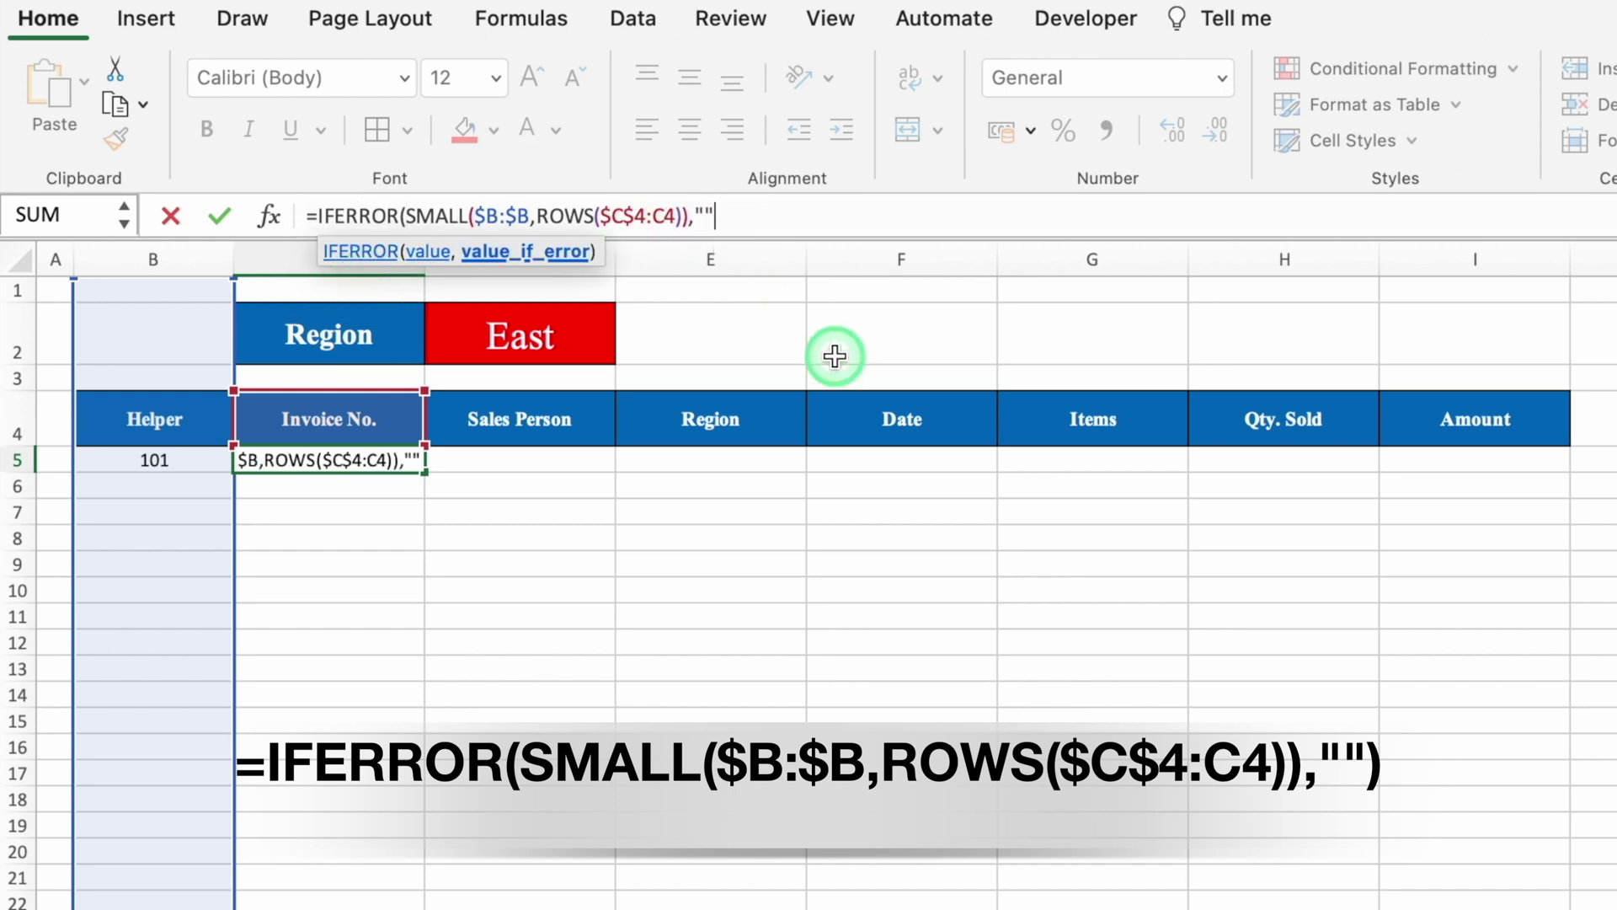
{"action": "type", "text": "\"\")"}
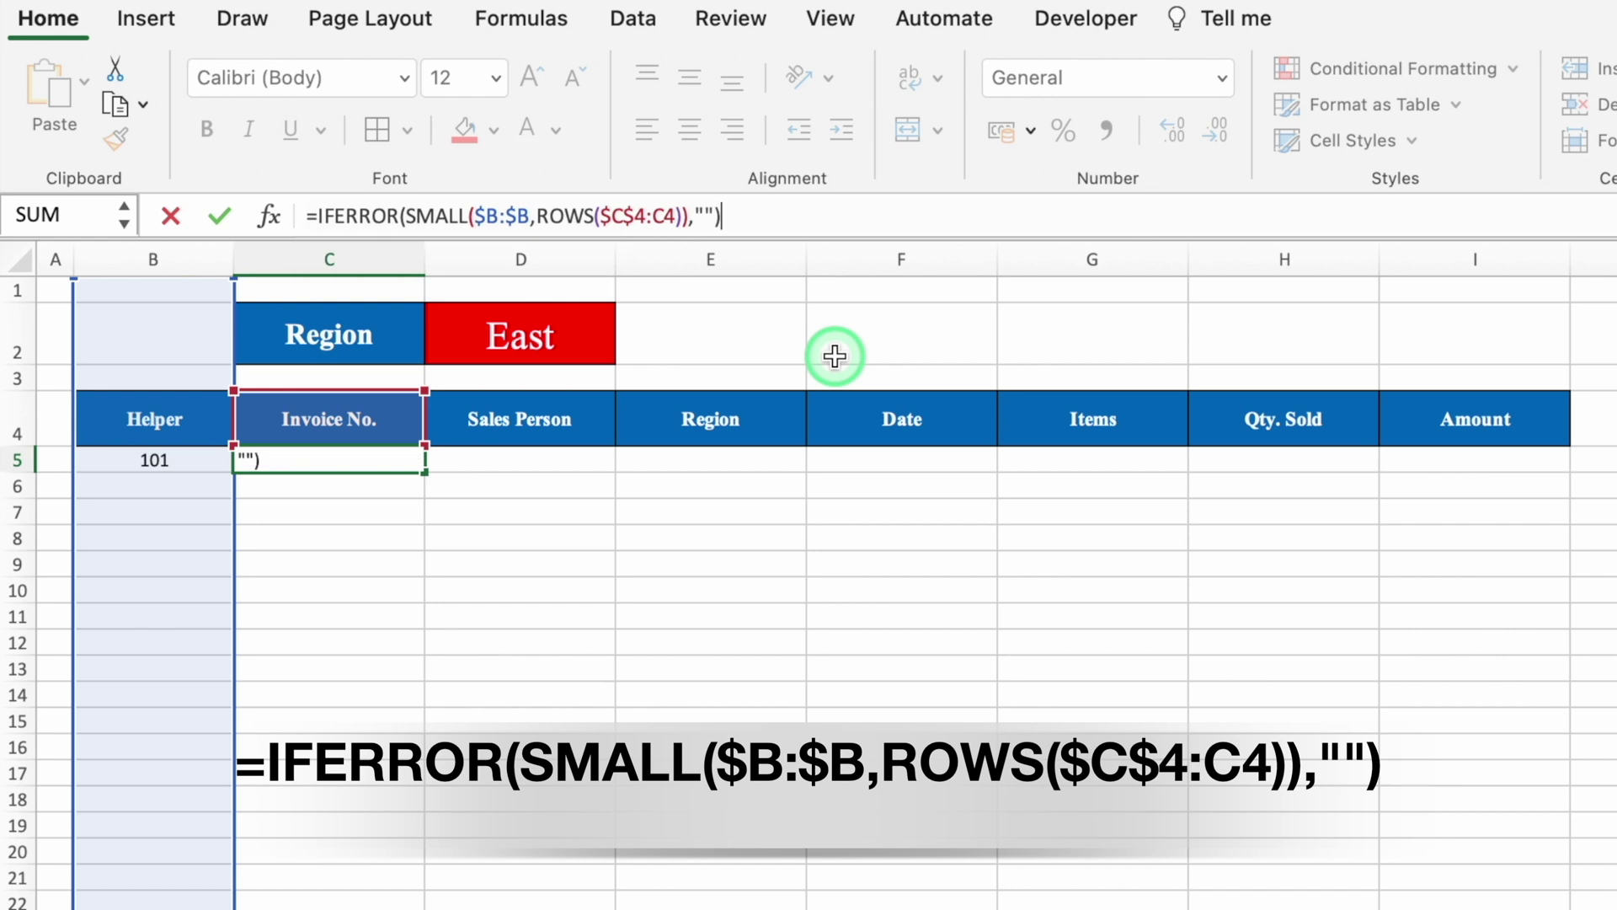
{"action": "key", "text": "Return"}
{"action": "left_click", "coordinate": [386, 462]}
- Enter =VLOOKUP($C5,'Data Entry'!$B:$H,2,0) in D5 under Sales Person
{"action": "left_click", "coordinate": [521, 463]}
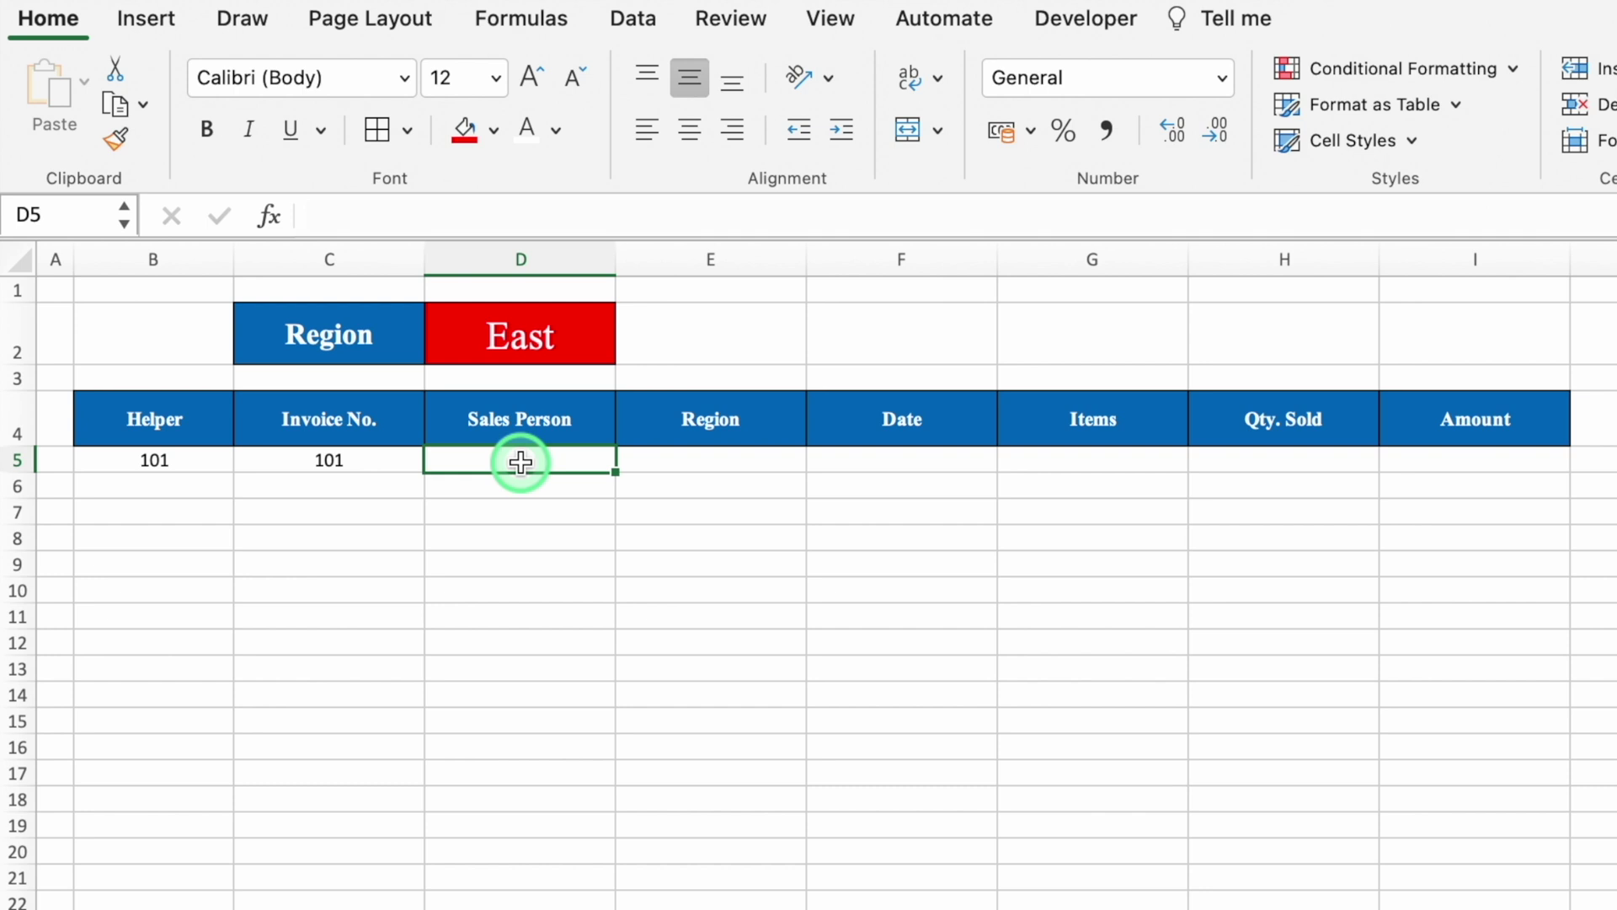
{"action": "type", "text": "=vlo"}
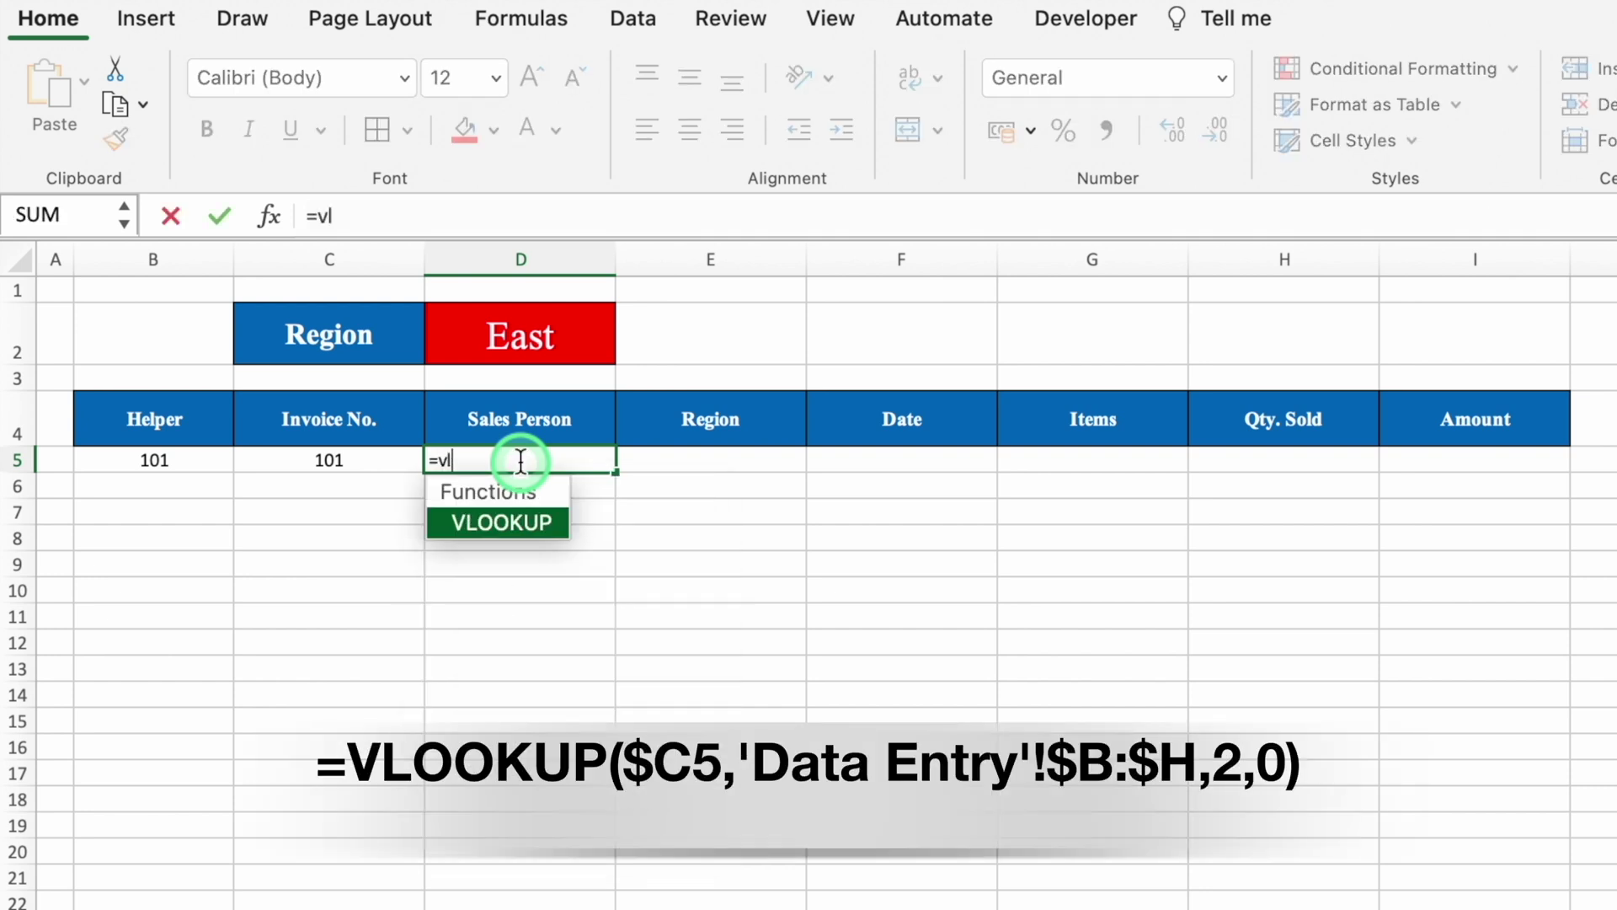
{"action": "double_click", "coordinate": [515, 523]}
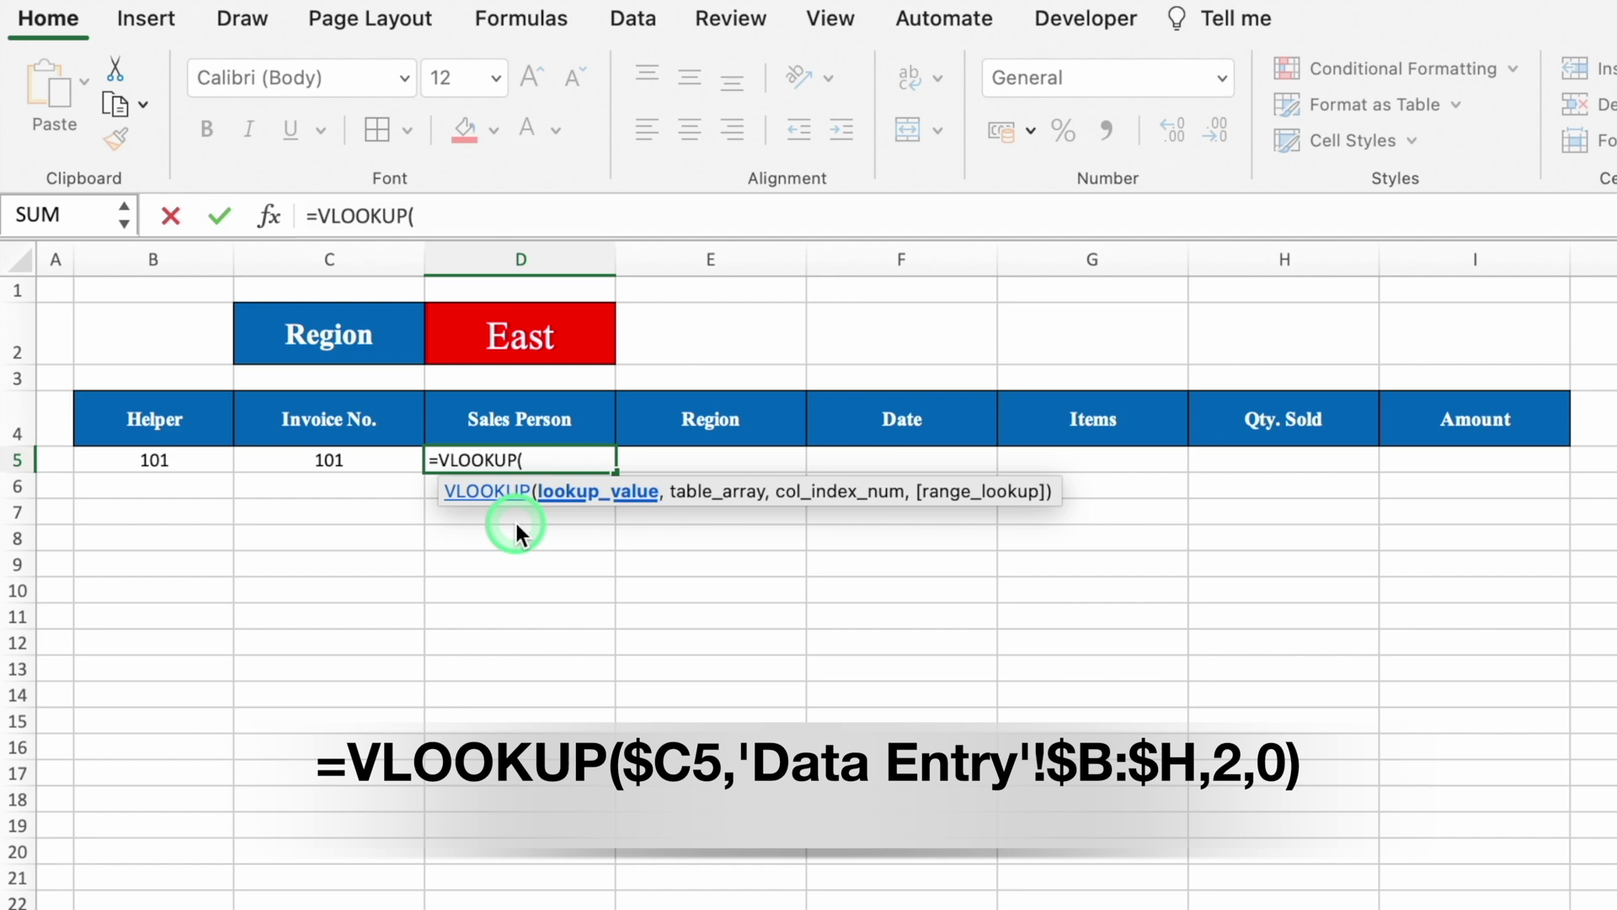
{"action": "left_click", "coordinate": [366, 459]}
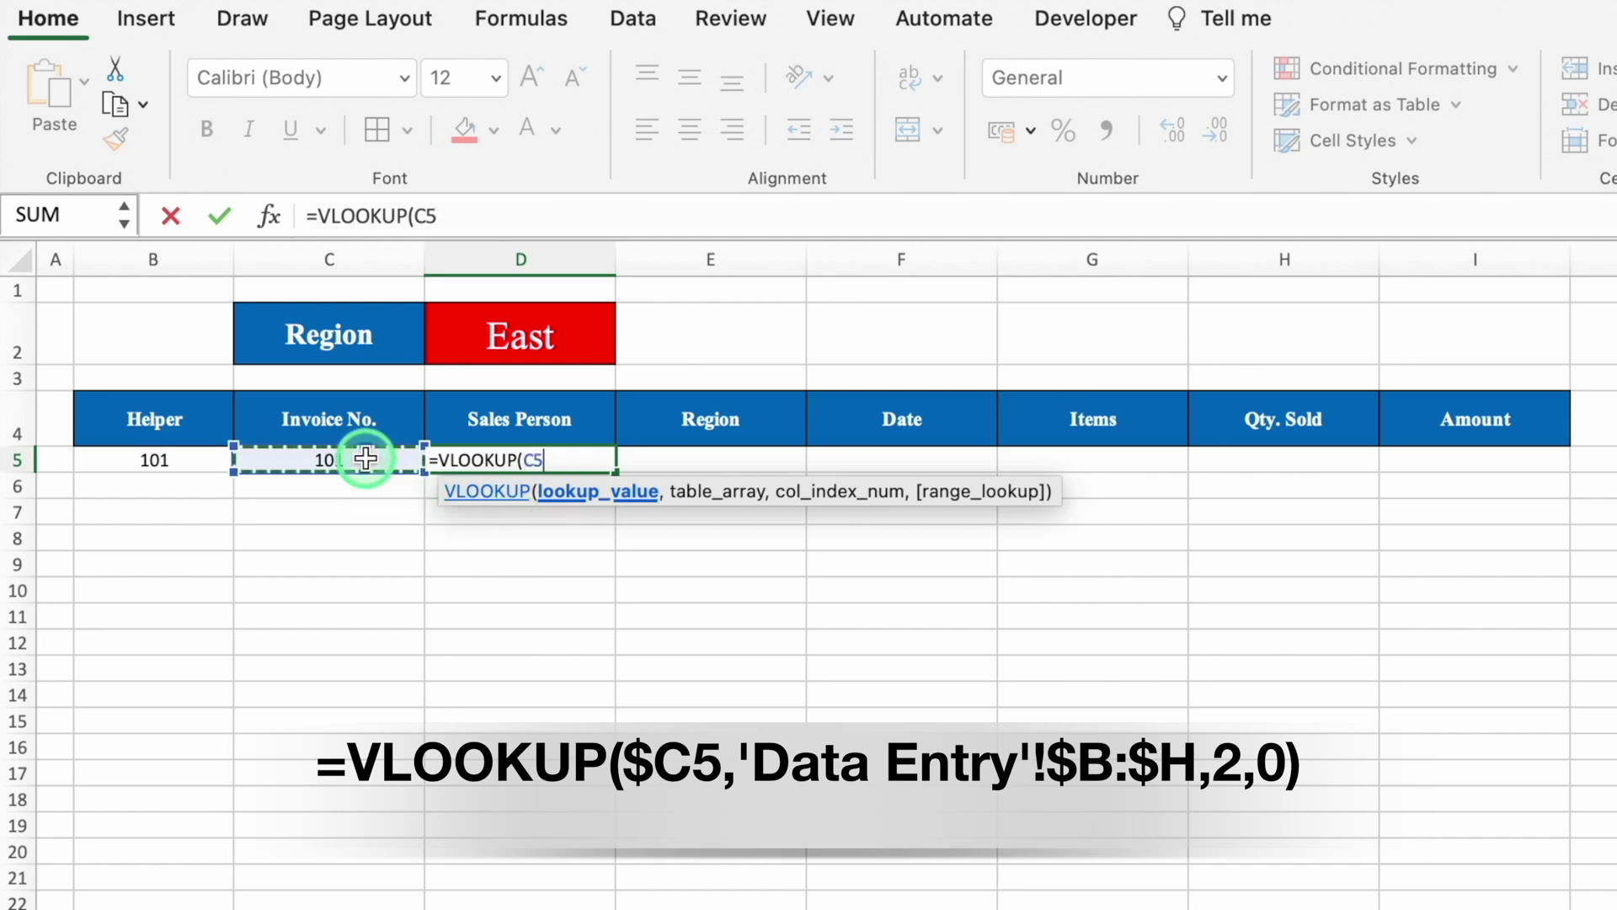
{"action": "key", "text": "F4"}
{"action": "key", "text": "F4"}
{"action": "key", "text": "F4"}
{"action": "type", "text": ","}
{"action": "key", "text": "ctrl+Page_Down"}
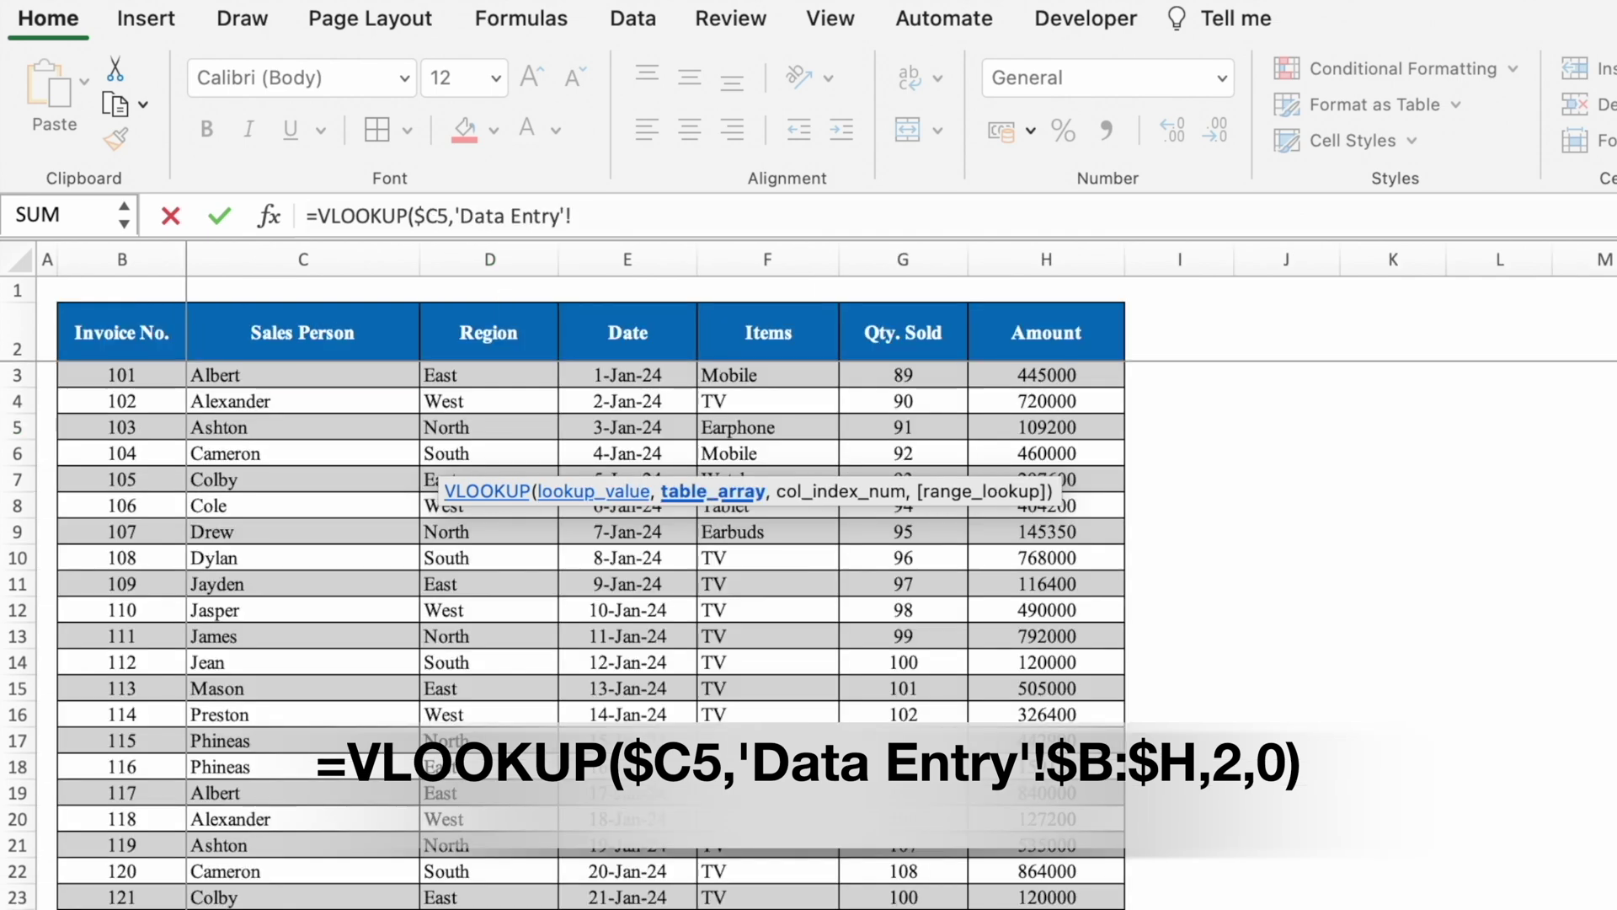
{"action": "left_click", "coordinate": [122, 252]}
{"action": "left_click_drag", "start_coordinate": [121, 253], "coordinate": [1022, 243]}
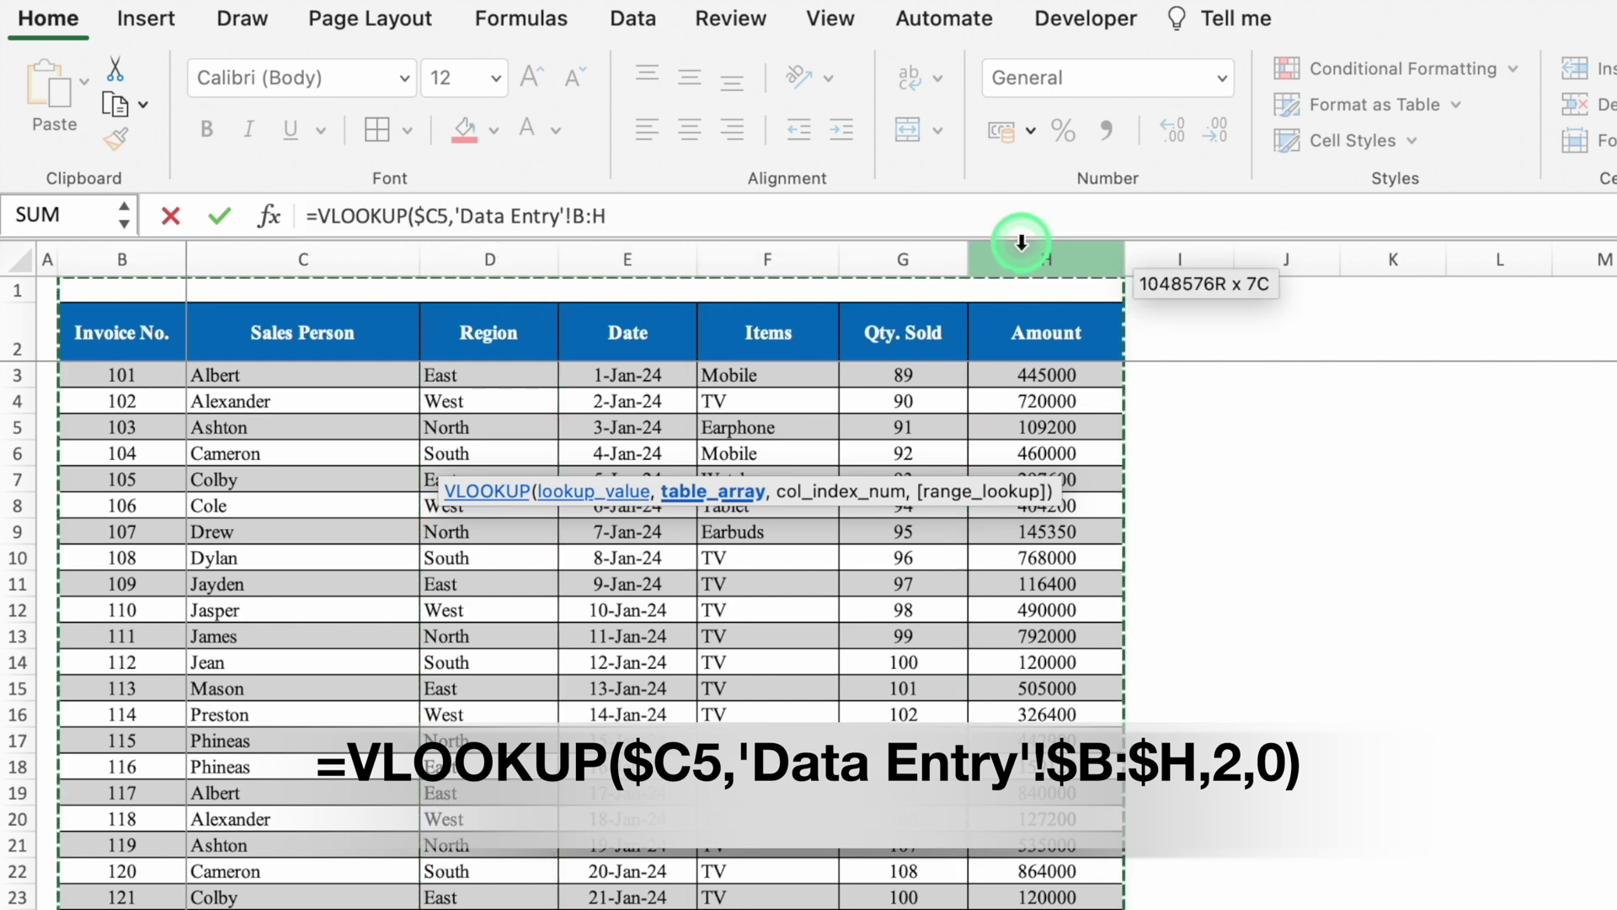
{"action": "key", "text": "F4"}
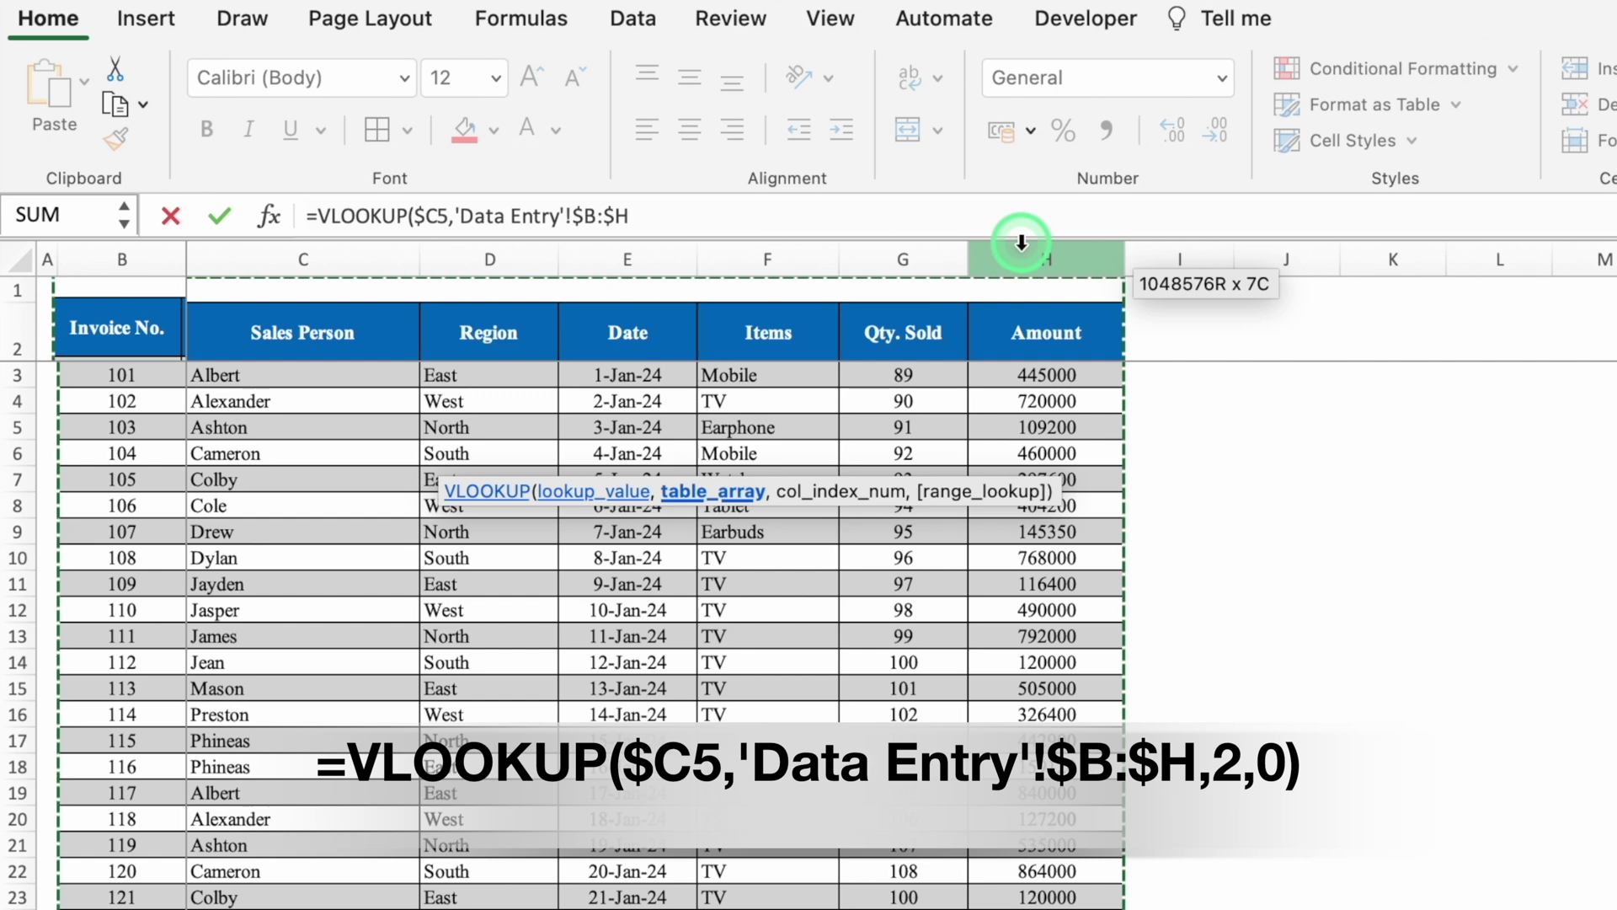
{"action": "type", "text": ","}
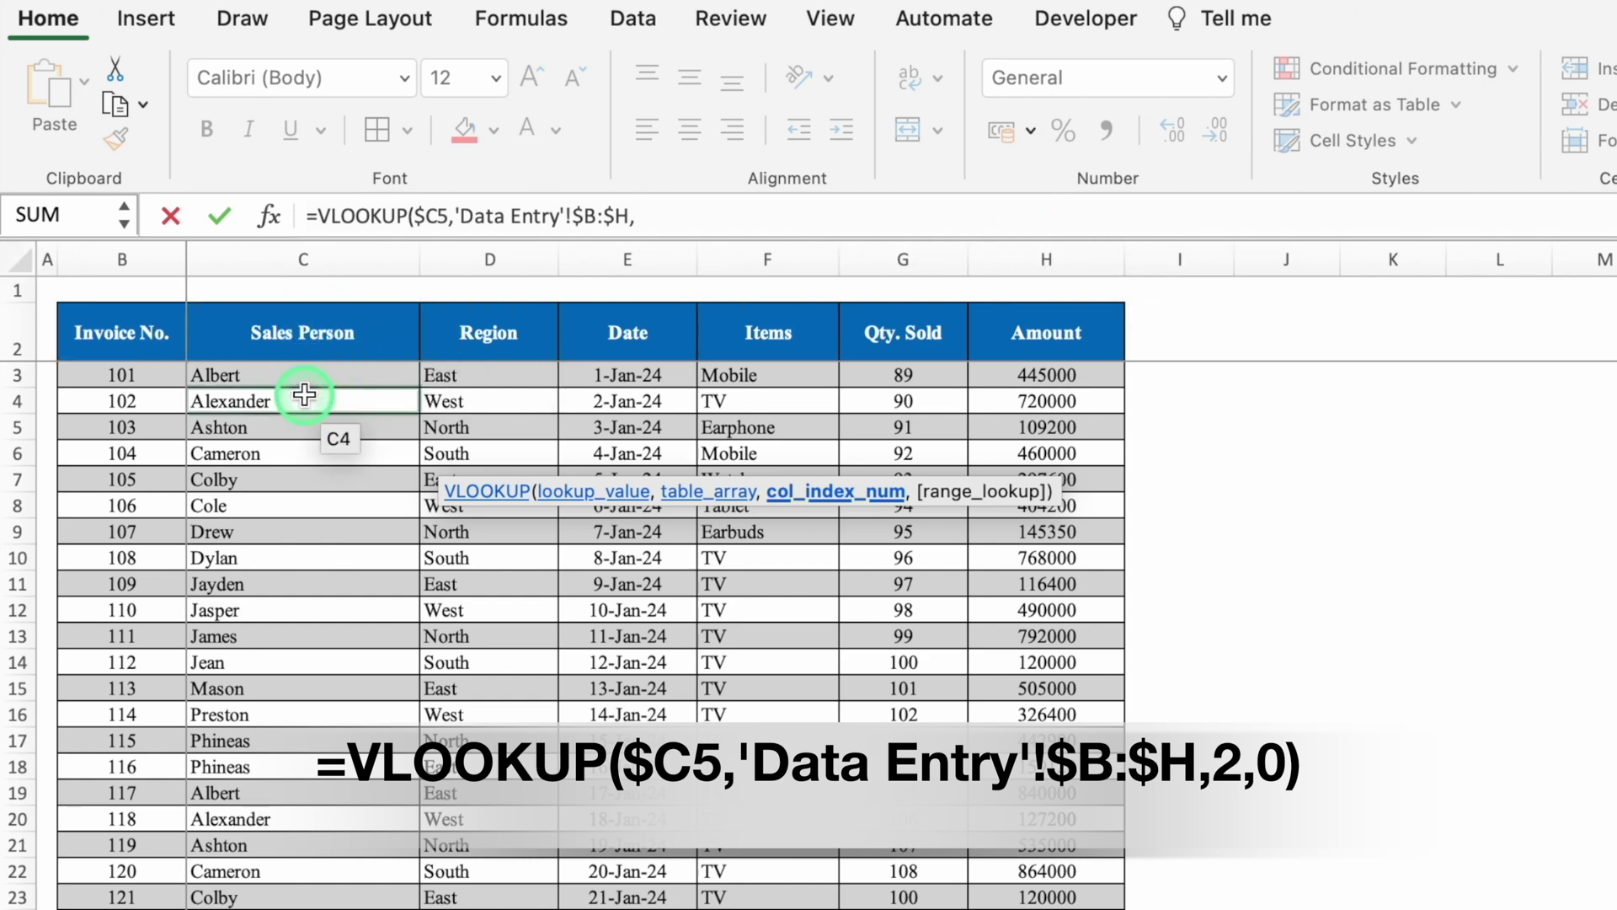
{"action": "type", "text": "2"}
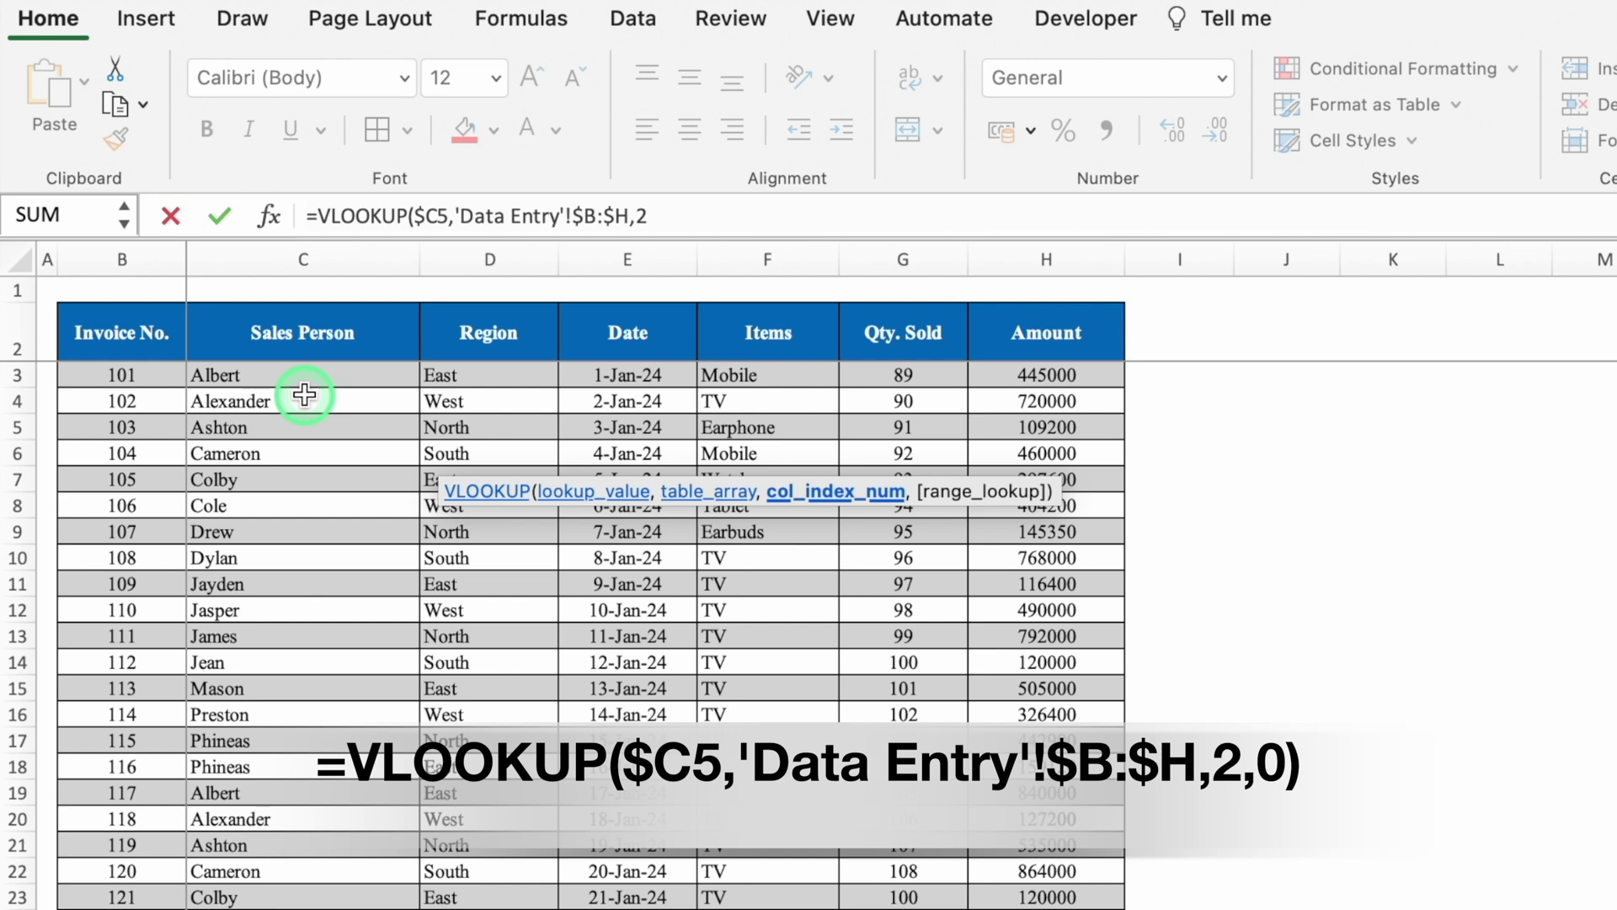
{"action": "type", "text": ",0"}
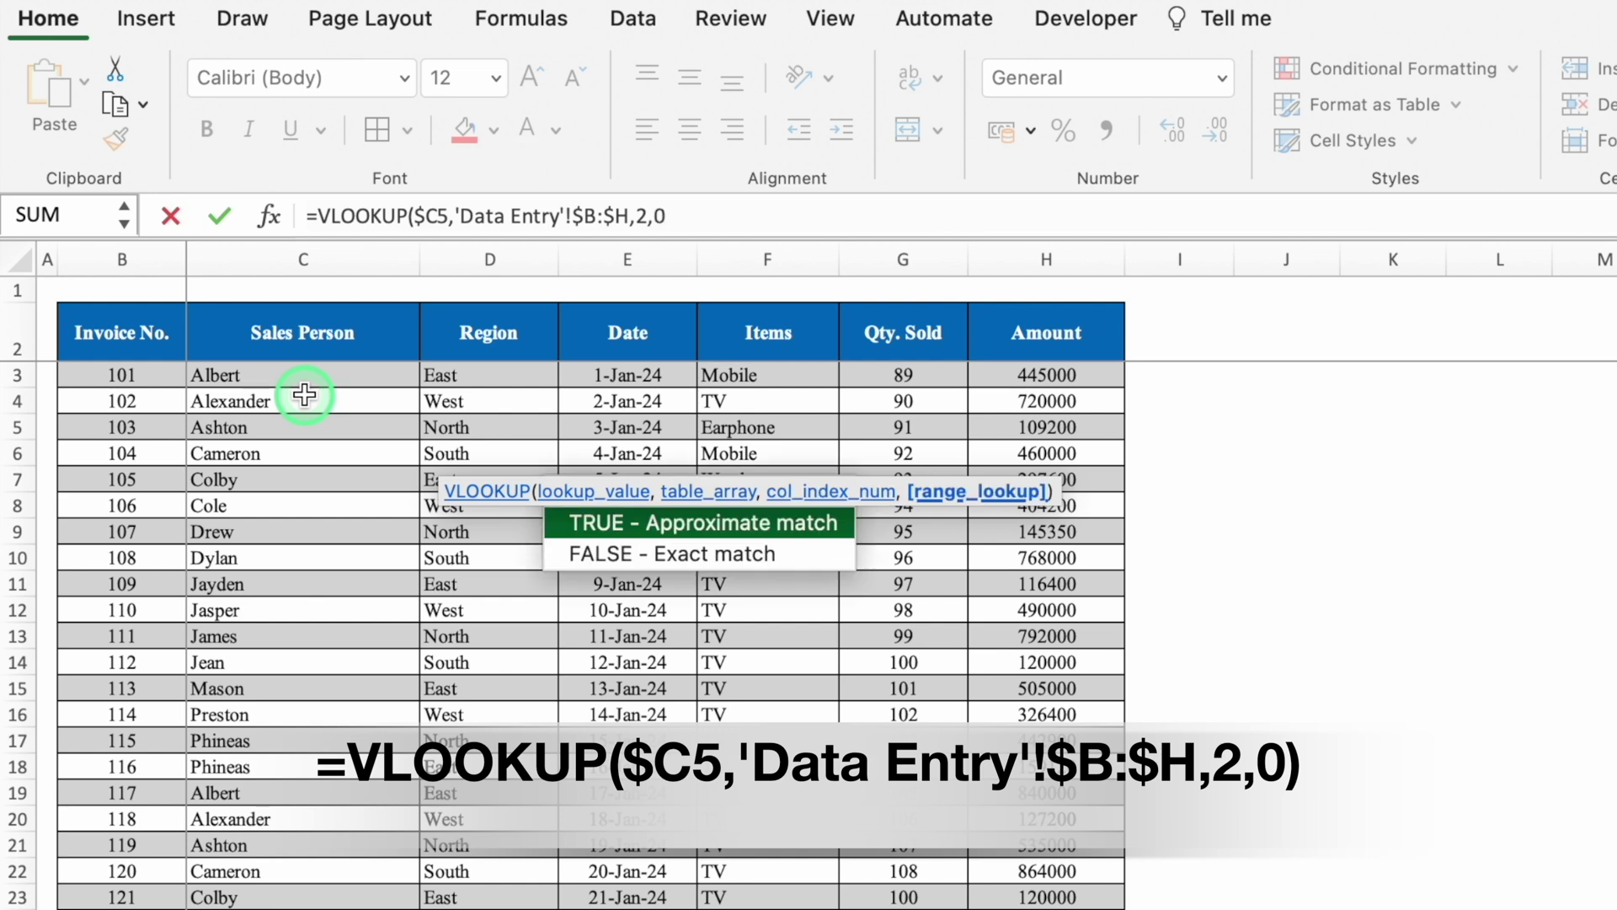
{"action": "type", "text": ")"}
{"action": "key", "text": "Return"}
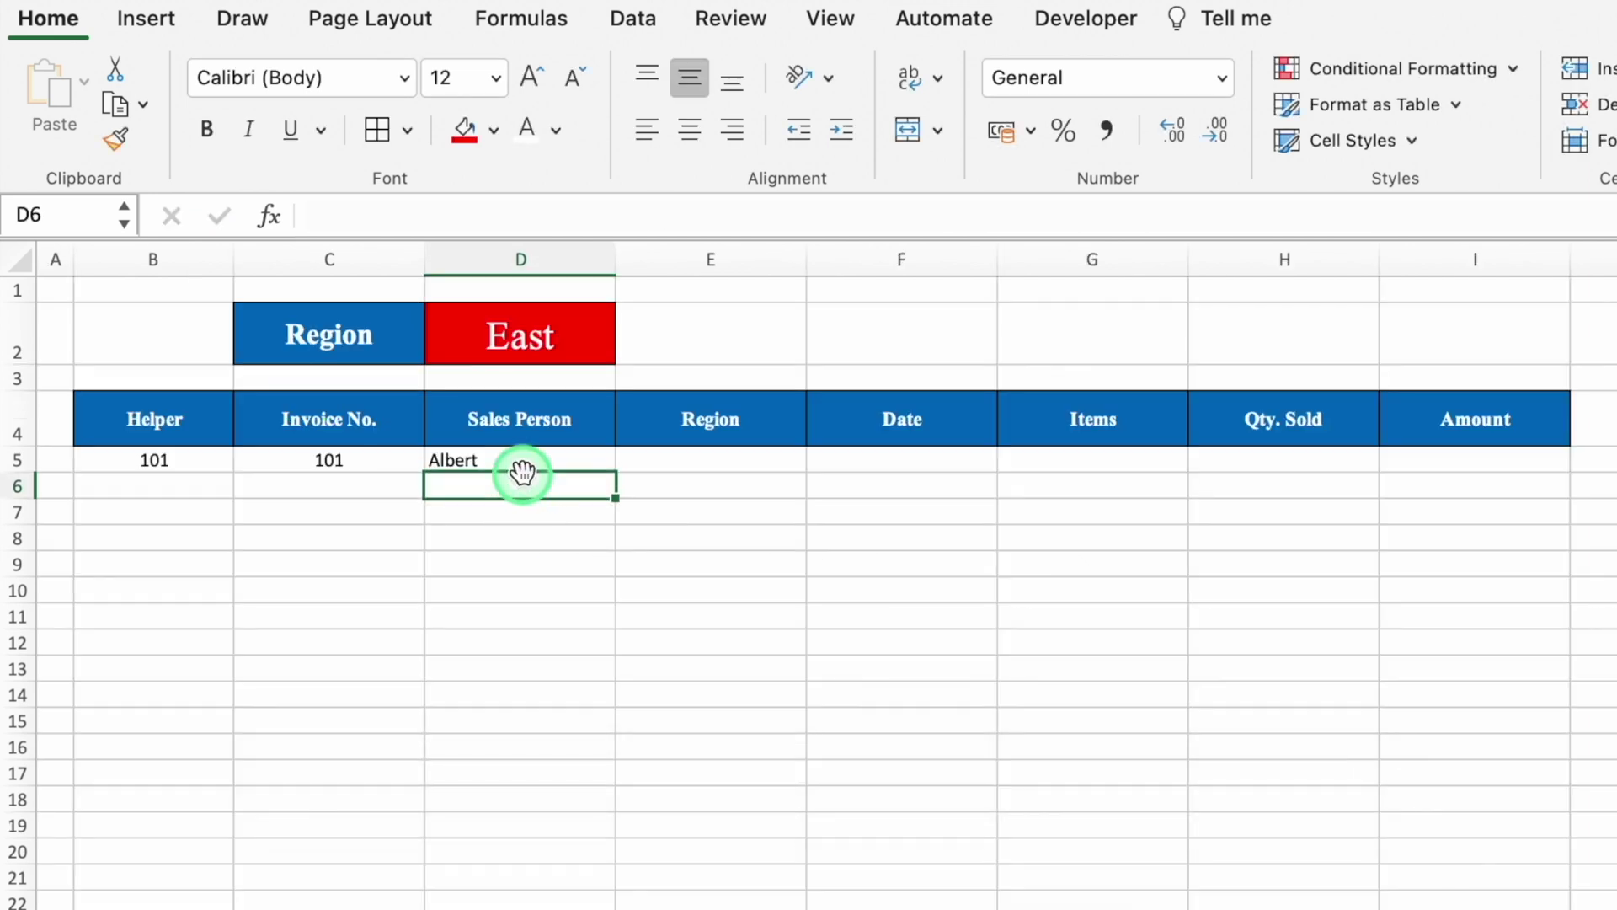
- Wrap D5's VLOOKUP in IFERROR with an empty-text fallback: =IFERROR(VLOOKUP($C5,'Data Entry'!$B:$H,2,0),"")
{"action": "left_click", "coordinate": [516, 462]}
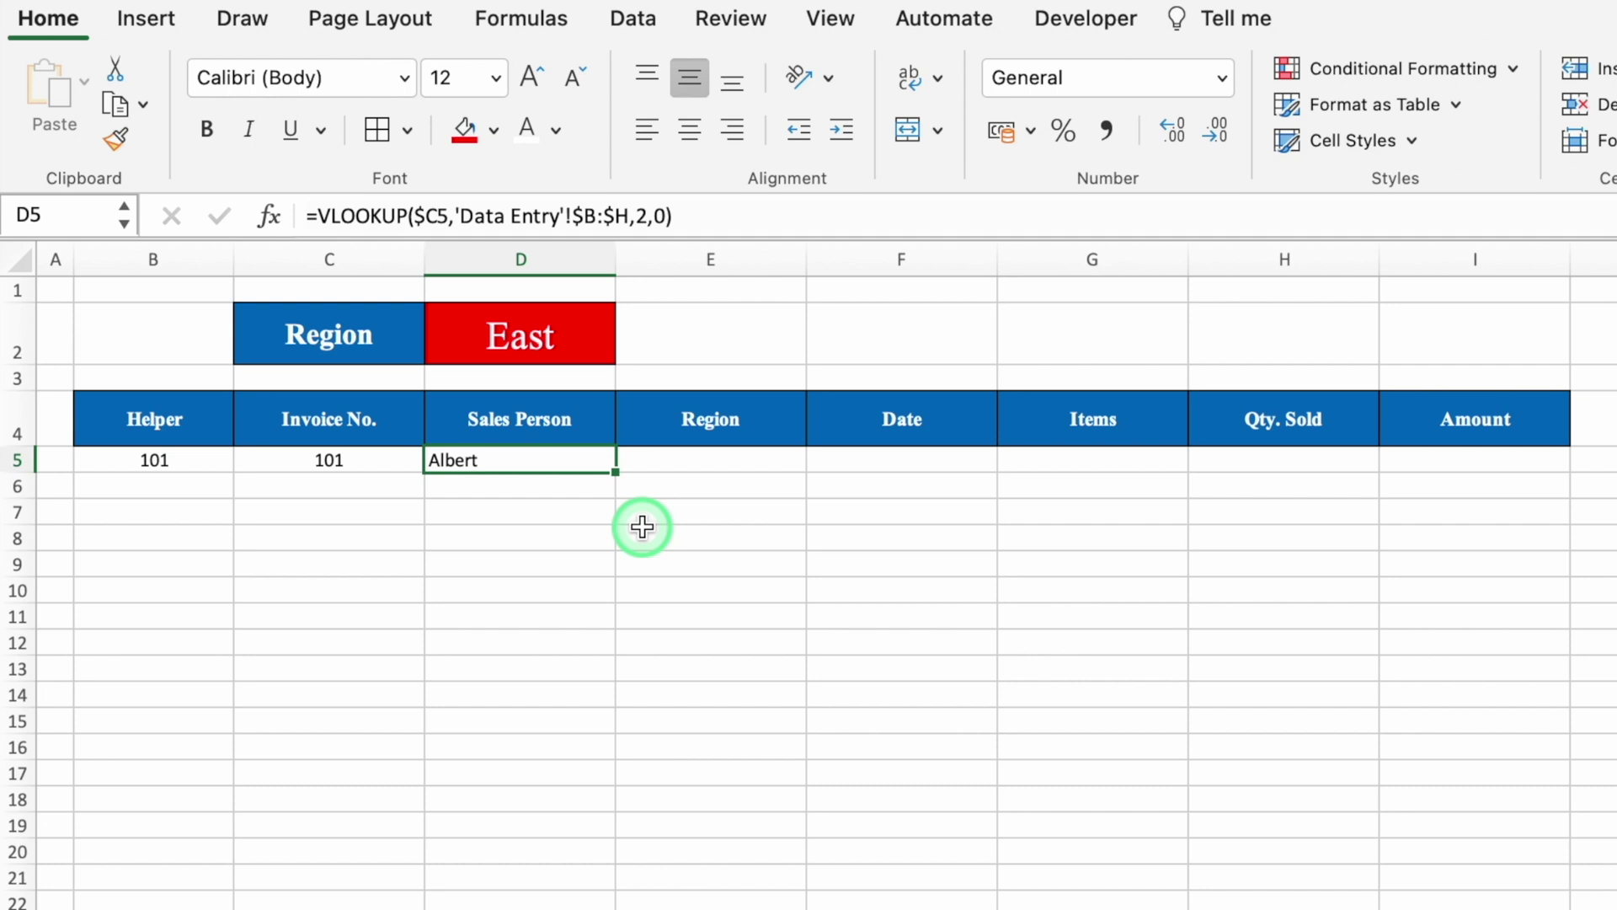
{"action": "left_click", "coordinate": [320, 213]}
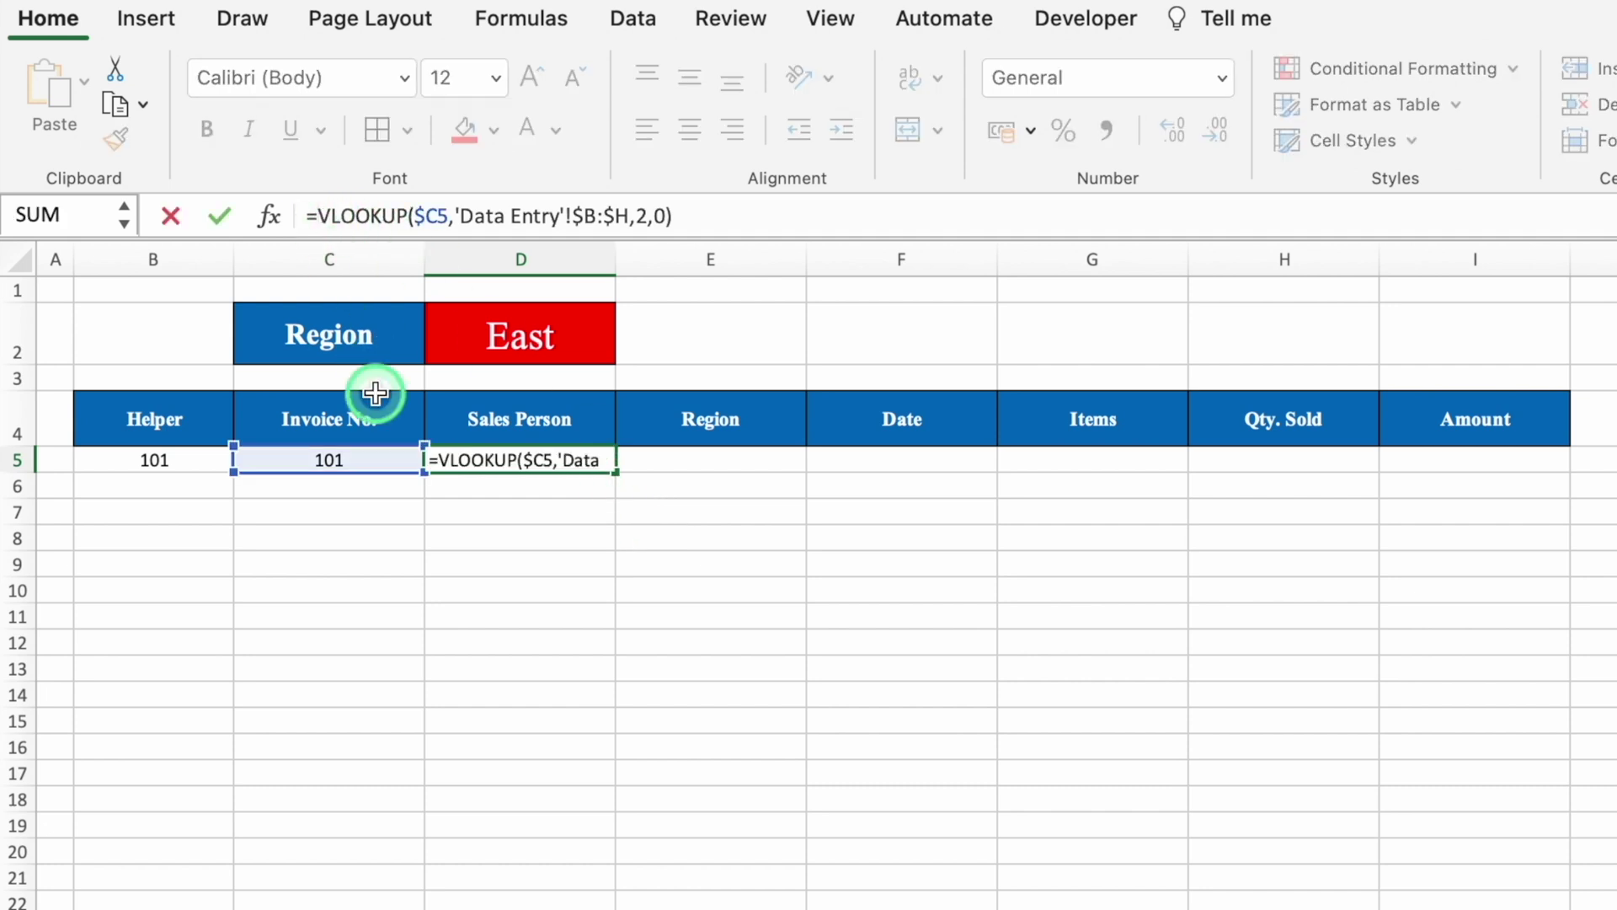
{"action": "type", "text": "iferr"}
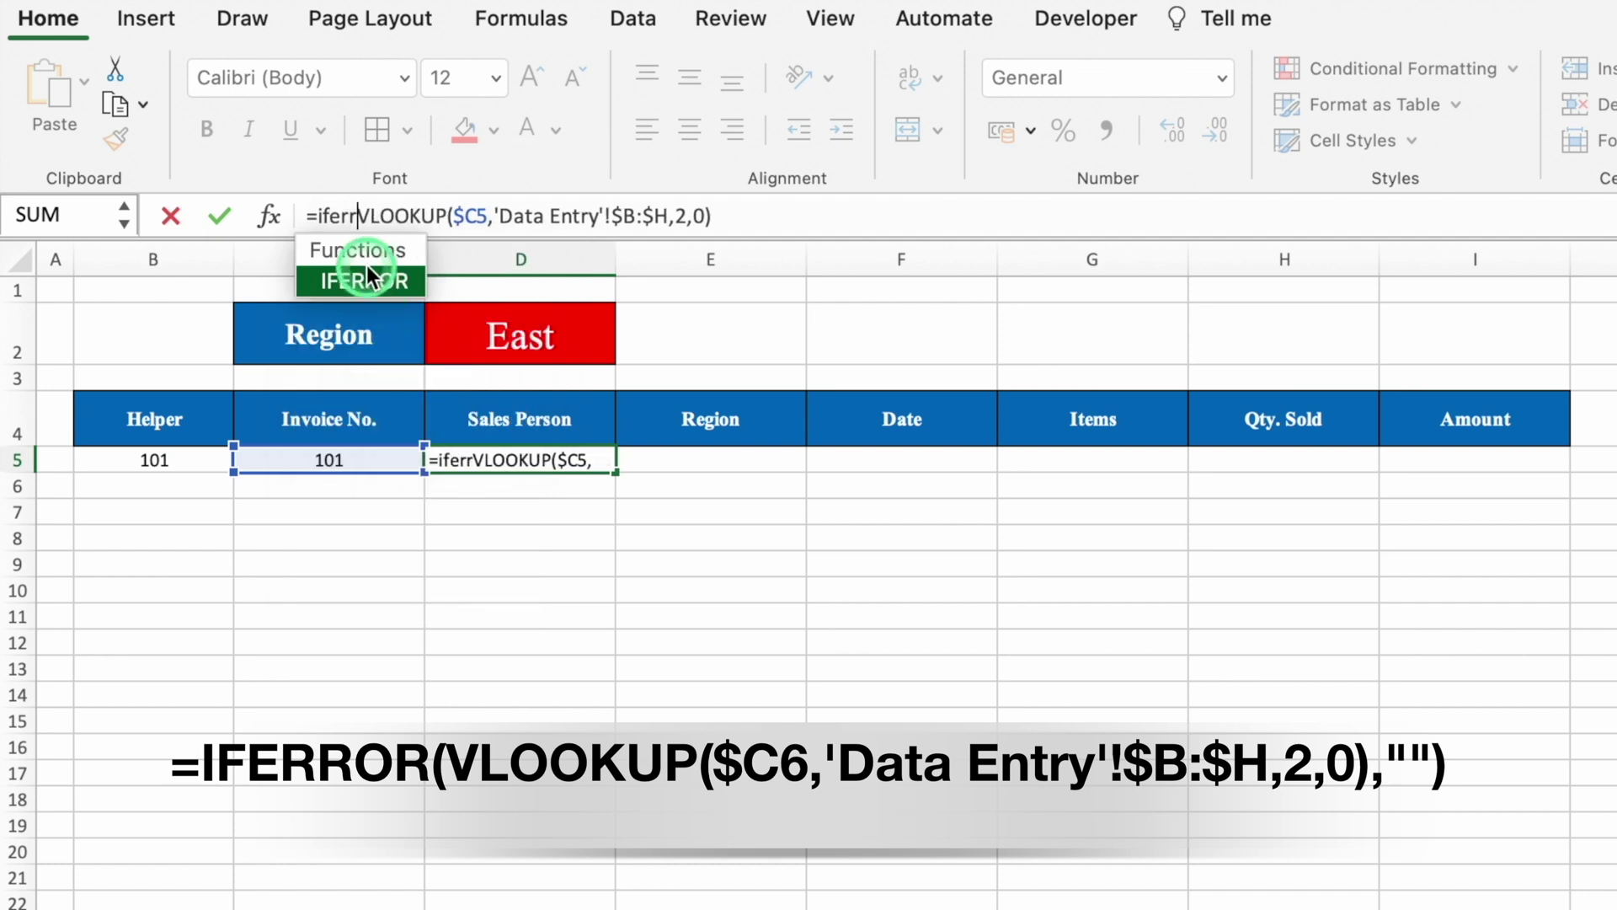
{"action": "double_click", "coordinate": [366, 278]}
{"action": "left_click", "coordinate": [801, 216]}
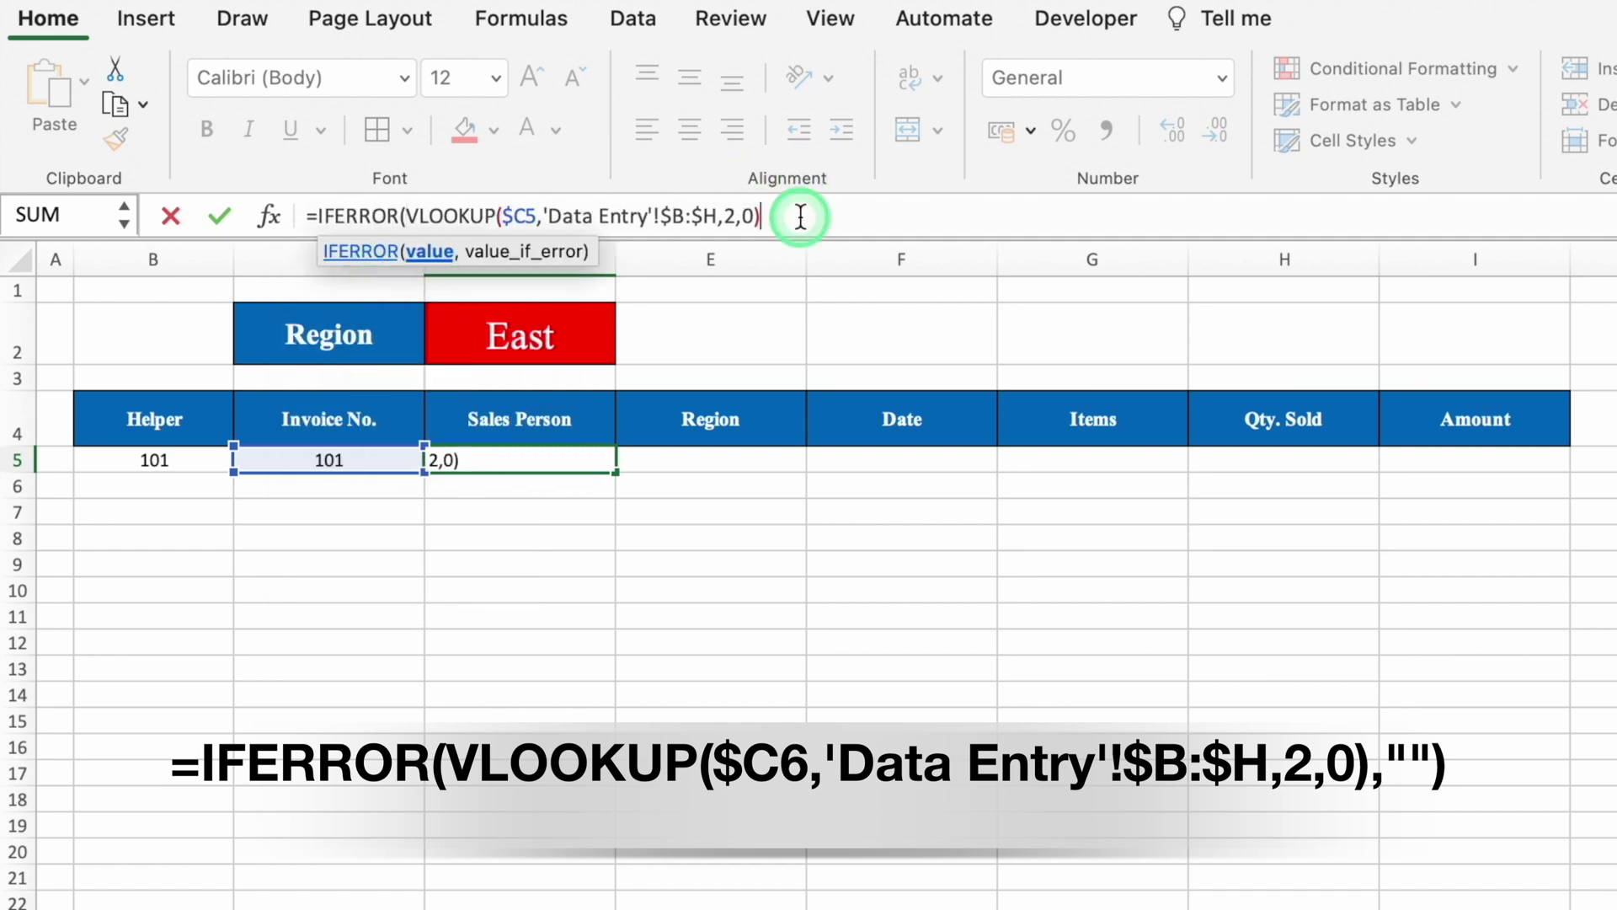
{"action": "type", "text": ","}
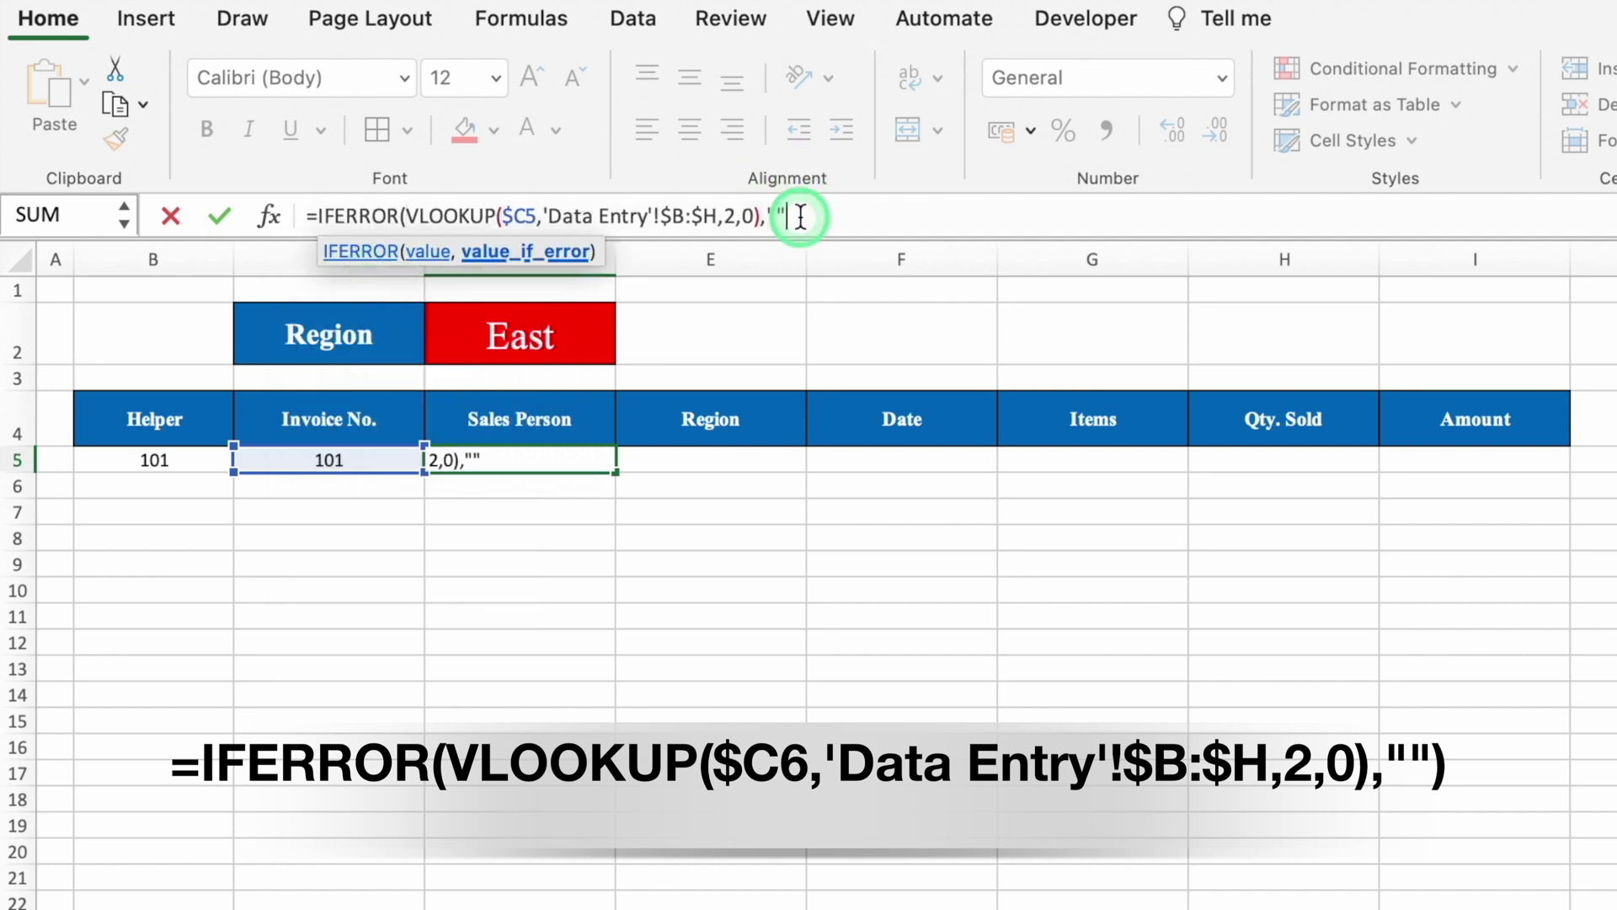
{"action": "type", "text": "\"\")"}
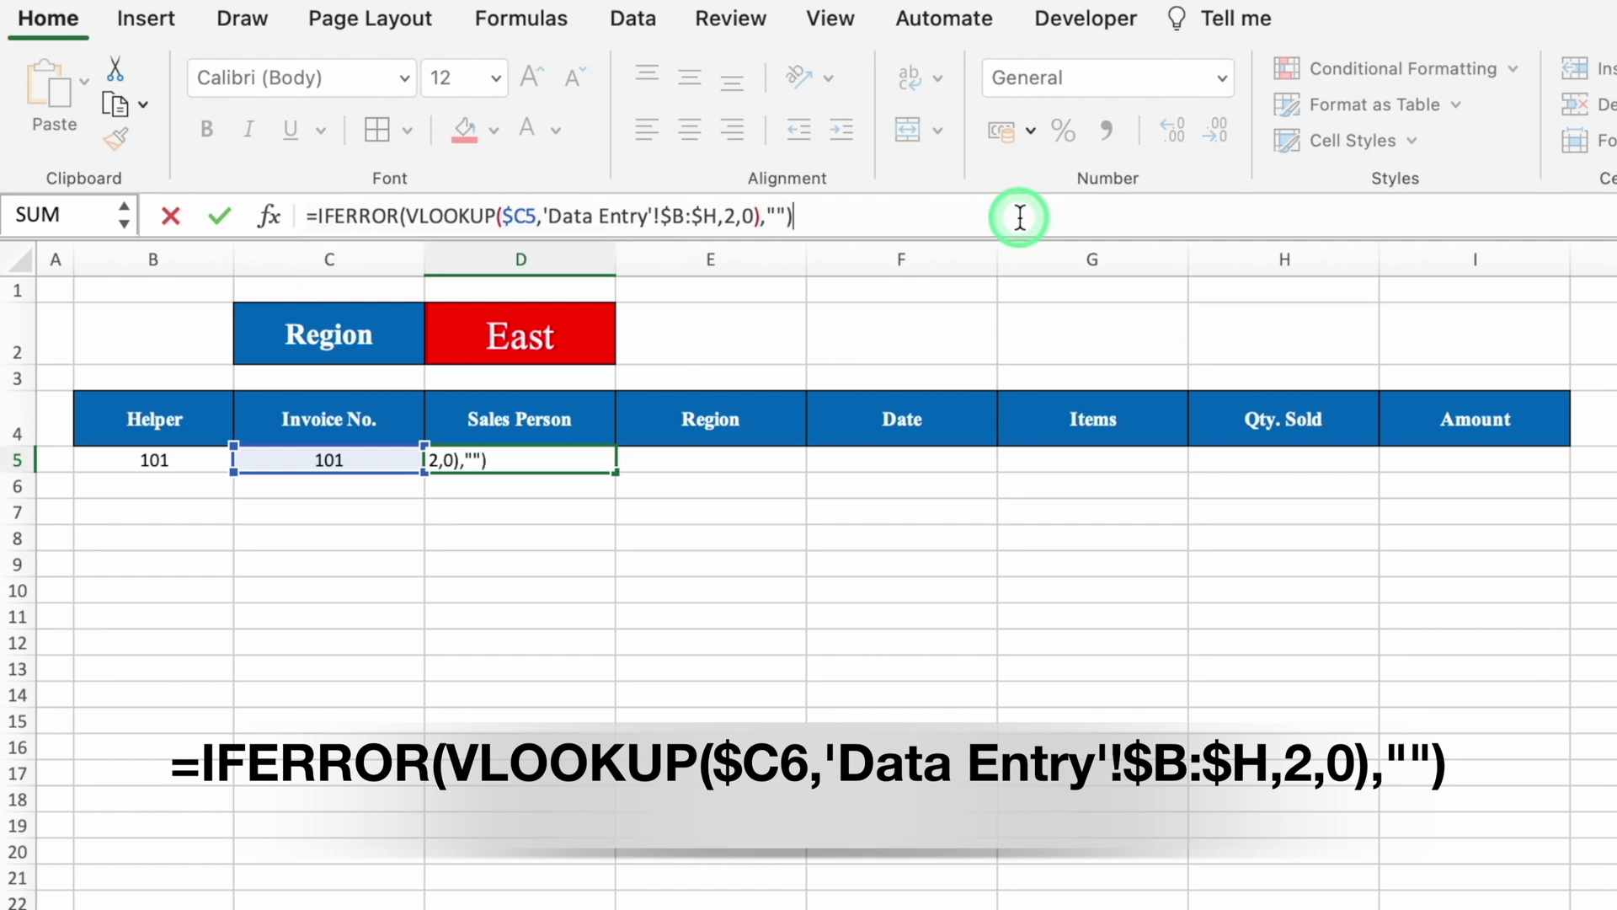
{"action": "key", "text": "Return"}
- Fill D5's formula across row 5 through I5 under Amount
{"action": "left_click", "coordinate": [610, 464]}
{"action": "left_click_drag", "start_coordinate": [640, 471], "coordinate": [1469, 461]}
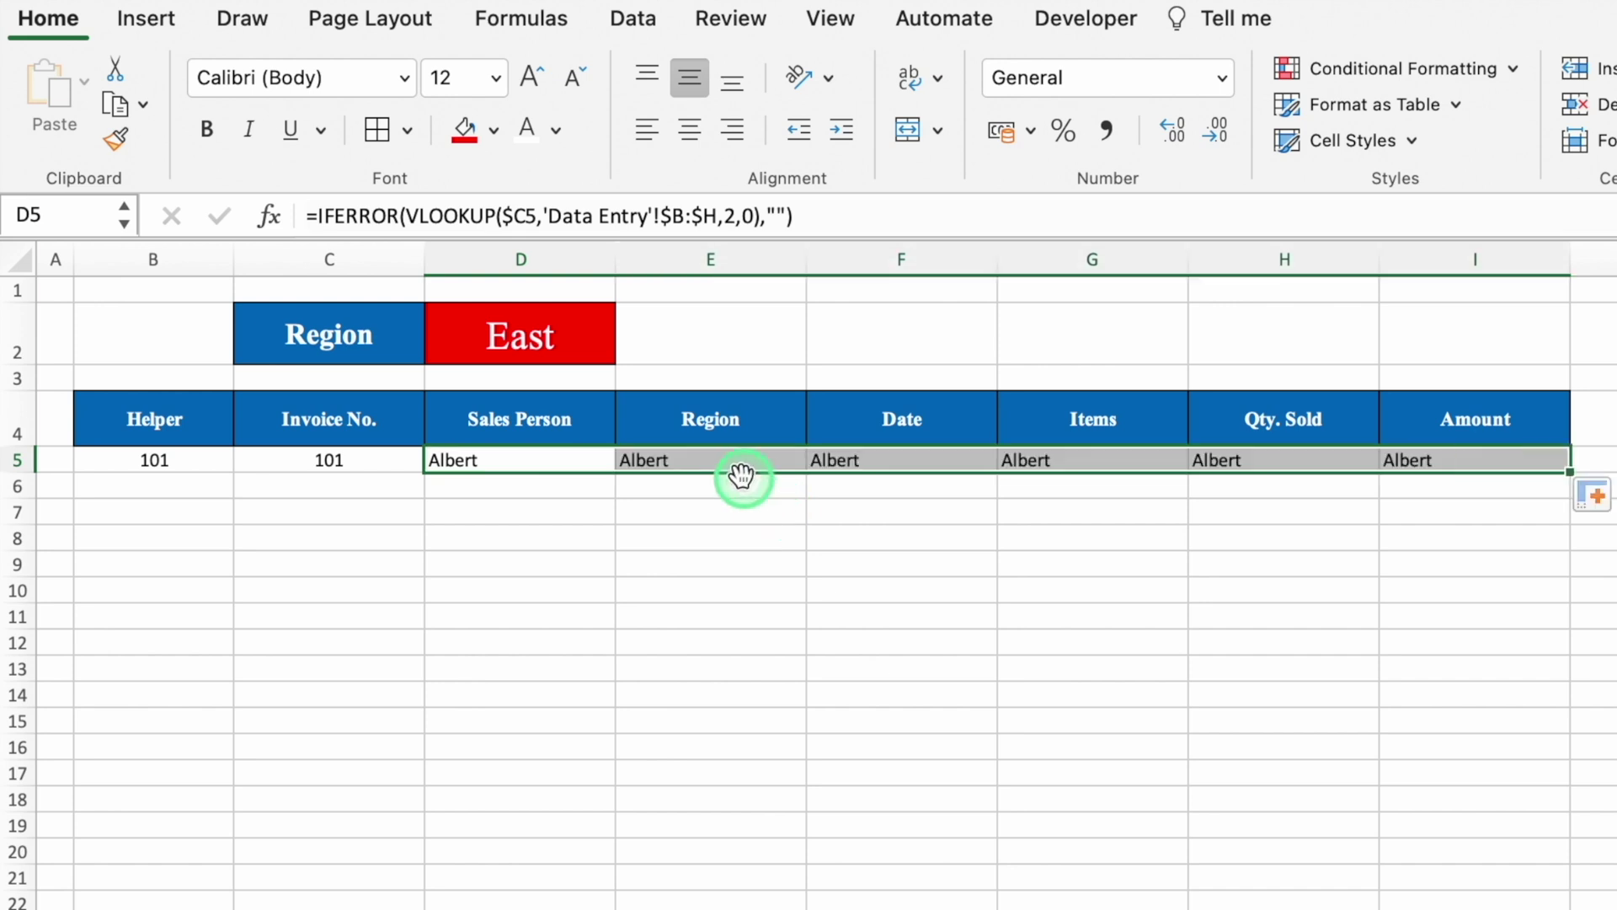
{"action": "left_click", "coordinate": [509, 460]}
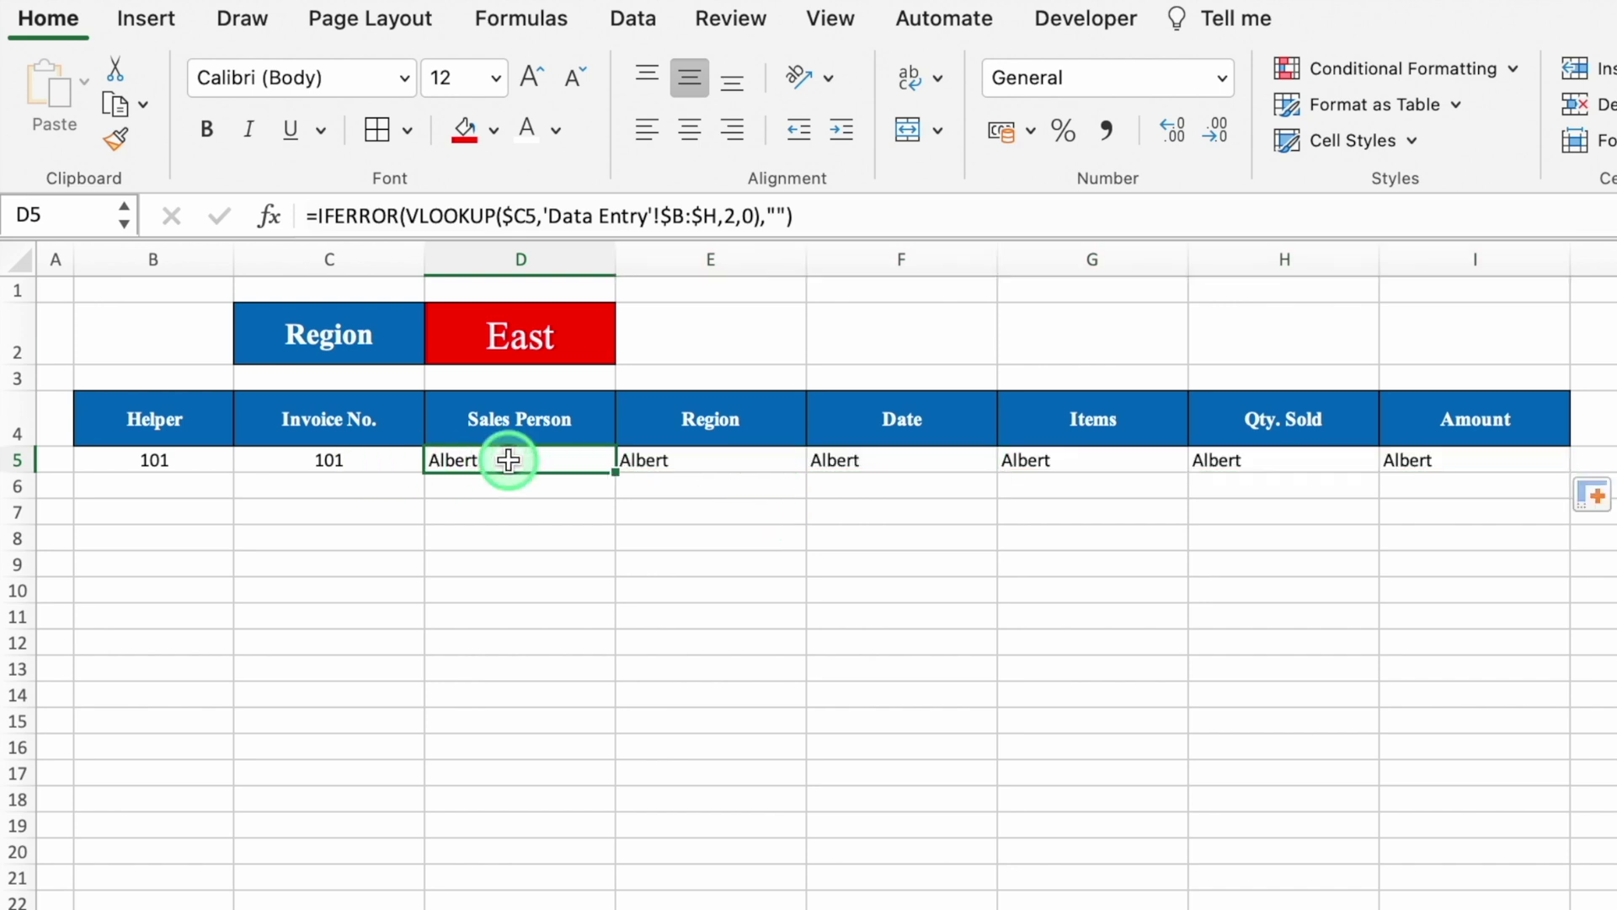
- Change the VLOOKUP column index to 3 in E5 under Region and to 4 in F5 under Date
{"action": "left_click", "coordinate": [655, 457]}
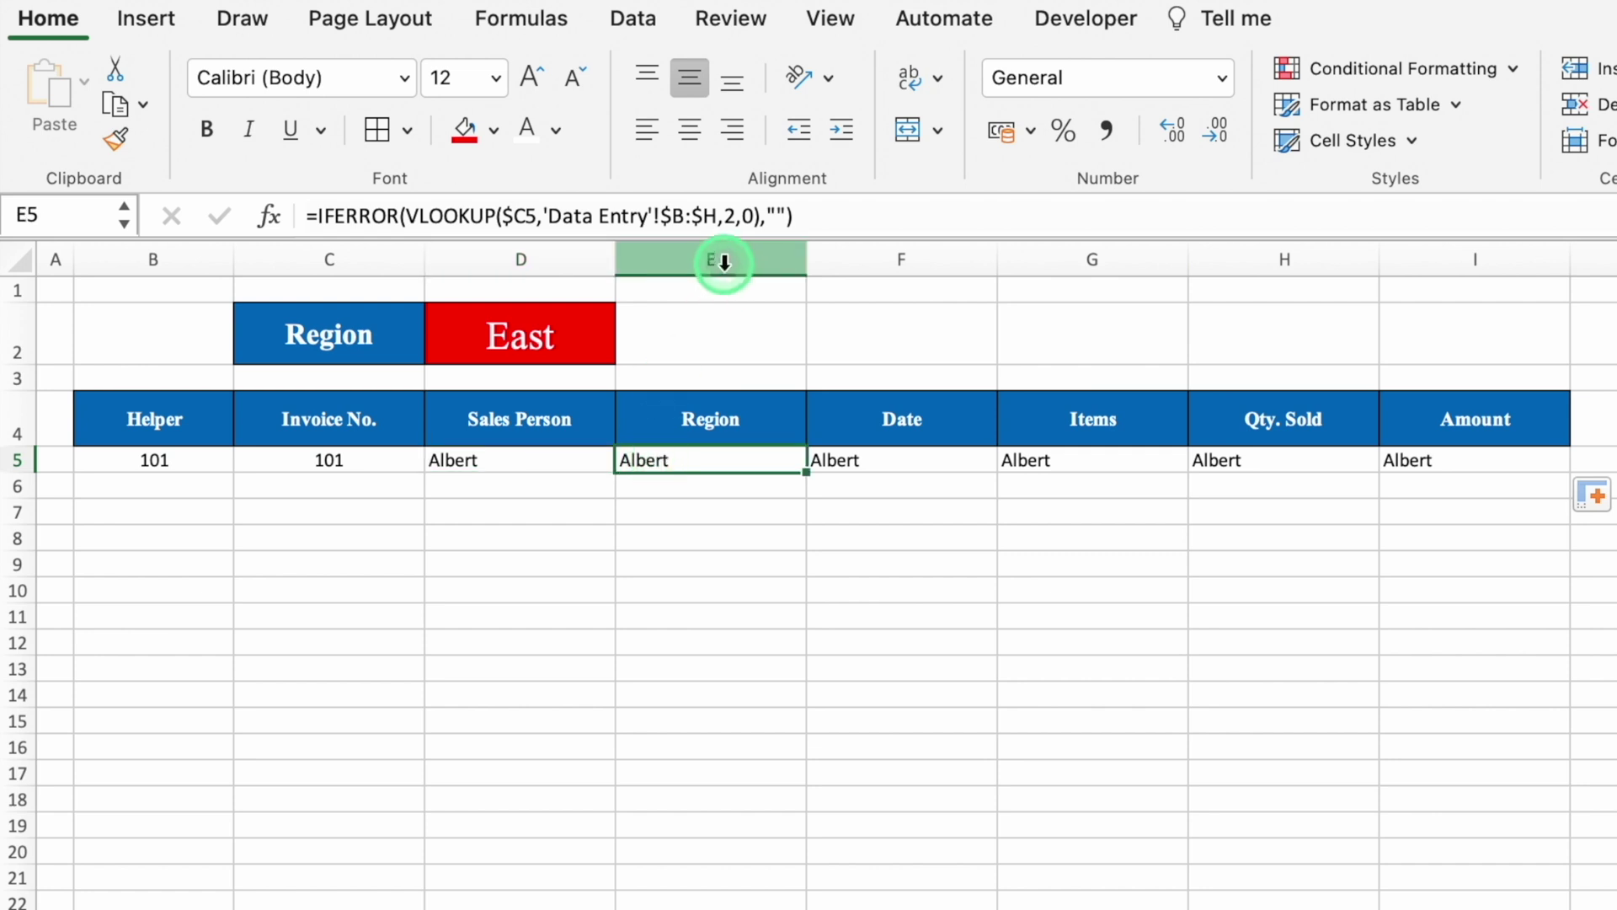
{"action": "left_click", "coordinate": [730, 216]}
{"action": "key", "text": "BackSpace"}
{"action": "type", "text": "3"}
{"action": "key", "text": "Return"}
{"action": "left_click", "coordinate": [903, 462]}
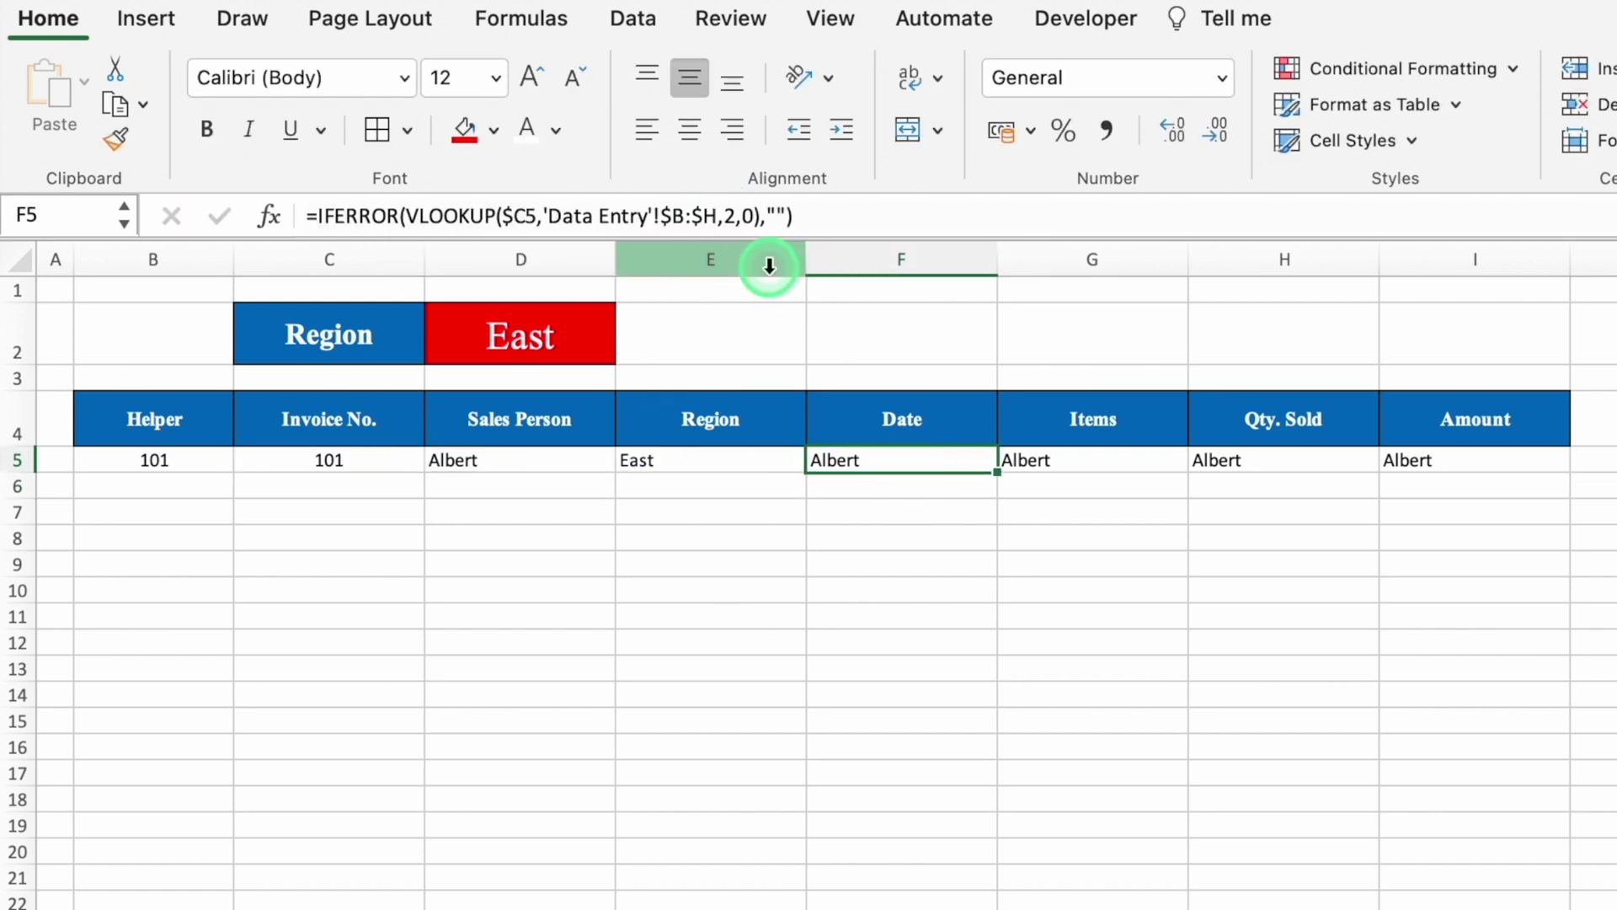
{"action": "left_click", "coordinate": [730, 216]}
{"action": "key", "text": "BackSpace"}
{"action": "type", "text": "3"}
{"action": "key", "text": "Tab"}
- Change the VLOOKUP column index to 5 in G5, 6 in H5 and 7 in I5
{"action": "left_click", "coordinate": [726, 217]}
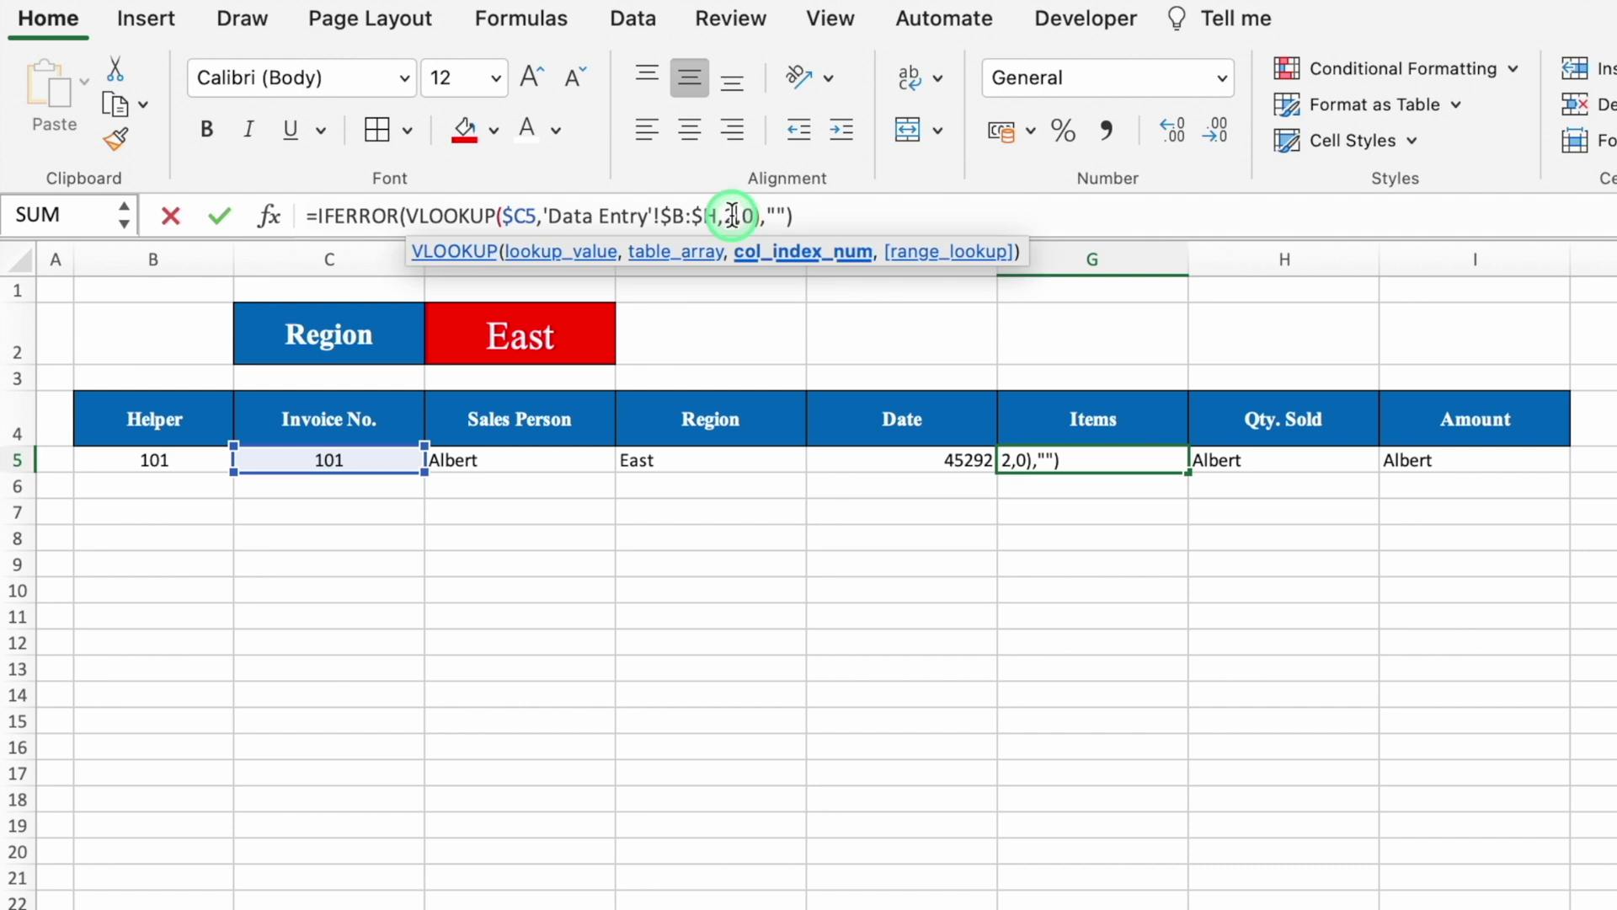
{"action": "key", "text": "Tab"}
{"action": "left_click", "coordinate": [731, 217]}
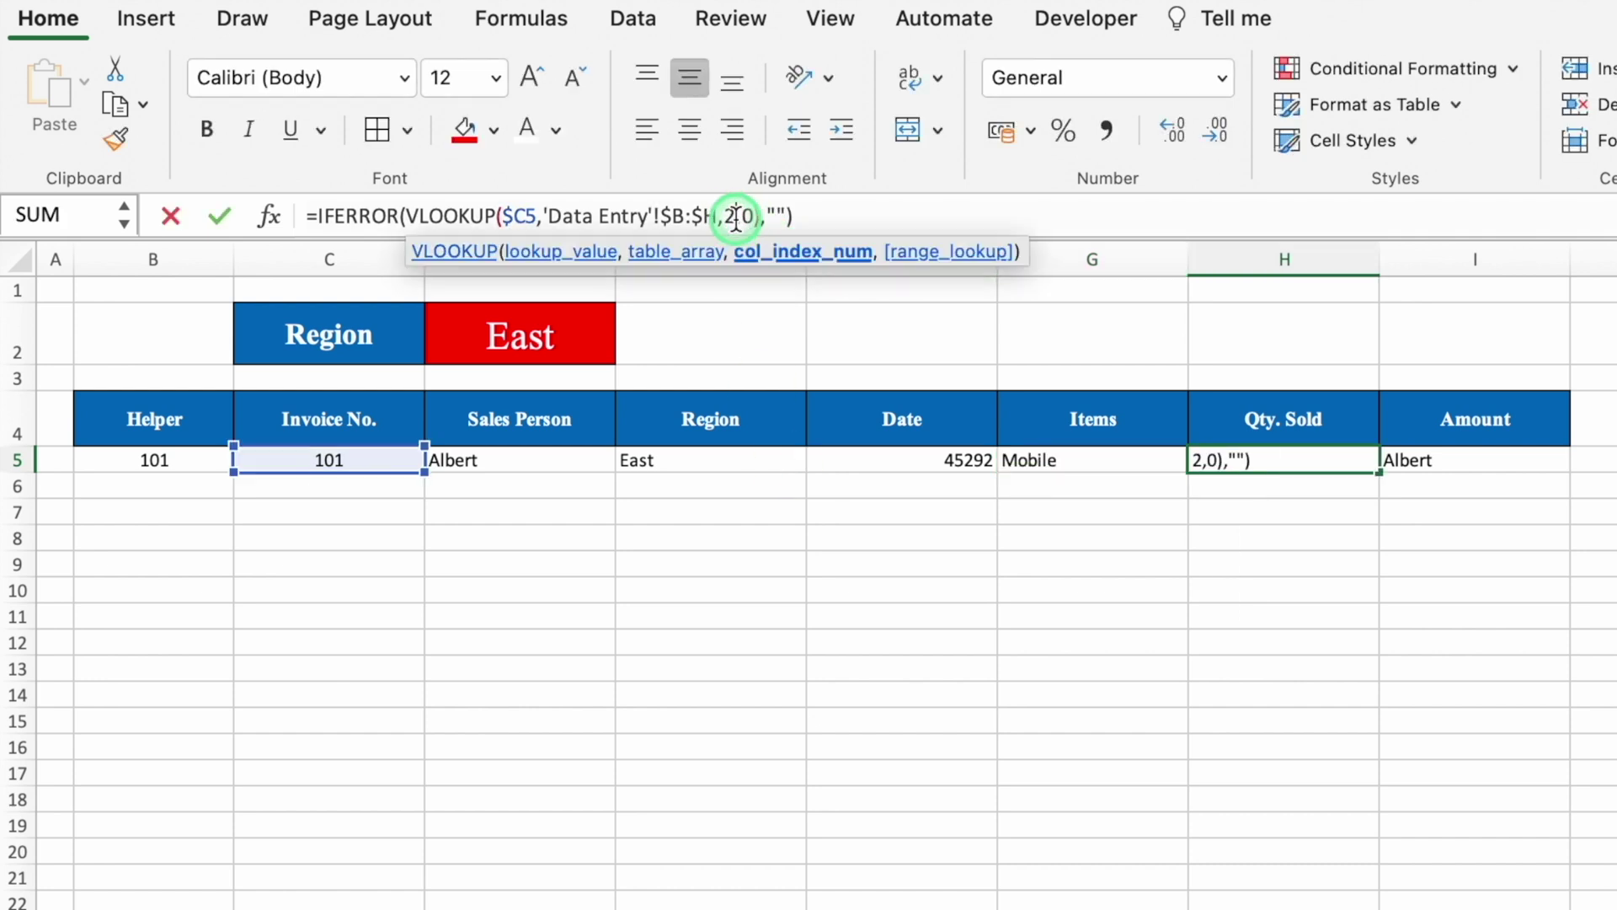
{"action": "key", "text": "BackSpace"}
{"action": "type", "text": "6"}
{"action": "key", "text": "Return"}
{"action": "left_click", "coordinate": [1398, 460]}
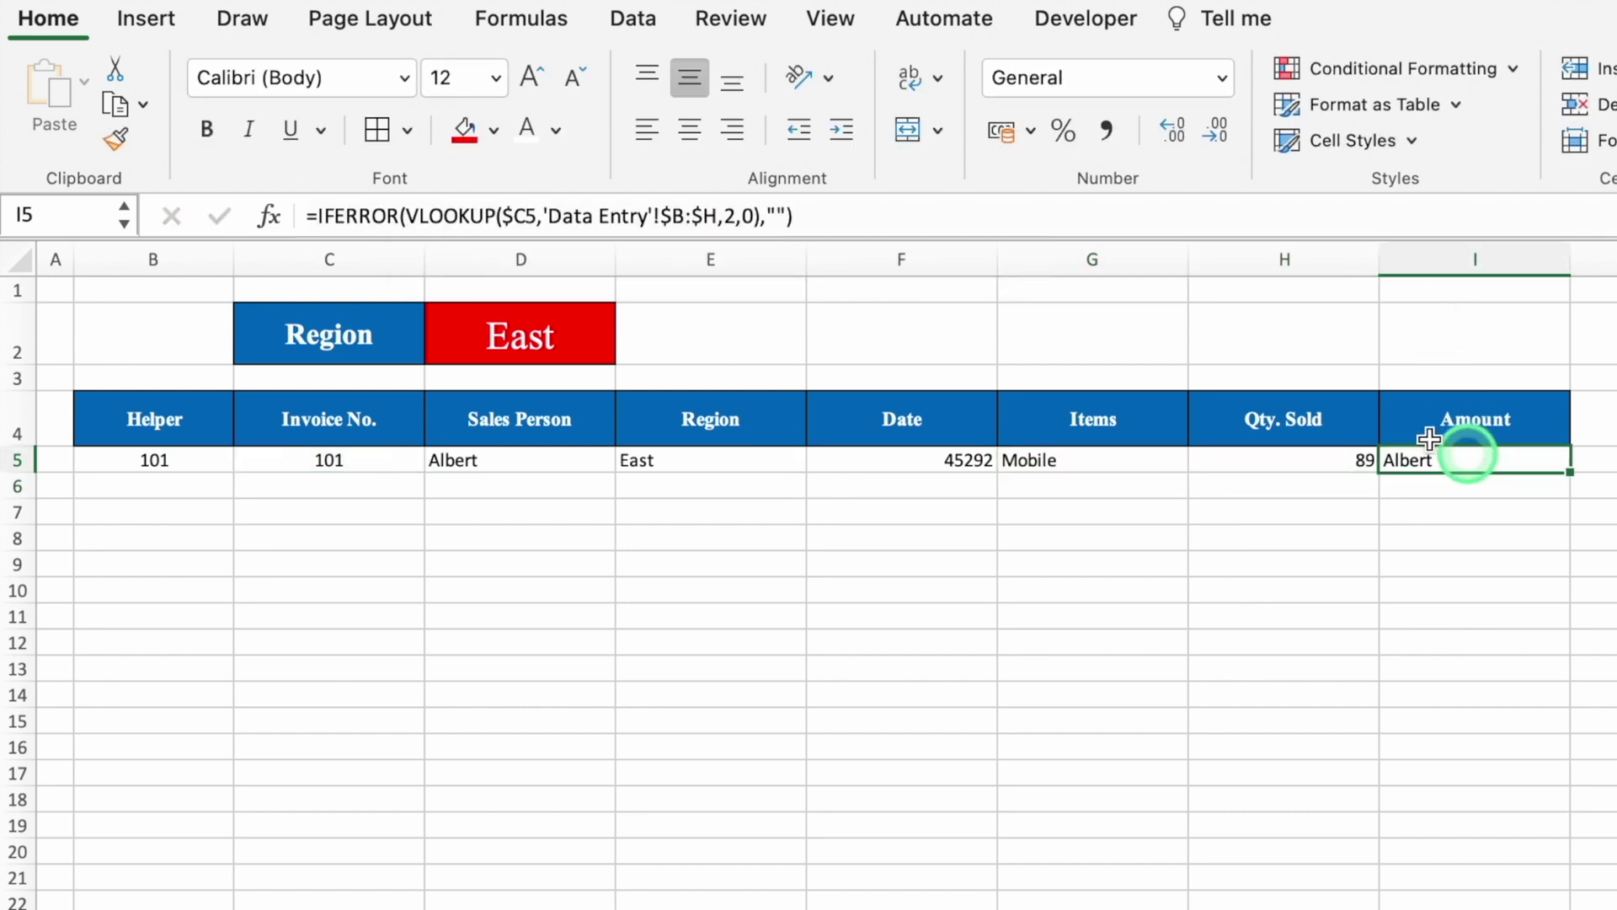
{"action": "left_click", "coordinate": [729, 217]}
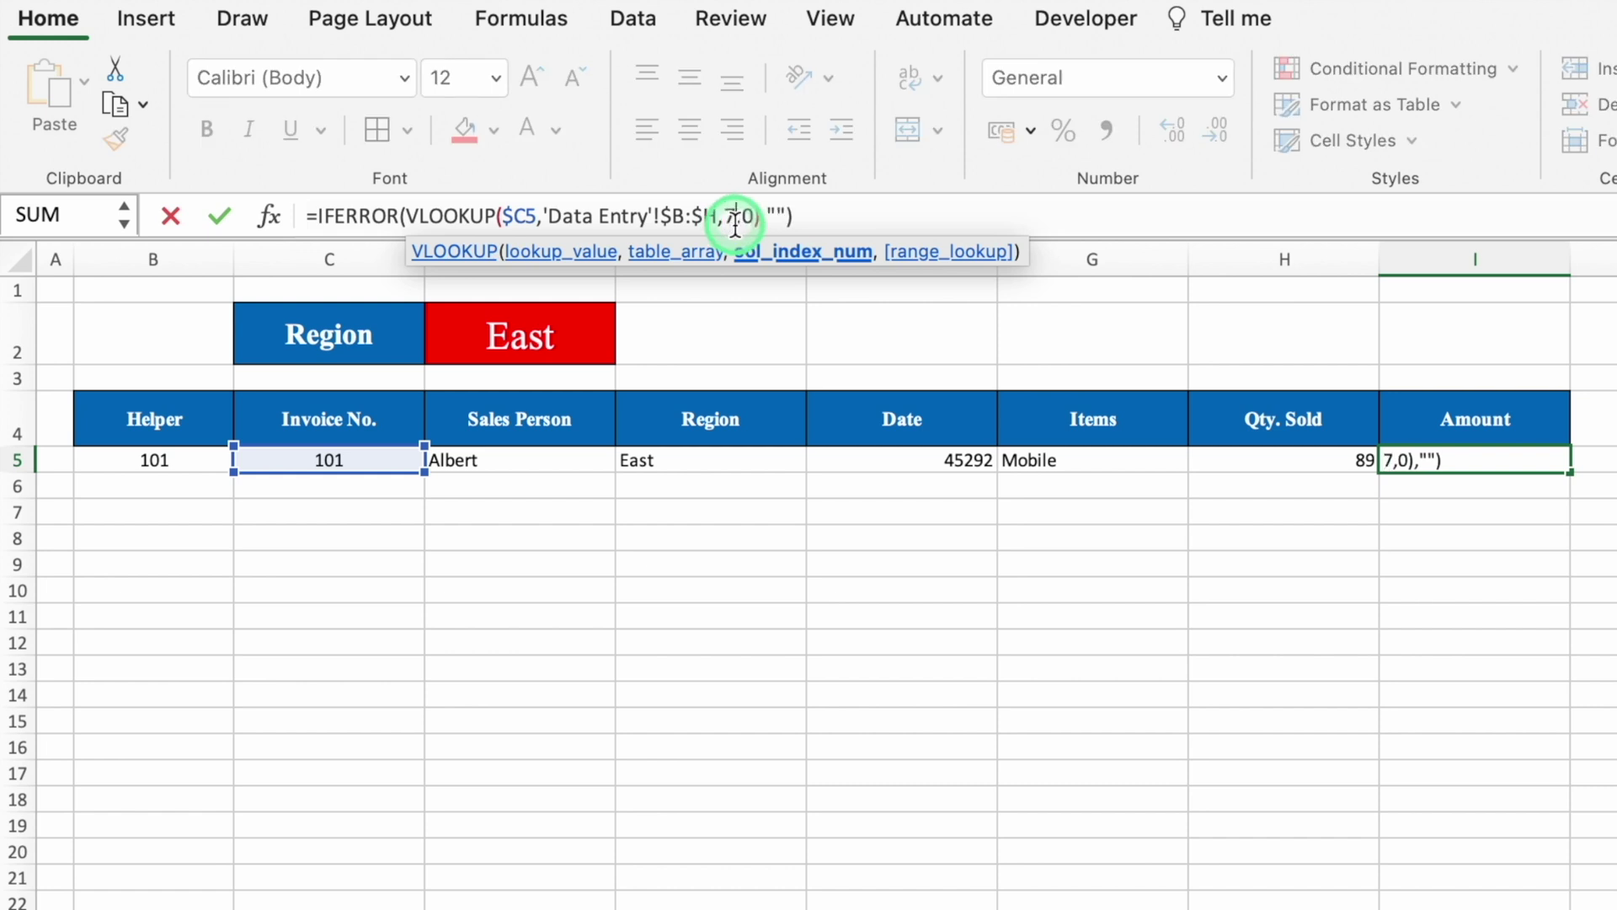
{"action": "key", "text": "Return"}
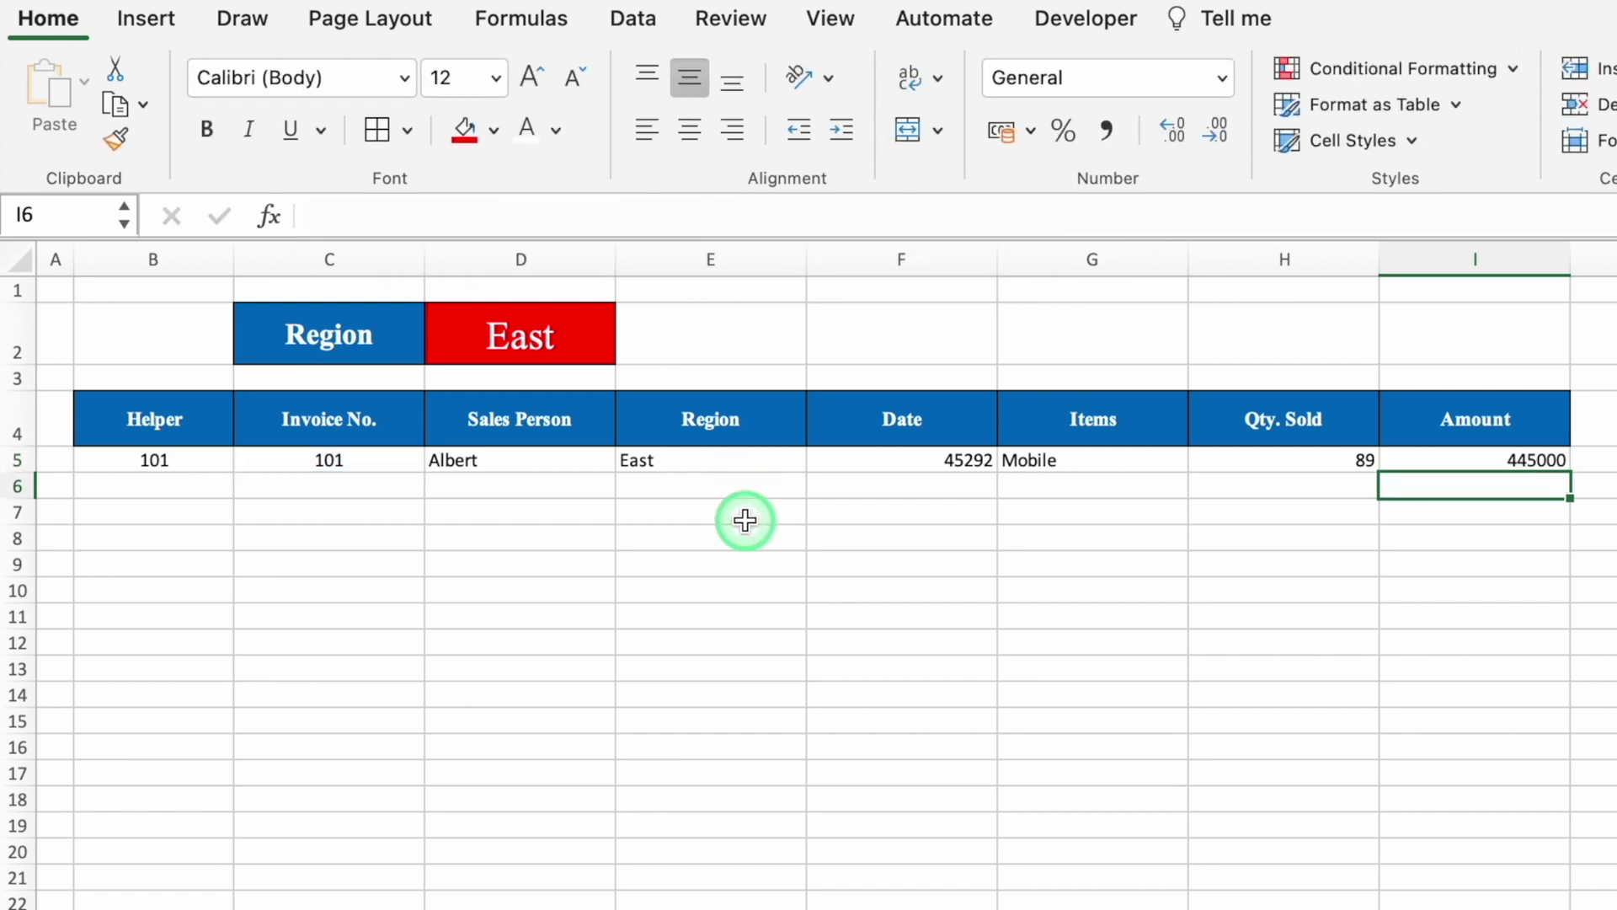
- Centre columns F to I, Date through Amount, horizontally
{"action": "left_click_drag", "start_coordinate": [891, 257], "coordinate": [1478, 318]}
{"action": "left_click", "coordinate": [689, 130]}
{"action": "left_click", "coordinate": [1080, 594]}
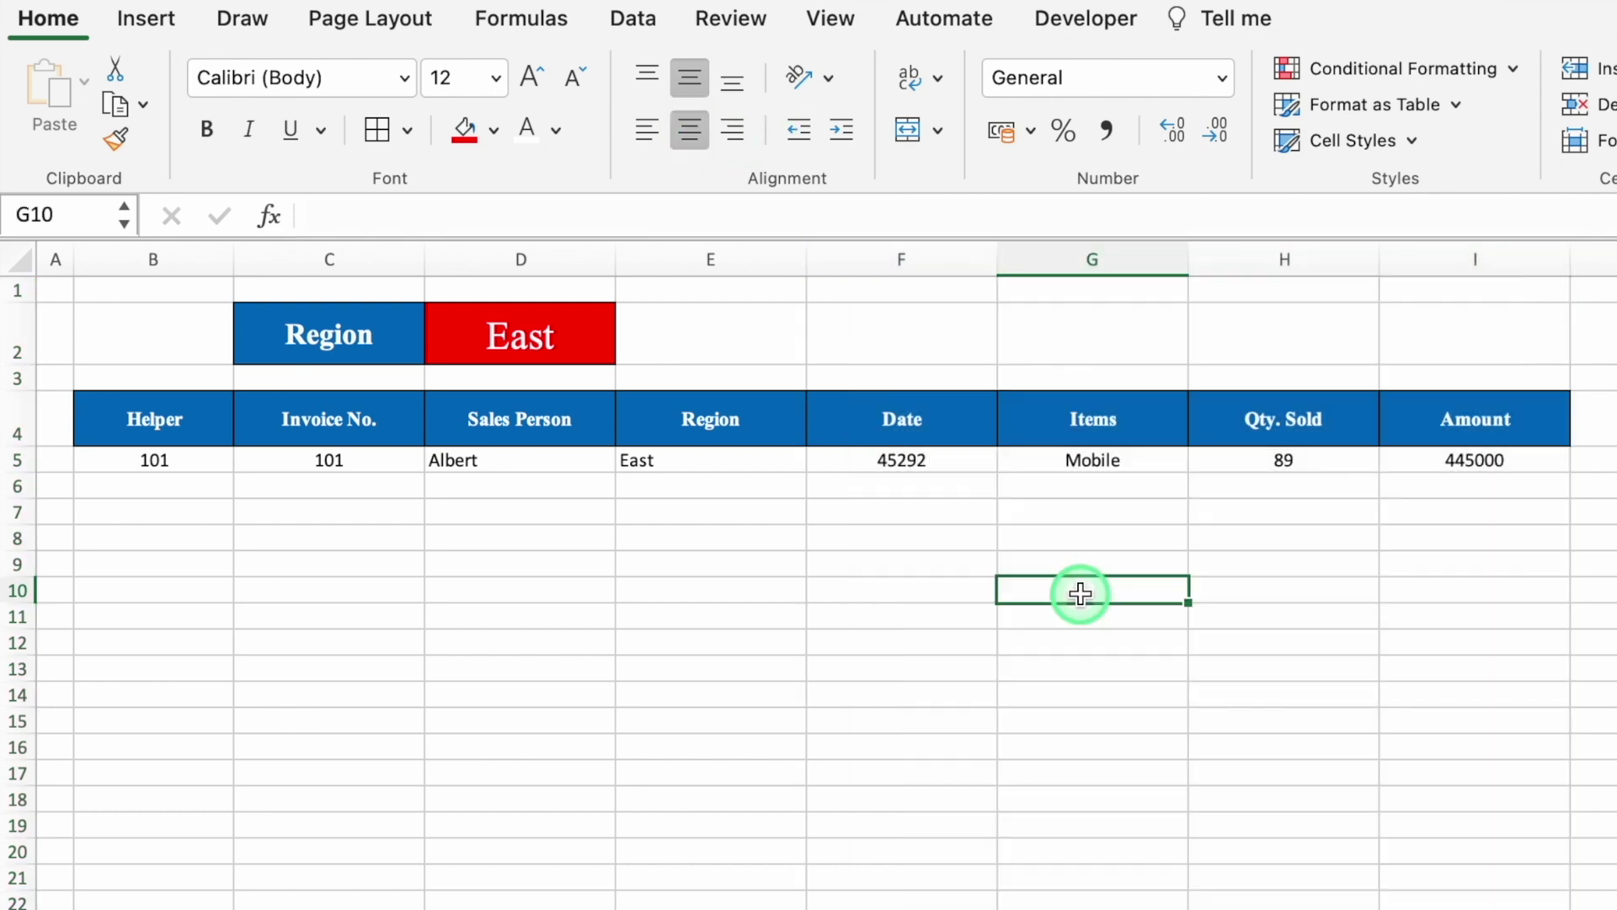
- Format the whole Date column F with the Date number format of type 14-Mar
{"action": "left_click", "coordinate": [953, 460]}
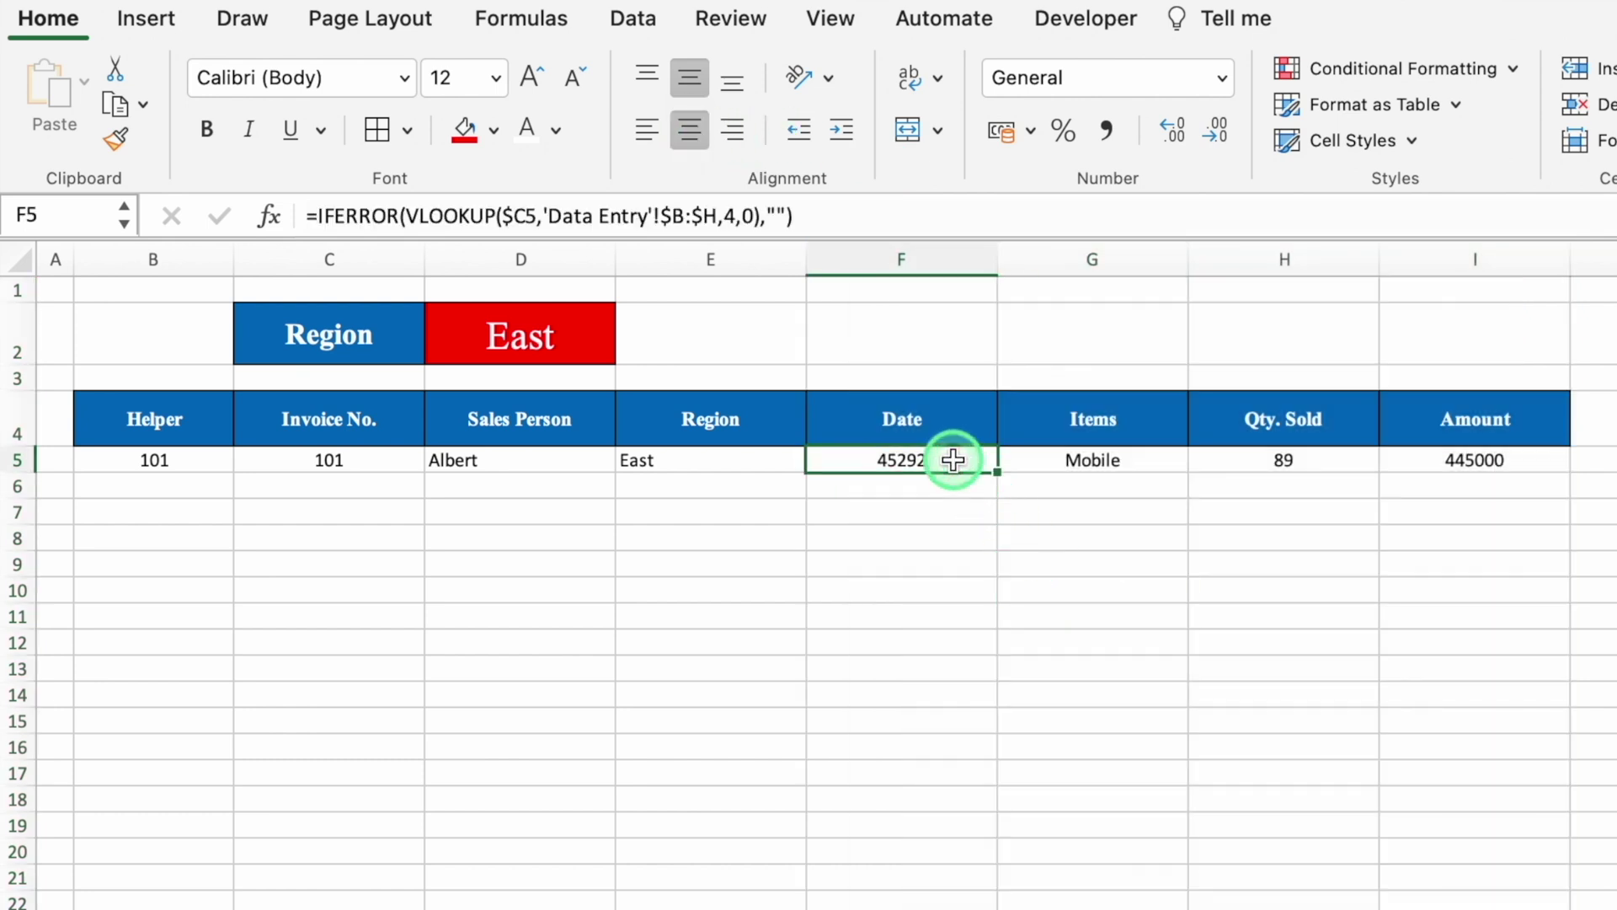
{"action": "left_click", "coordinate": [908, 260]}
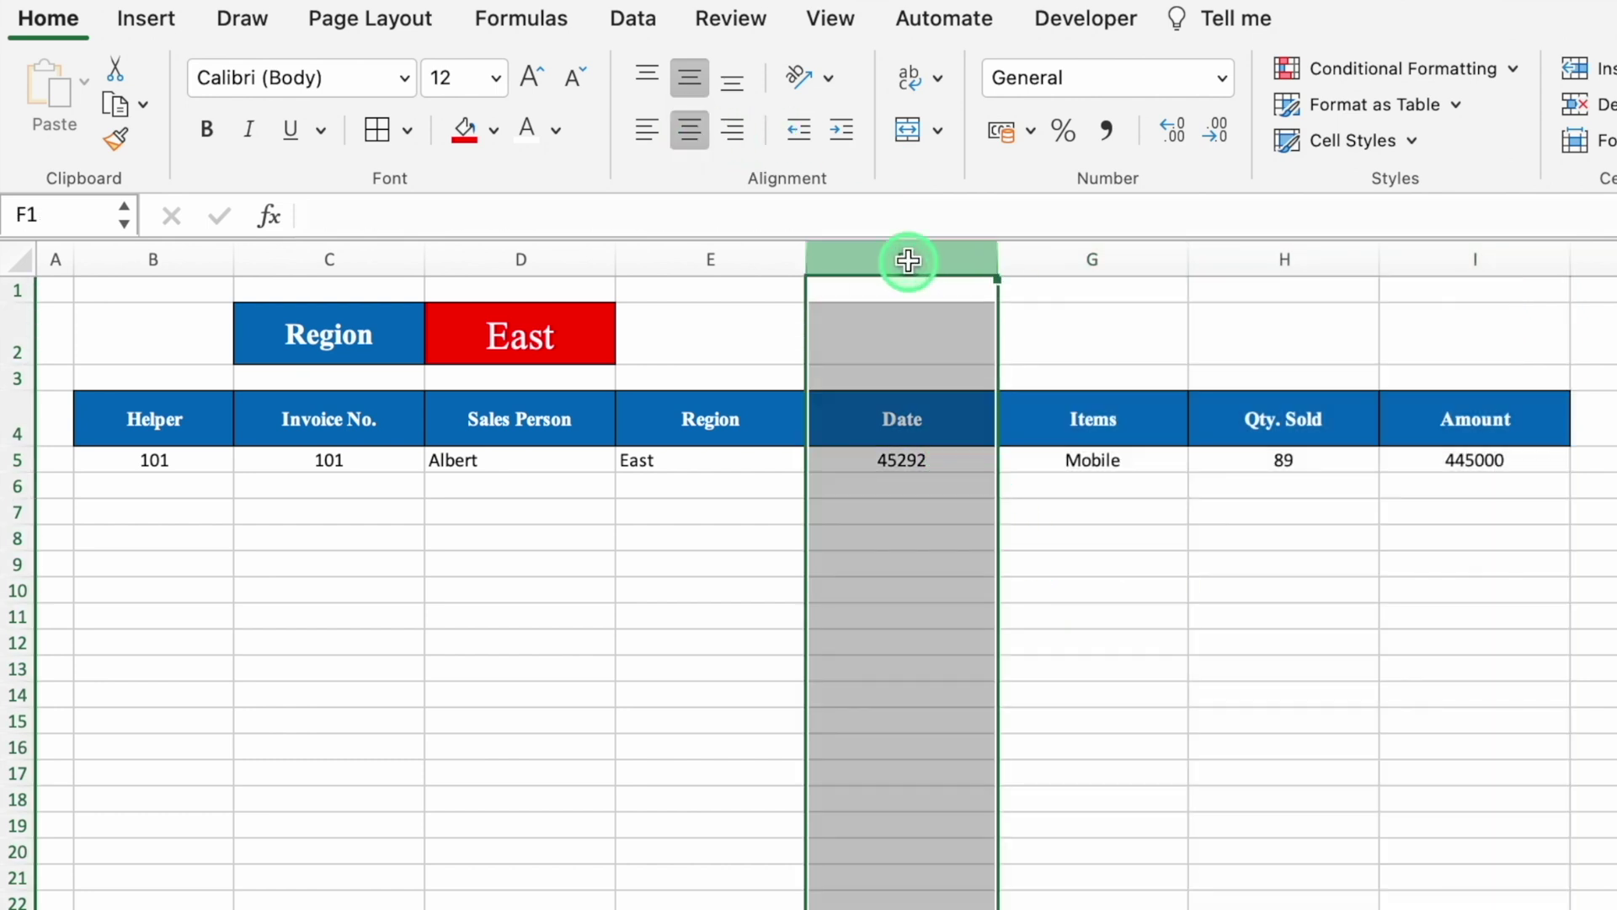
{"action": "key", "text": "ctrl+1"}
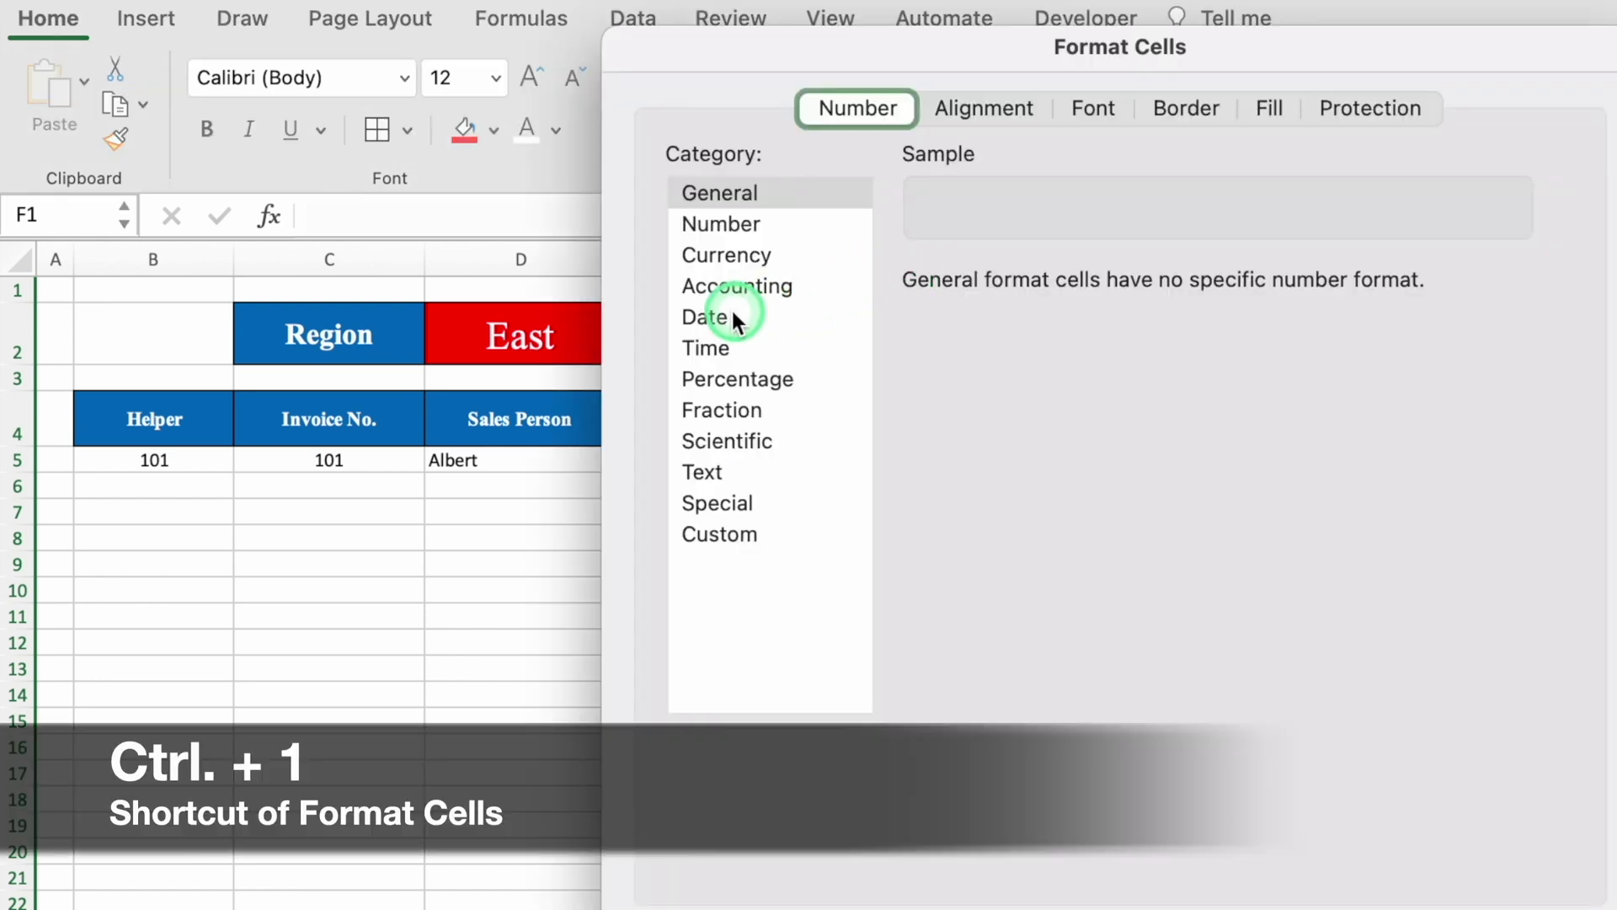
{"action": "left_click", "coordinate": [722, 315]}
{"action": "left_click", "coordinate": [956, 449]}
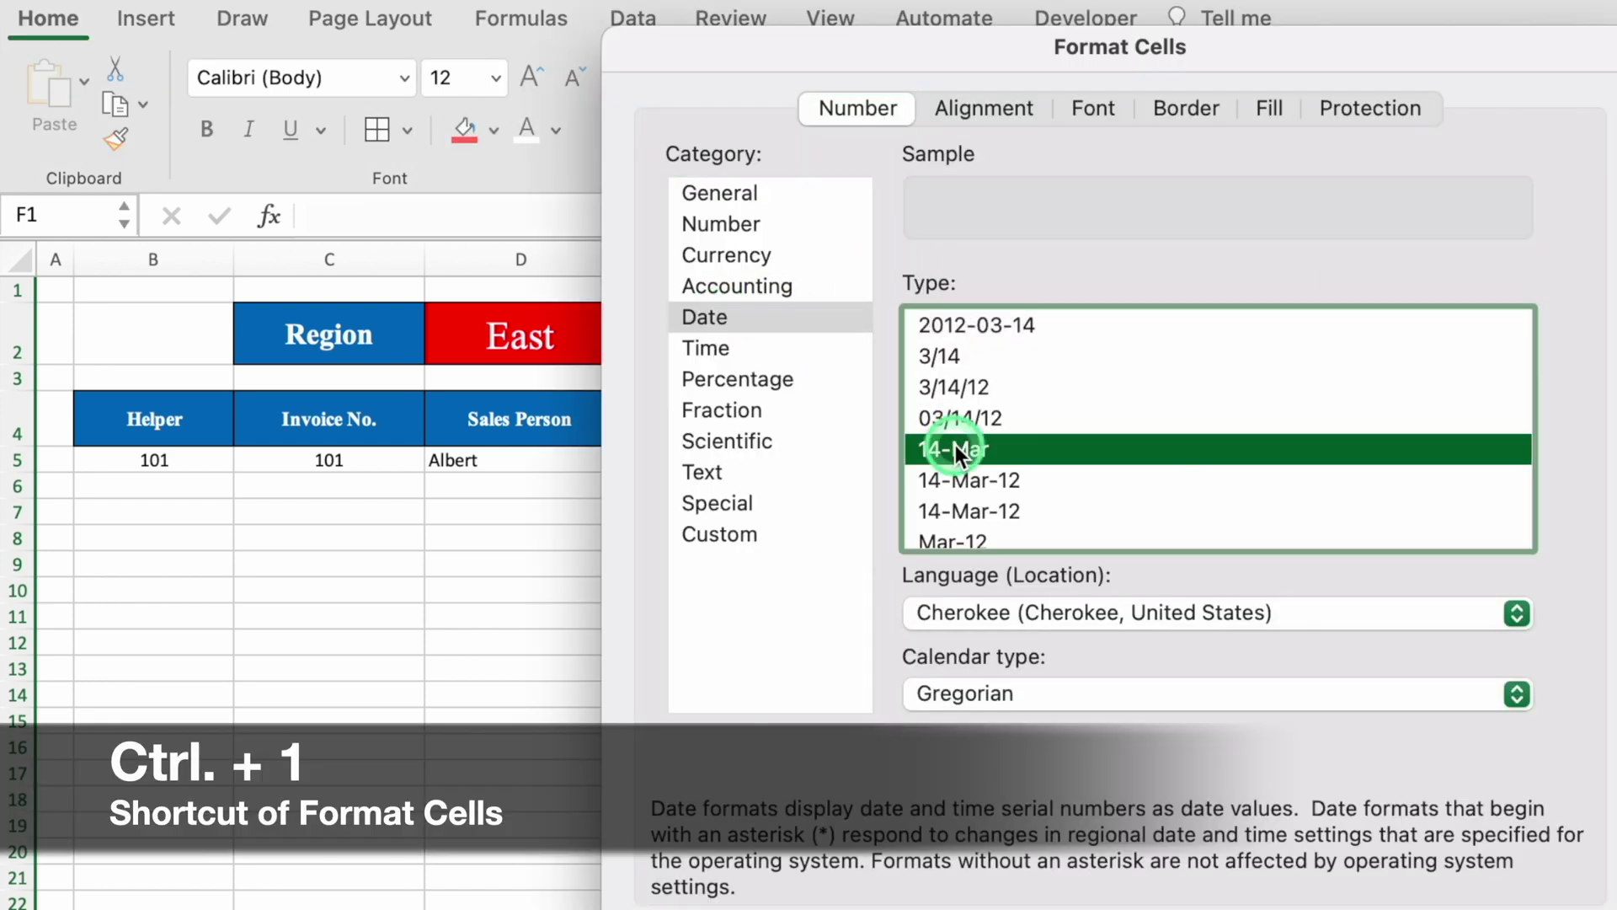
{"action": "key", "text": "Return"}
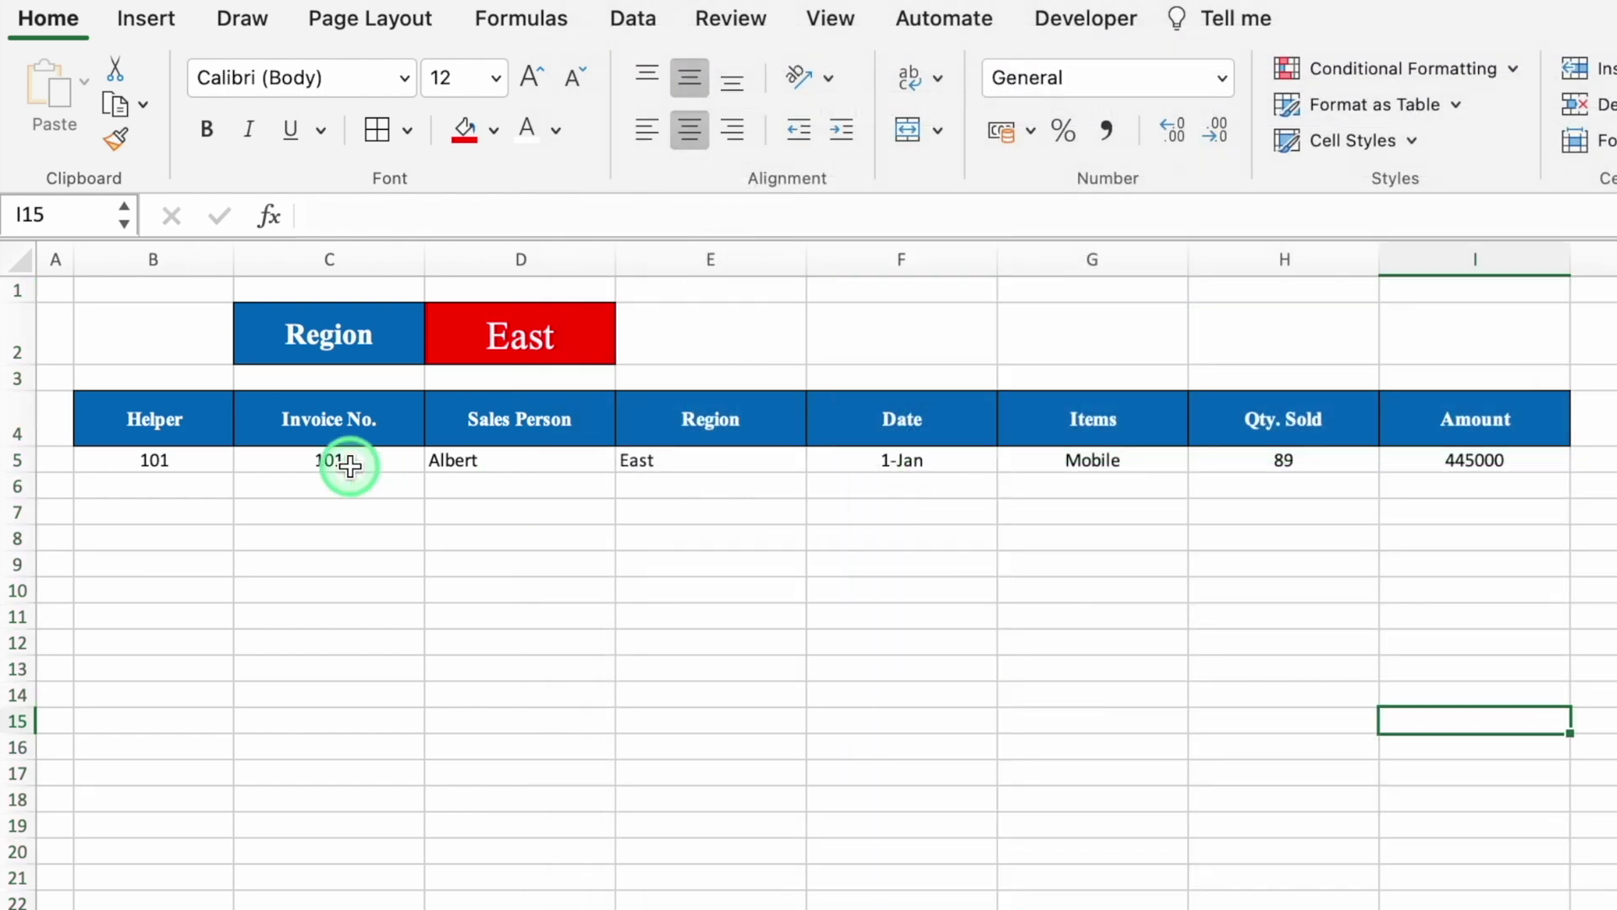
- Fill the formulas in B5:I5 down the report rows to well past row 35
{"action": "left_click_drag", "start_coordinate": [155, 462], "coordinate": [1448, 464]}
{"action": "left_click_drag", "start_coordinate": [1572, 473], "coordinate": [1574, 908]}
{"action": "scroll", "coordinate": [821, 590], "scroll_direction": "up", "scroll_amount": 10}
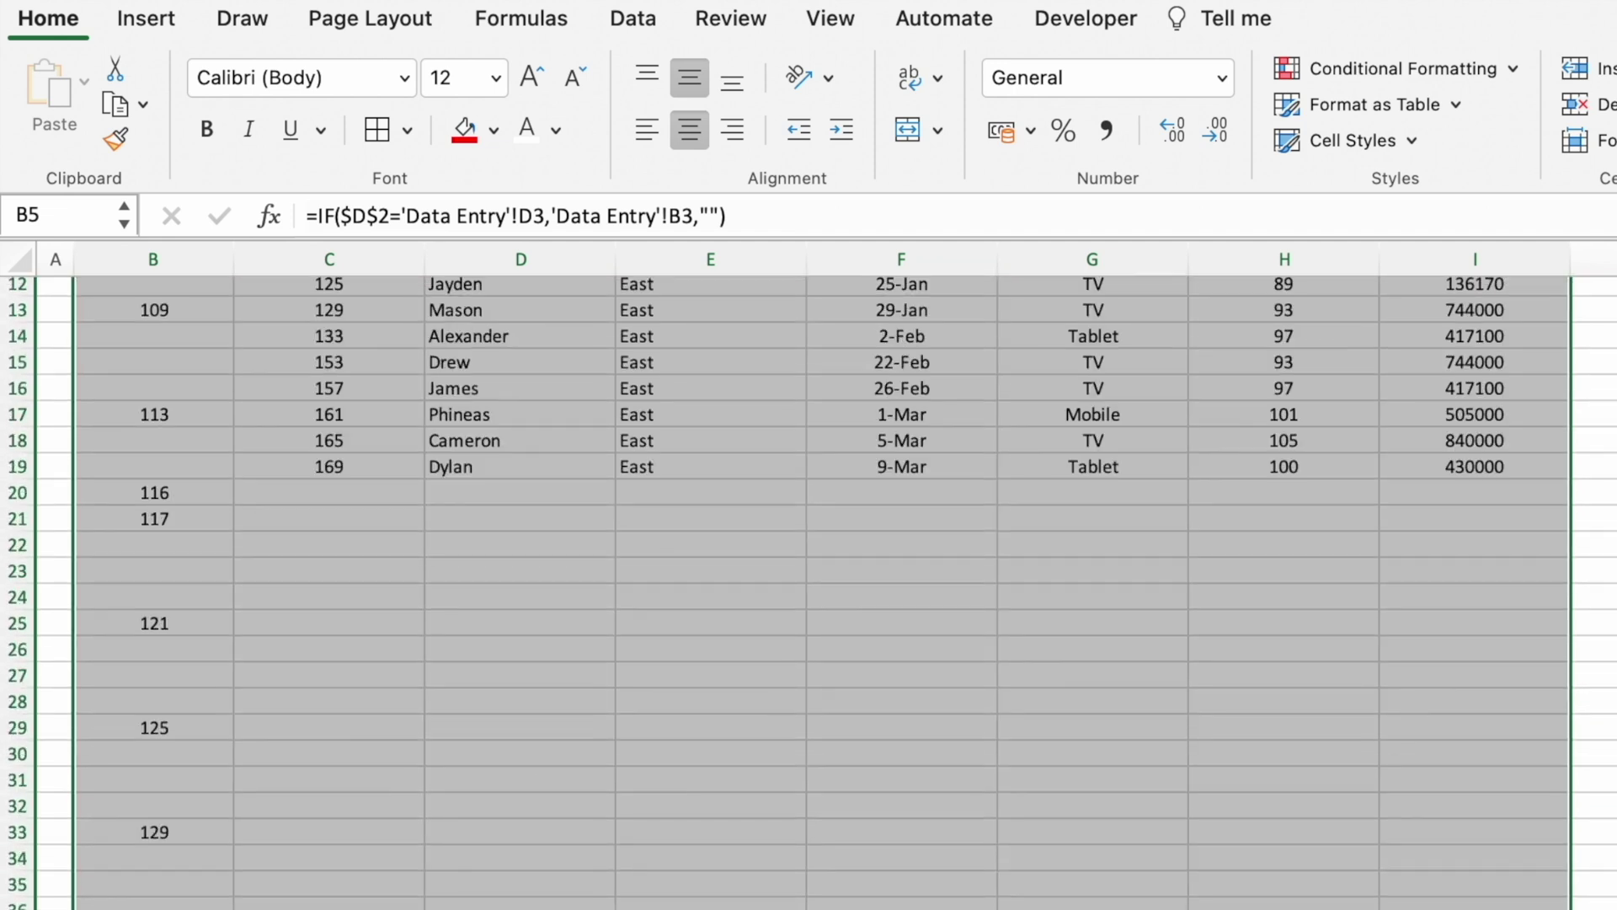
{"action": "scroll", "coordinate": [822, 590], "scroll_direction": "up", "scroll_amount": 5}
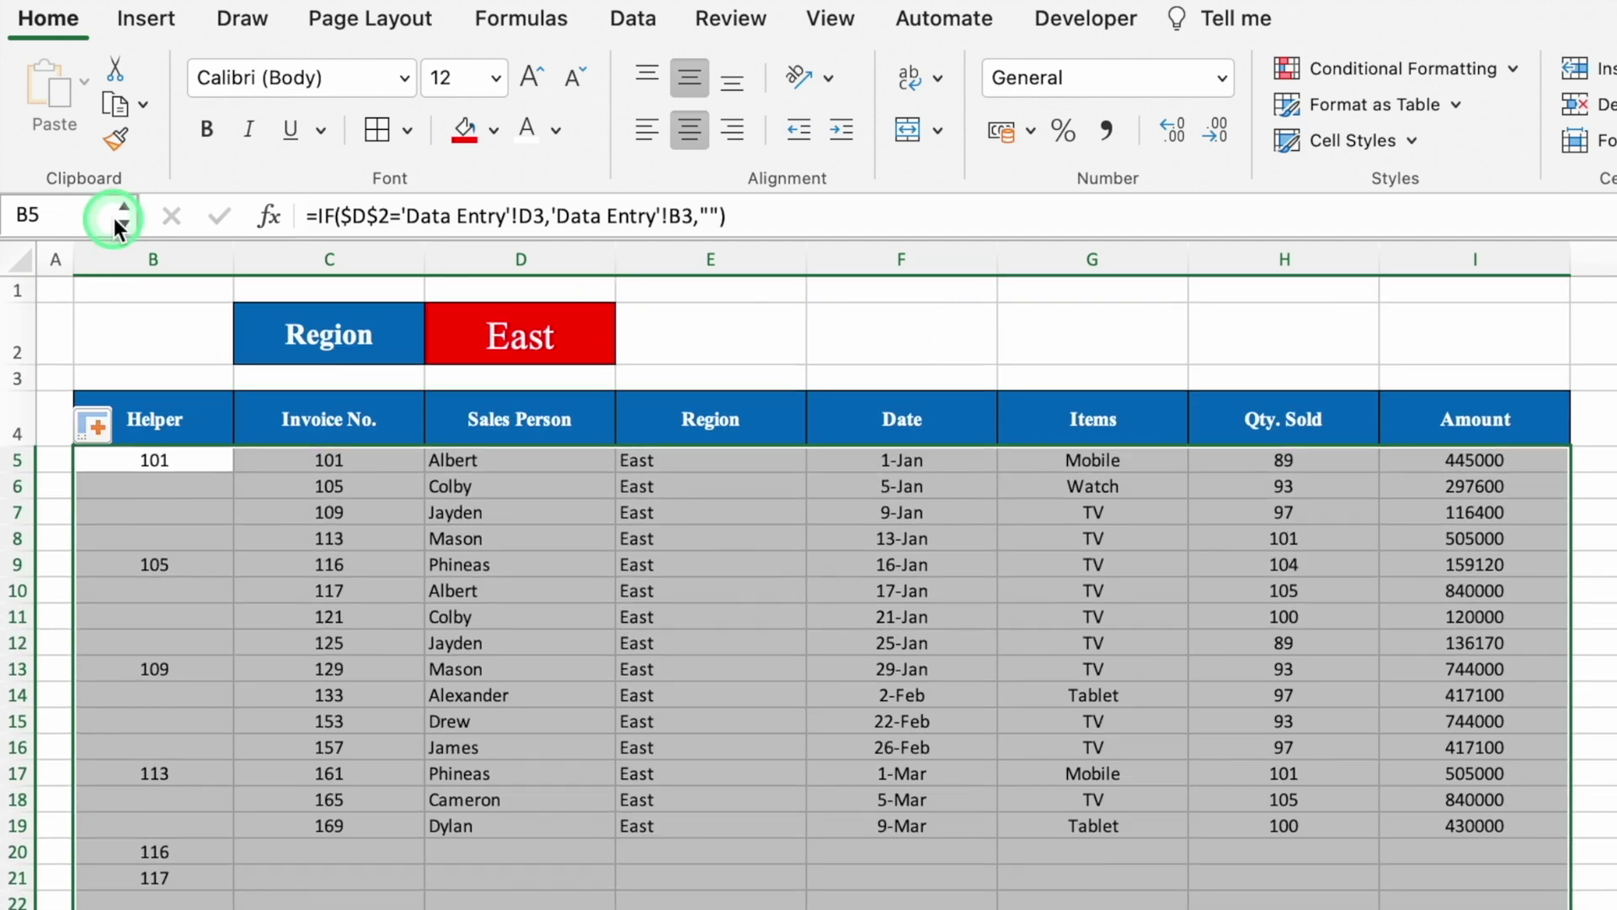
- Hide the Helper column B in the region report
{"action": "left_click", "coordinate": [157, 259]}
{"action": "right_click", "coordinate": [164, 261]}
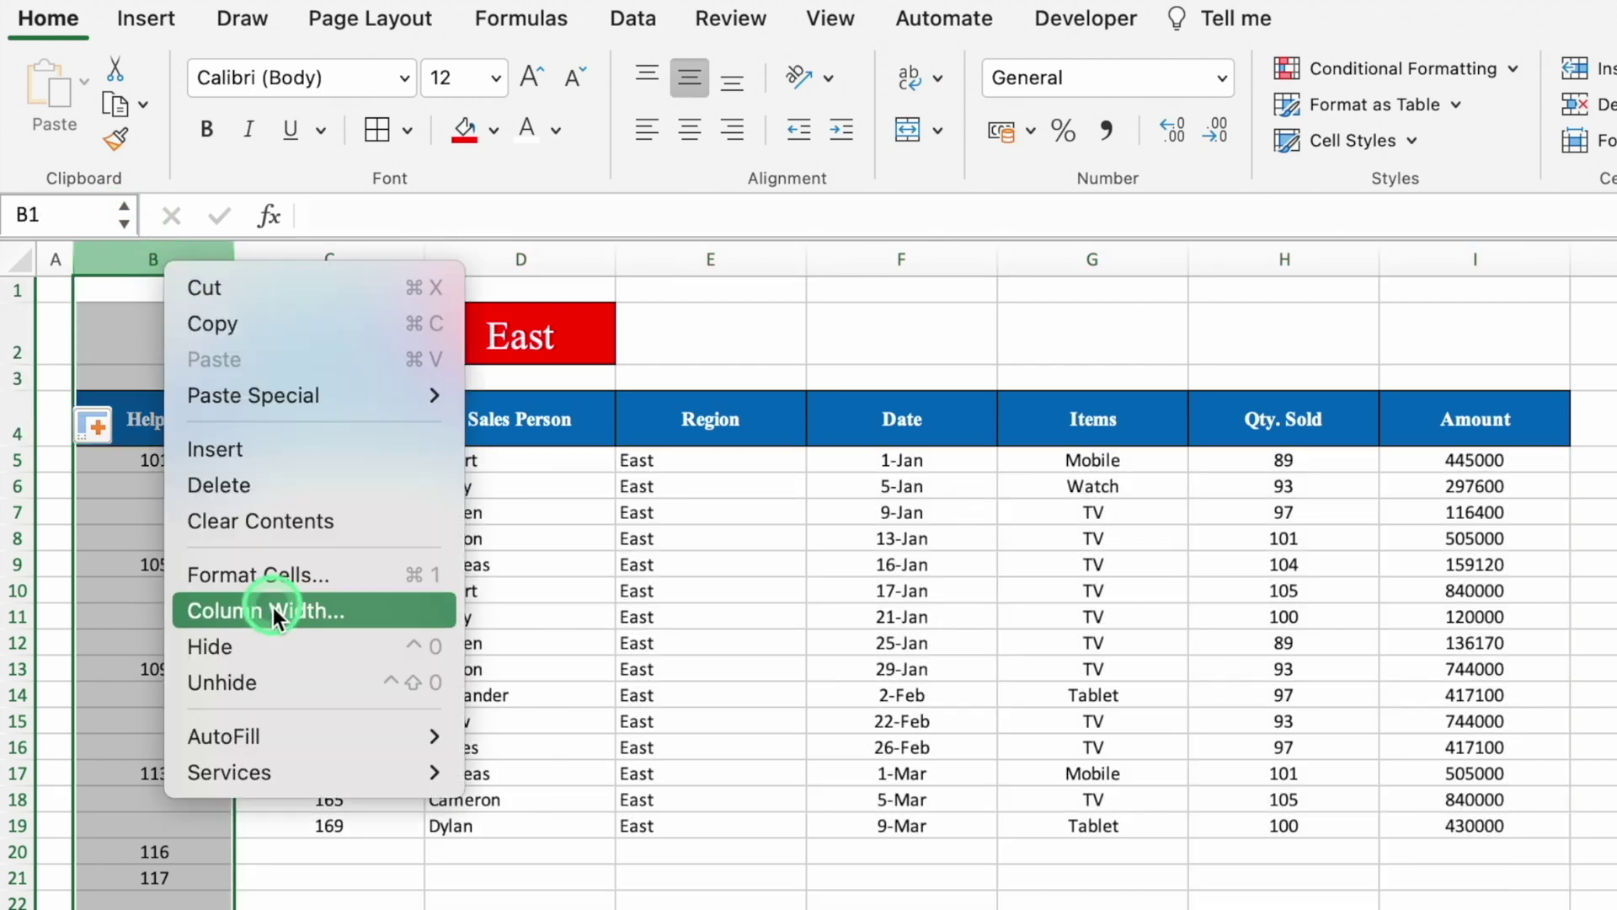
{"action": "left_click", "coordinate": [275, 644]}
- Apply borders to every cell of the report table from the header row in C4:I4 down to row 29
{"action": "left_click_drag", "start_coordinate": [157, 428], "coordinate": [1347, 909]}
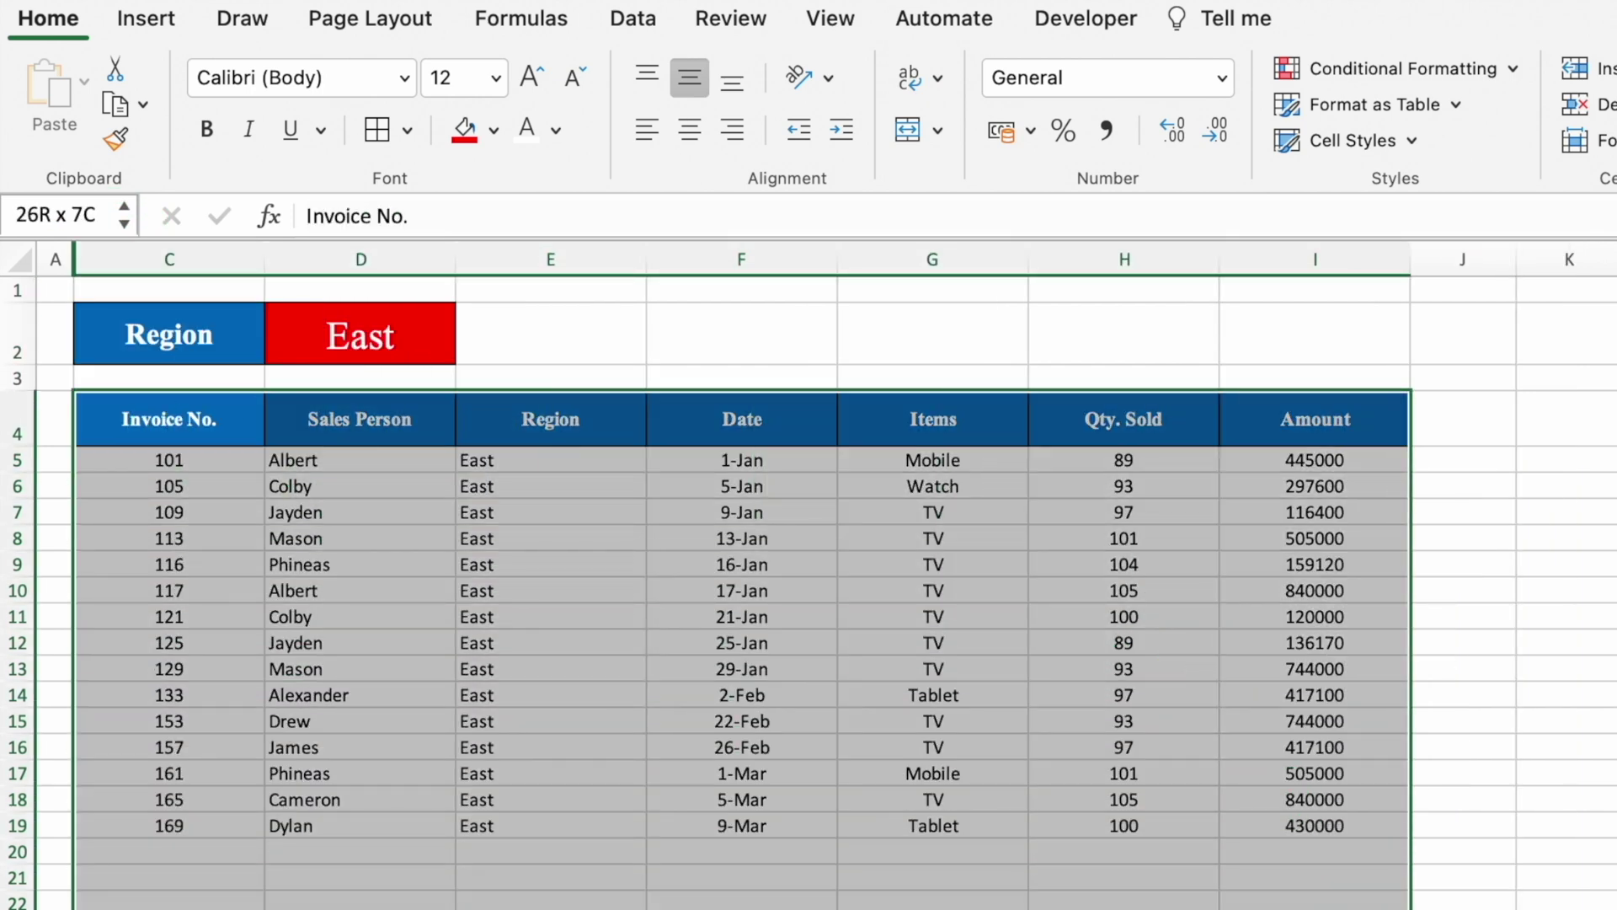
{"action": "left_click", "coordinate": [377, 129]}
{"action": "left_click", "coordinate": [1567, 564]}
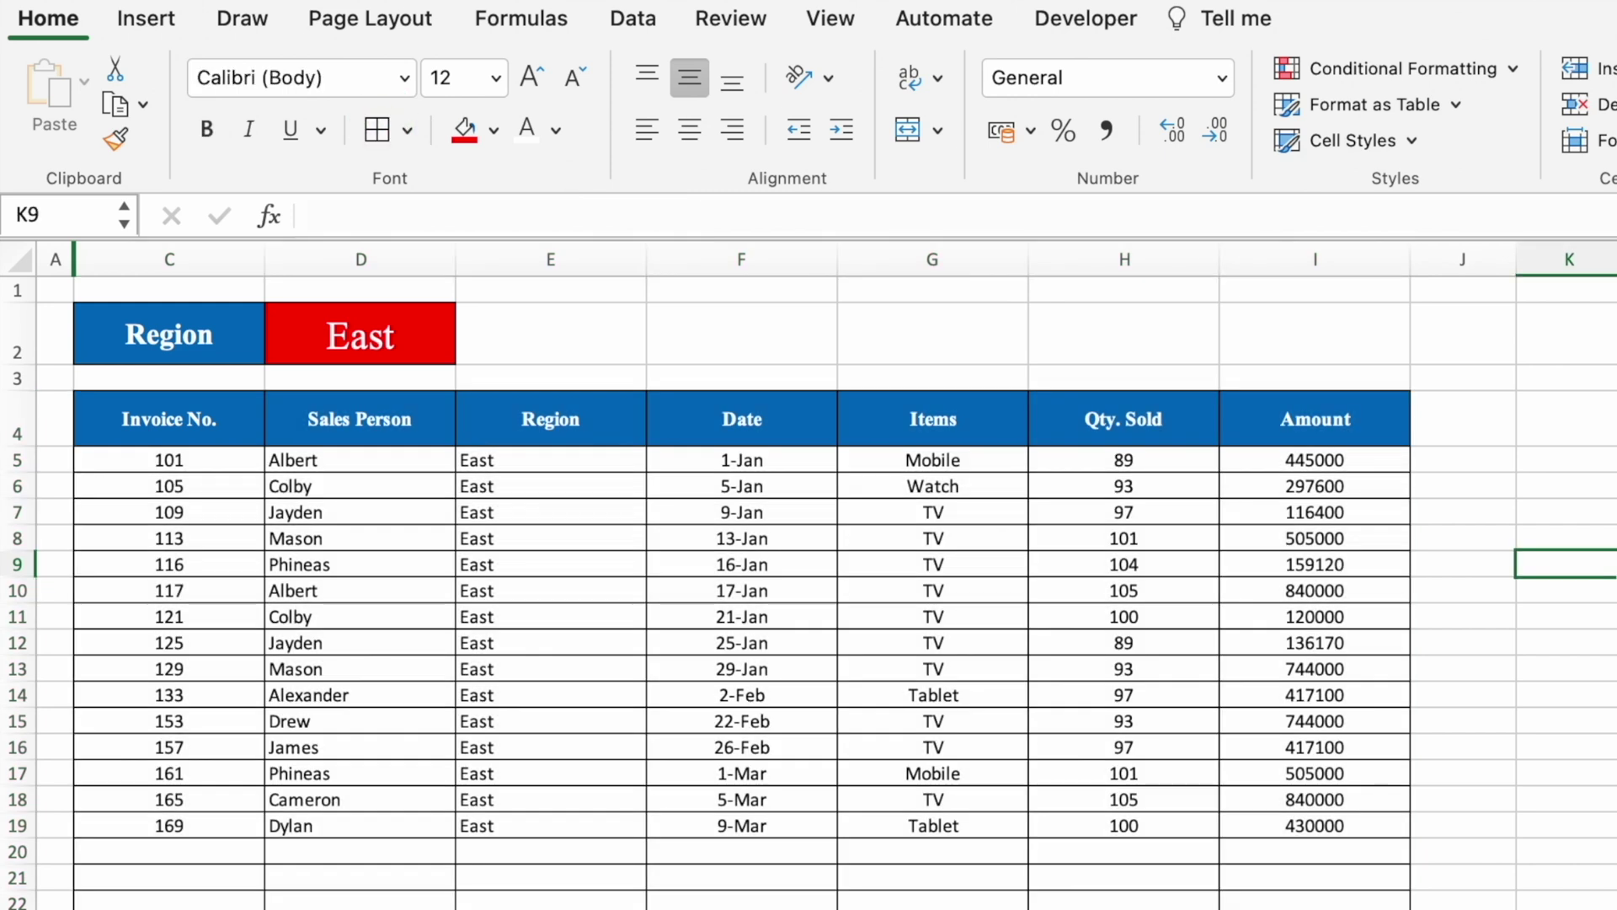
- Test the Region drop-down in D2 by switching it to West and back to East
{"action": "left_click", "coordinate": [421, 330]}
{"action": "left_click", "coordinate": [469, 347]}
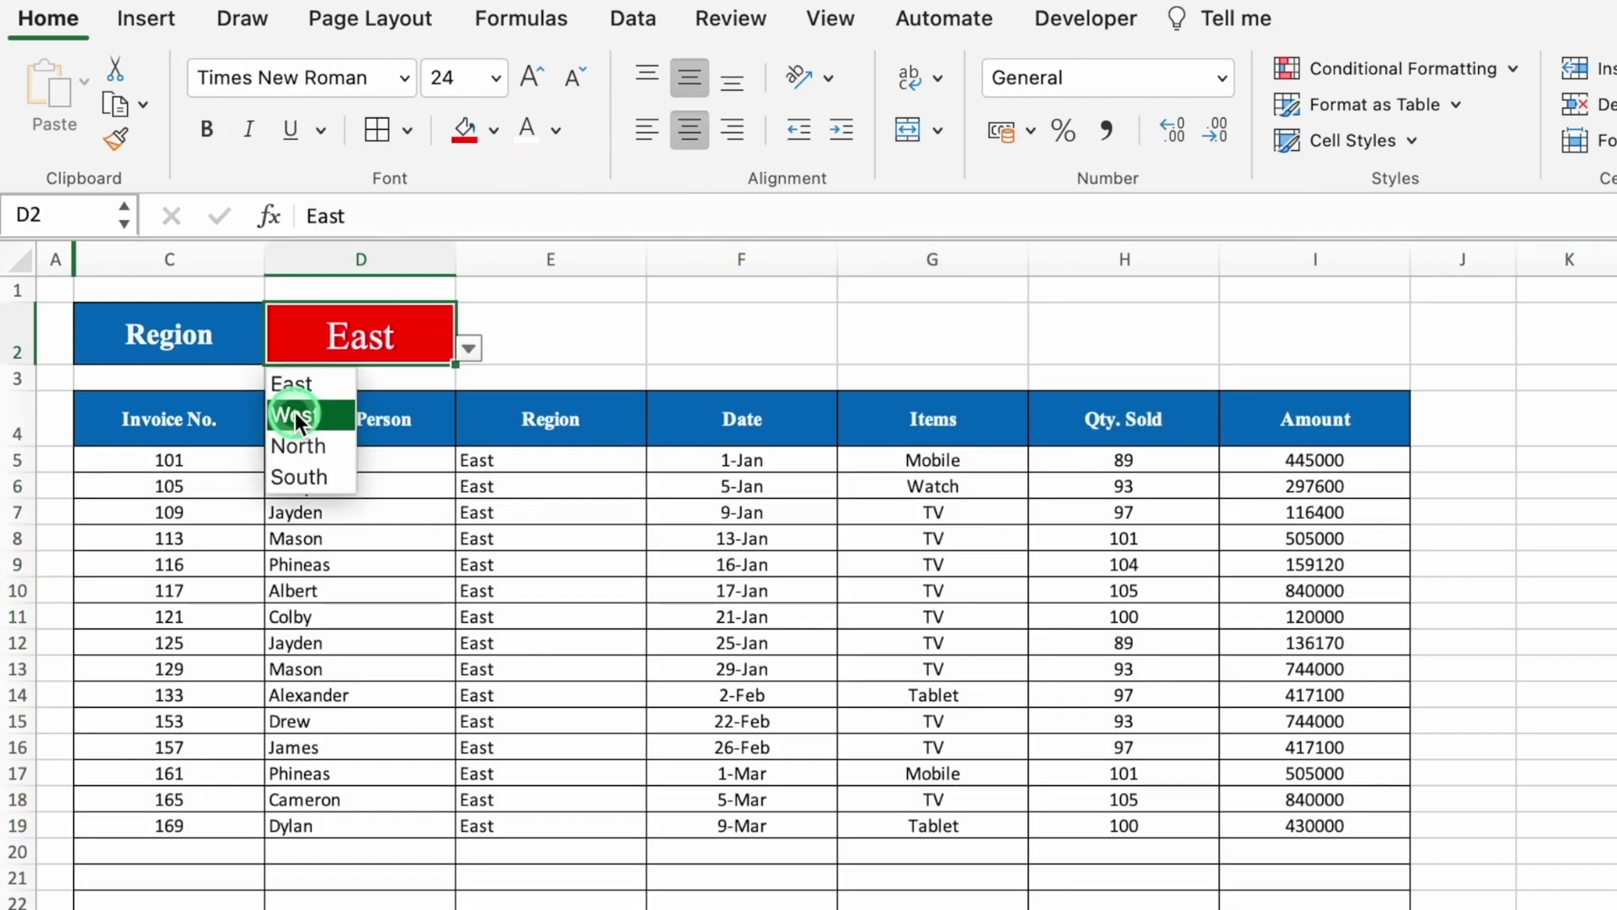
{"action": "left_click", "coordinate": [298, 415]}
{"action": "left_click", "coordinate": [468, 347]}
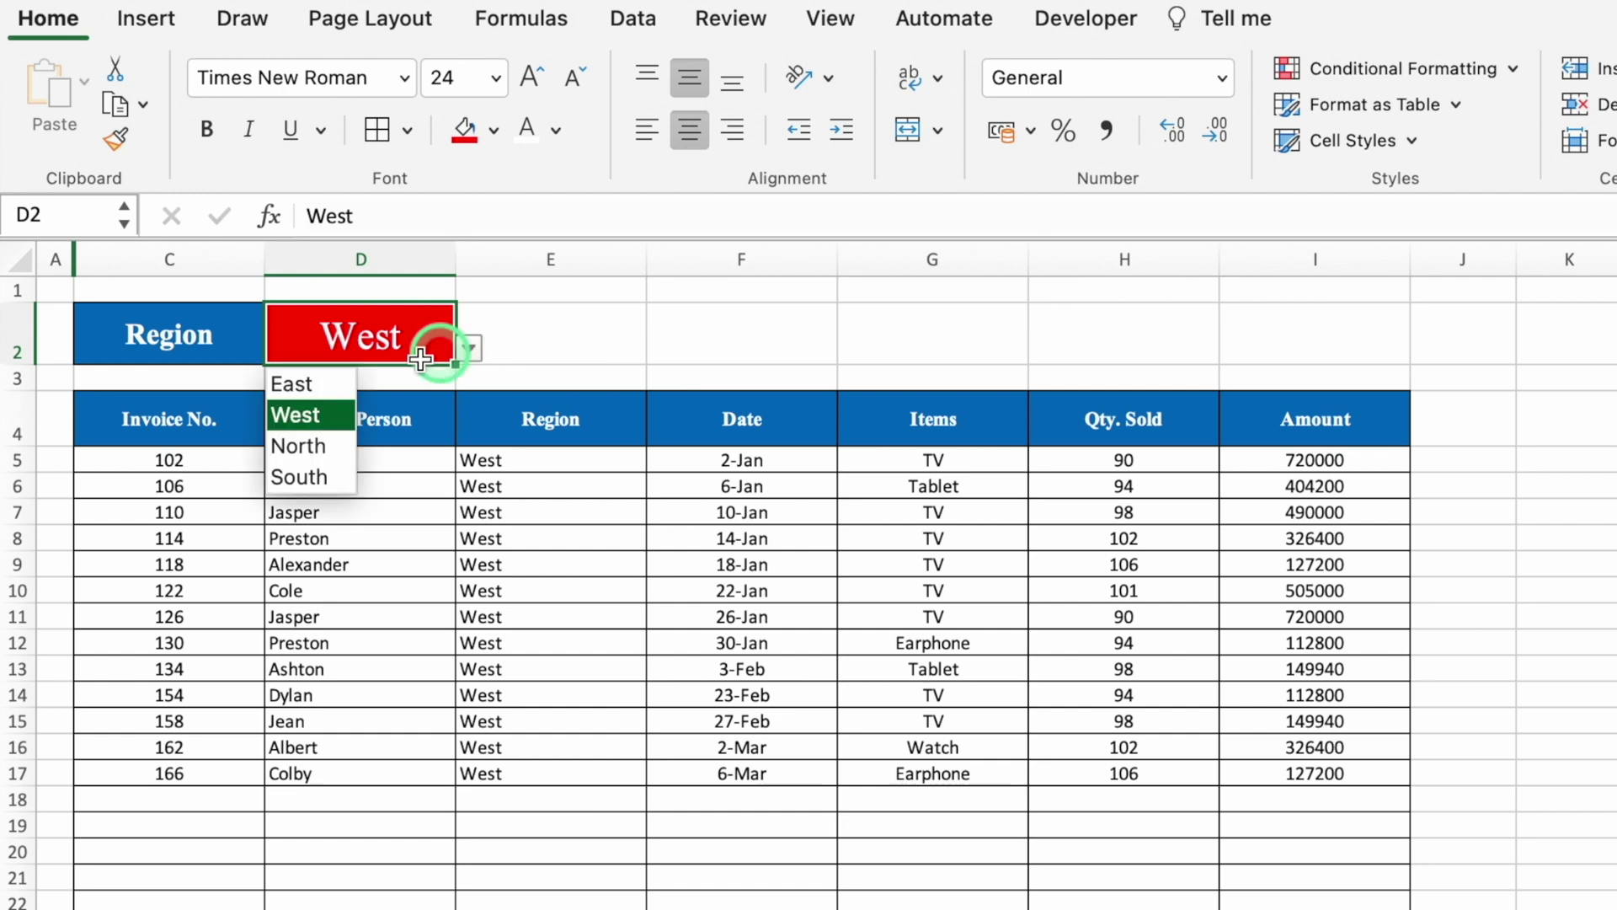
{"action": "left_click", "coordinate": [291, 379]}
- Hide the gridlines on the report sheet and rename Sheet1 as East
{"action": "left_click", "coordinate": [832, 20]}
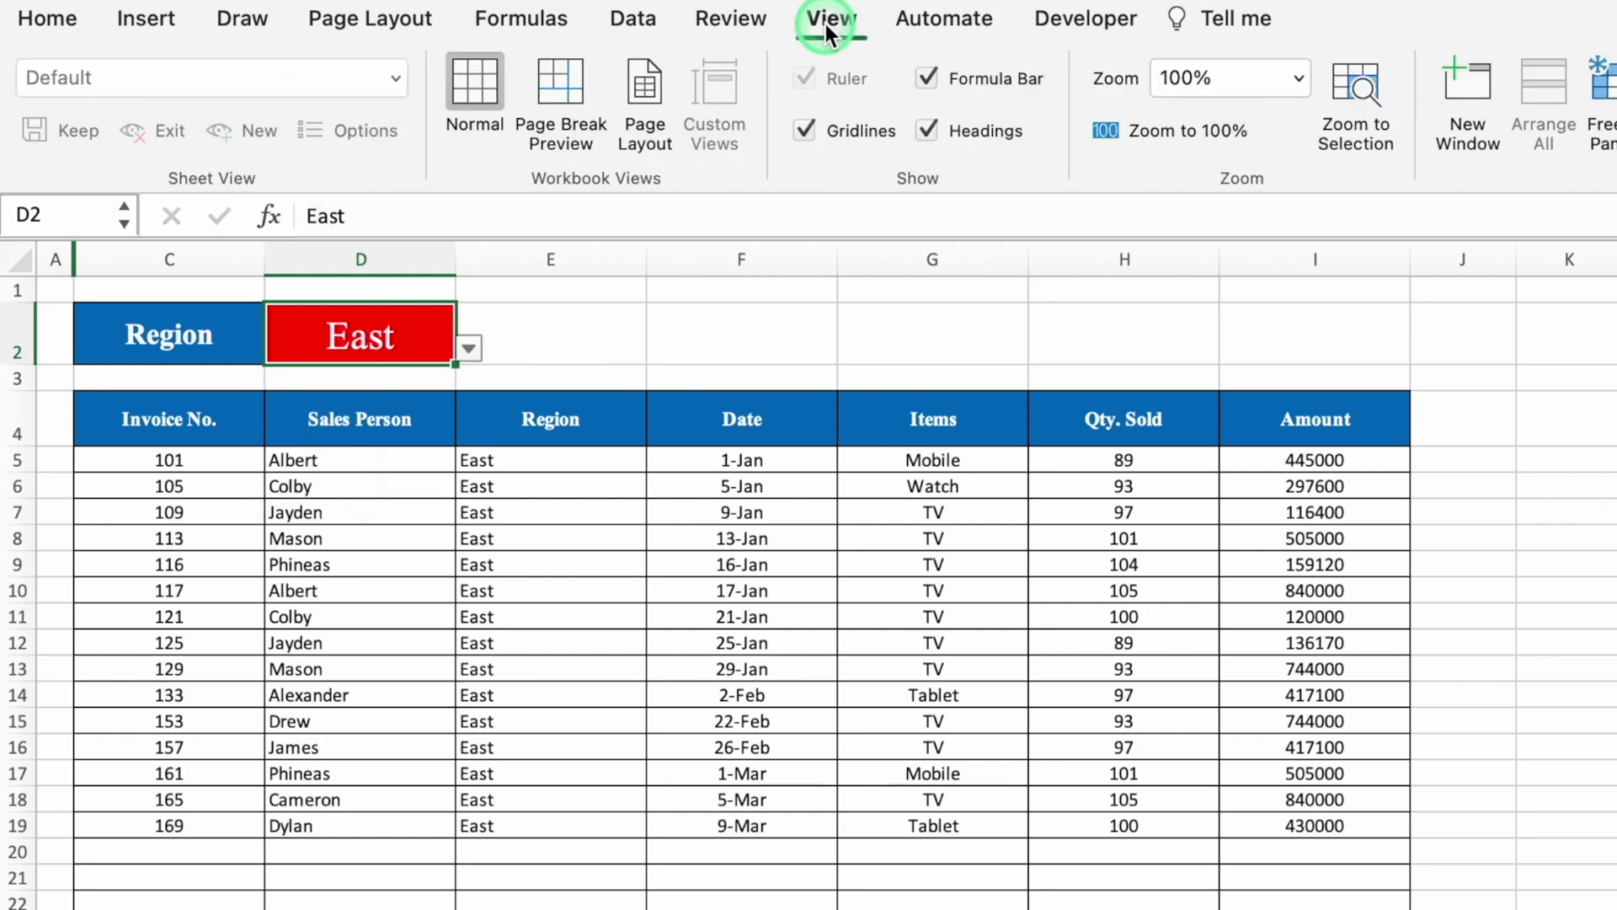
{"action": "left_click", "coordinate": [801, 131]}
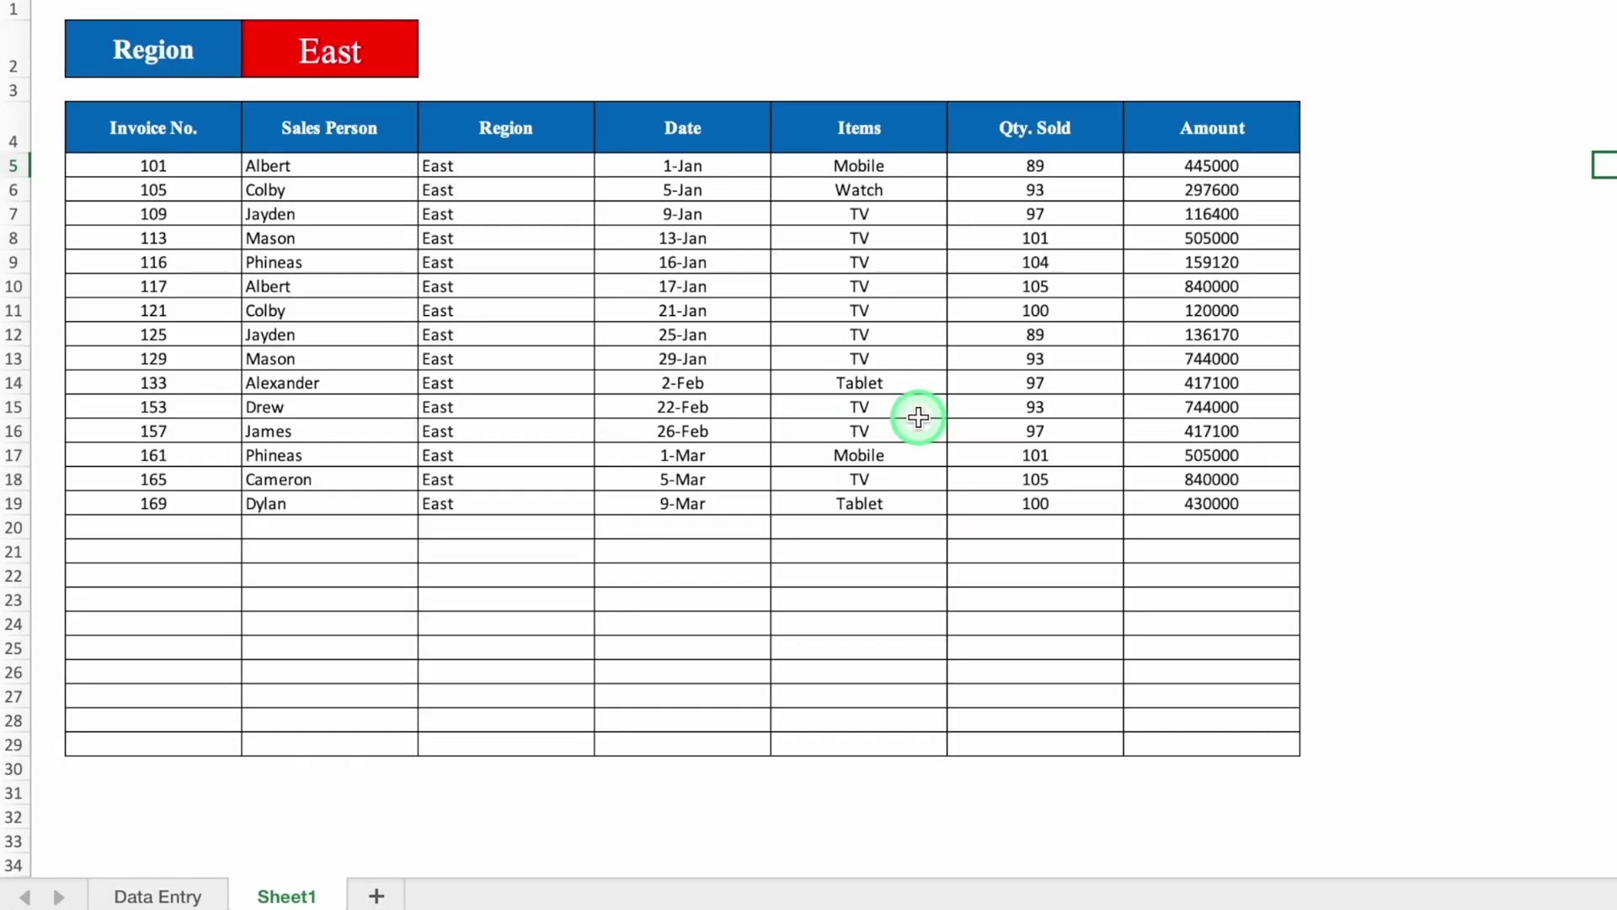
{"action": "double_click", "coordinate": [286, 897]}
{"action": "type", "text": "E"}
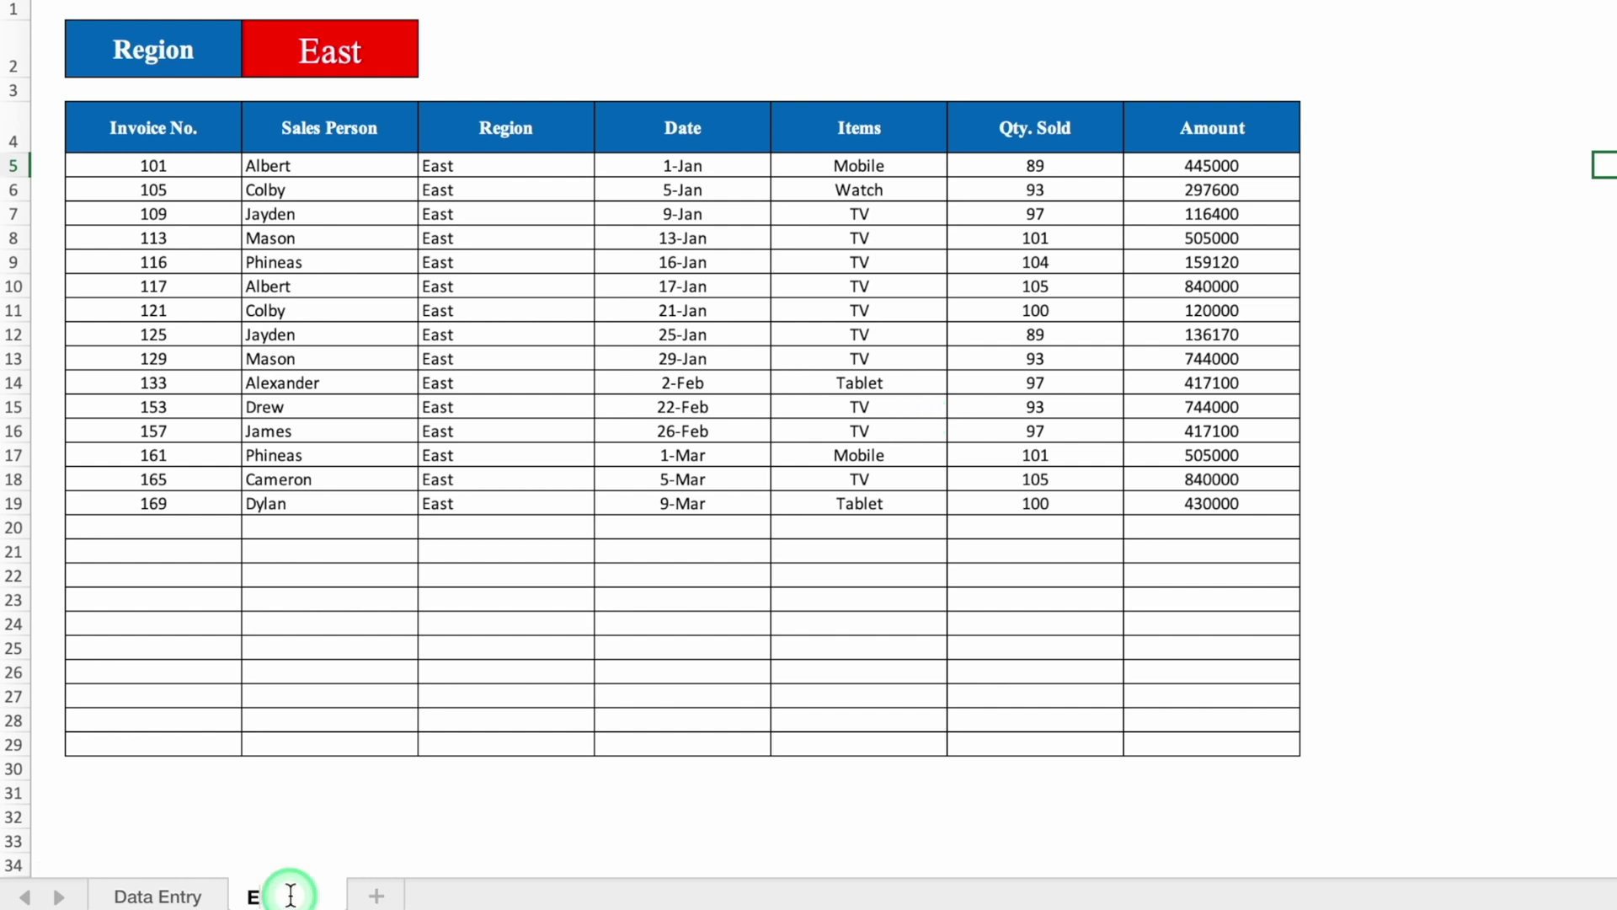
{"action": "type", "text": "ast"}
{"action": "left_click", "coordinate": [426, 836]}
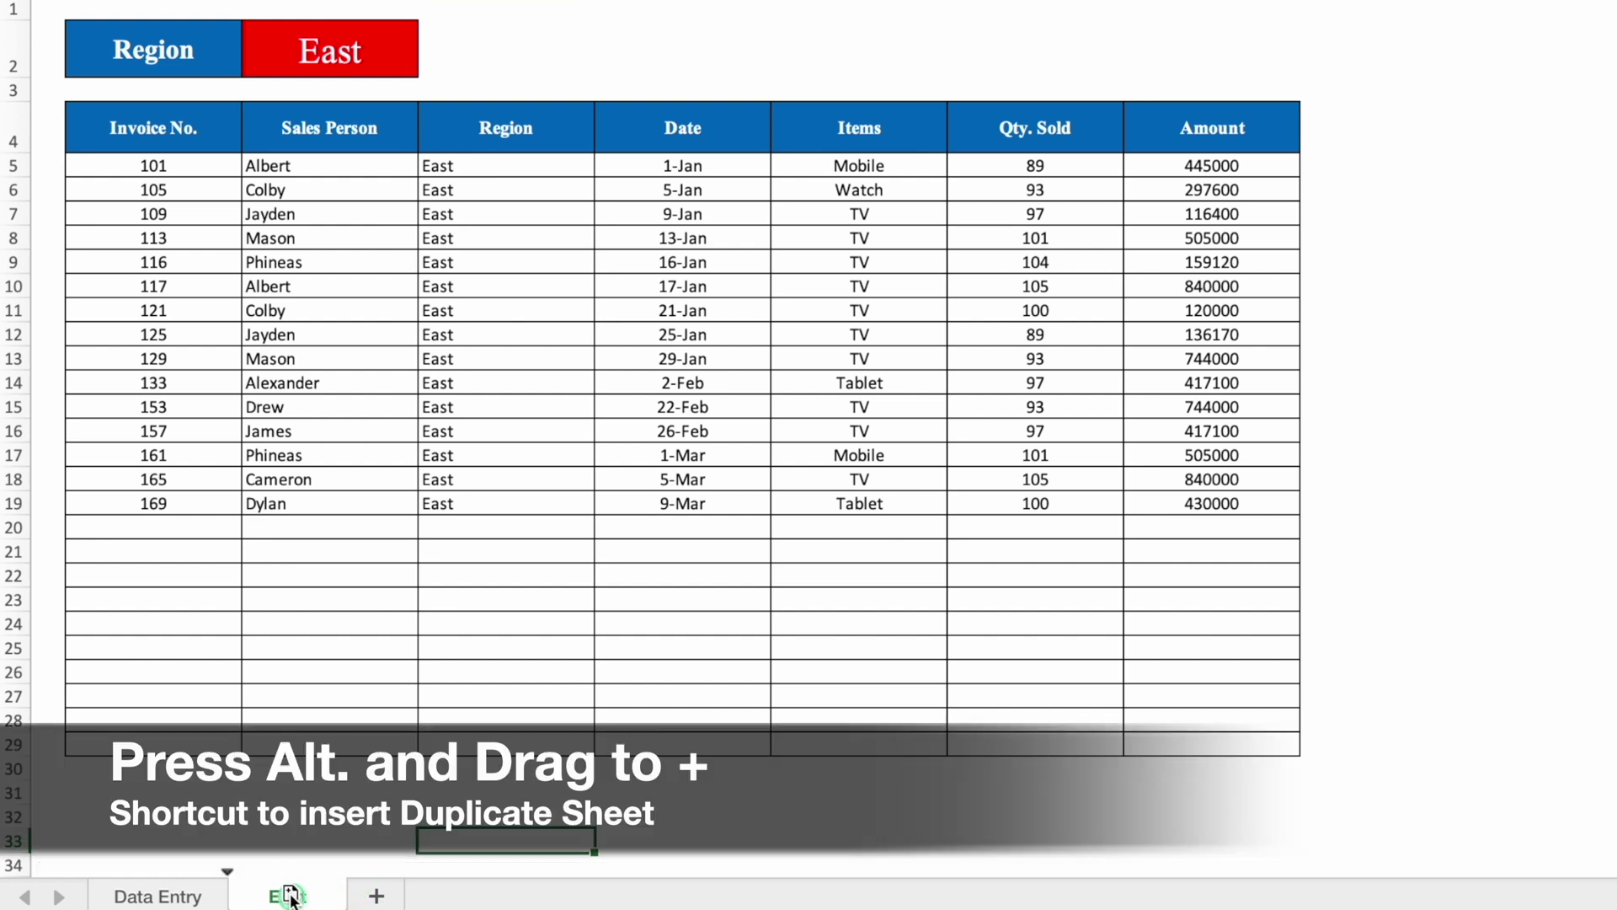
- Duplicate the East sheet three times and rename the copies West, North and South
{"action": "left_click_drag", "start_coordinate": [379, 900], "coordinate": [632, 895]}
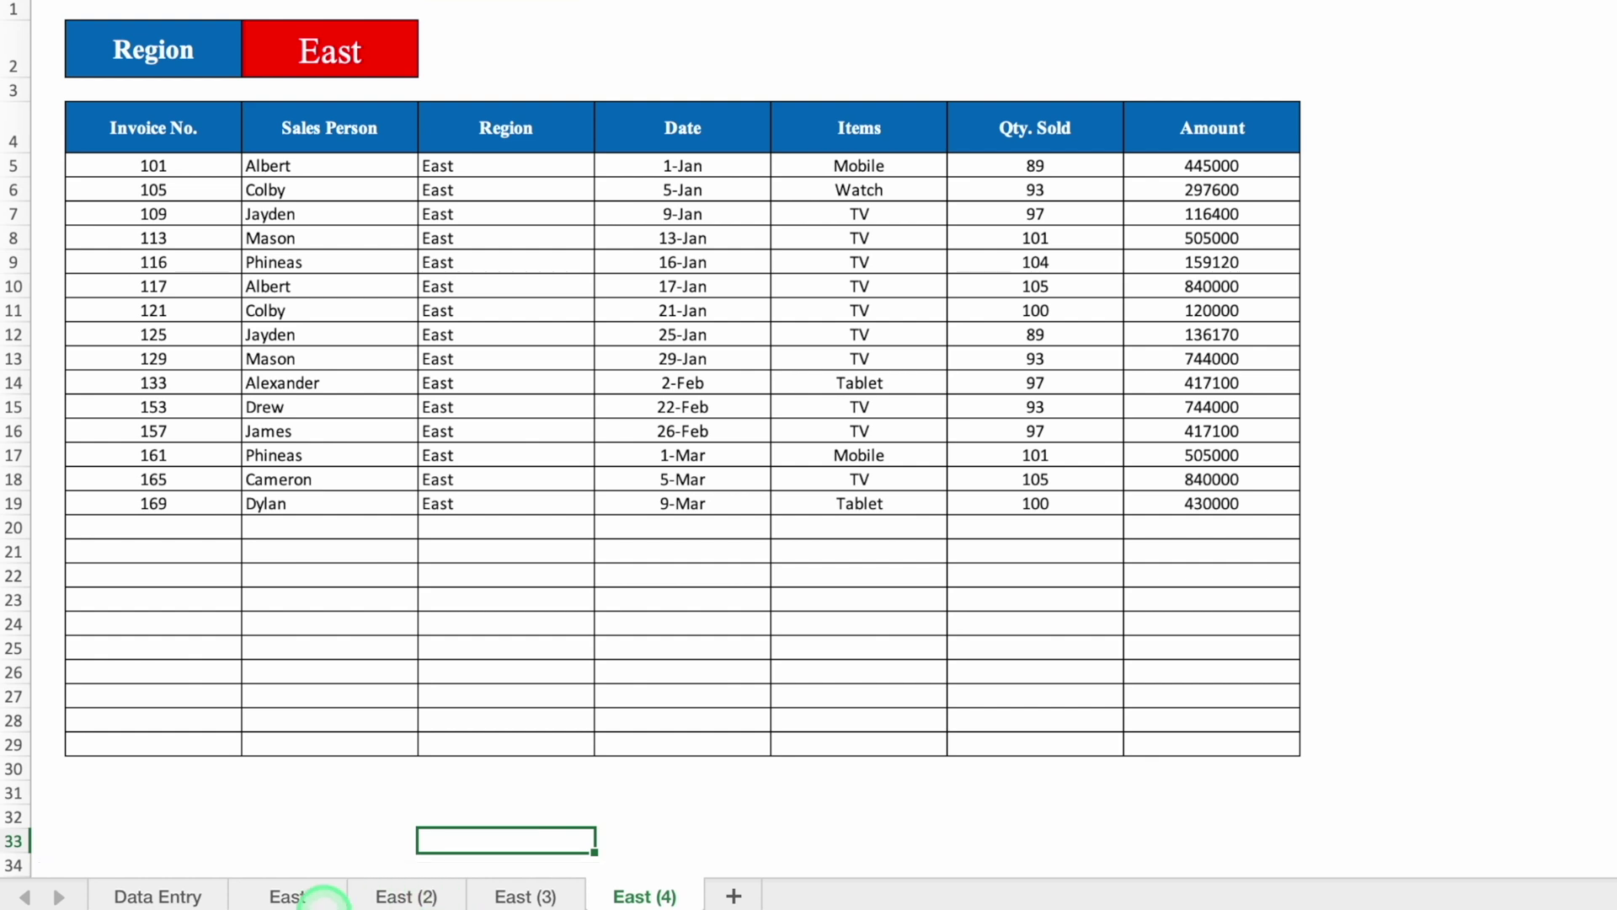
{"action": "left_click", "coordinate": [402, 898]}
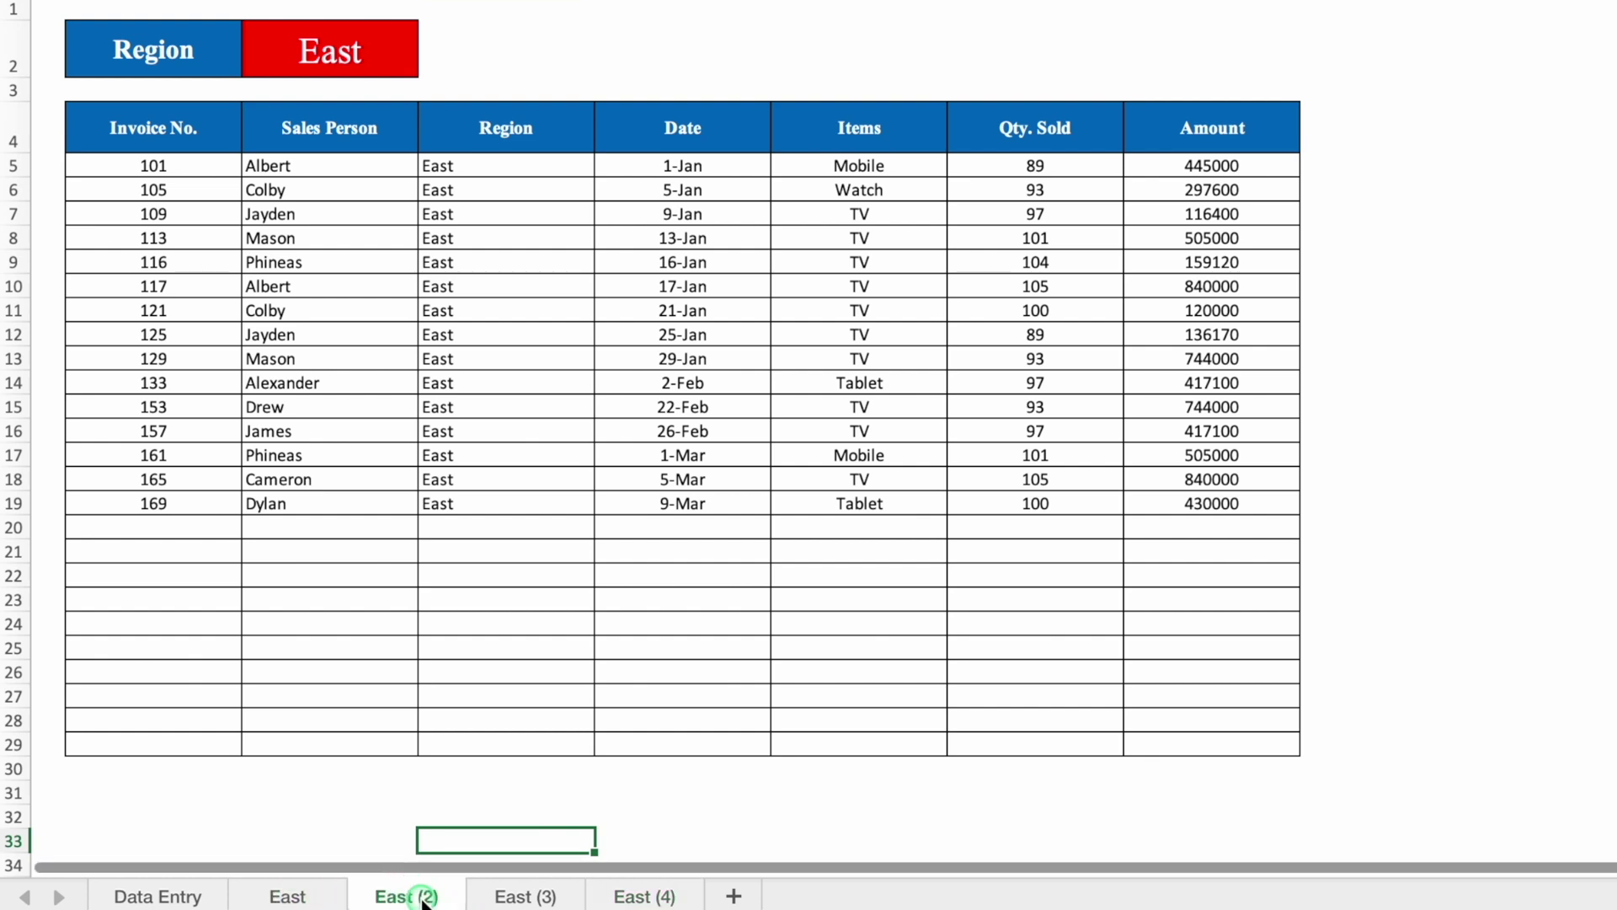
{"action": "double_click", "coordinate": [423, 900]}
{"action": "type", "text": "West"}
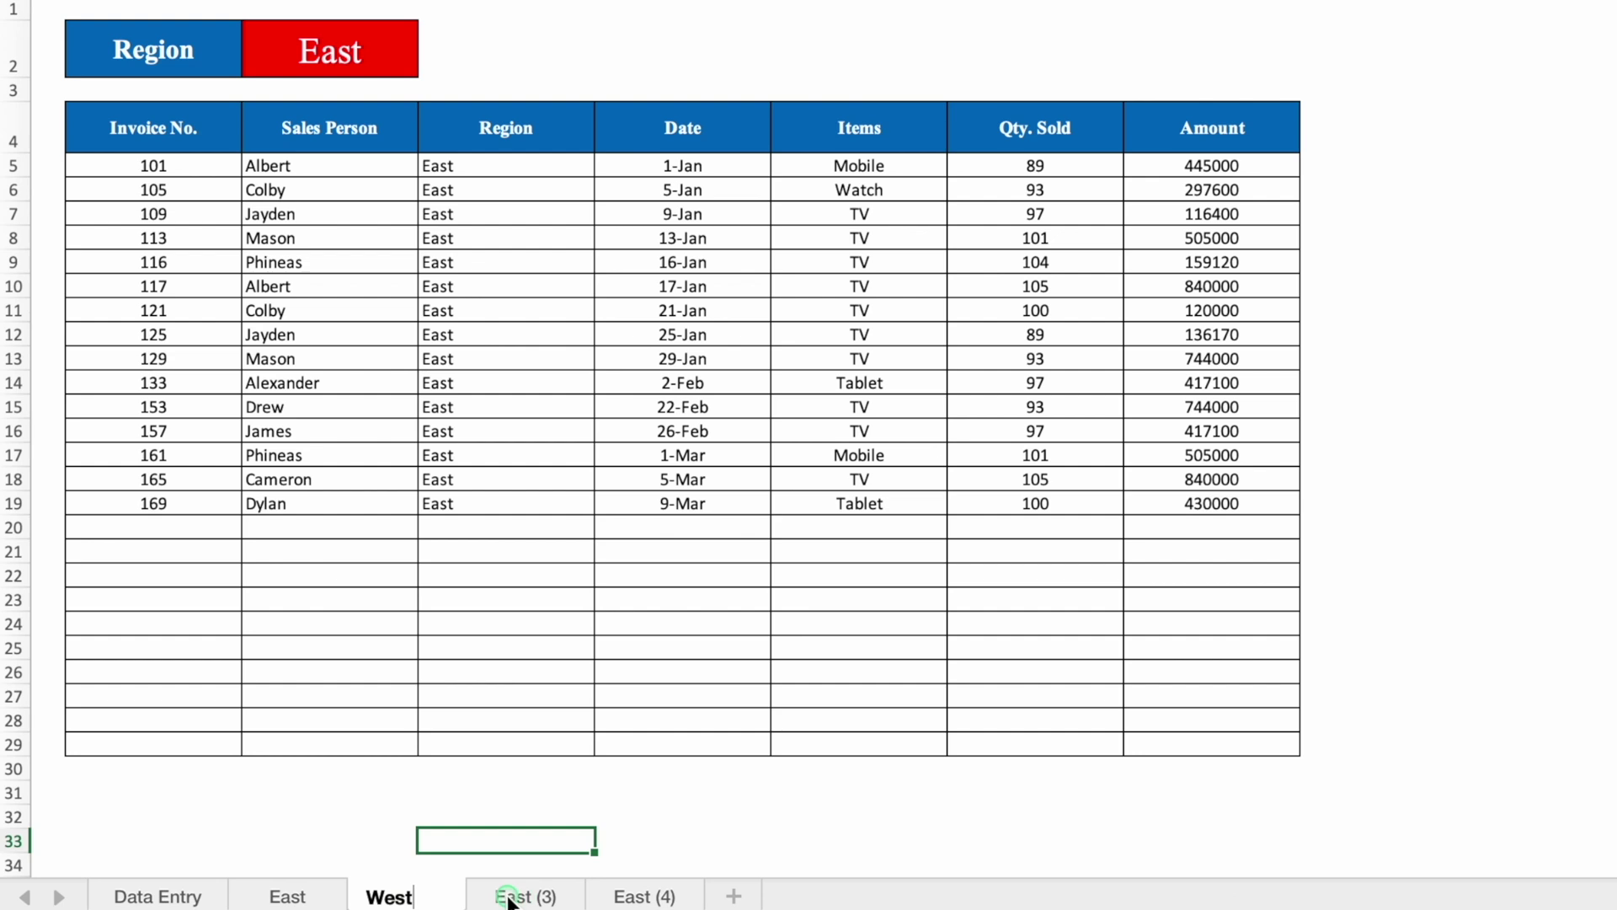
{"action": "double_click", "coordinate": [518, 898]}
{"action": "type", "text": "North"}
{"action": "left_click", "coordinate": [636, 898]}
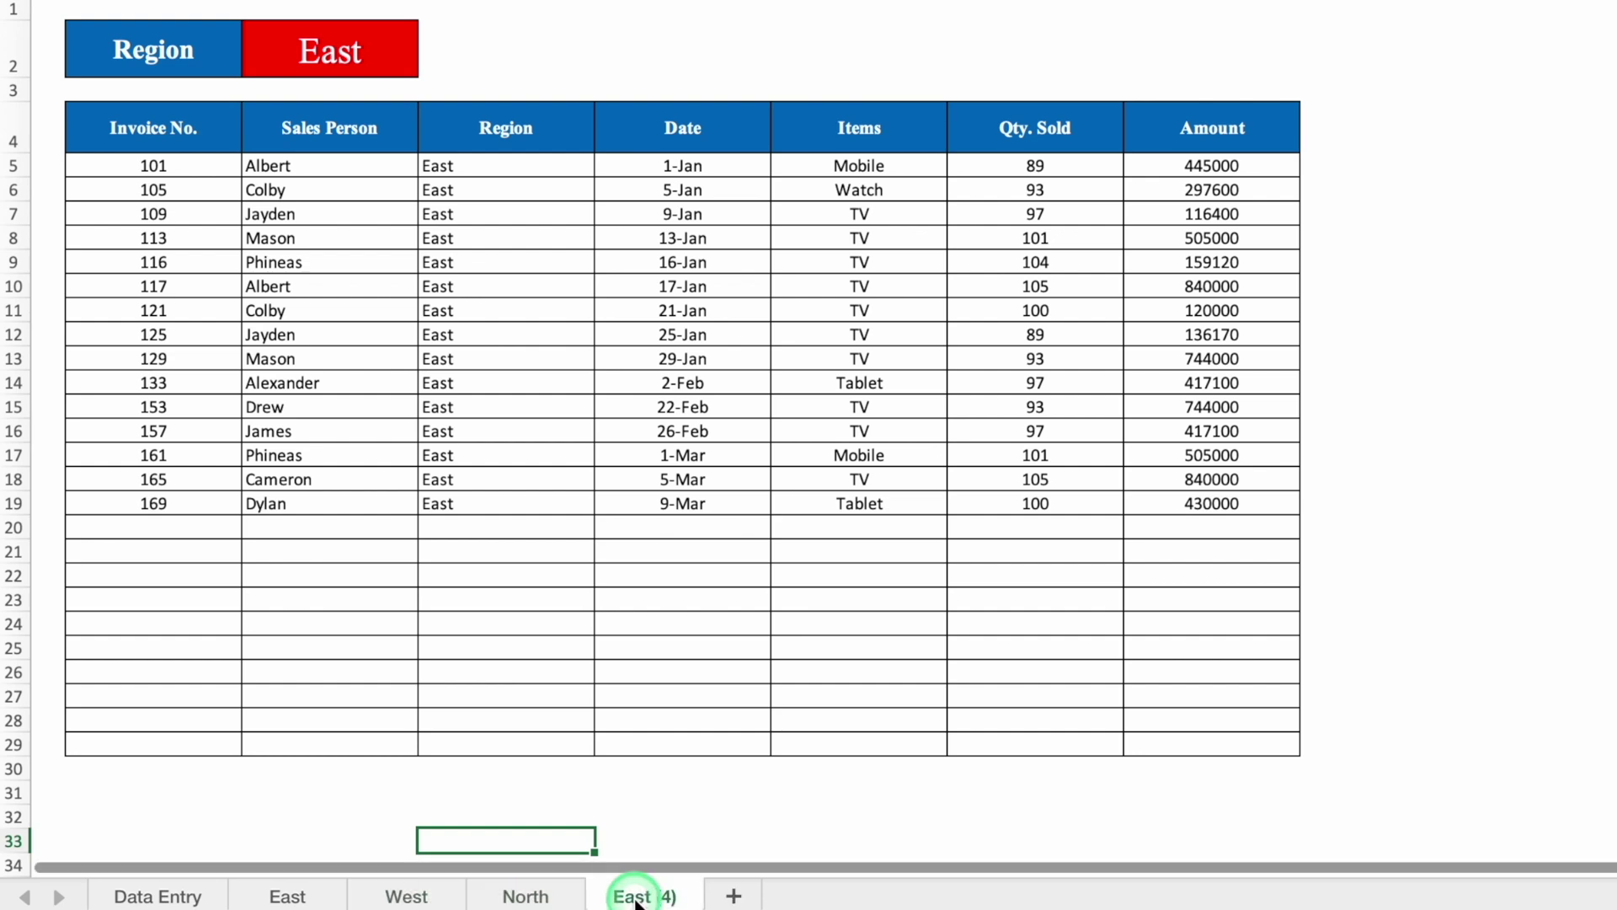
{"action": "type", "text": "South"}
- On the West sheet, set the Region drop-down in D2 to West
{"action": "left_click", "coordinate": [286, 898]}
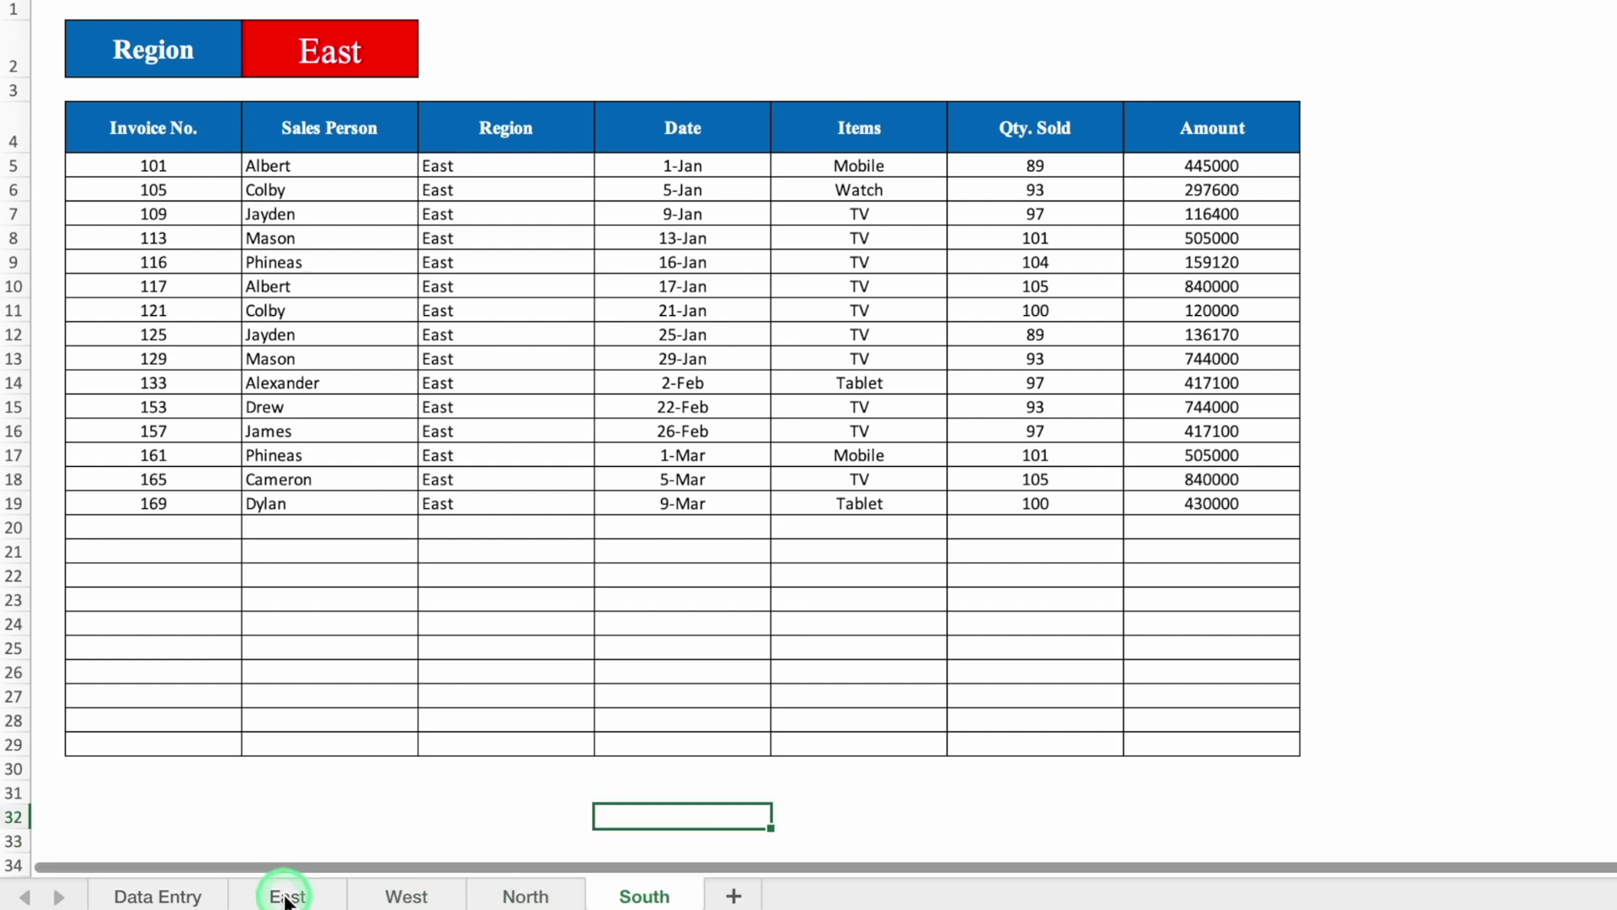
{"action": "left_click", "coordinate": [318, 61]}
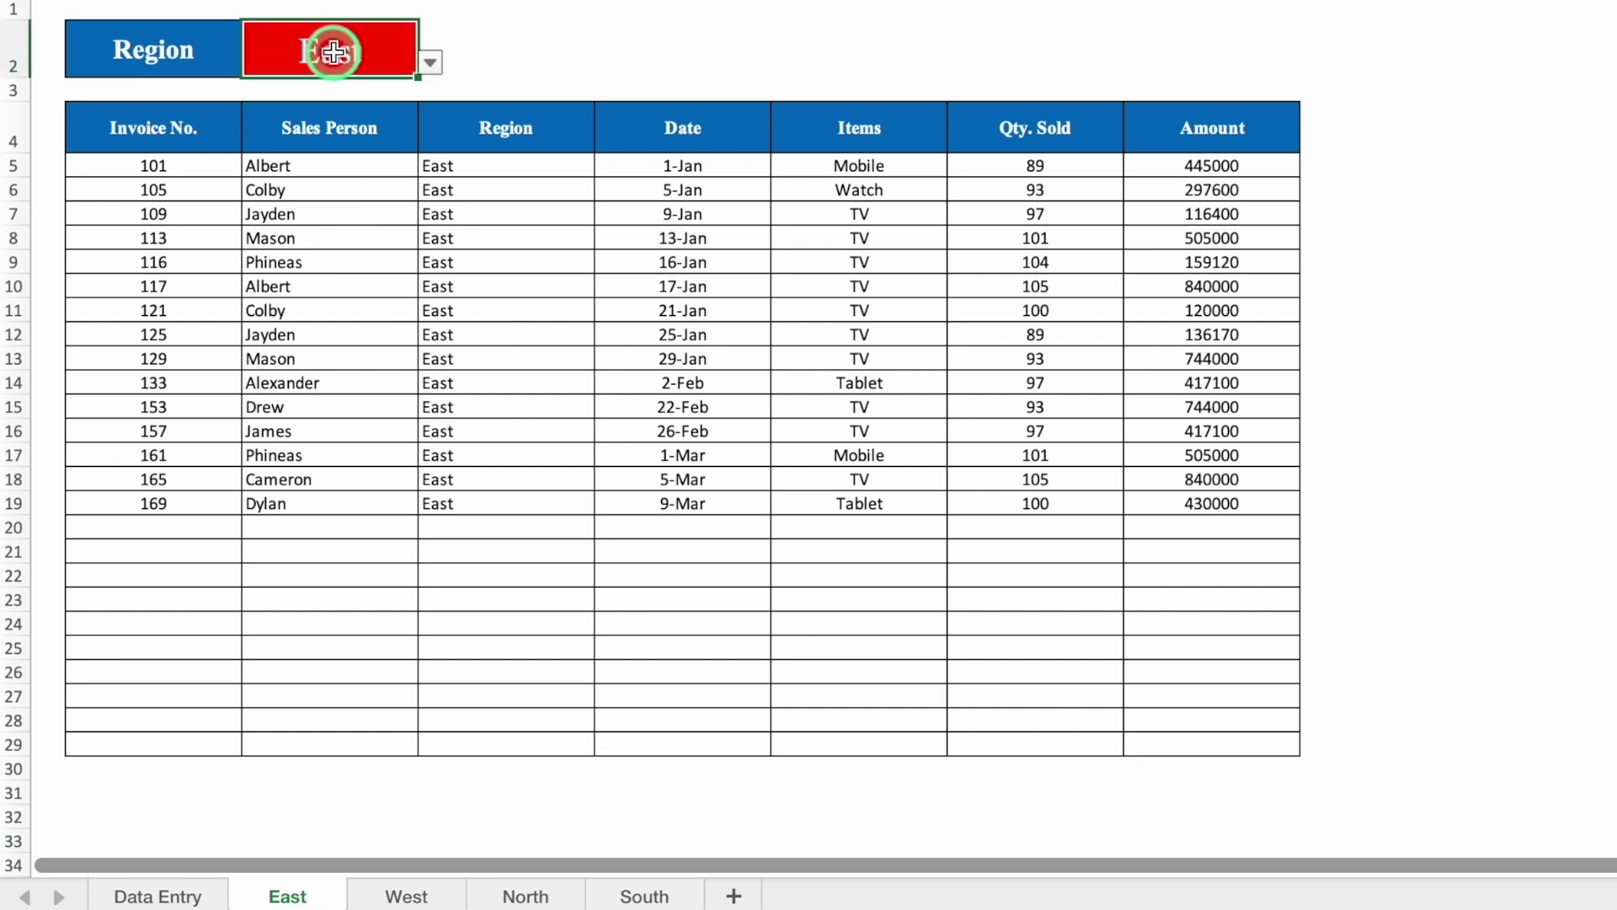
{"action": "left_click", "coordinate": [406, 896]}
{"action": "left_click", "coordinate": [408, 58]}
{"action": "left_click", "coordinate": [428, 64]}
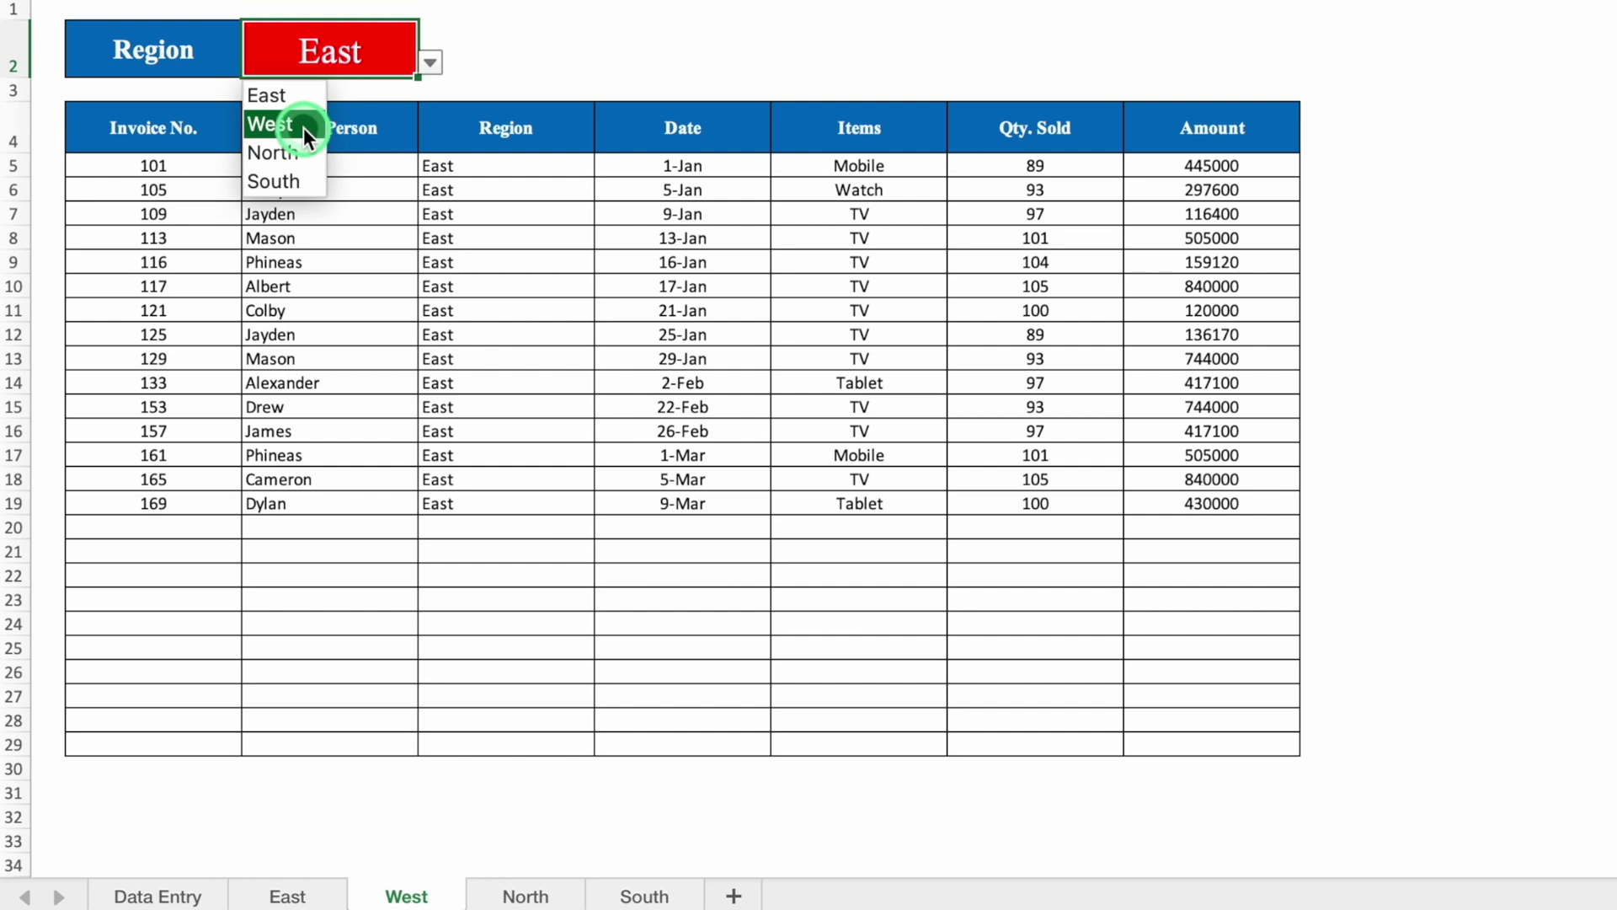
{"action": "left_click", "coordinate": [303, 128]}
- Set the Region drop-down in D2 to North on the North sheet and to South on the South sheet
{"action": "left_click", "coordinate": [525, 896]}
{"action": "left_click", "coordinate": [412, 51]}
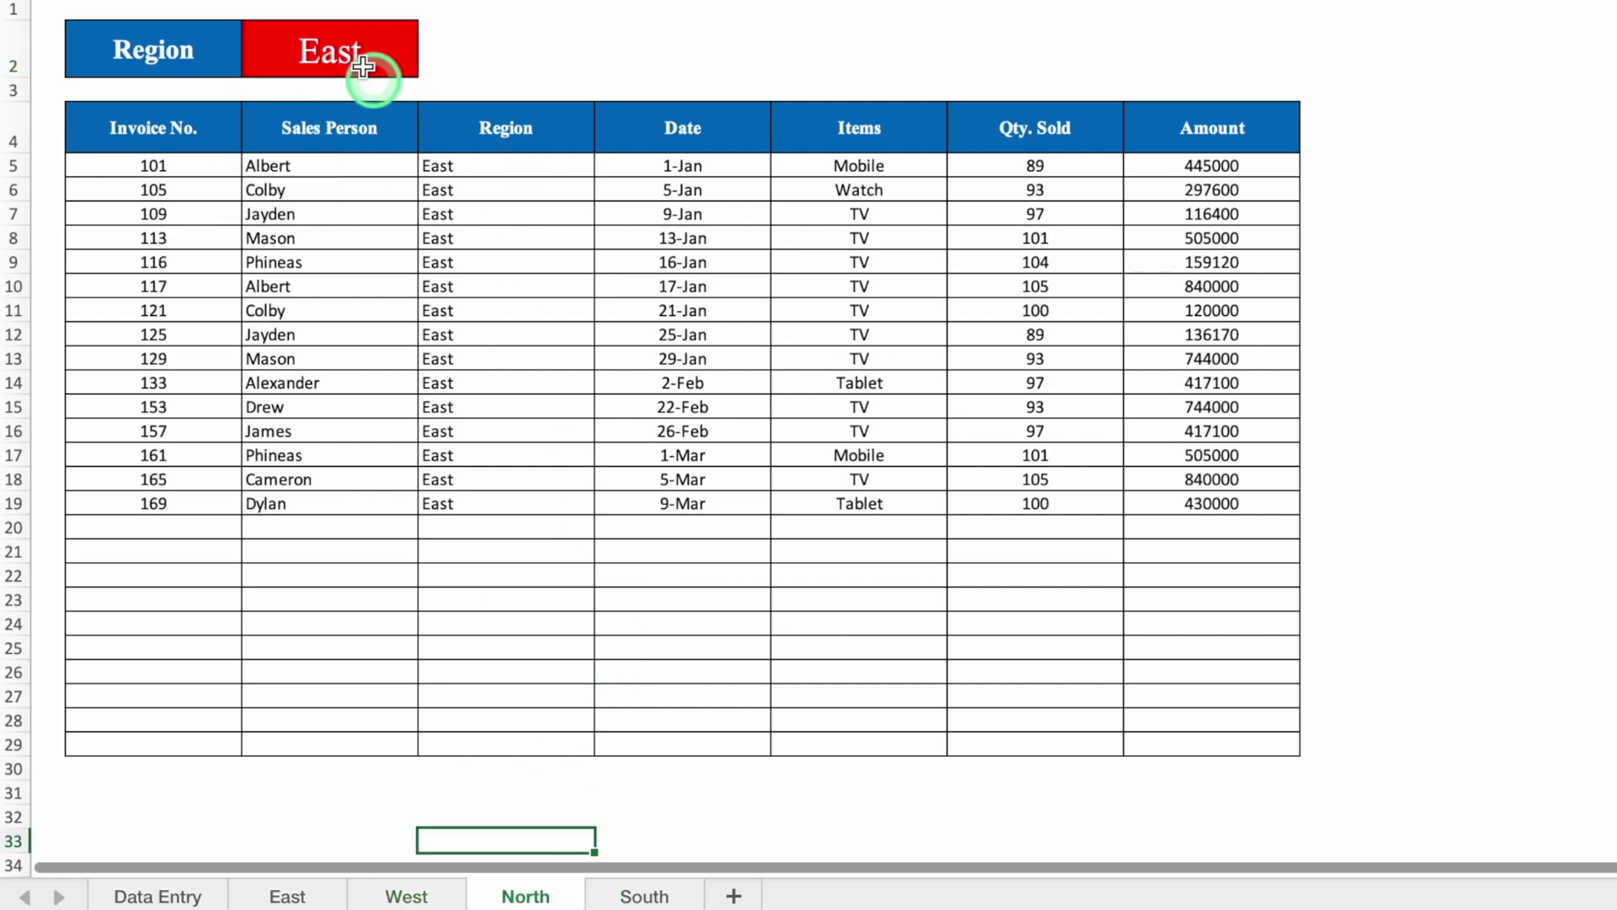
{"action": "left_click", "coordinate": [430, 63]}
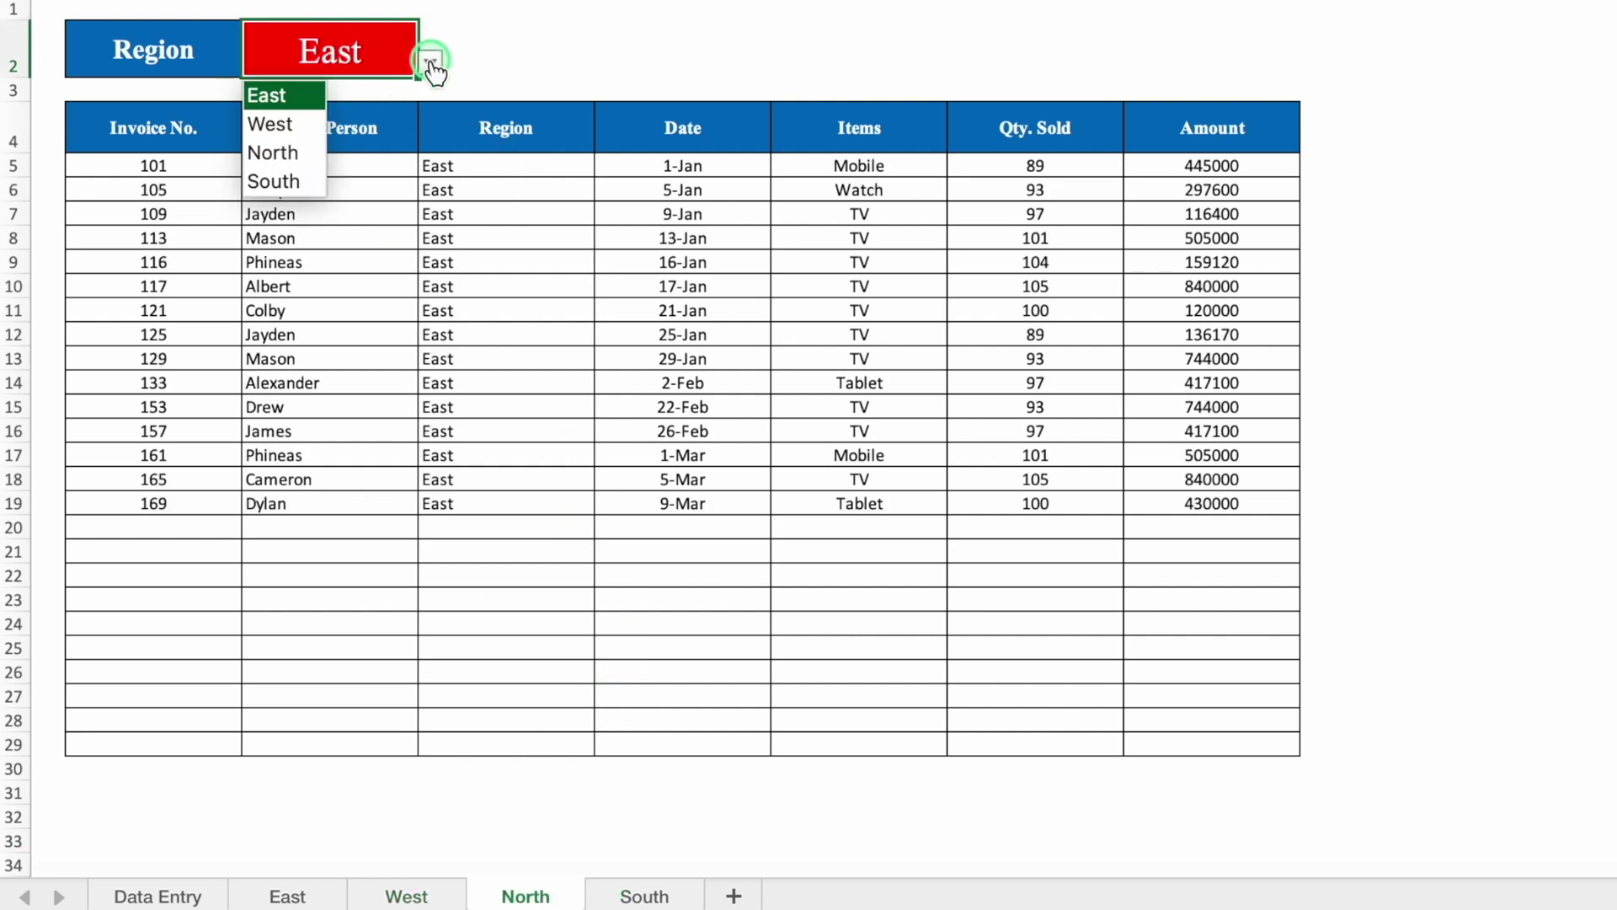
{"action": "left_click", "coordinate": [290, 153]}
{"action": "left_click", "coordinate": [655, 896]}
{"action": "left_click", "coordinate": [342, 51]}
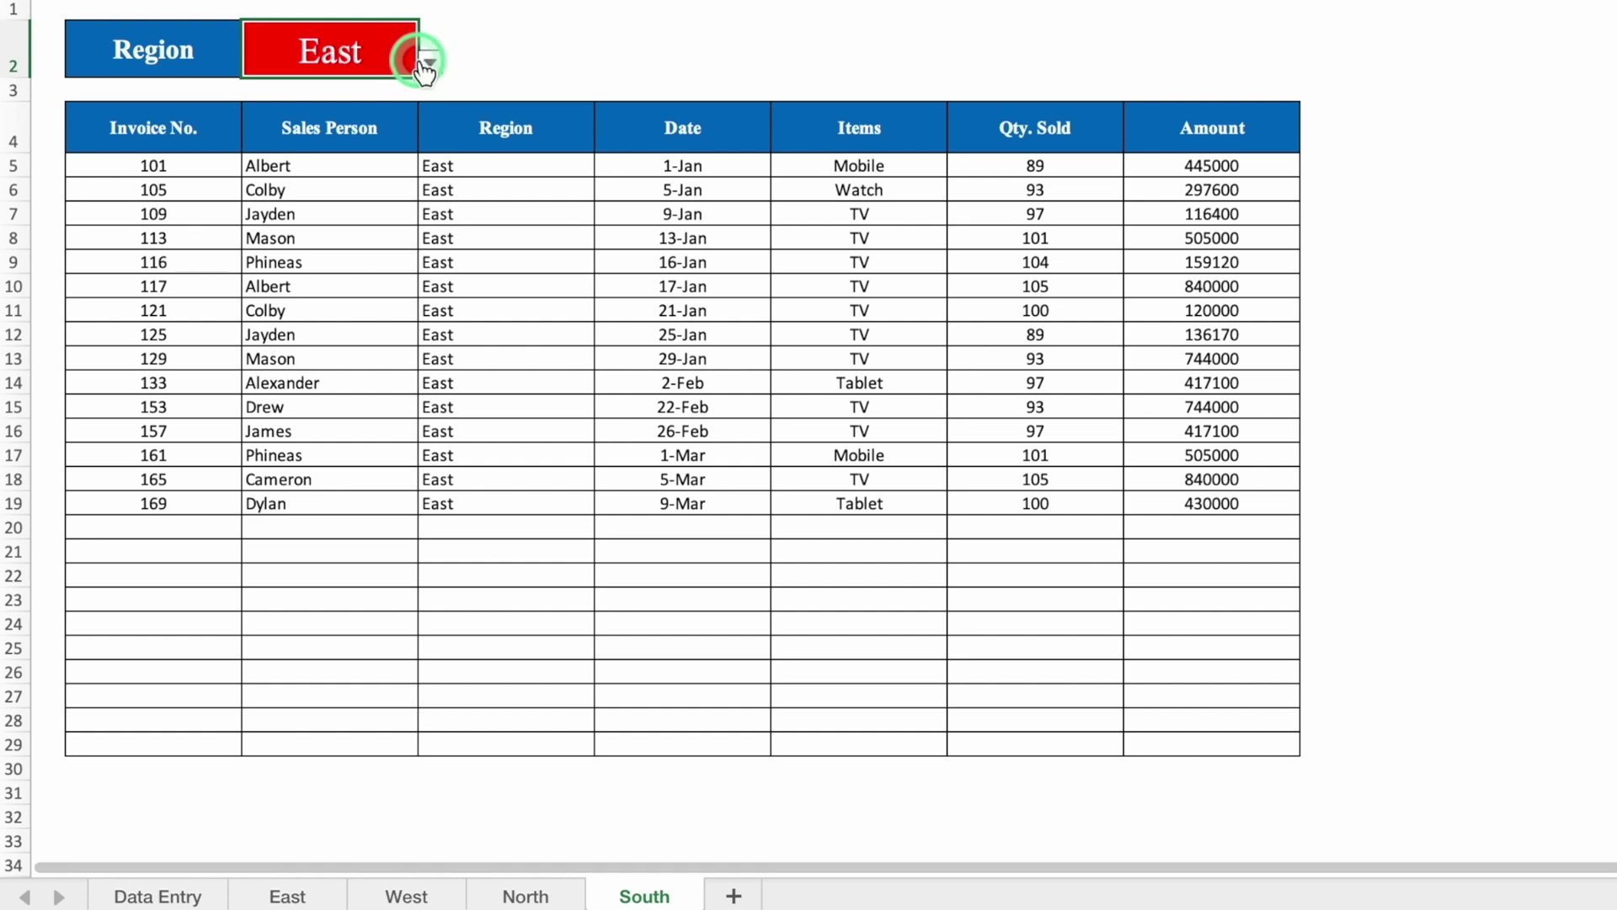
{"action": "left_click", "coordinate": [429, 62]}
{"action": "left_click", "coordinate": [276, 179]}
- Extend the all-cell borders of the South sheet's report table, C4:I40, down to row 40
{"action": "left_click_drag", "start_coordinate": [131, 139], "coordinate": [1264, 735]}
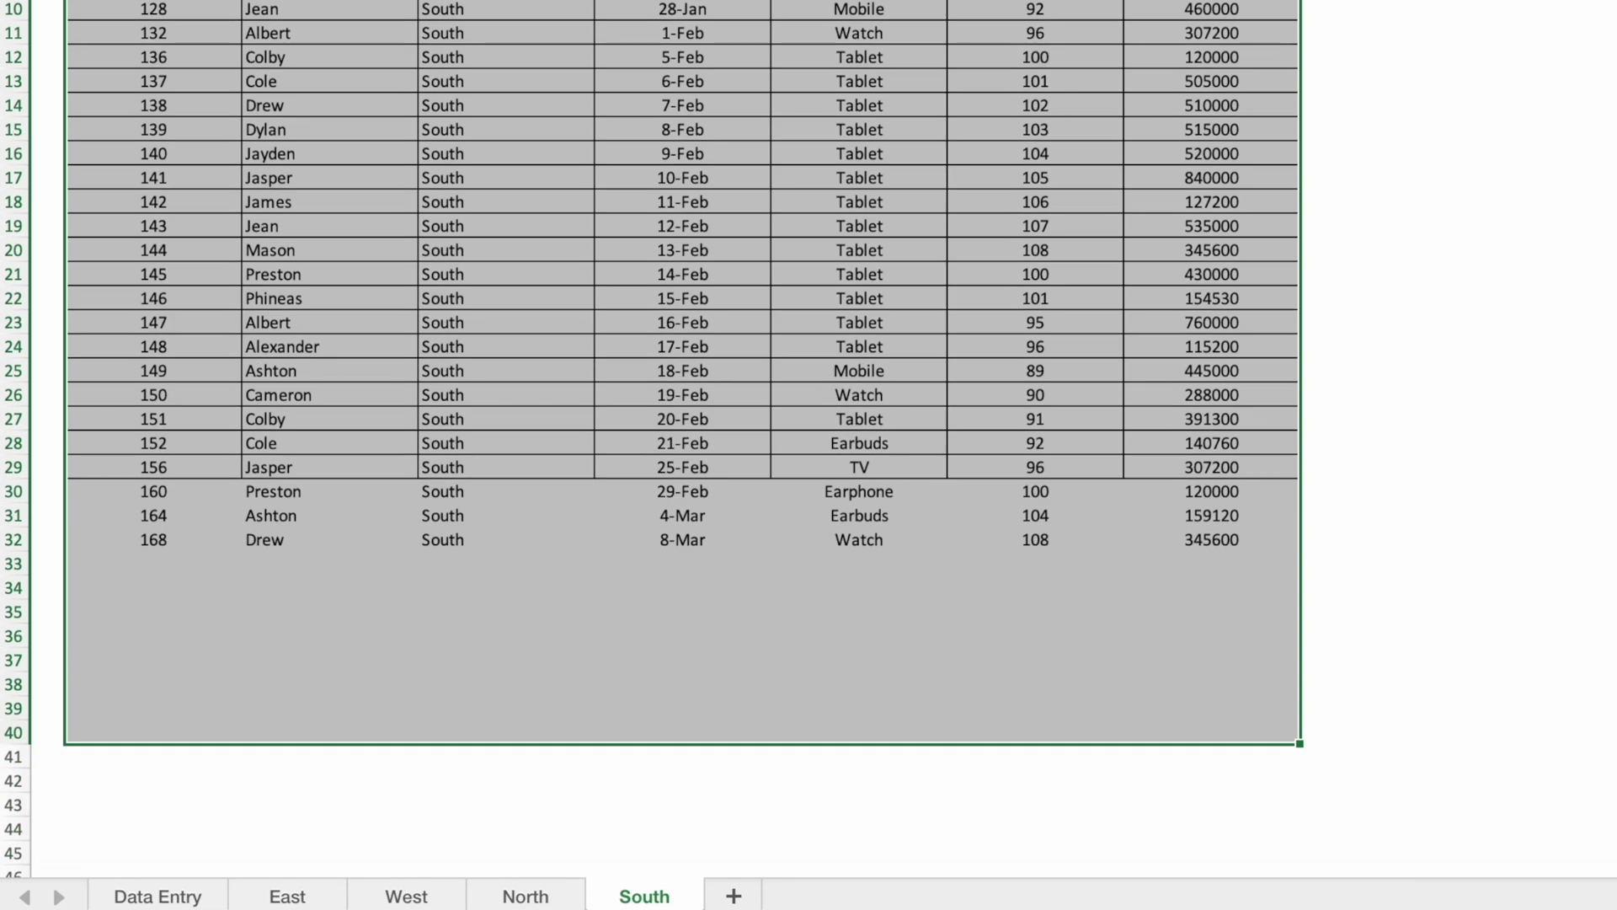
{"action": "scroll", "coordinate": [683, 421], "scroll_direction": "up", "scroll_amount": 3}
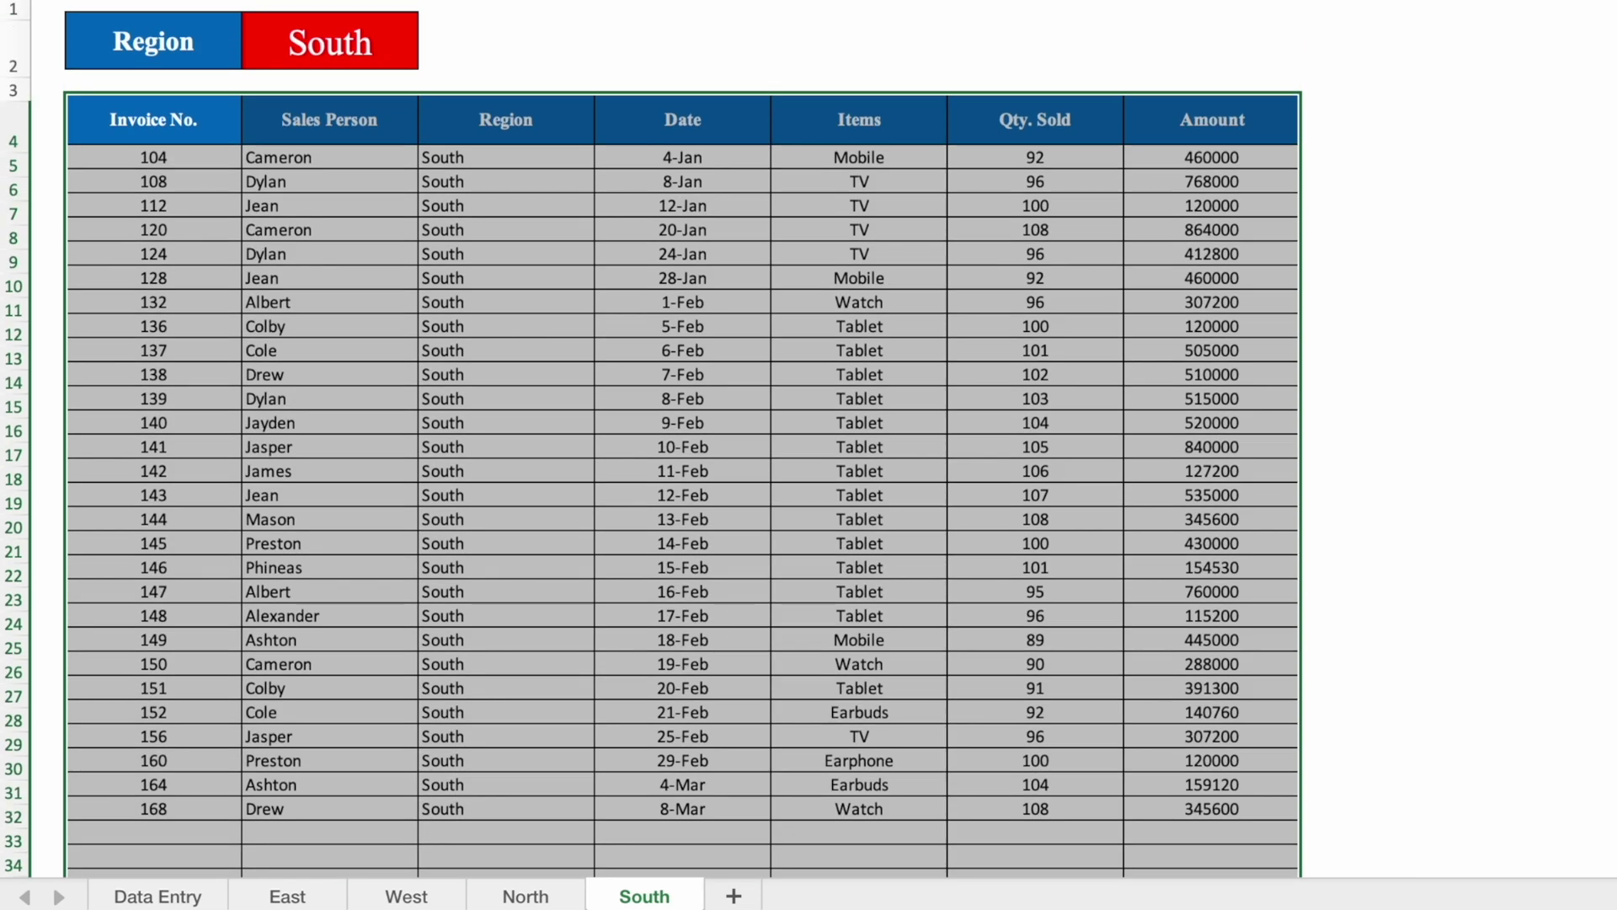
- Check the East report against the records in the Data Entry sheet, including its last rows, and the North report
{"action": "left_click", "coordinate": [290, 896]}
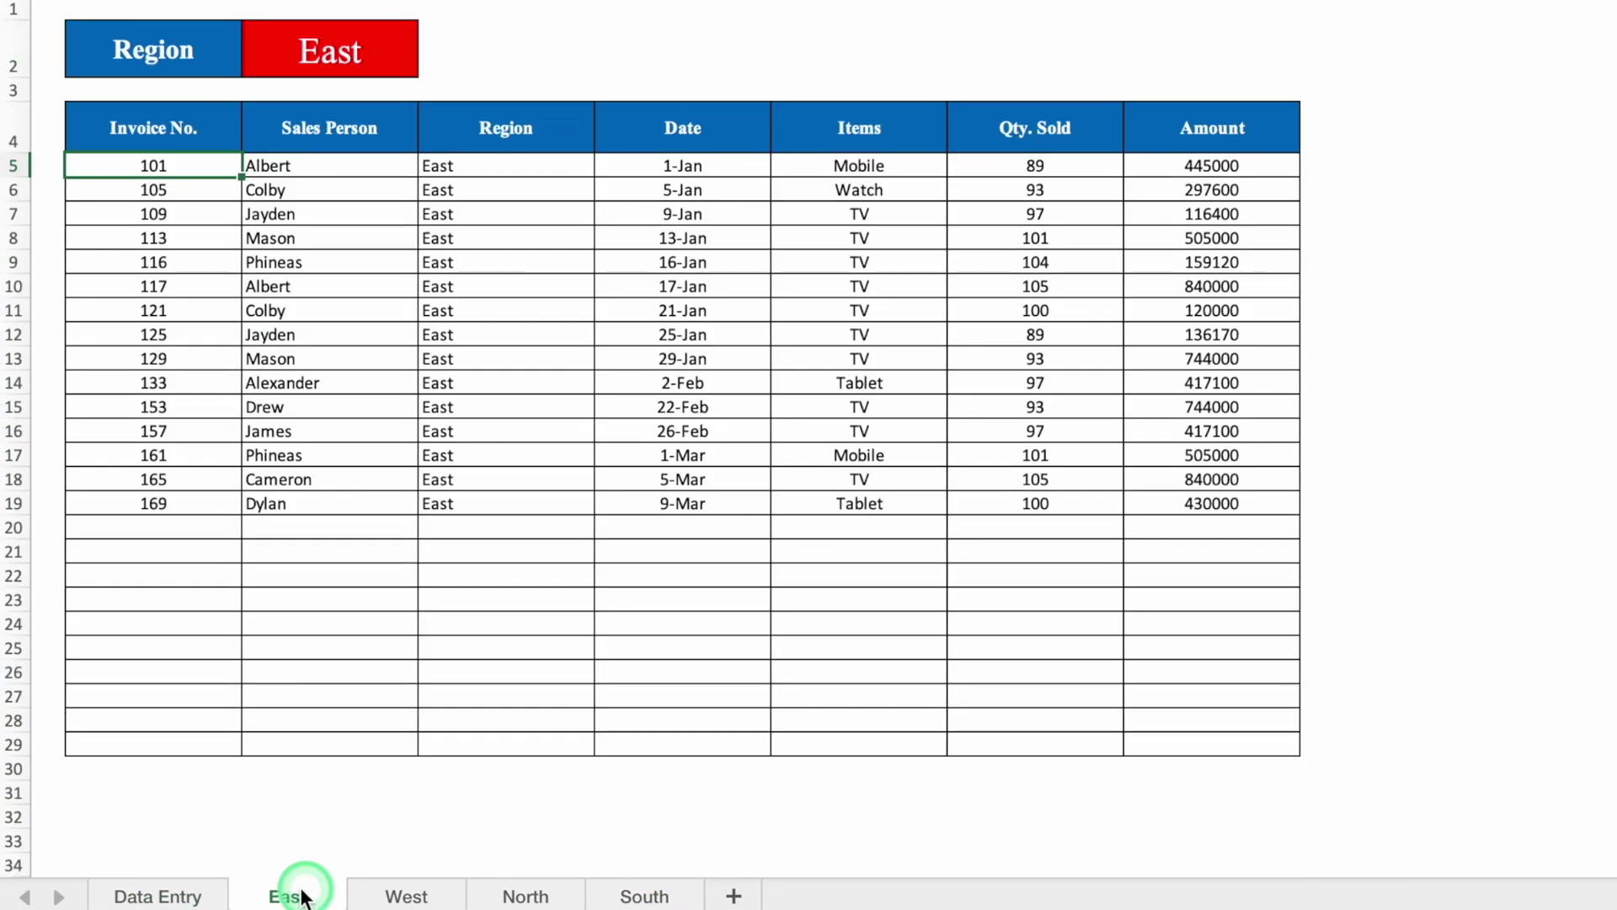
{"action": "left_click", "coordinate": [160, 896]}
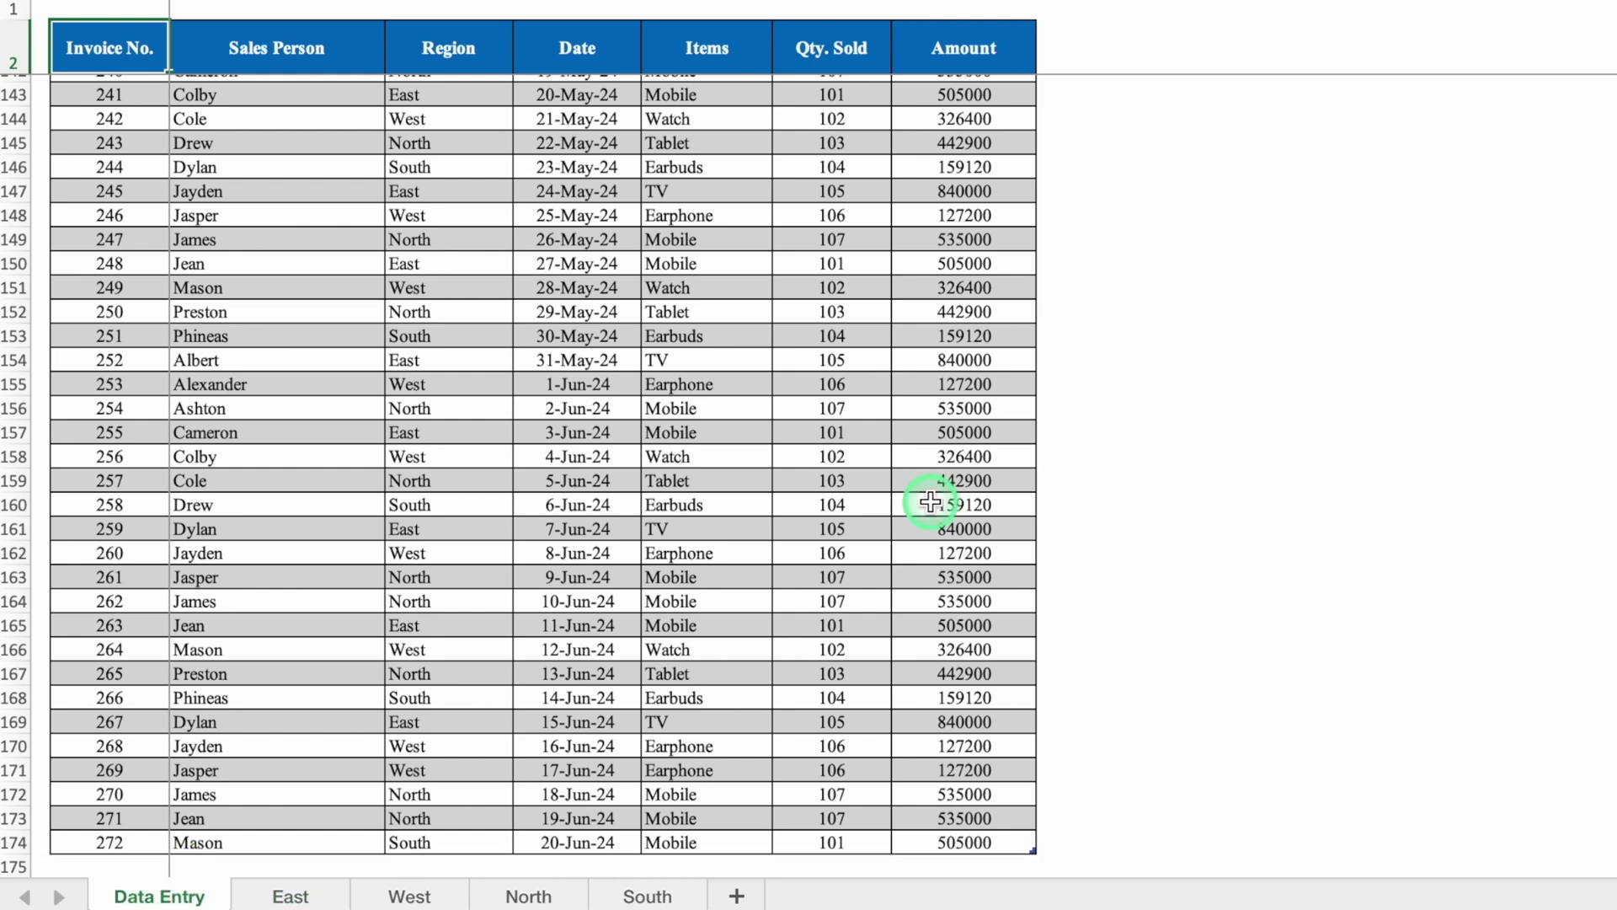
{"action": "left_click", "coordinate": [512, 895]}
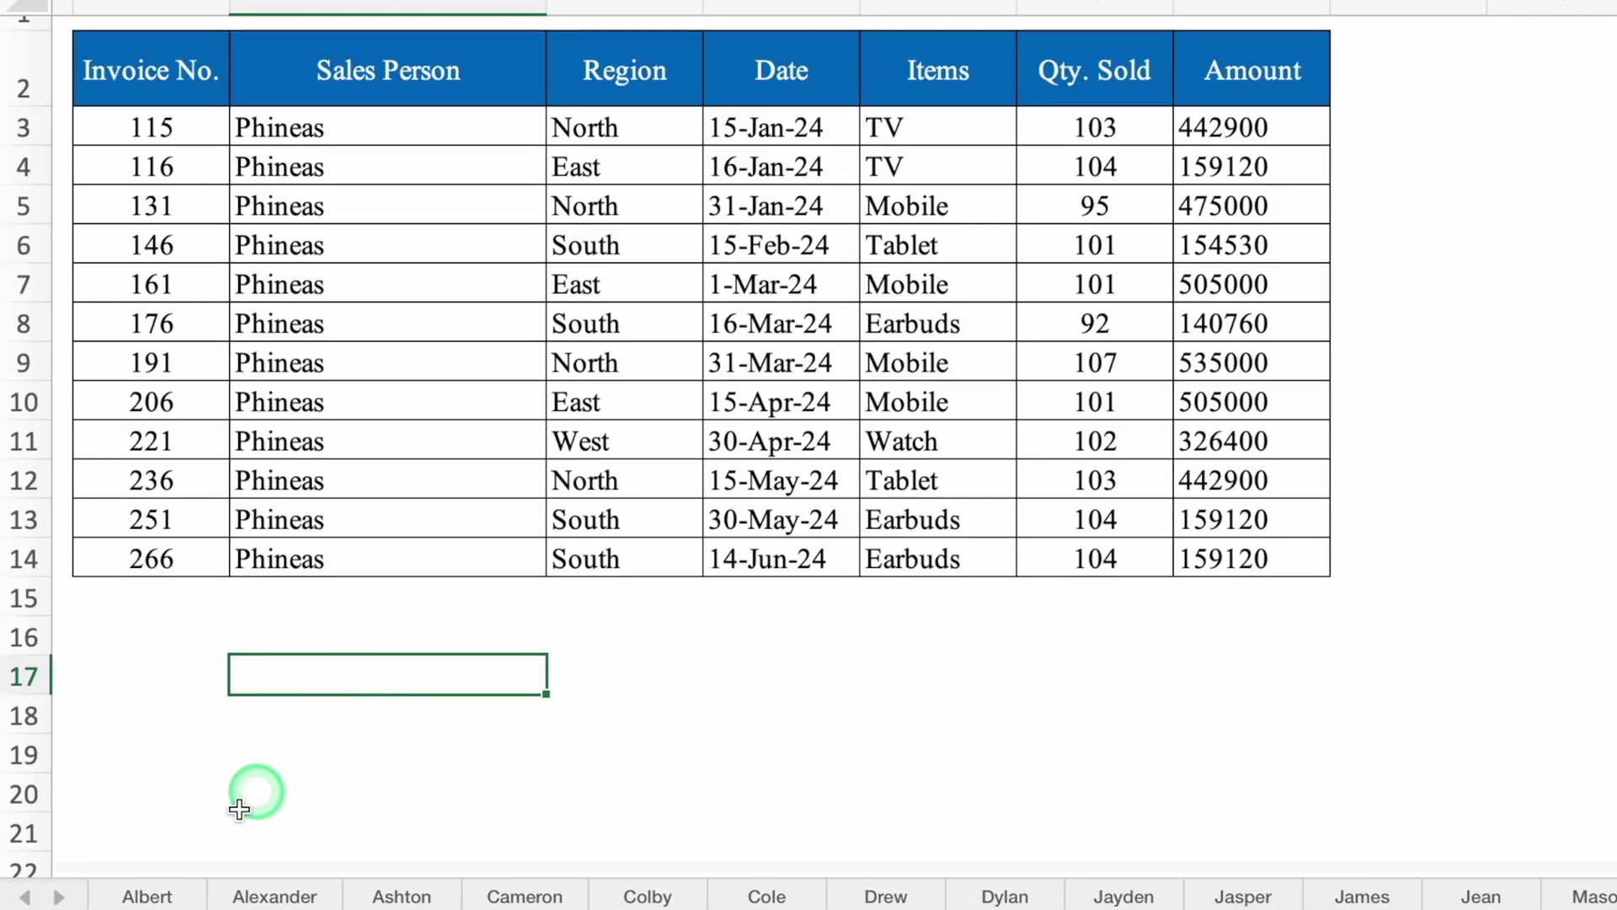
- Look through the first five salesperson sheets and their sales records
{"action": "left_click", "coordinate": [143, 895]}
{"action": "left_click", "coordinate": [282, 894]}
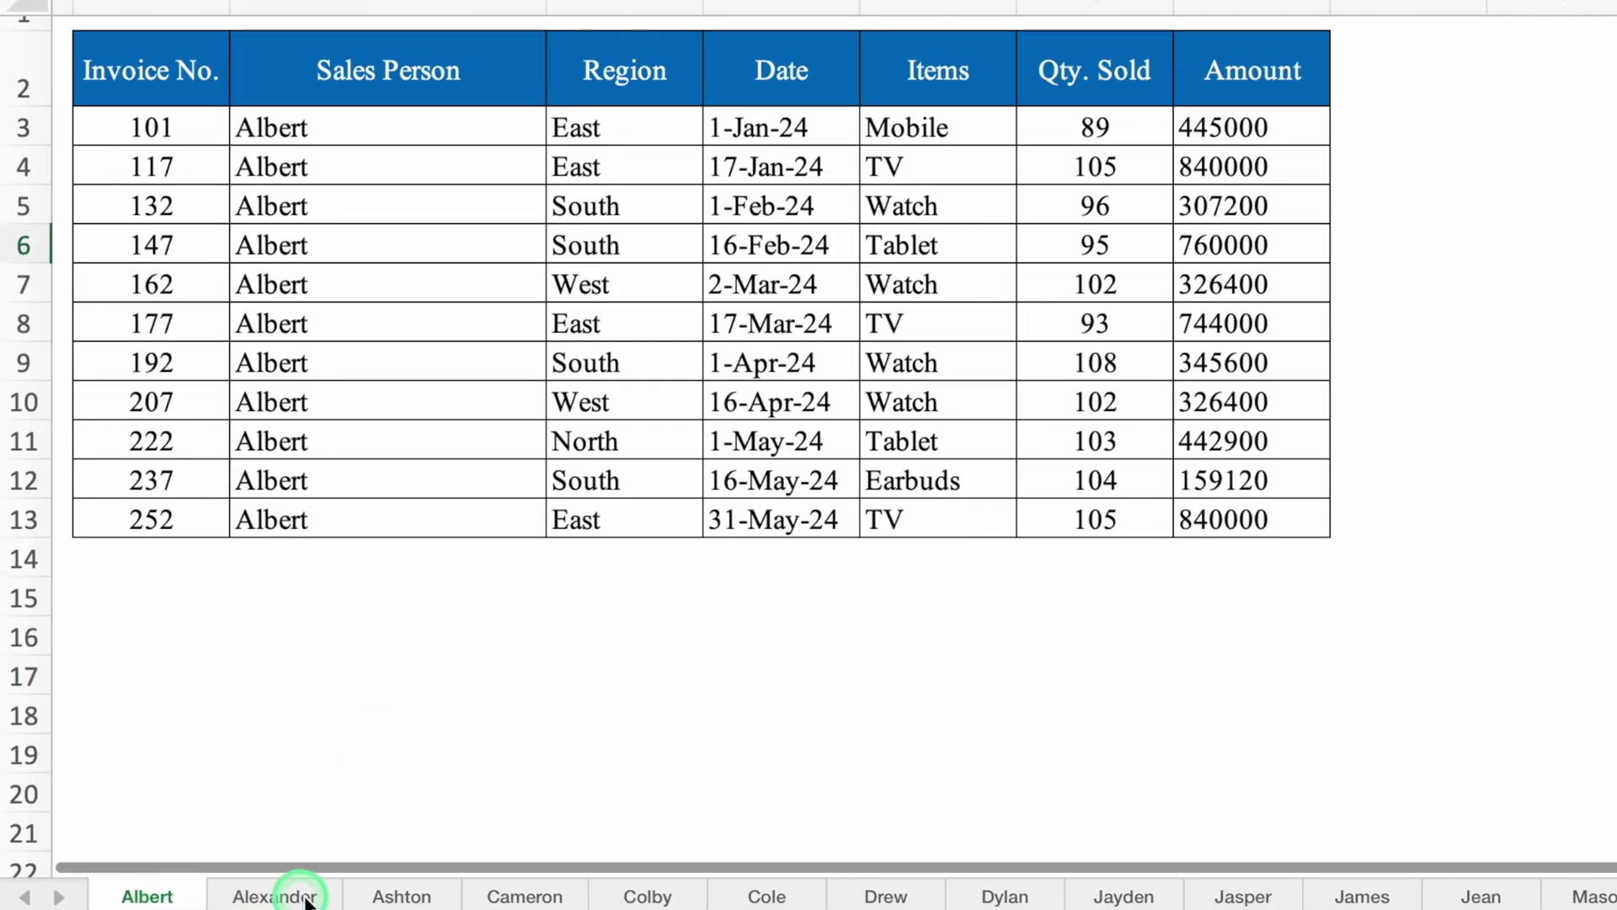
{"action": "left_click", "coordinate": [410, 896]}
{"action": "left_click", "coordinate": [524, 895]}
{"action": "left_click", "coordinate": [644, 896]}
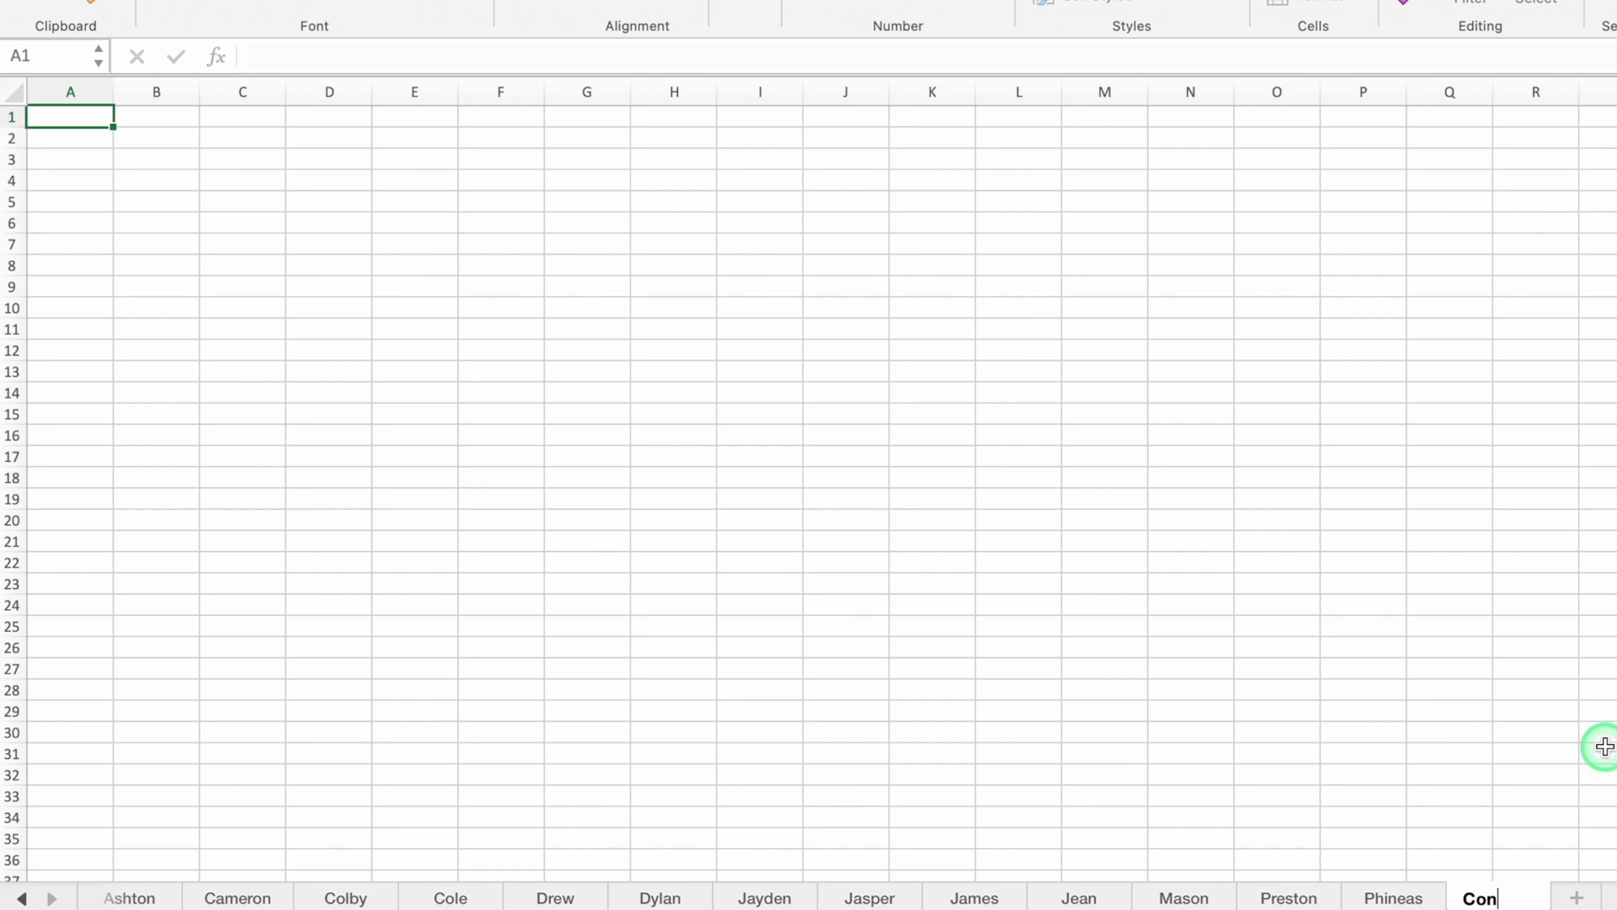
- Name the new sheet Consolidate and copy the header row B2:H2 from the last salesperson sheet into it at B3
{"action": "type", "text": "ate"}
{"action": "left_click", "coordinate": [1535, 668]}
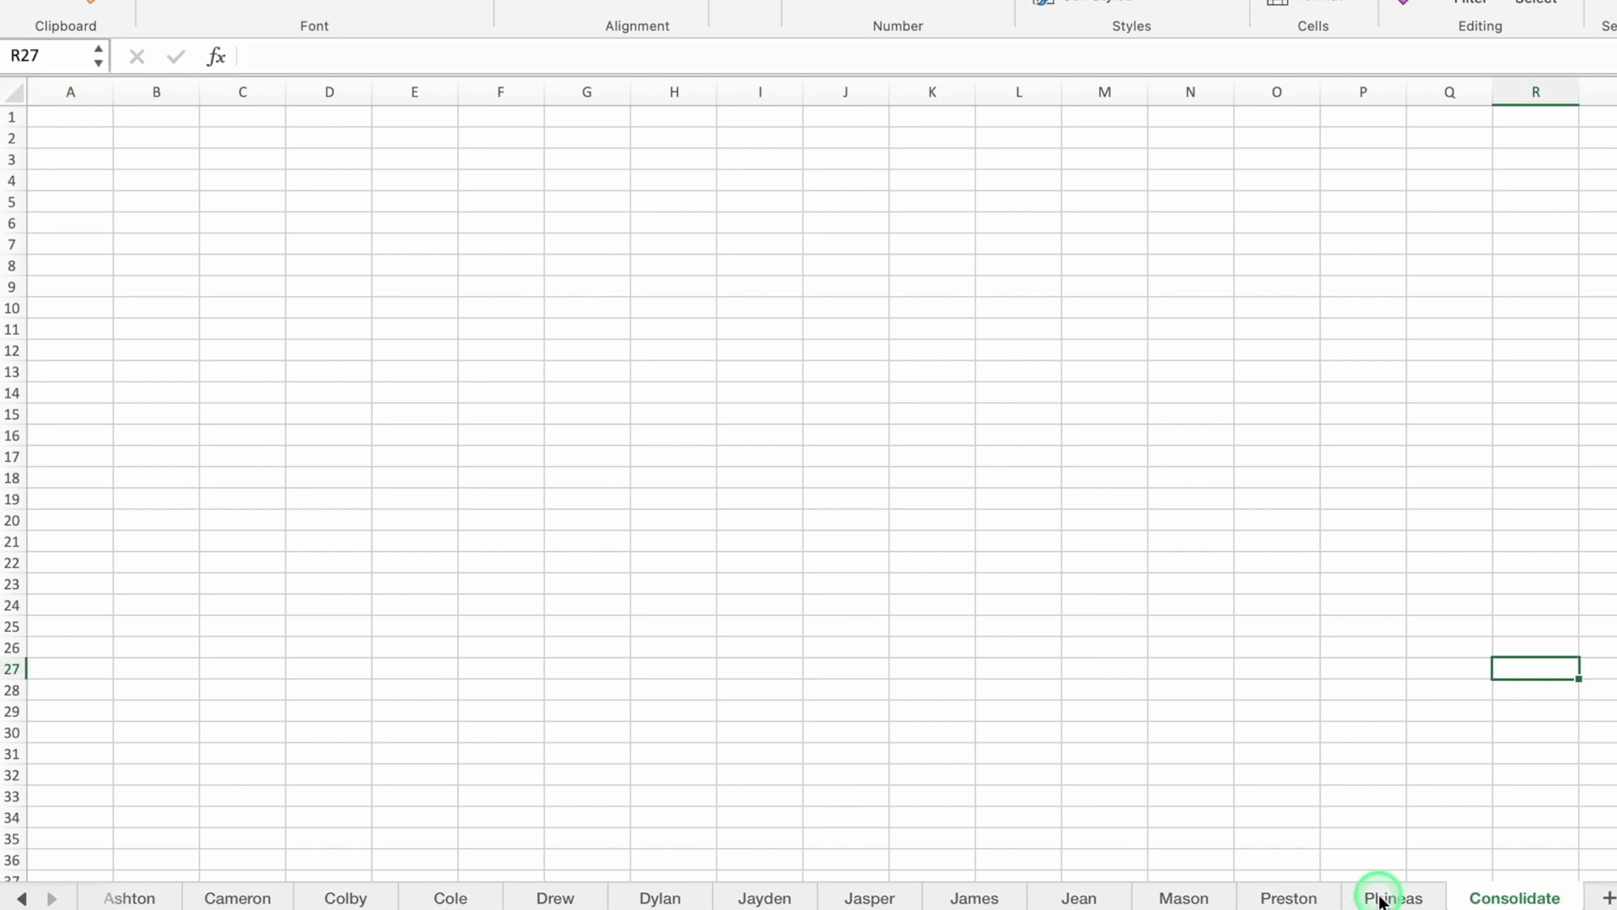
{"action": "left_click", "coordinate": [1380, 899]}
{"action": "left_click_drag", "start_coordinate": [115, 166], "coordinate": [1087, 174]}
{"action": "key", "text": "ctrl+c"}
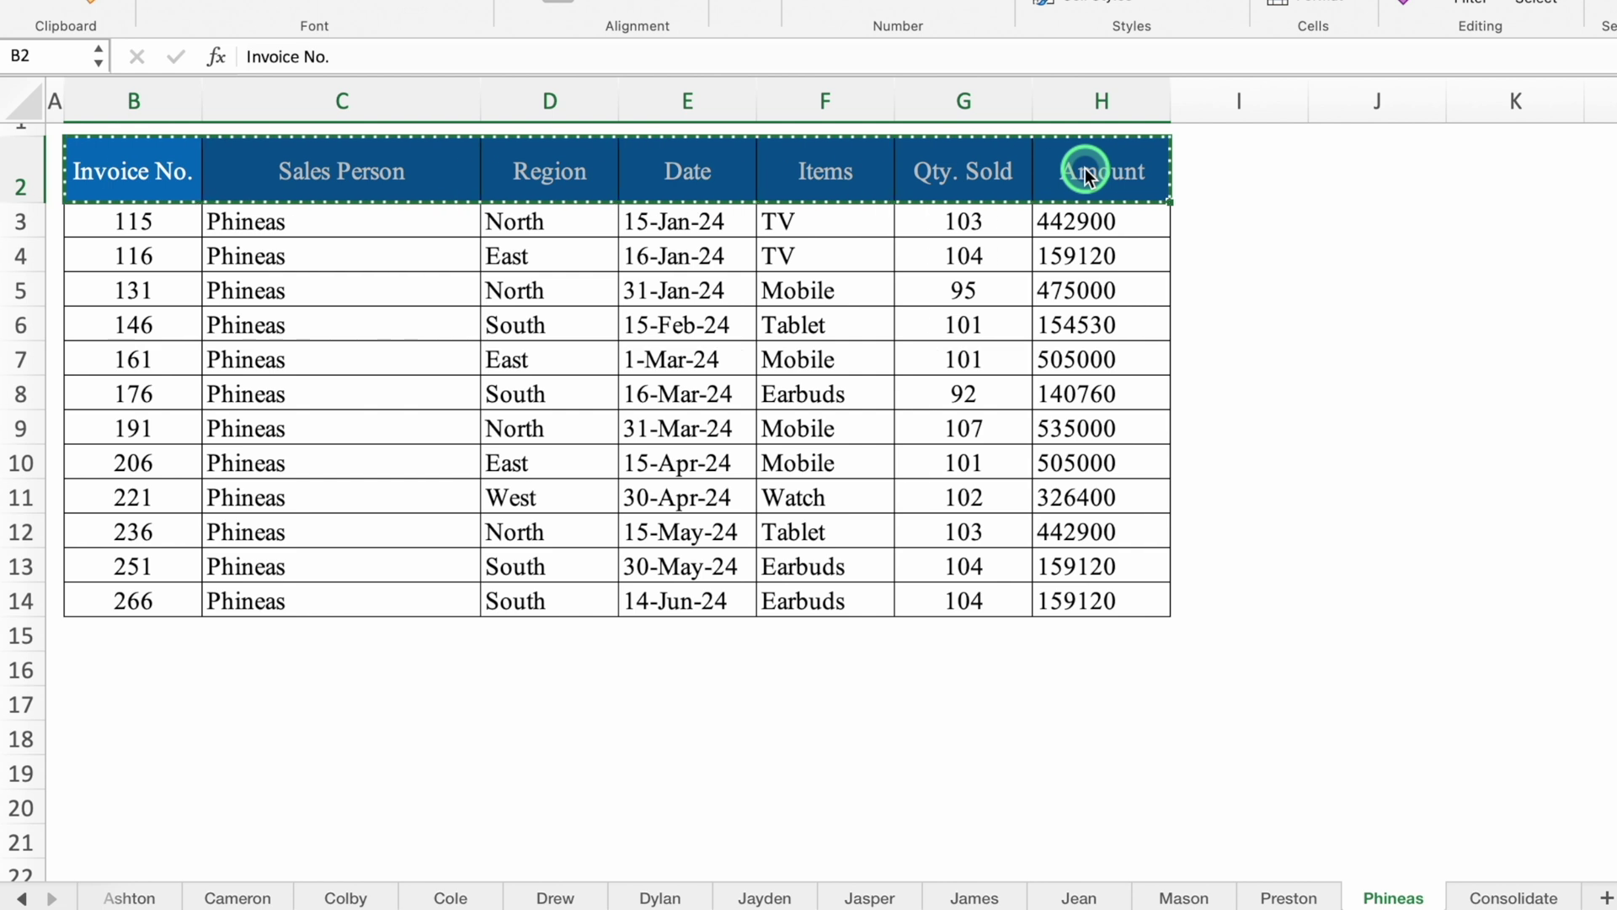
{"action": "left_click", "coordinate": [1517, 898]}
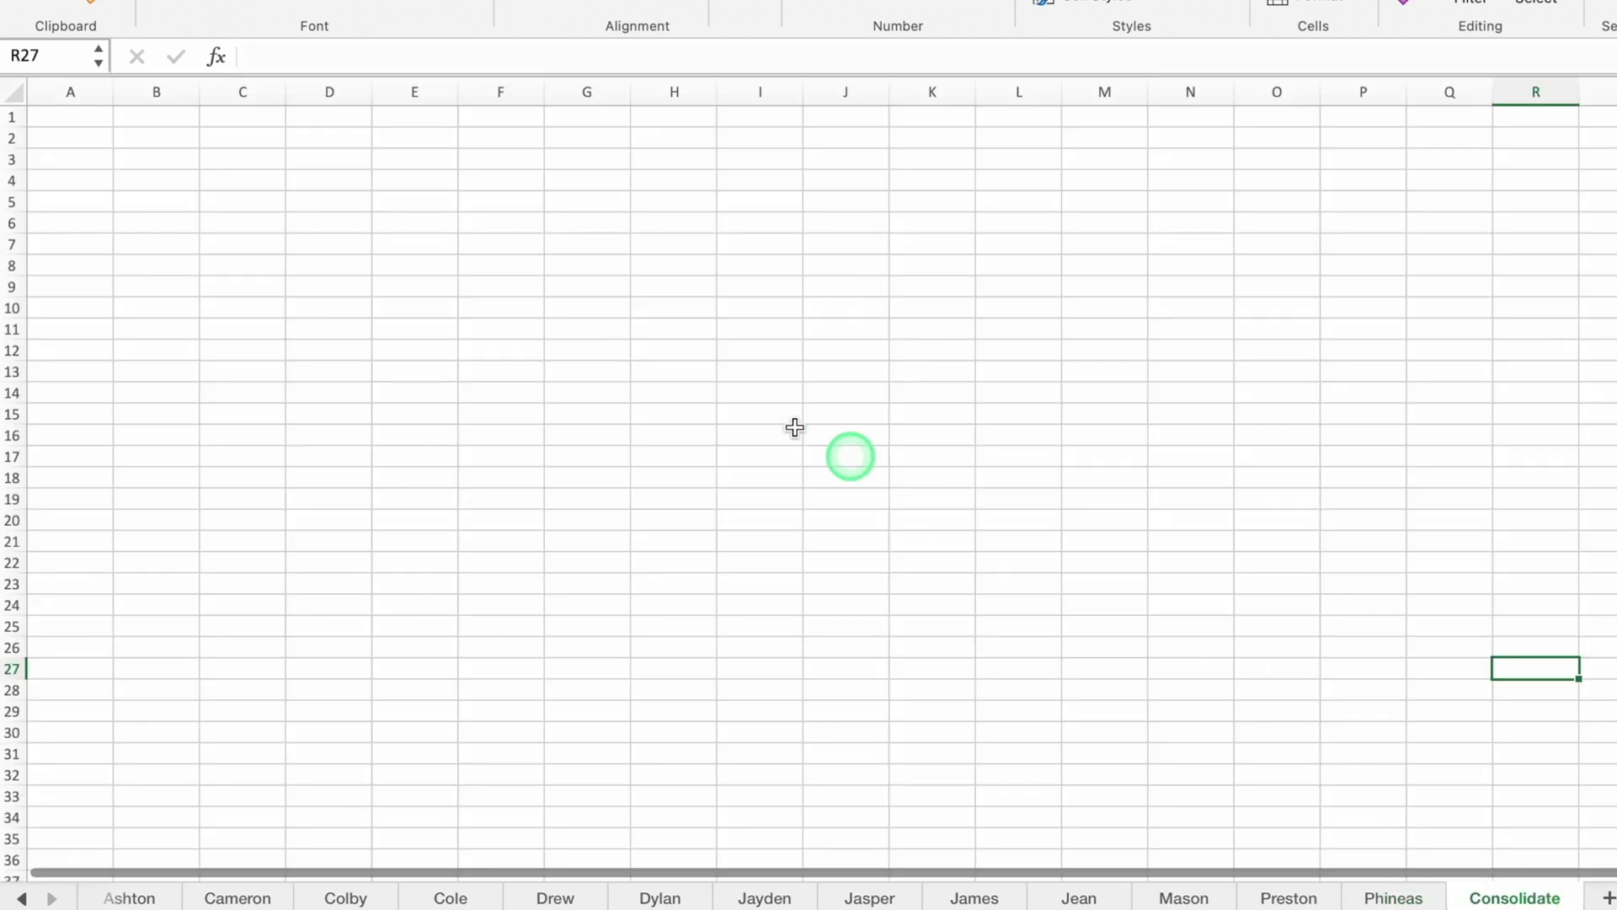
{"action": "left_click", "coordinate": [156, 158]}
{"action": "key", "text": "ctrl+v"}
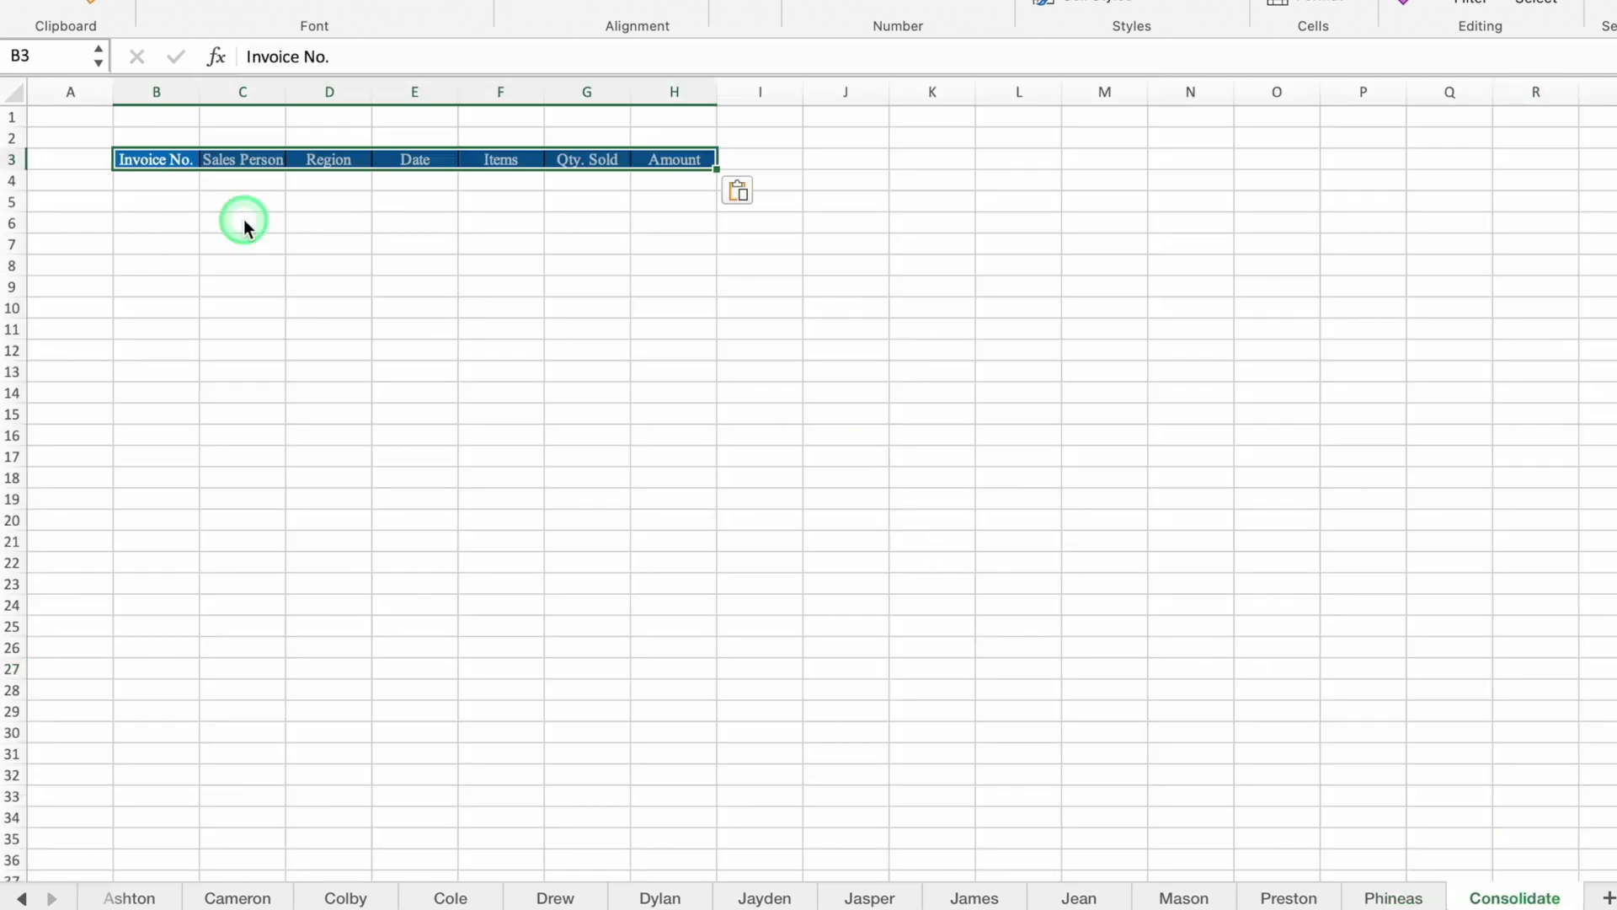
- Make header row 3 taller, widen columns B to H and narrow column A on the Consolidate sheet
{"action": "left_click", "coordinate": [245, 219]}
{"action": "left_click_drag", "start_coordinate": [15, 166], "coordinate": [16, 185]}
{"action": "left_click_drag", "start_coordinate": [214, 248], "coordinate": [921, 252]}
{"action": "left_click", "coordinate": [236, 441]}
{"action": "left_click_drag", "start_coordinate": [126, 247], "coordinate": [49, 257]}
- Increase the font size of the header row 3 to 20
{"action": "left_click", "coordinate": [4, 324]}
{"action": "left_click", "coordinate": [423, 84]}
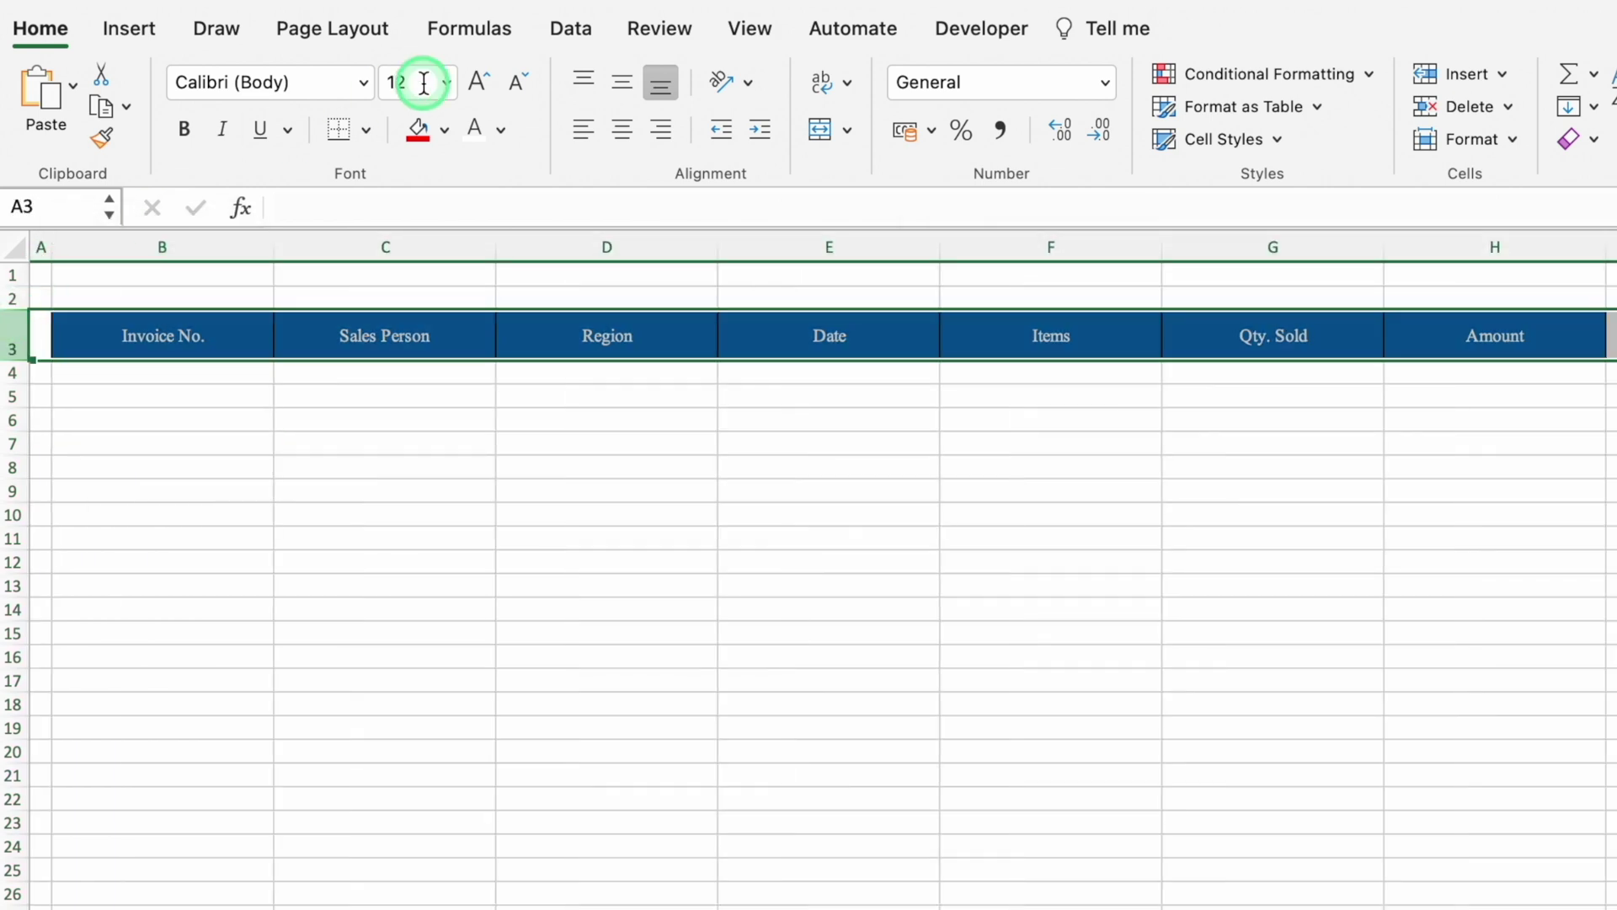
{"action": "left_click", "coordinate": [477, 78]}
{"action": "left_click", "coordinate": [477, 78]}
{"action": "left_click", "coordinate": [477, 78]}
{"action": "left_click", "coordinate": [829, 608]}
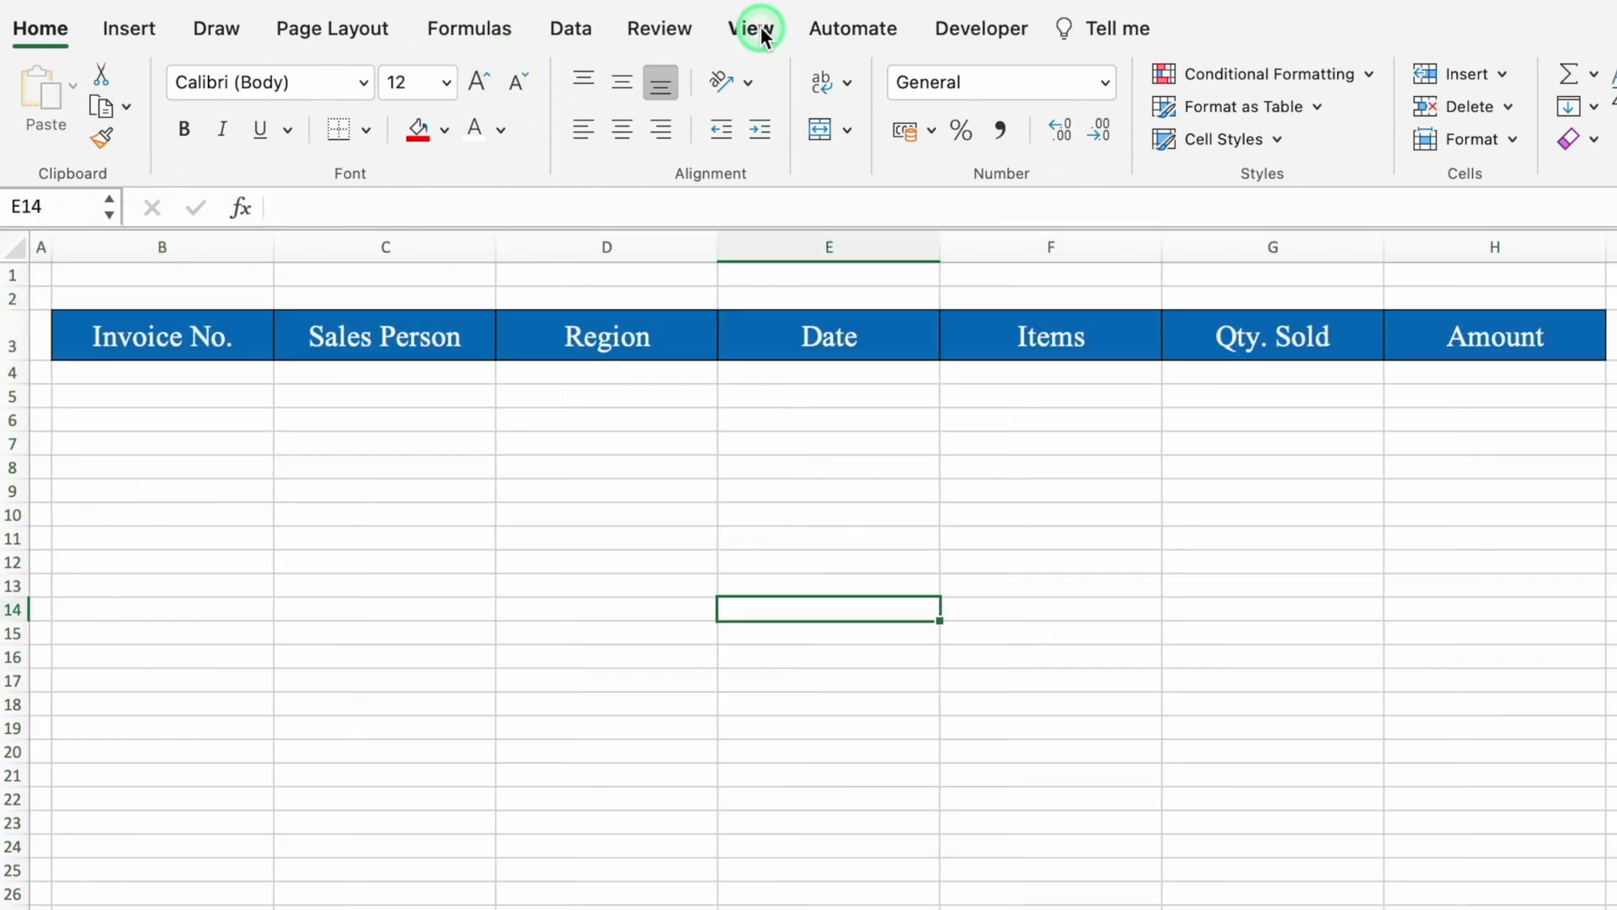
- Hide the gridlines on the Consolidate sheet
{"action": "left_click", "coordinate": [750, 28]}
{"action": "left_click", "coordinate": [726, 129]}
{"action": "left_click", "coordinate": [884, 538]}
- Apply All Borders to columns B to H from header row 3 down to at least row 395
{"action": "left_click", "coordinate": [220, 333]}
{"action": "left_click_drag", "start_coordinate": [221, 333], "coordinate": [1572, 906]}
{"action": "left_click", "coordinate": [39, 28]}
{"action": "left_click", "coordinate": [412, 89]}
{"action": "left_click", "coordinate": [365, 129]}
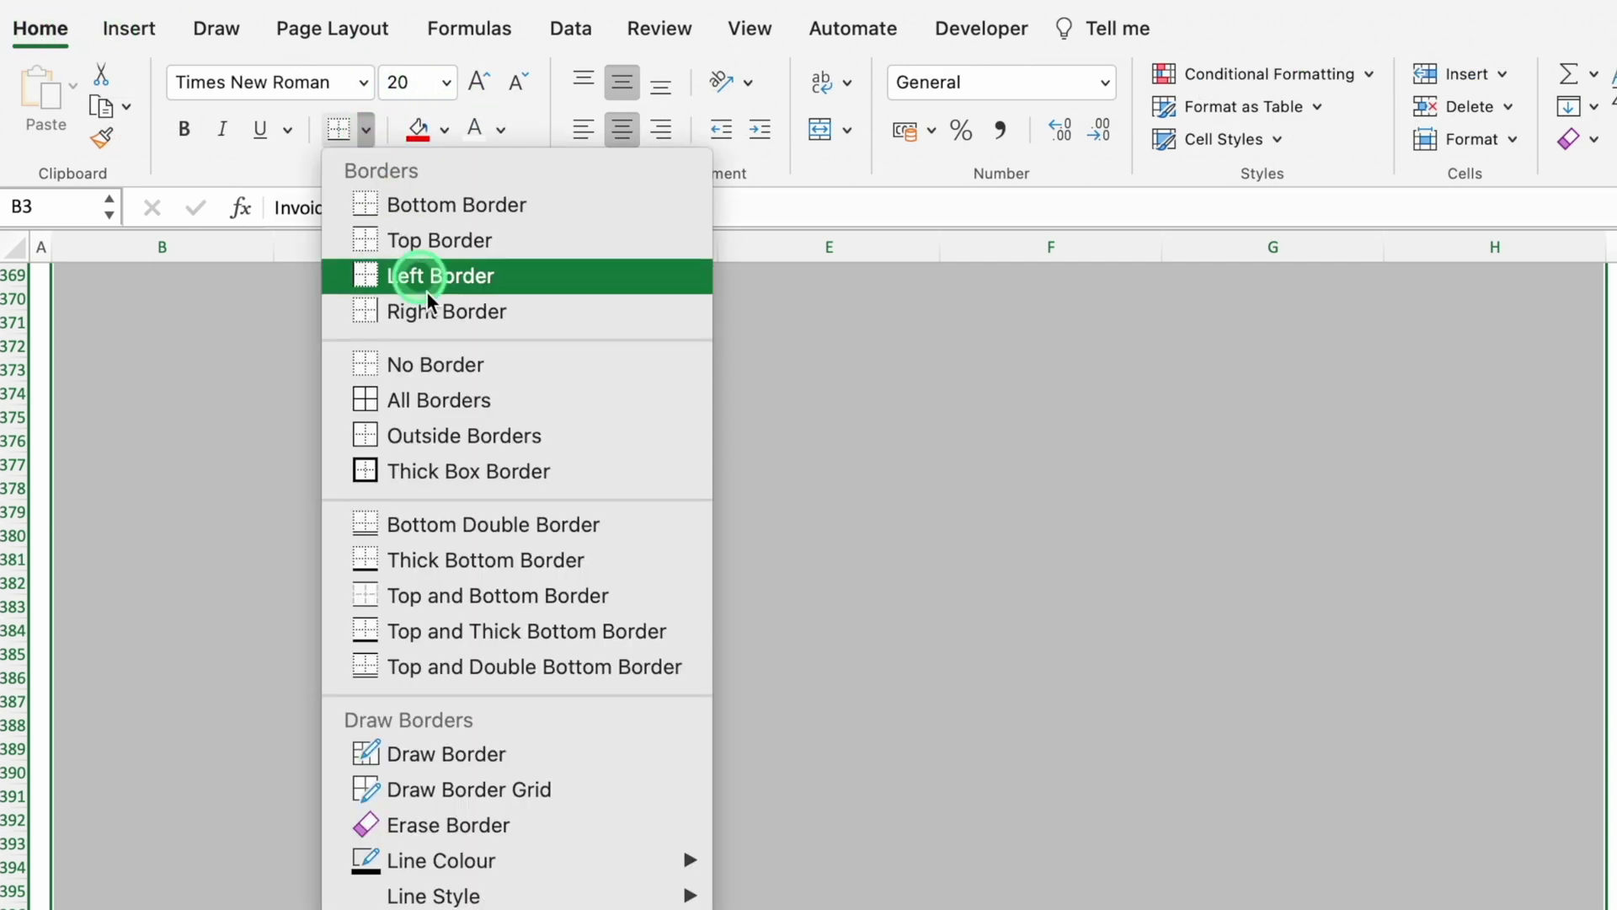
{"action": "left_click", "coordinate": [468, 396]}
{"action": "left_click", "coordinate": [385, 466]}
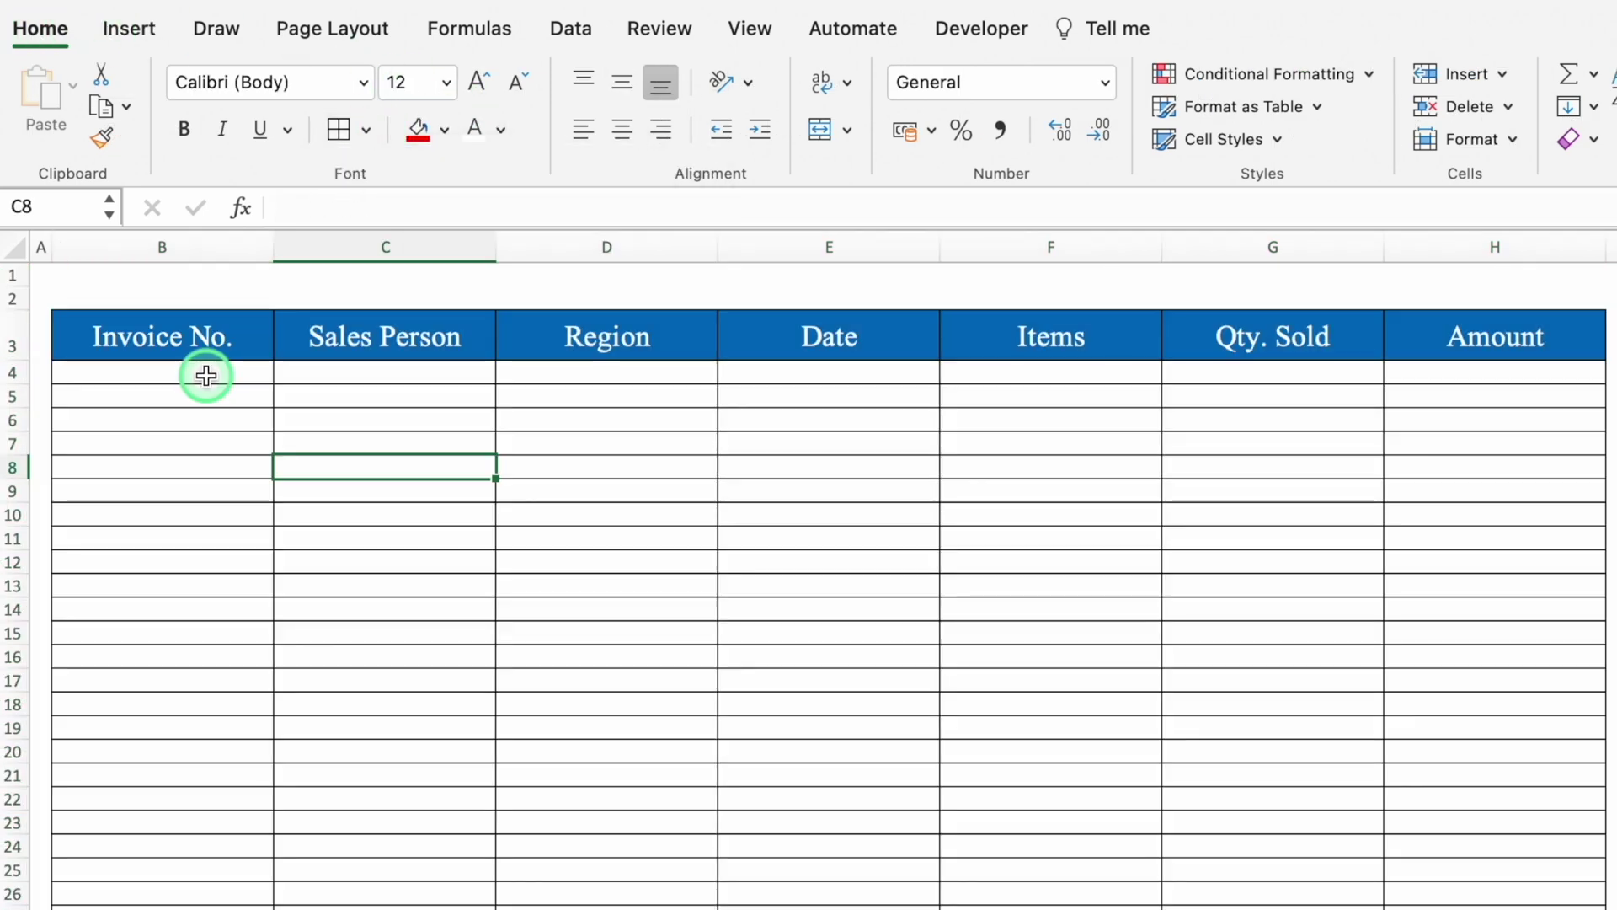
- Enter a VSTACK formula in B4 of the Consolidate sheet stacking range B3:H177 from the first through the last salesperson sheet
{"action": "left_click", "coordinate": [205, 375]}
{"action": "type", "text": "=vstac"}
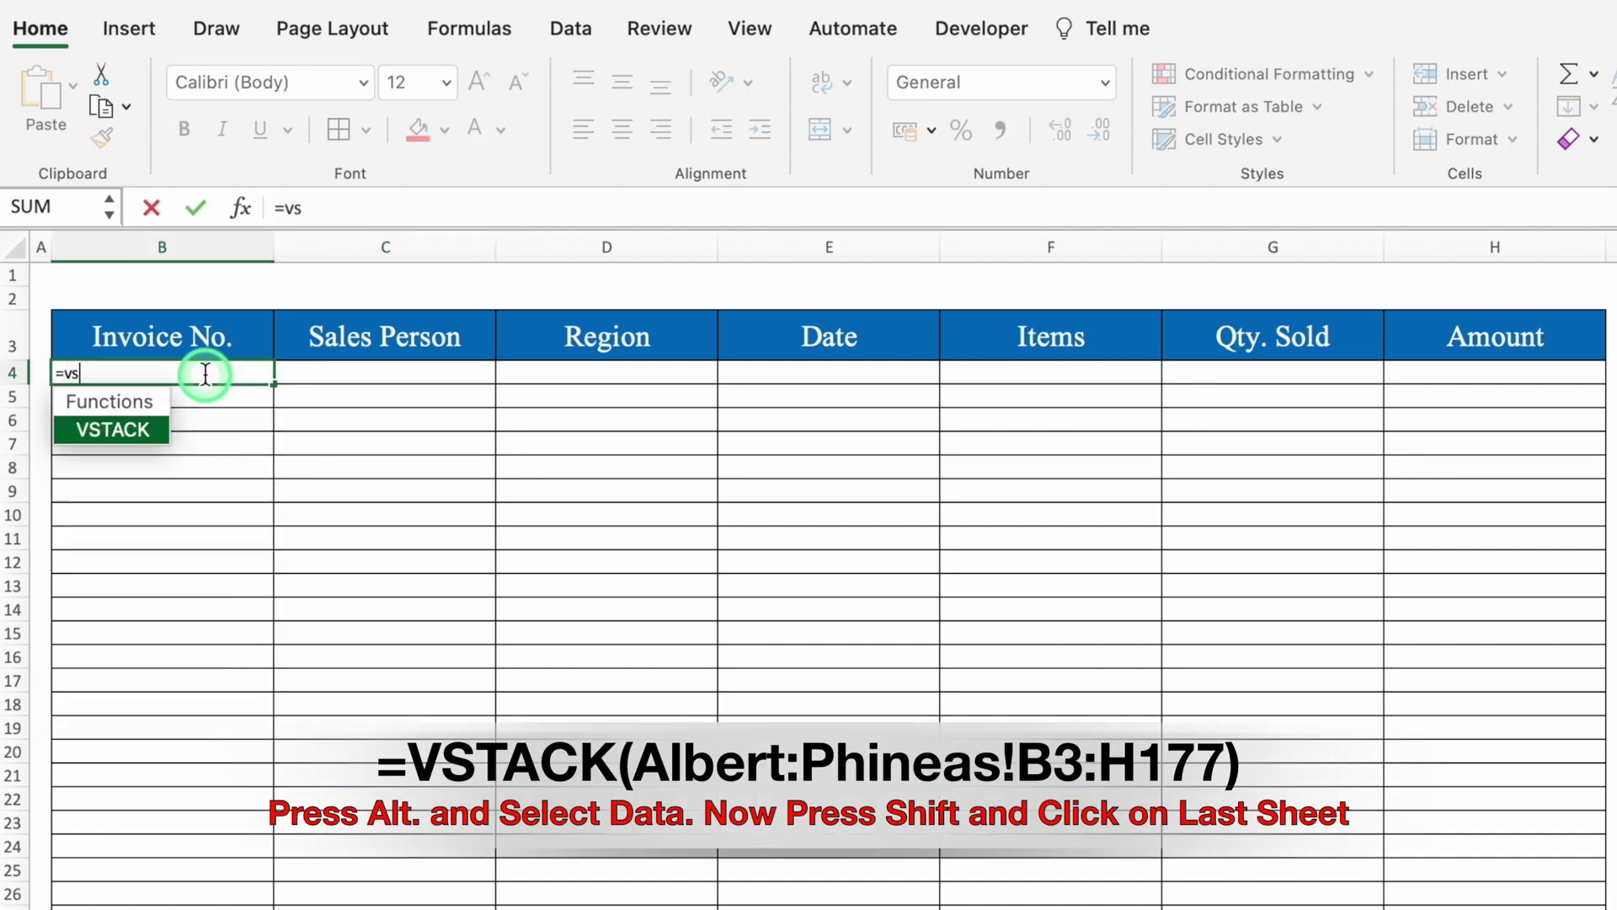
{"action": "double_click", "coordinate": [142, 427]}
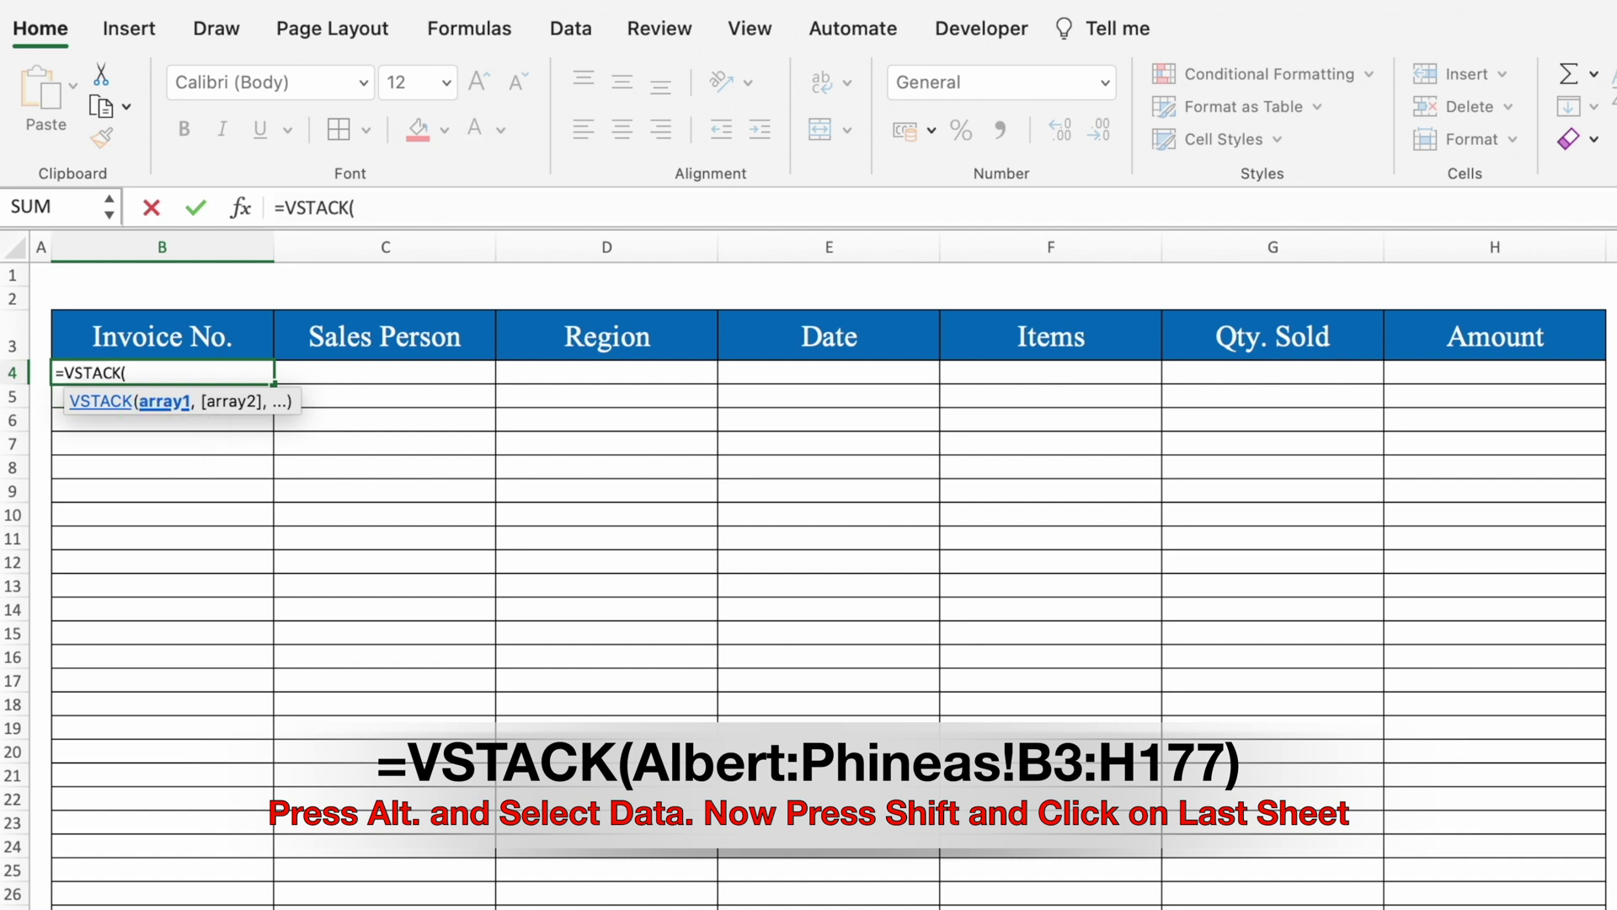
{"action": "key", "text": "ctrl+Page_Down"}
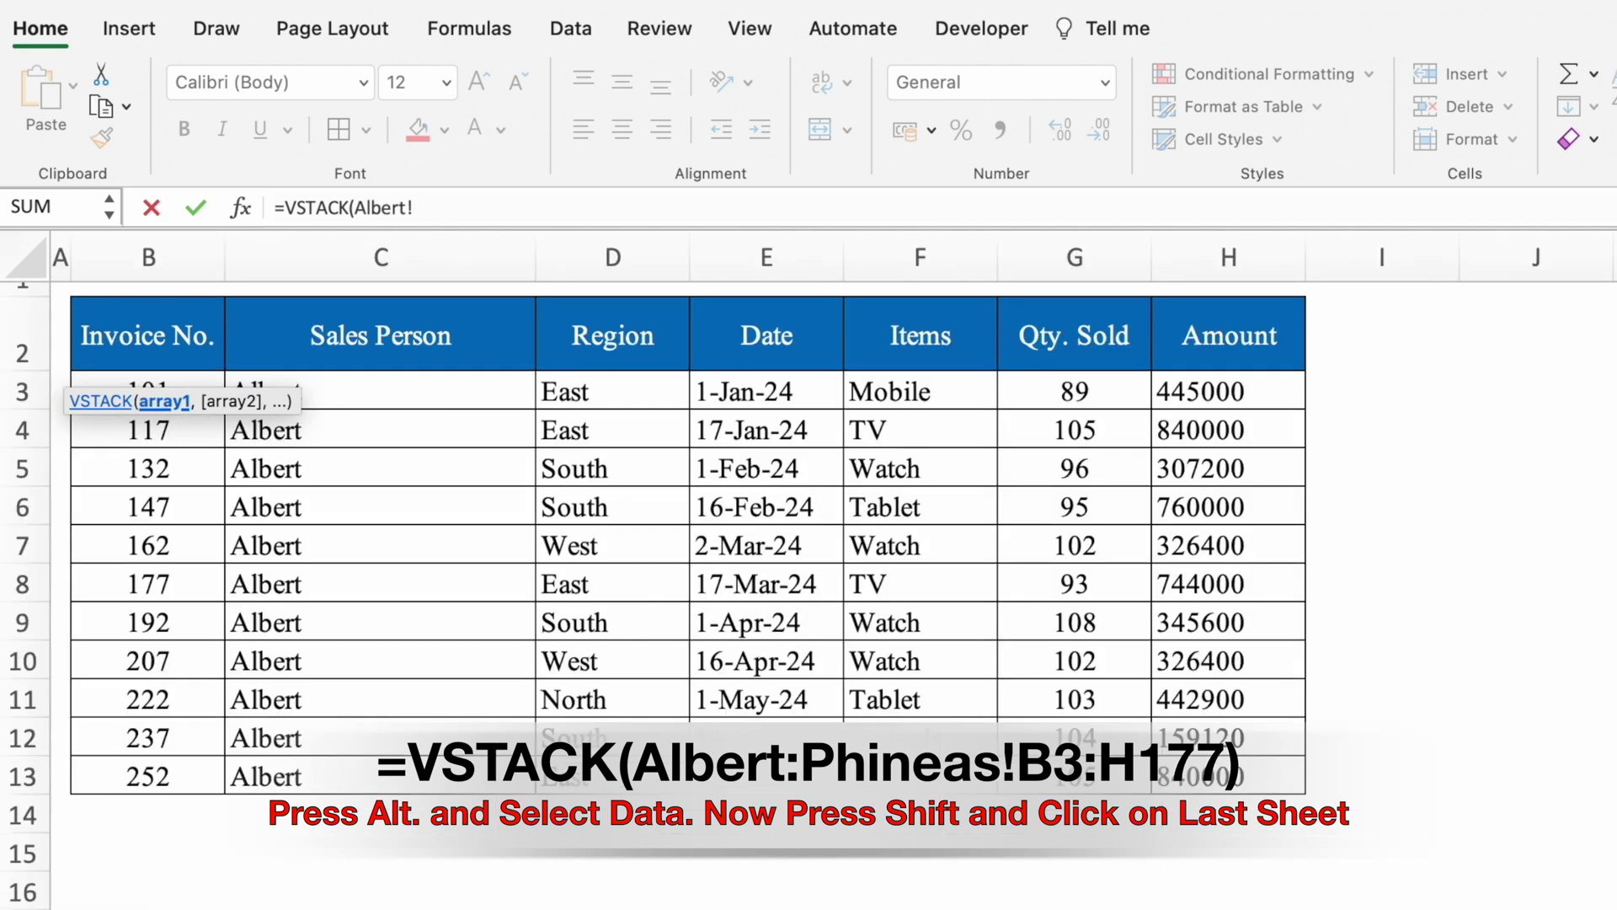
{"action": "left_click_drag", "start_coordinate": [130, 381], "coordinate": [1247, 897]}
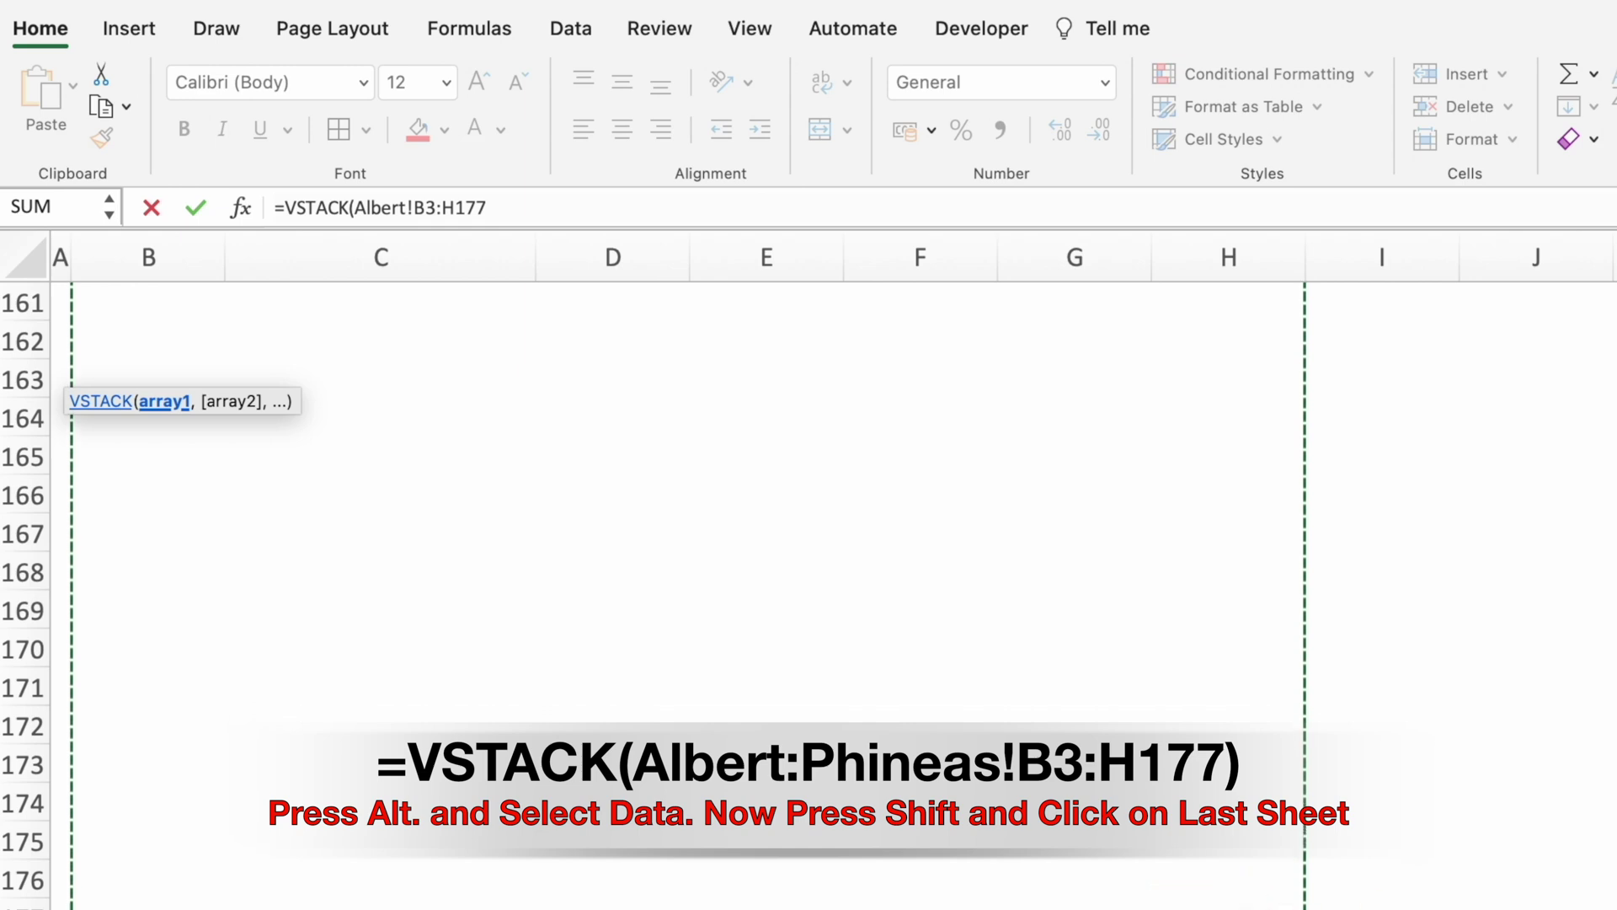
{"action": "type", "text": ")"}
{"action": "key", "text": "Return"}
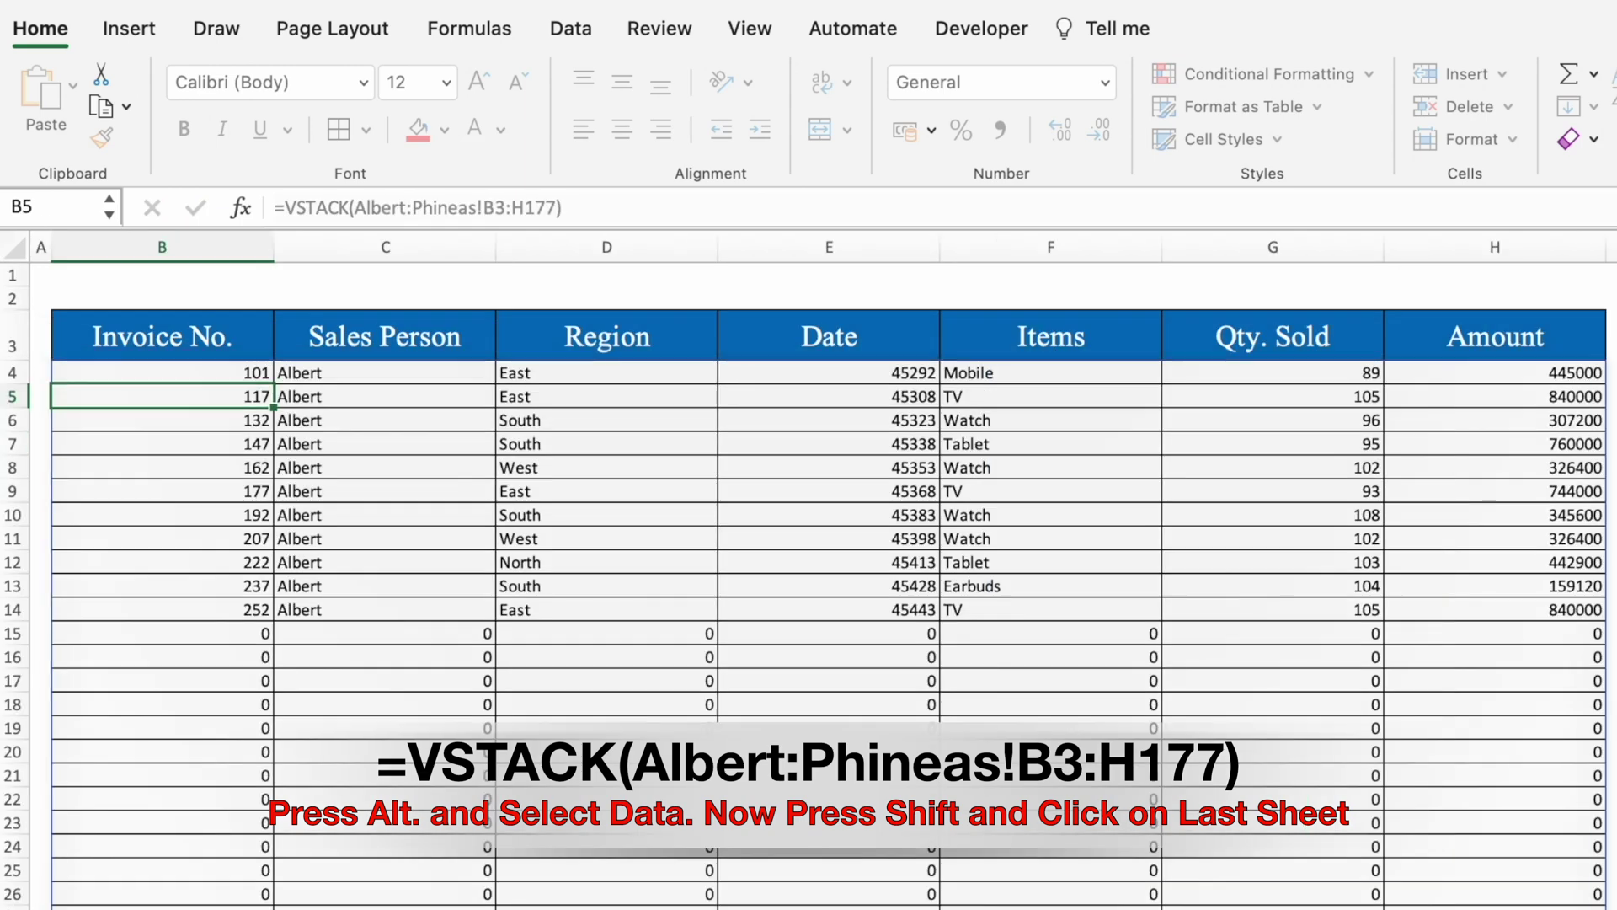
{"action": "left_click", "coordinate": [248, 636]}
{"action": "left_click", "coordinate": [232, 680]}
{"action": "left_click", "coordinate": [238, 748]}
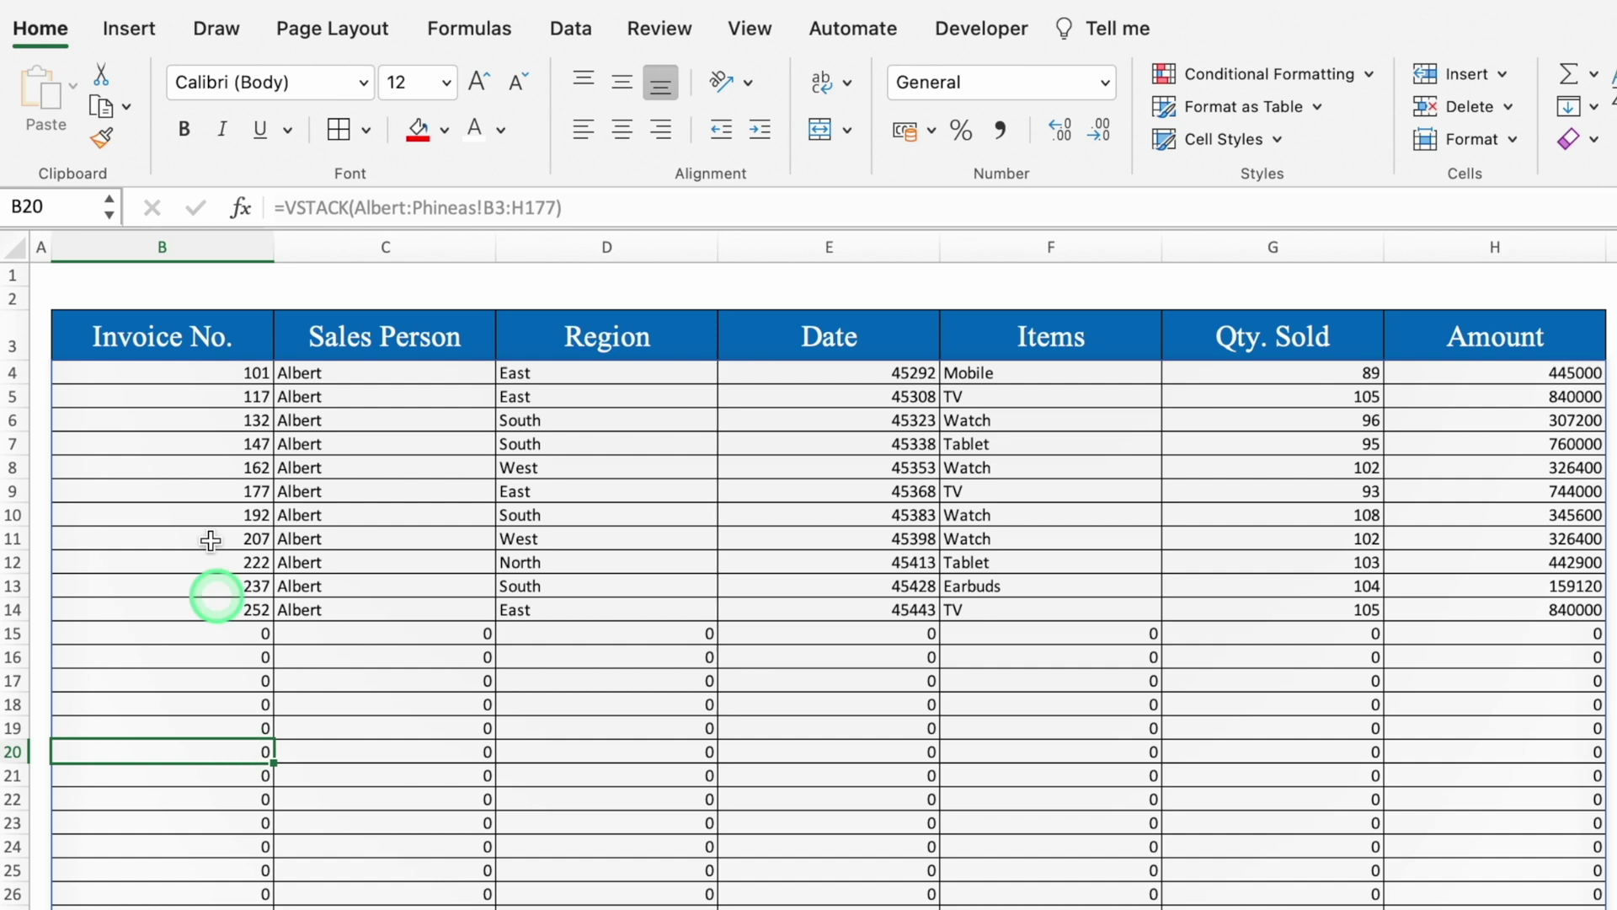
- Wrap the VSTACK formula in B4 in a SORT function so the stacked records are ordered by invoice number
{"action": "left_click", "coordinate": [159, 378]}
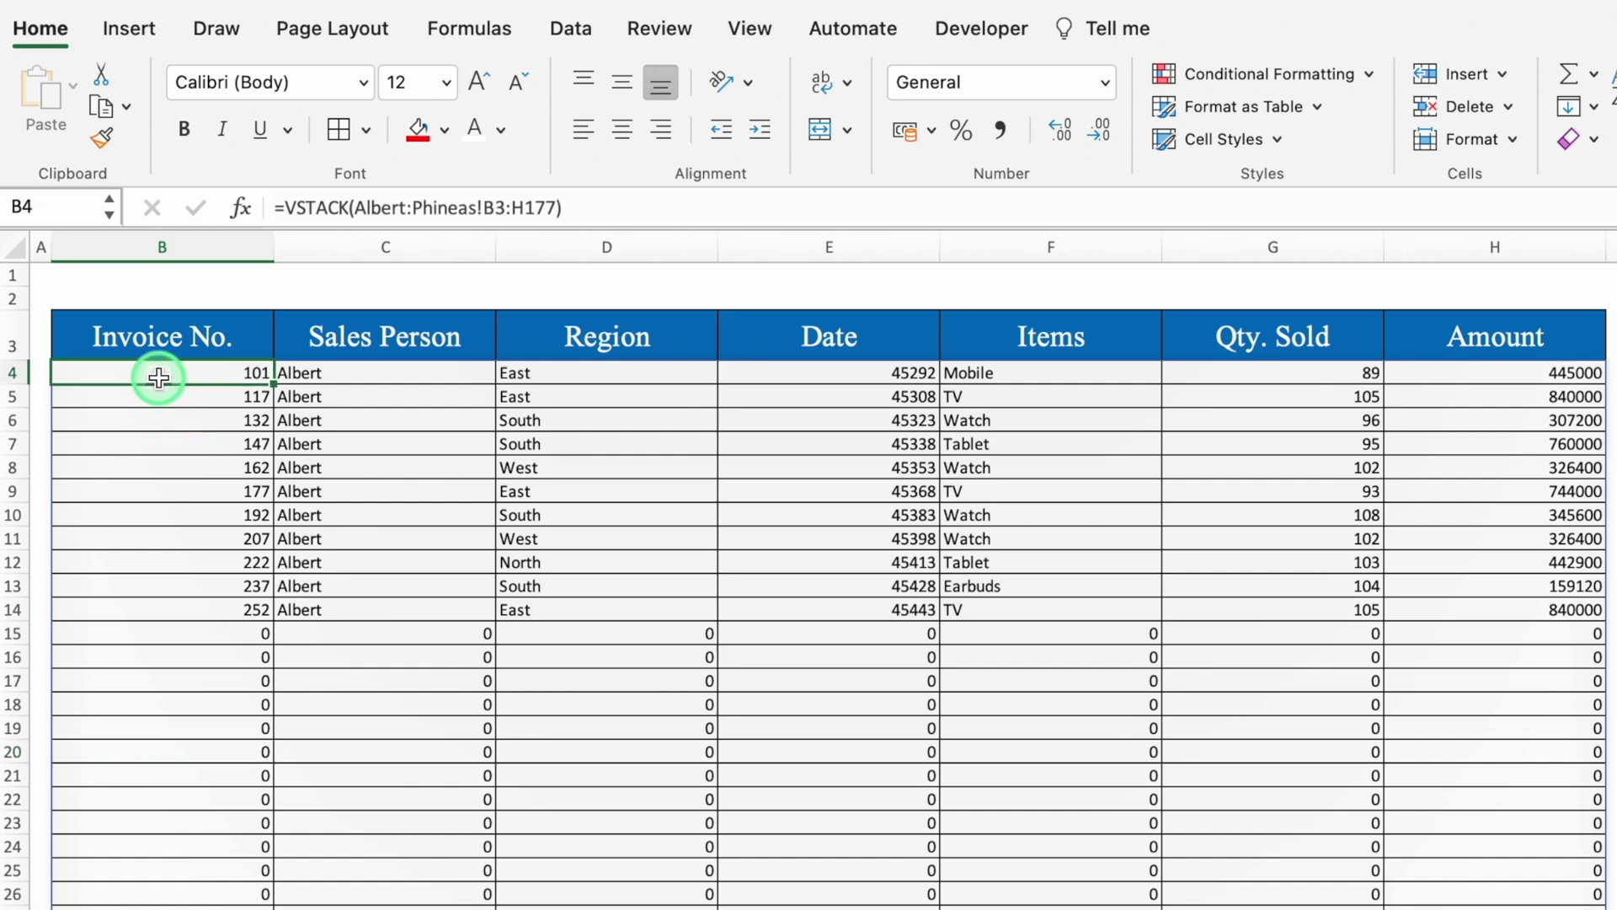
{"action": "double_click", "coordinate": [159, 379]}
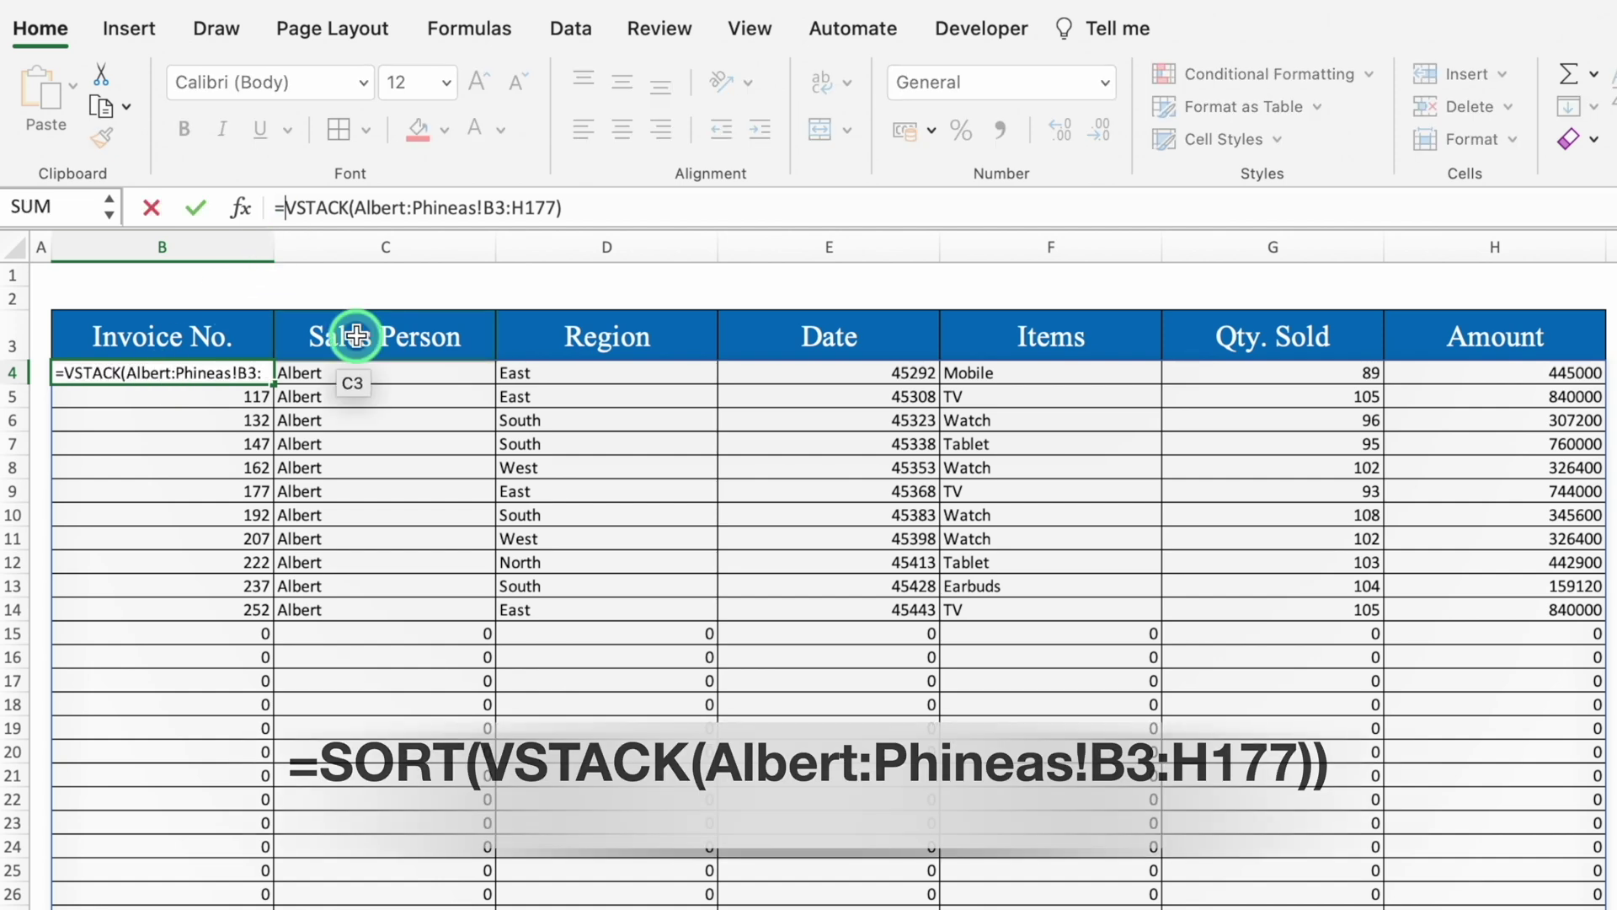
{"action": "type", "text": "sort"}
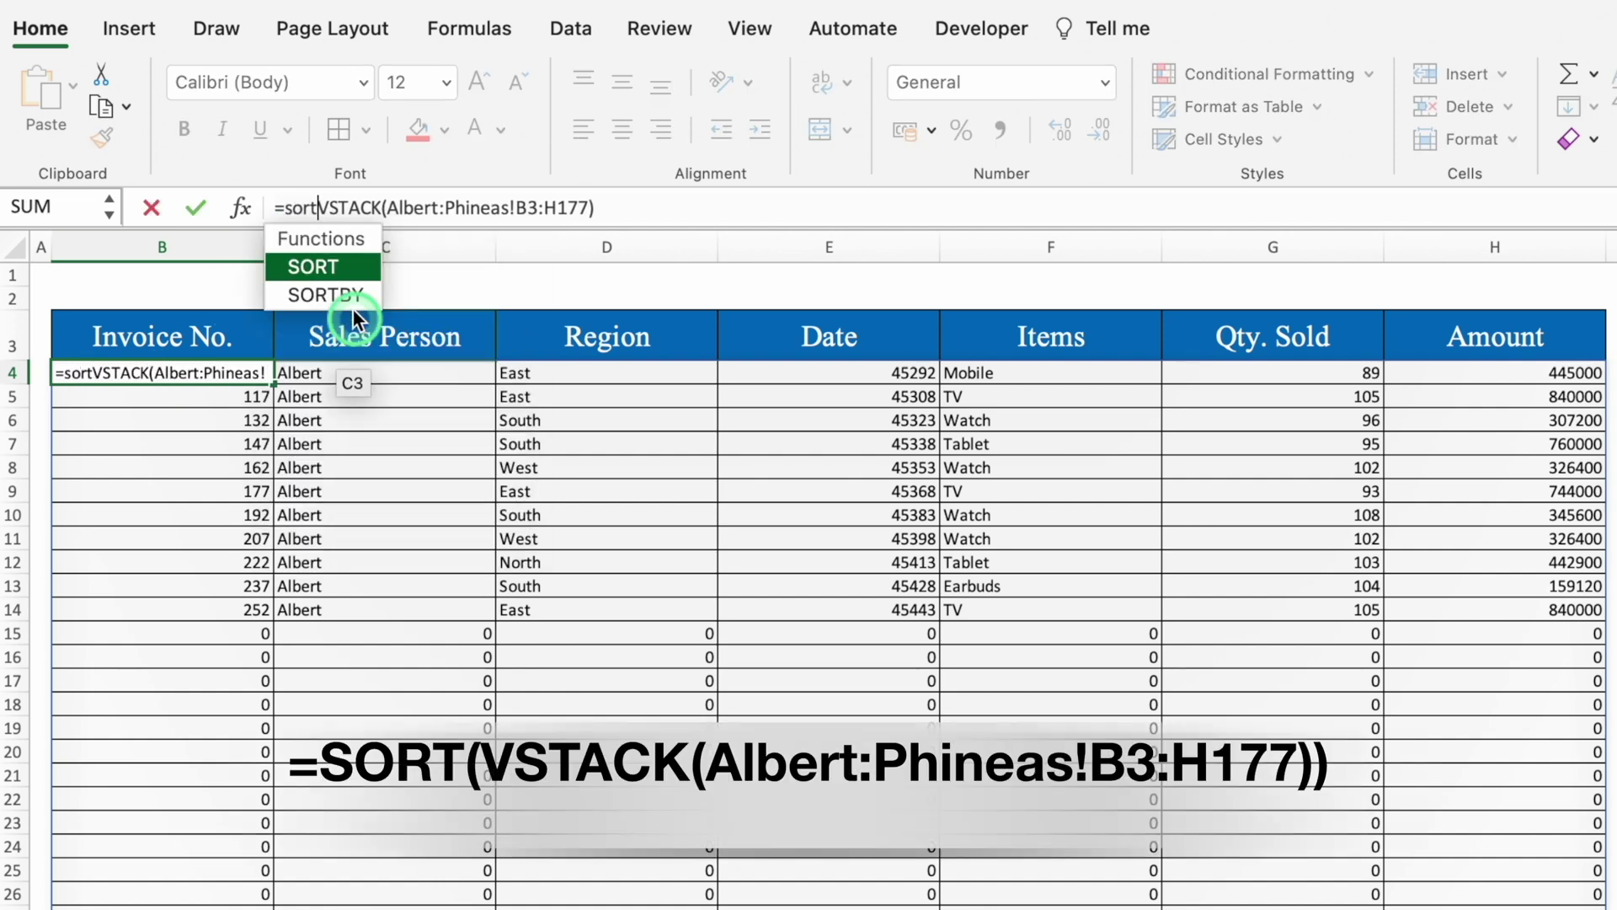
{"action": "double_click", "coordinate": [344, 278]}
{"action": "left_click", "coordinate": [675, 206]}
{"action": "left_click", "coordinate": [677, 208]}
{"action": "type", "text": ")"}
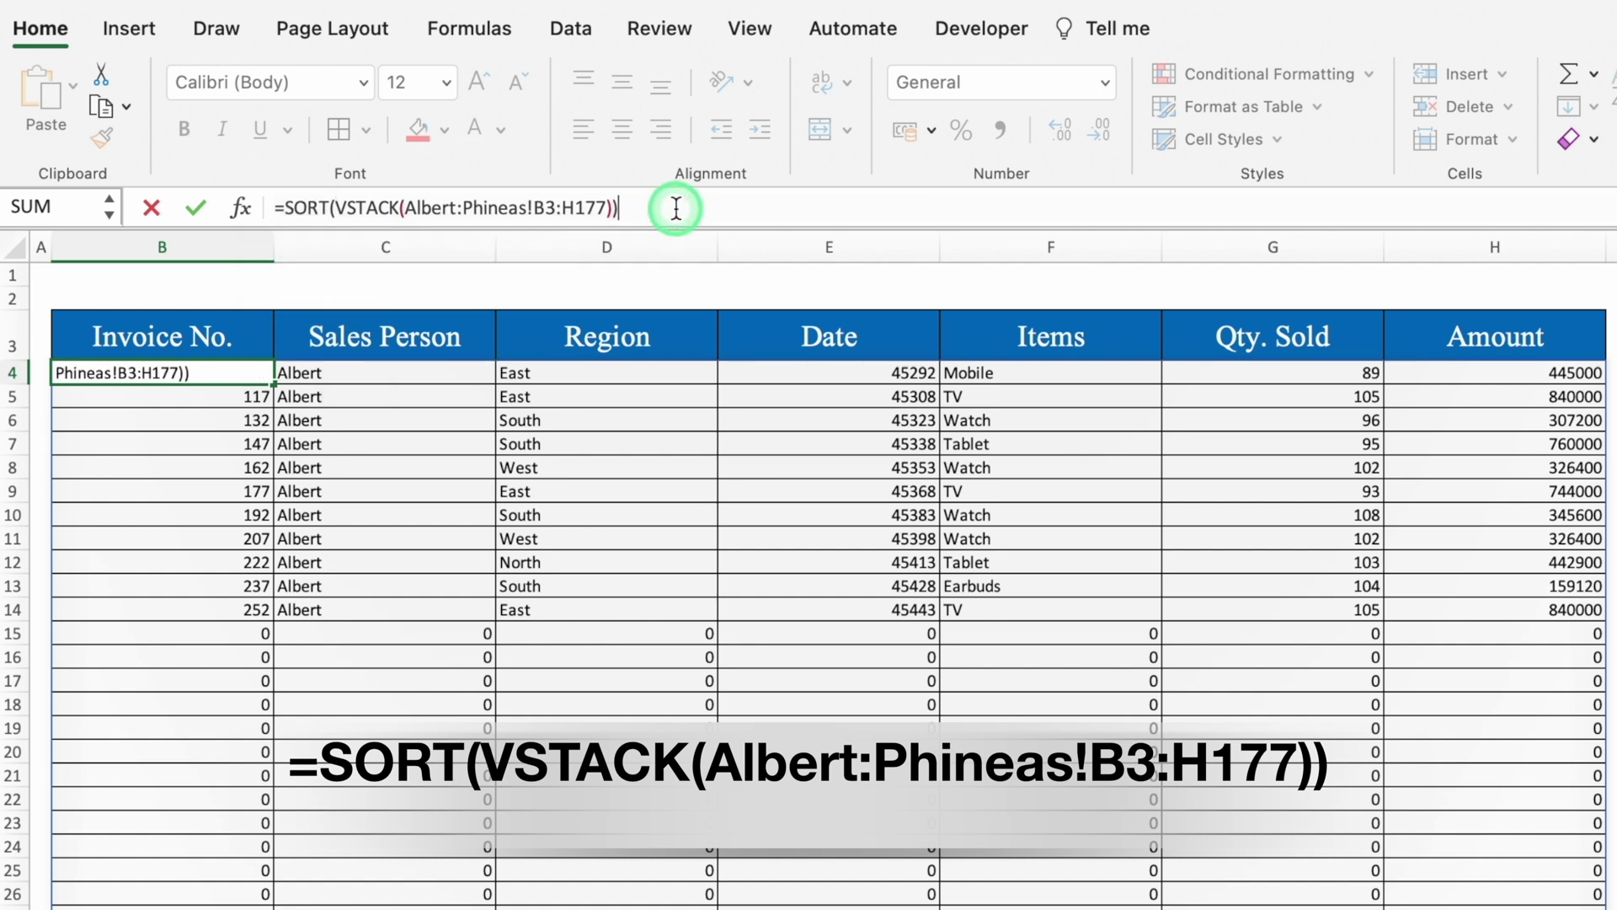
{"action": "key", "text": "Return"}
- Center the Invoice No. column and format the Date column with the 14-Mar date type
{"action": "left_click", "coordinate": [202, 246]}
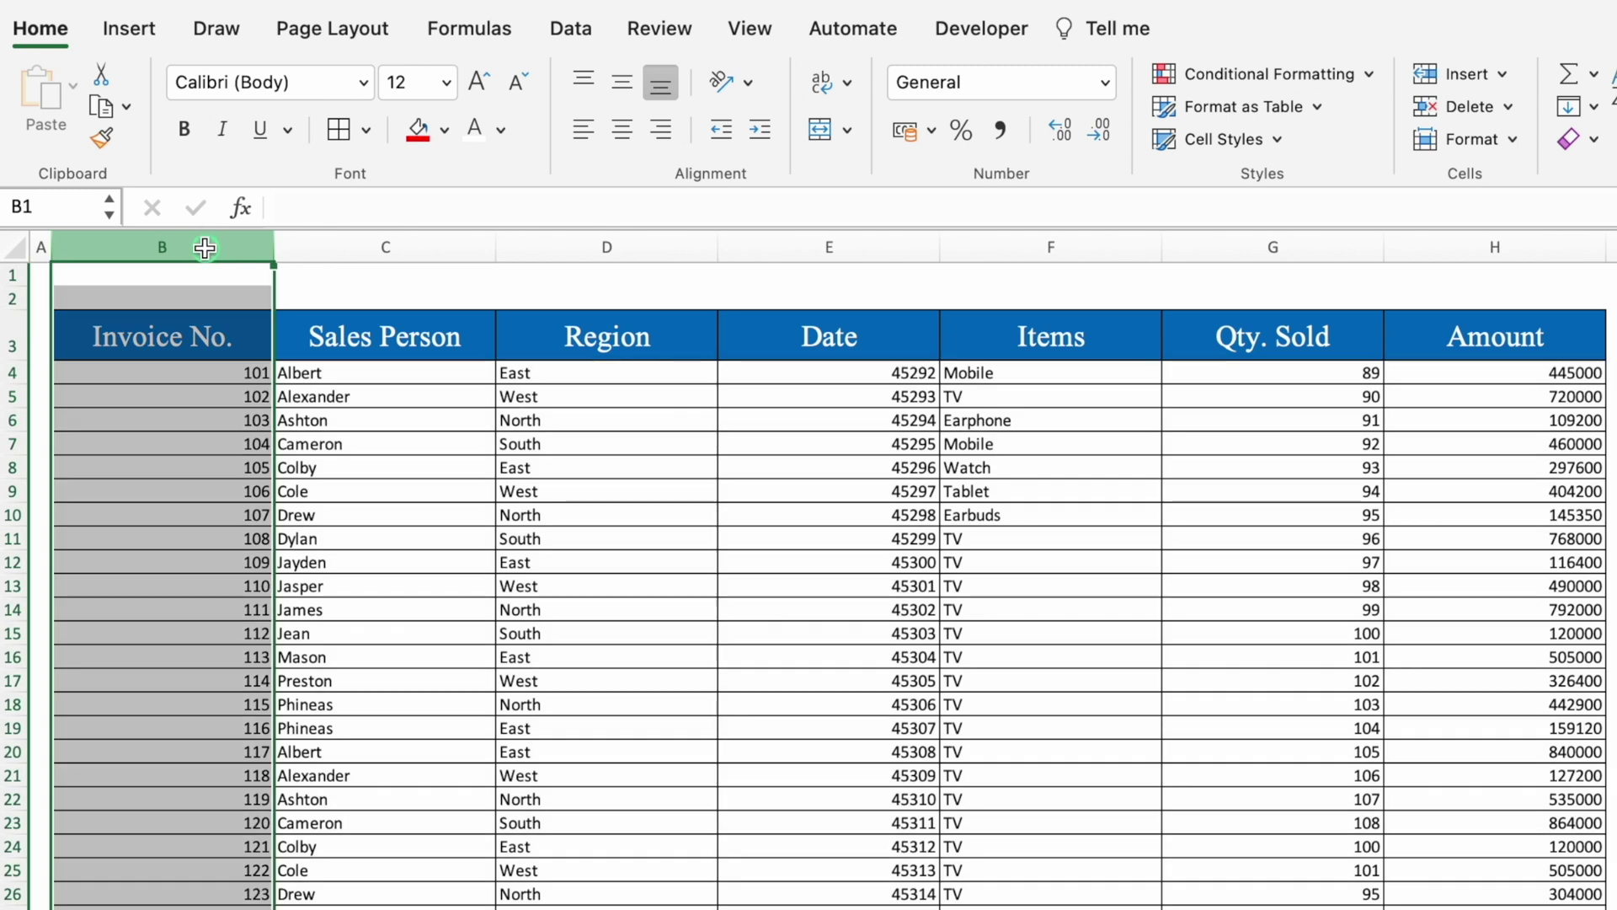
{"action": "left_click", "coordinate": [621, 135]}
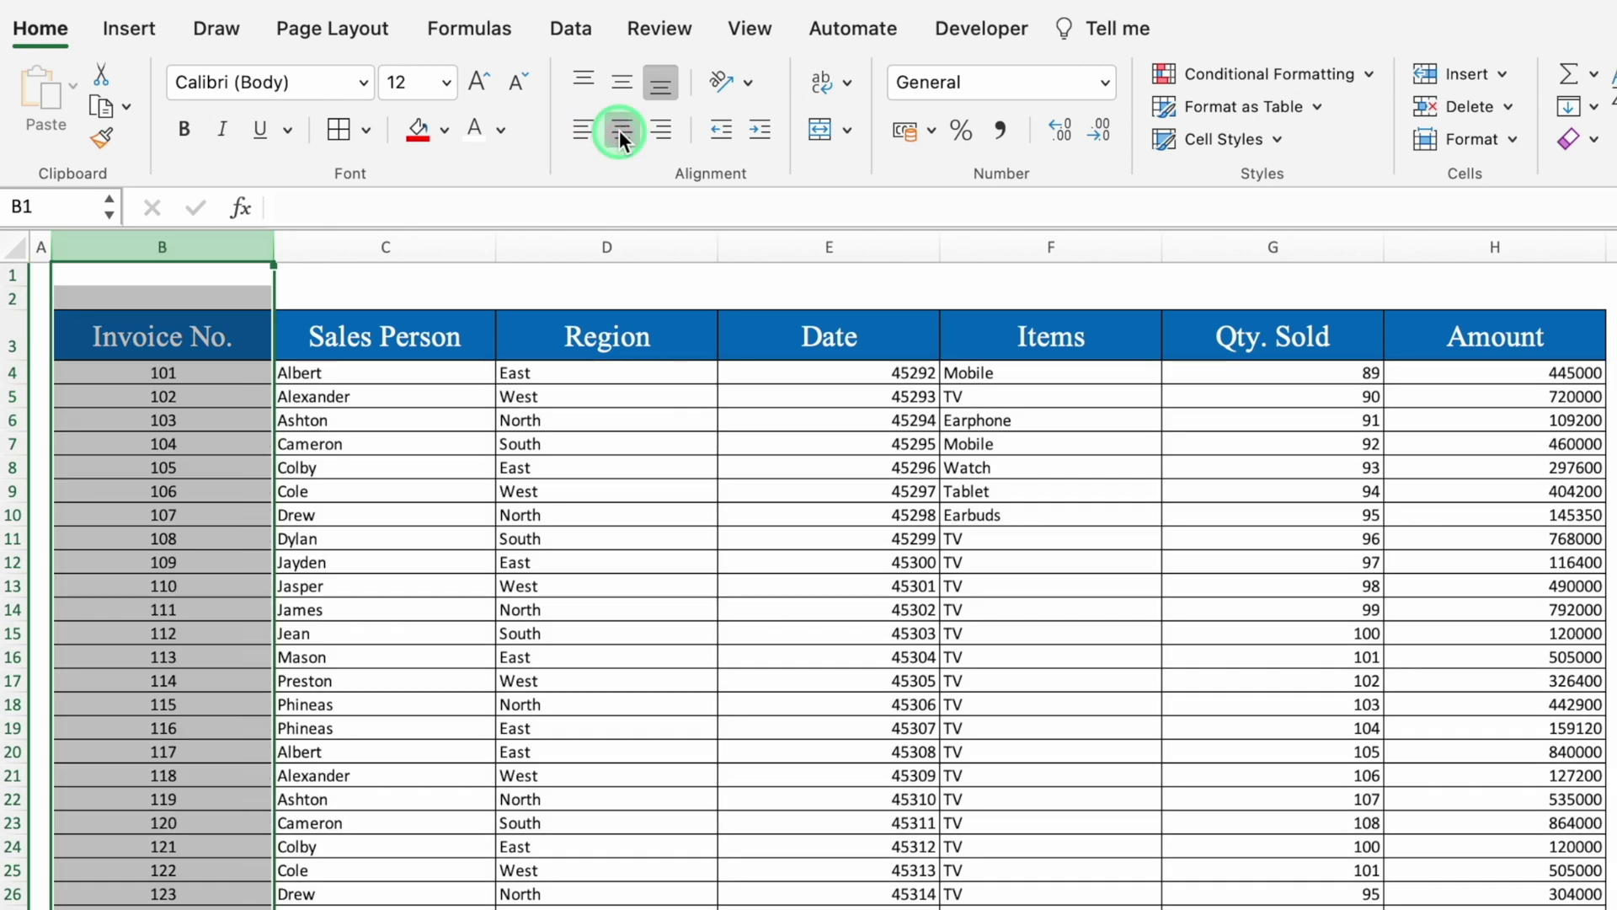
{"action": "left_click", "coordinate": [850, 245]}
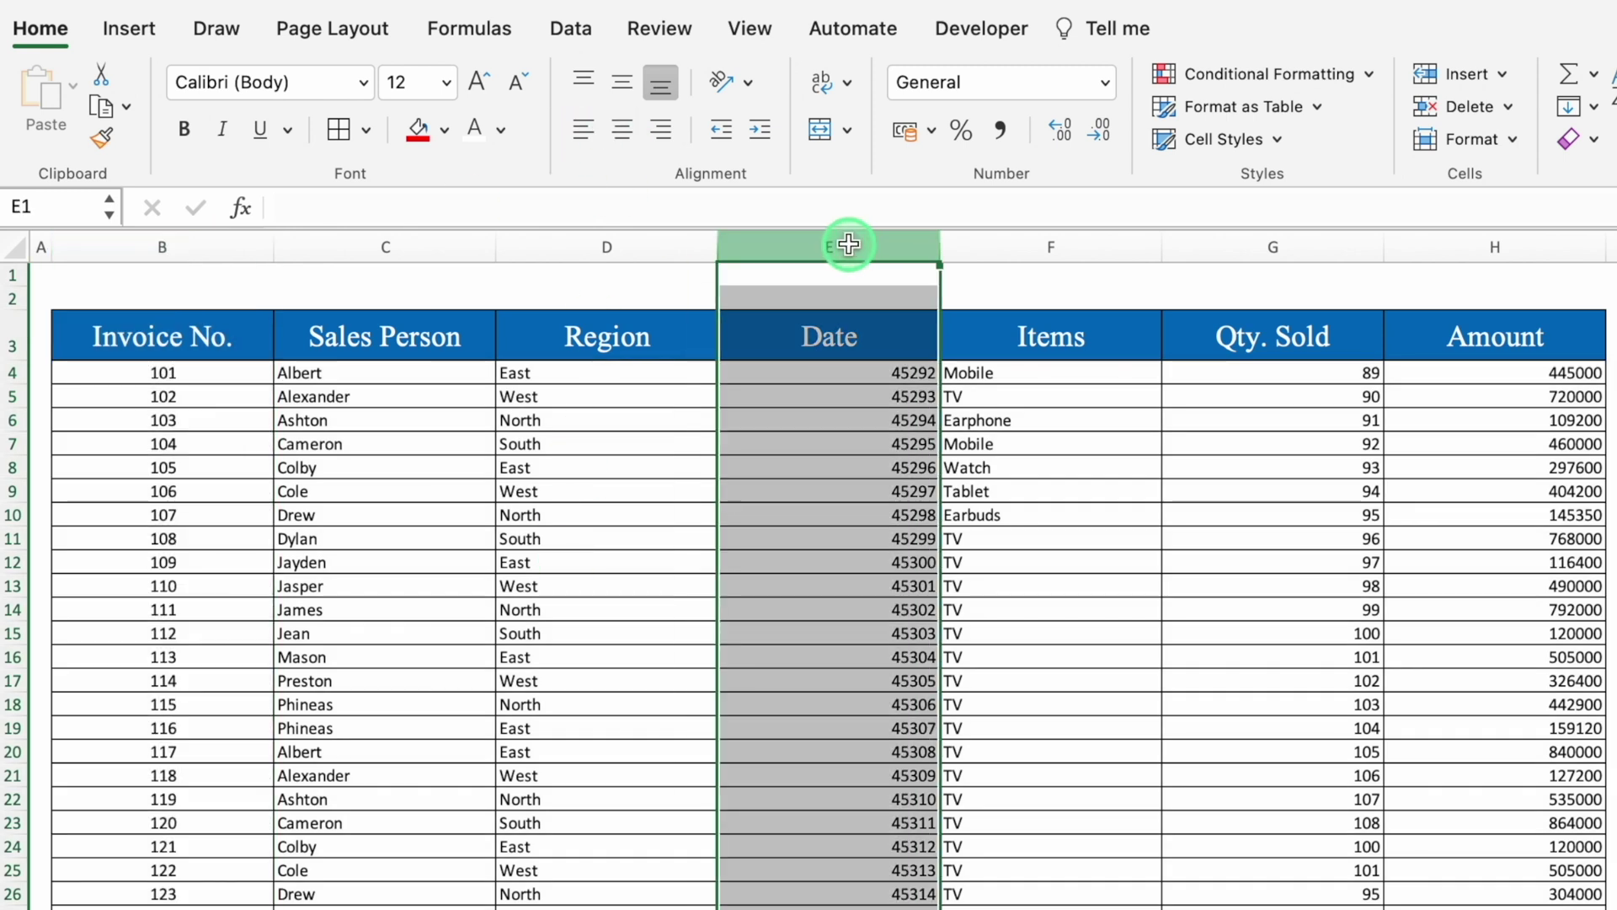
{"action": "key", "text": "ctrl+1"}
{"action": "left_click", "coordinate": [661, 301]}
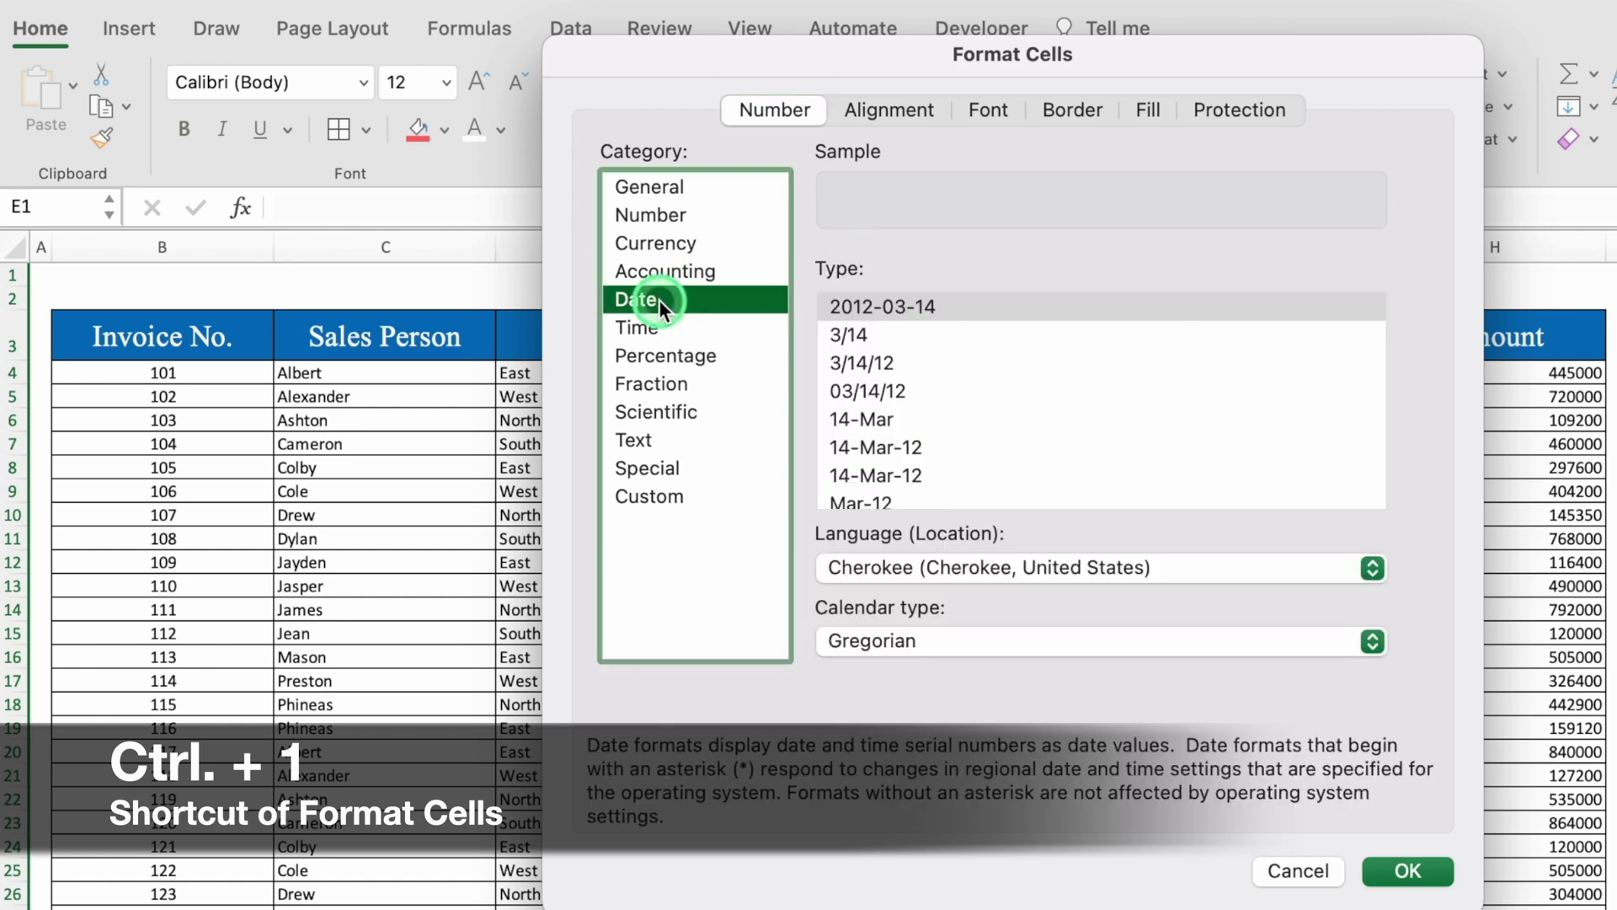
{"action": "left_click", "coordinate": [858, 420]}
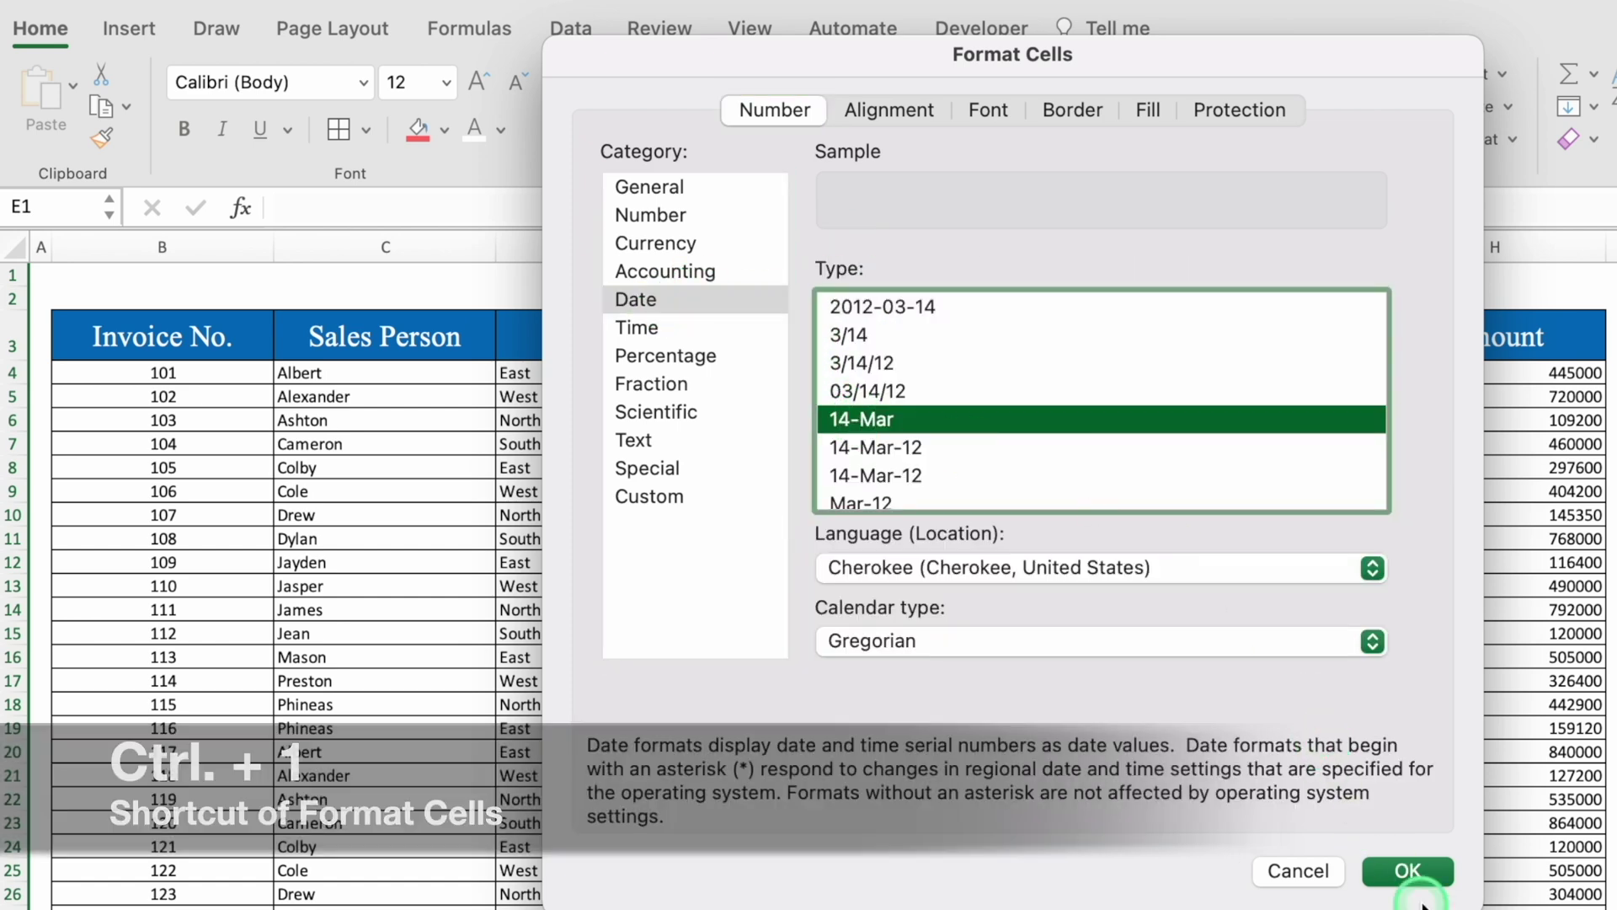
{"action": "left_click", "coordinate": [1407, 871]}
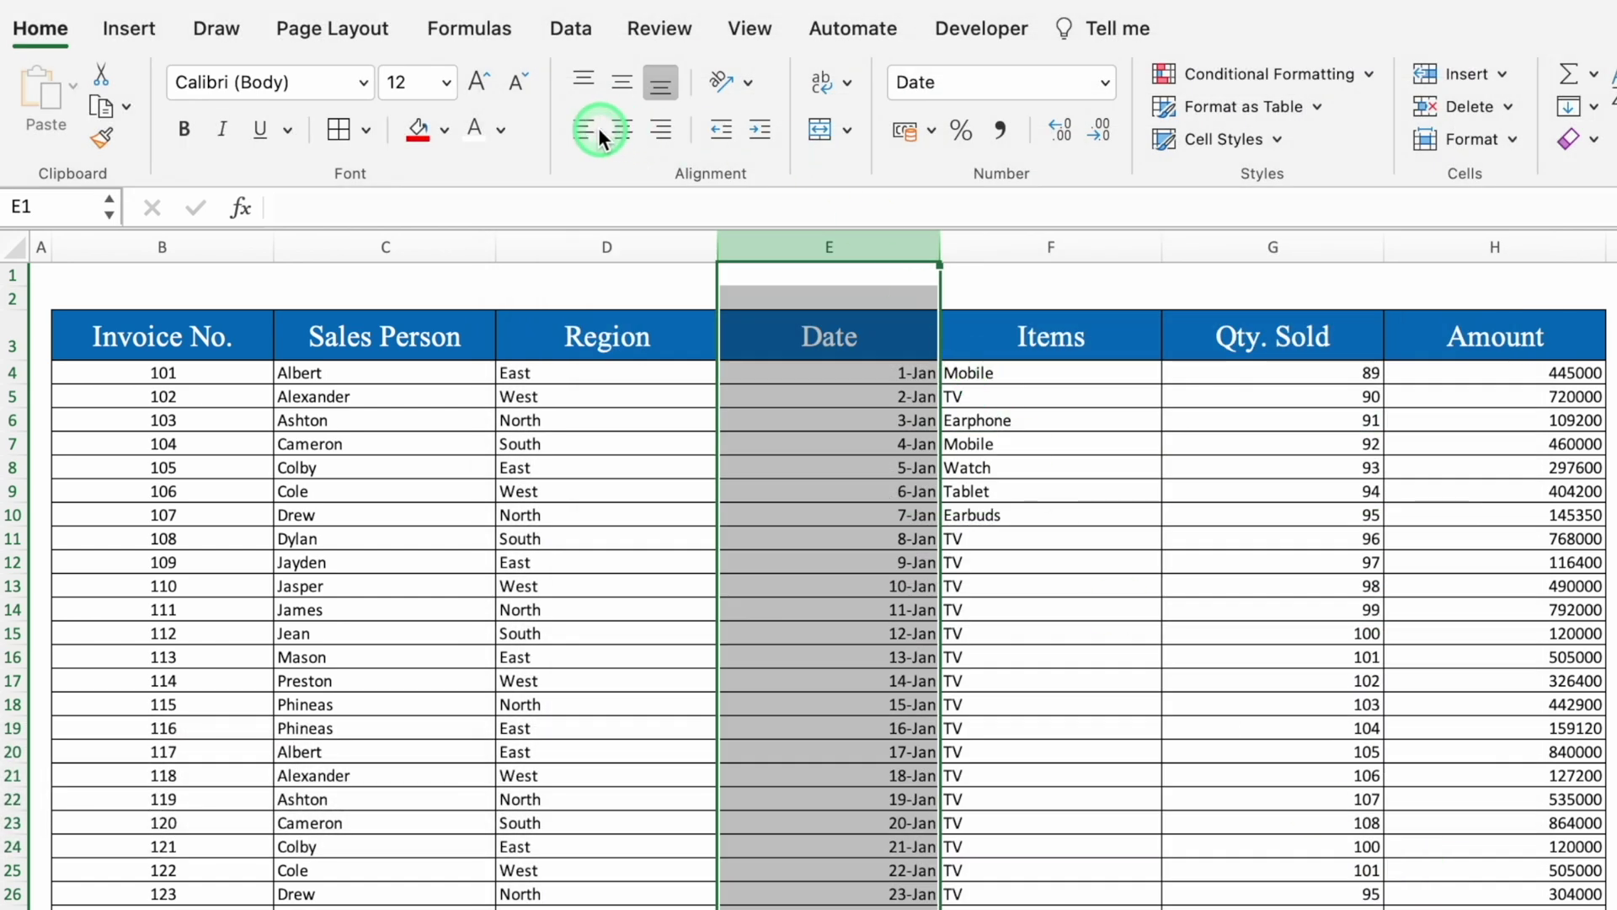
- Left-align the Date column and center the Qty. Sold and Amount columns
{"action": "left_click", "coordinate": [584, 131]}
{"action": "left_click_drag", "start_coordinate": [1256, 246], "coordinate": [1444, 260]}
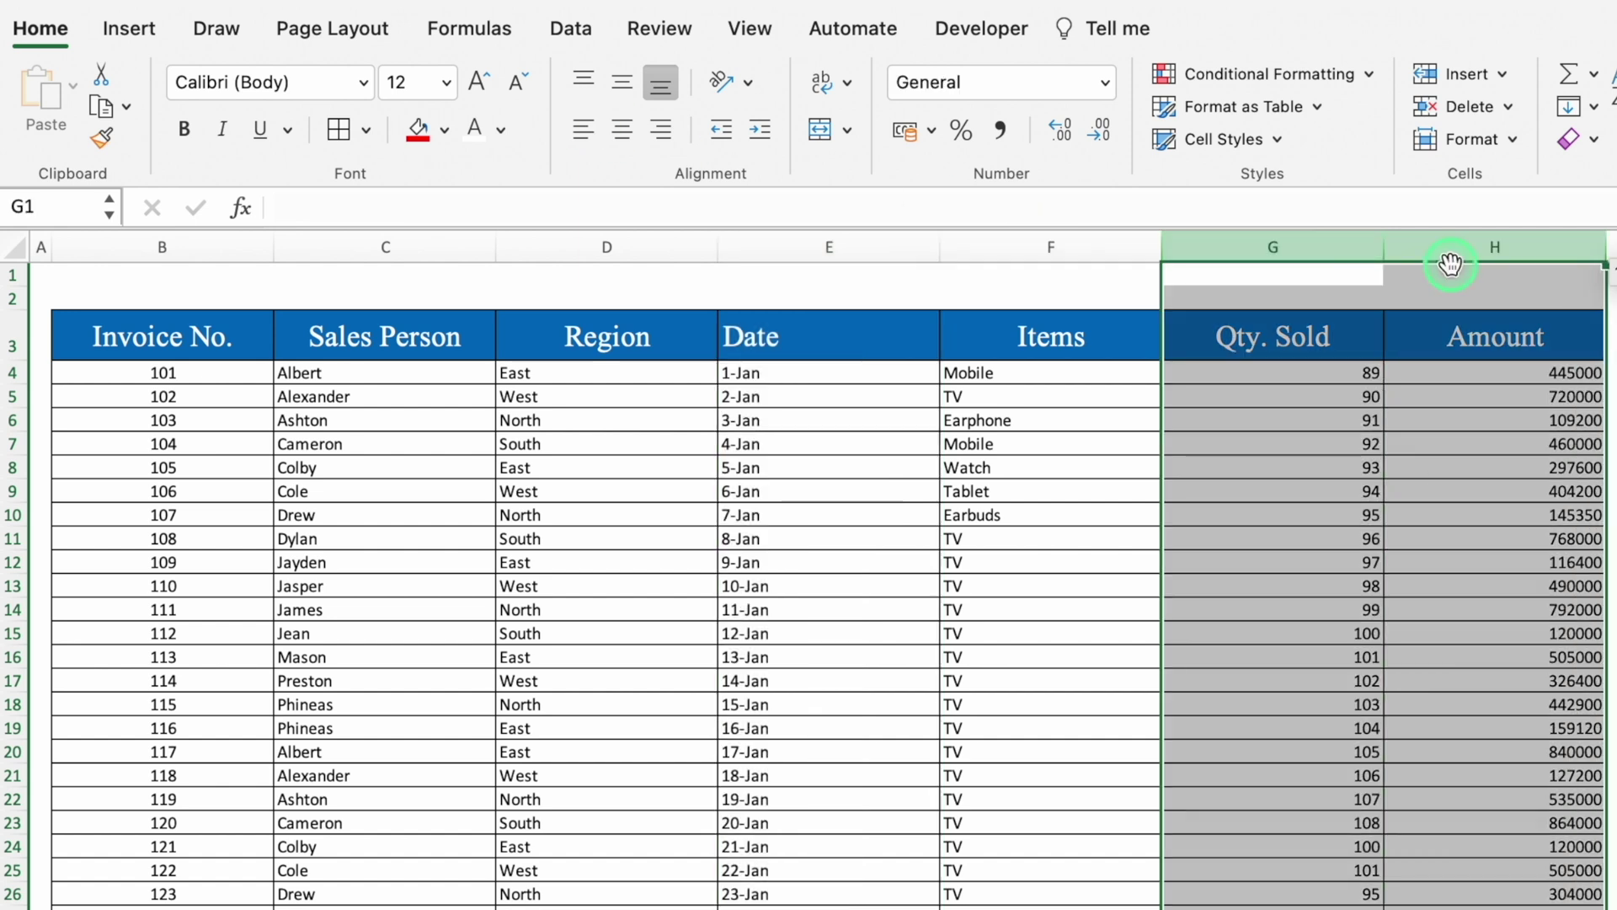
{"action": "left_click", "coordinate": [623, 132]}
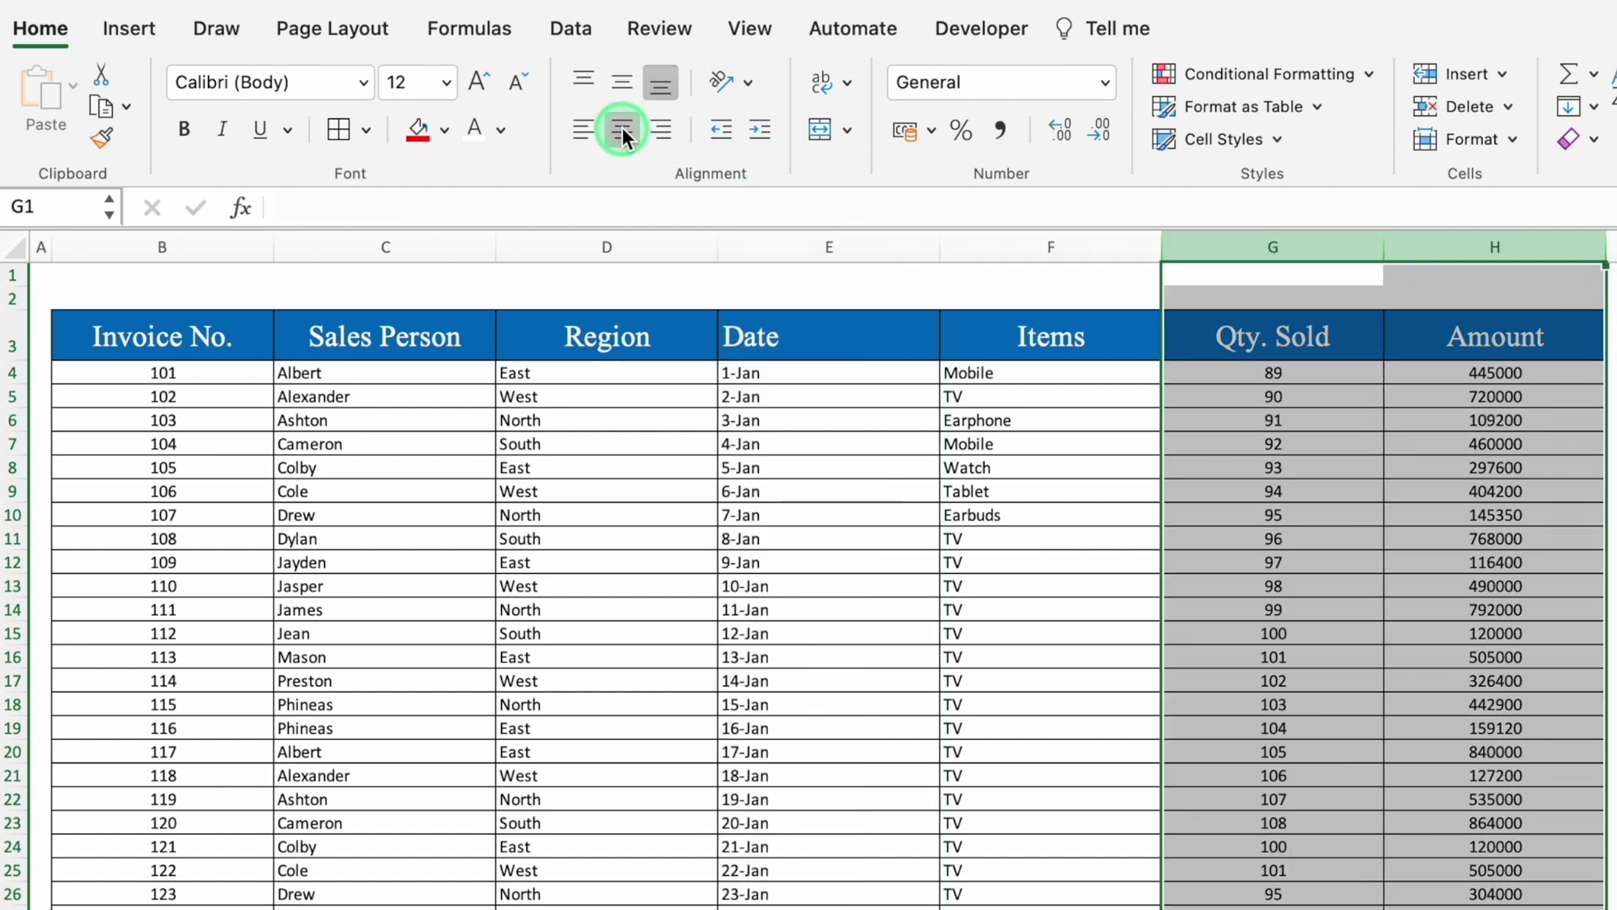
- Freeze the panes at cell C4 so the header row and the Invoice No. column stay in view
{"action": "left_click", "coordinate": [411, 376]}
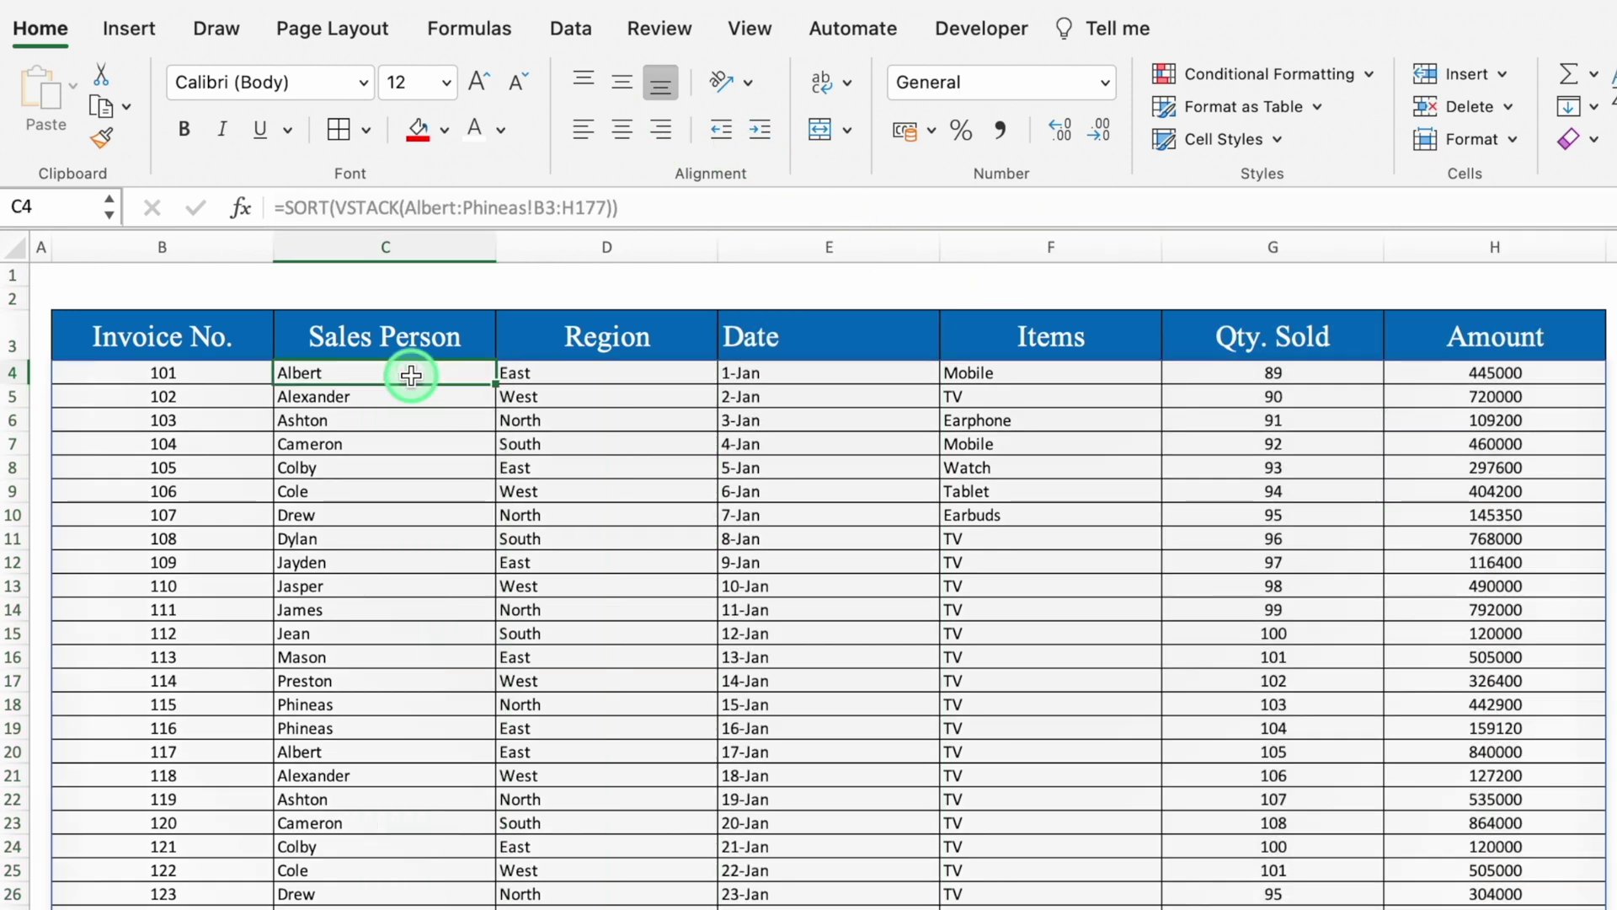
{"action": "left_click", "coordinate": [735, 34]}
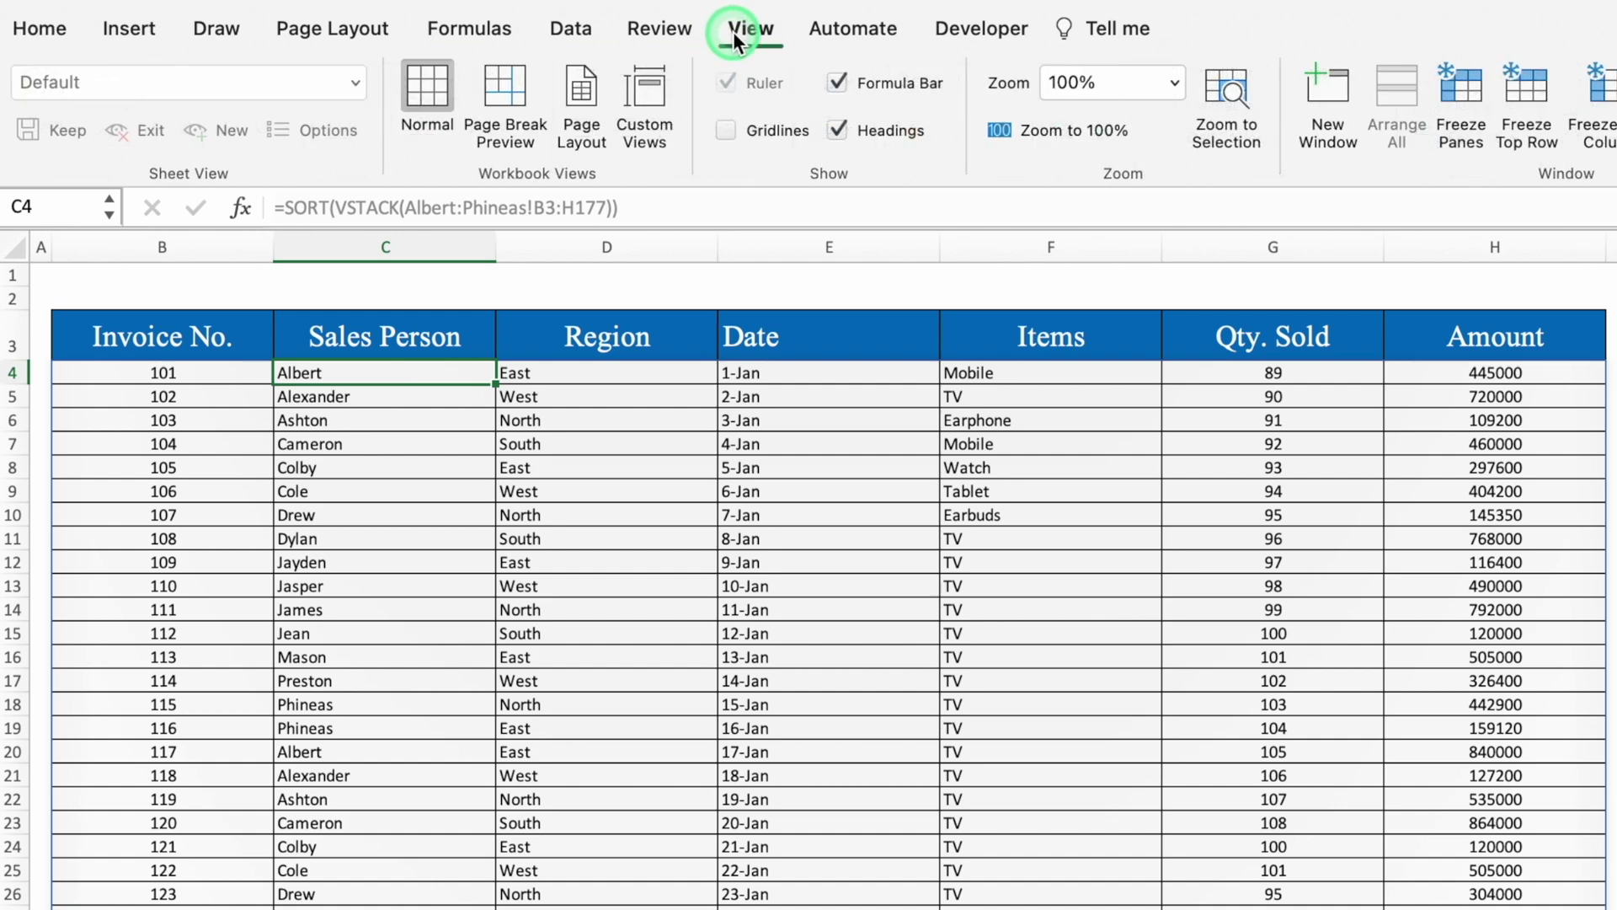
{"action": "left_click", "coordinate": [1465, 96]}
- Look through the consolidated rows under the frozen header, and go through the individual salesperson sheets
{"action": "scroll", "coordinate": [809, 632], "scroll_direction": "down", "scroll_amount": 20}
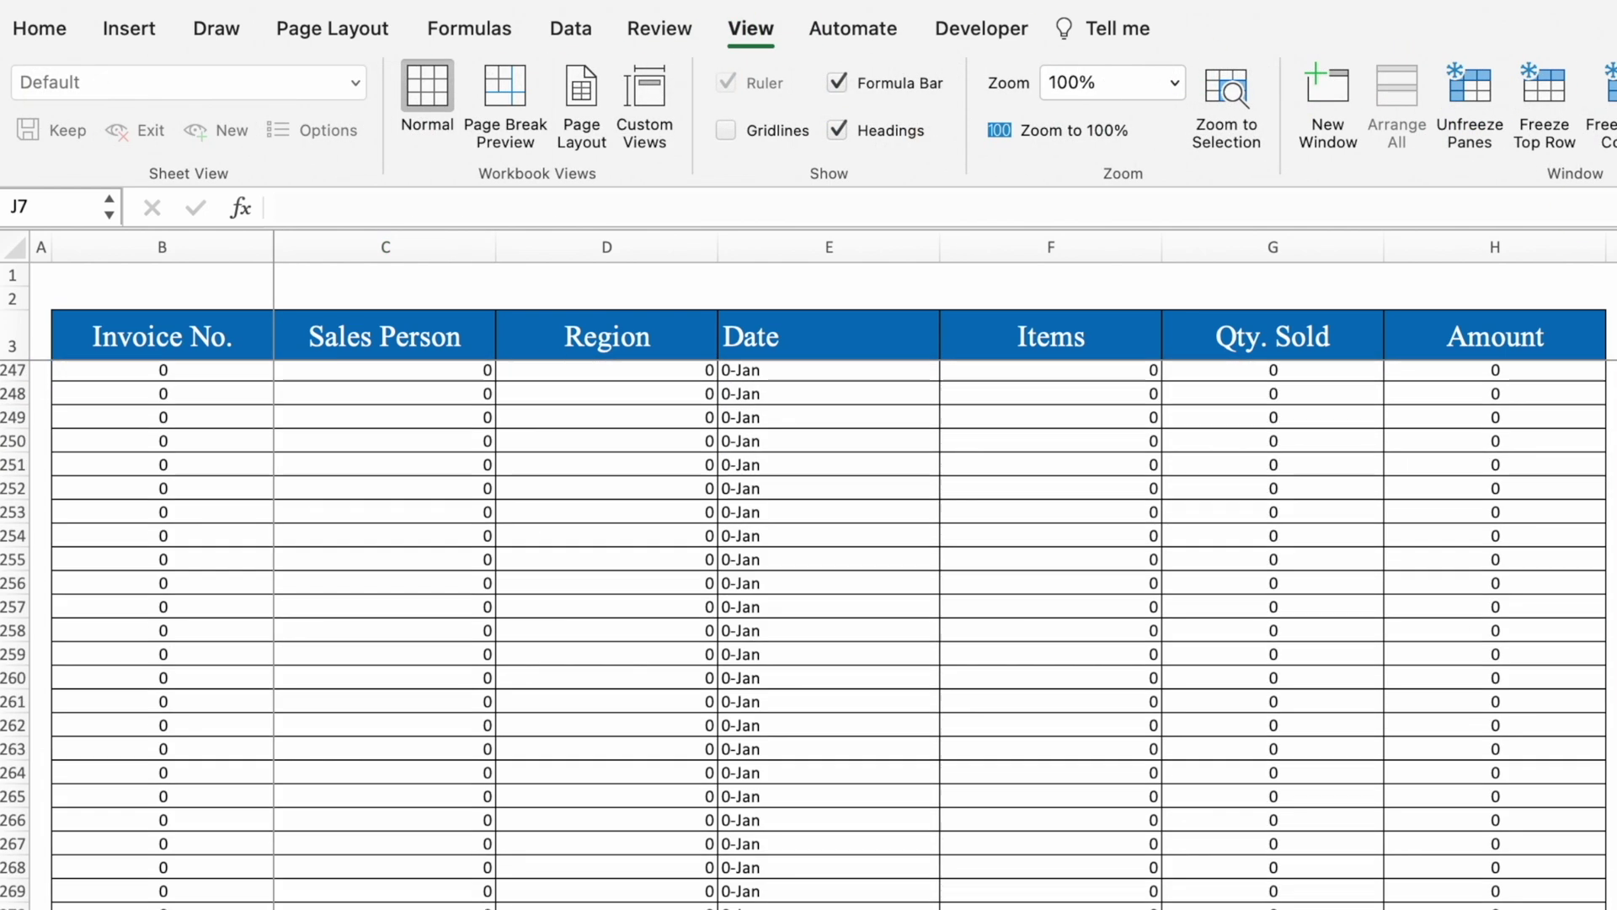
{"action": "scroll", "coordinate": [809, 632], "scroll_direction": "up", "scroll_amount": 15}
{"action": "scroll", "coordinate": [809, 632], "scroll_direction": "up", "scroll_amount": 20}
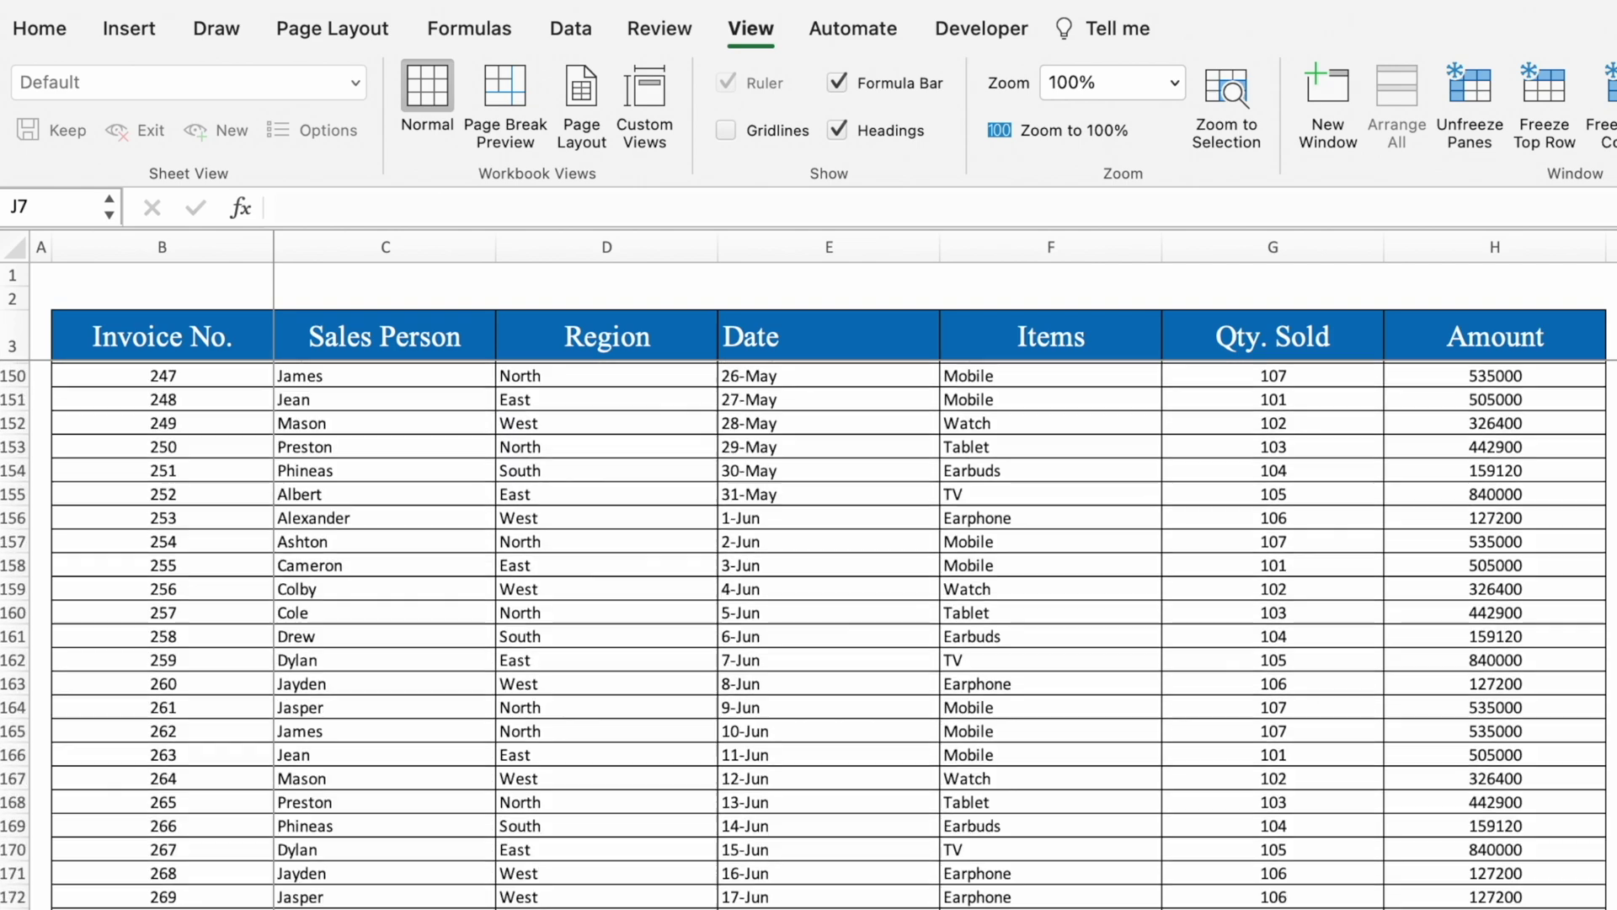
{"action": "scroll", "coordinate": [809, 632], "scroll_direction": "up", "scroll_amount": 10}
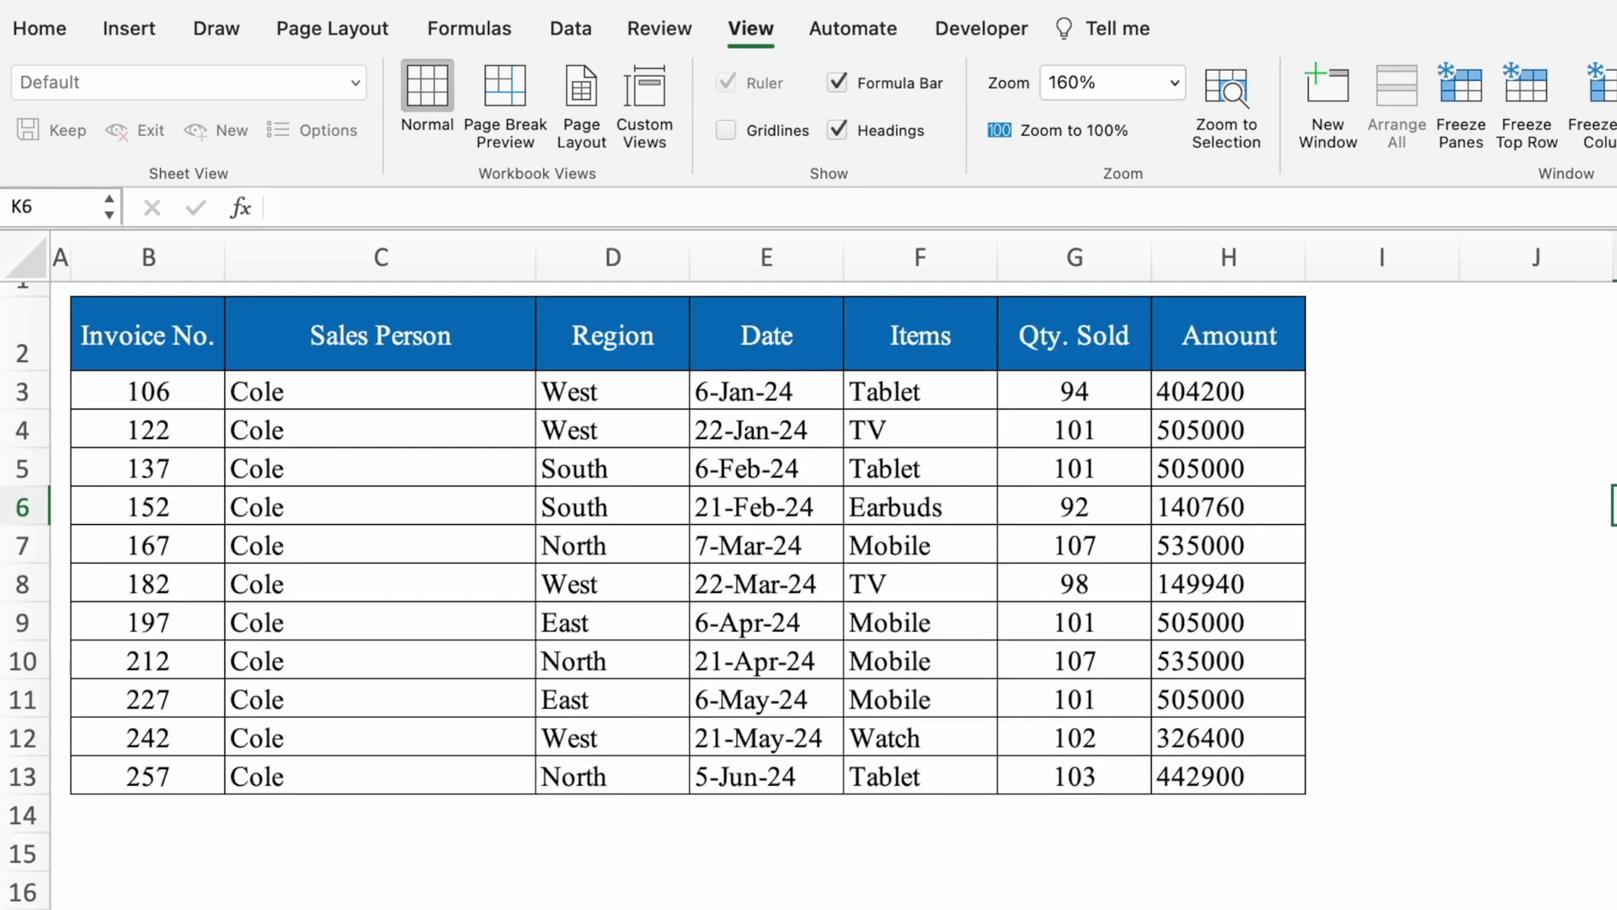
{"action": "key", "text": "ctrl+Page_Down"}
{"action": "key", "text": "ctrl+Page_Down"}
{"action": "key", "text": "ctrl+Page_Down"}
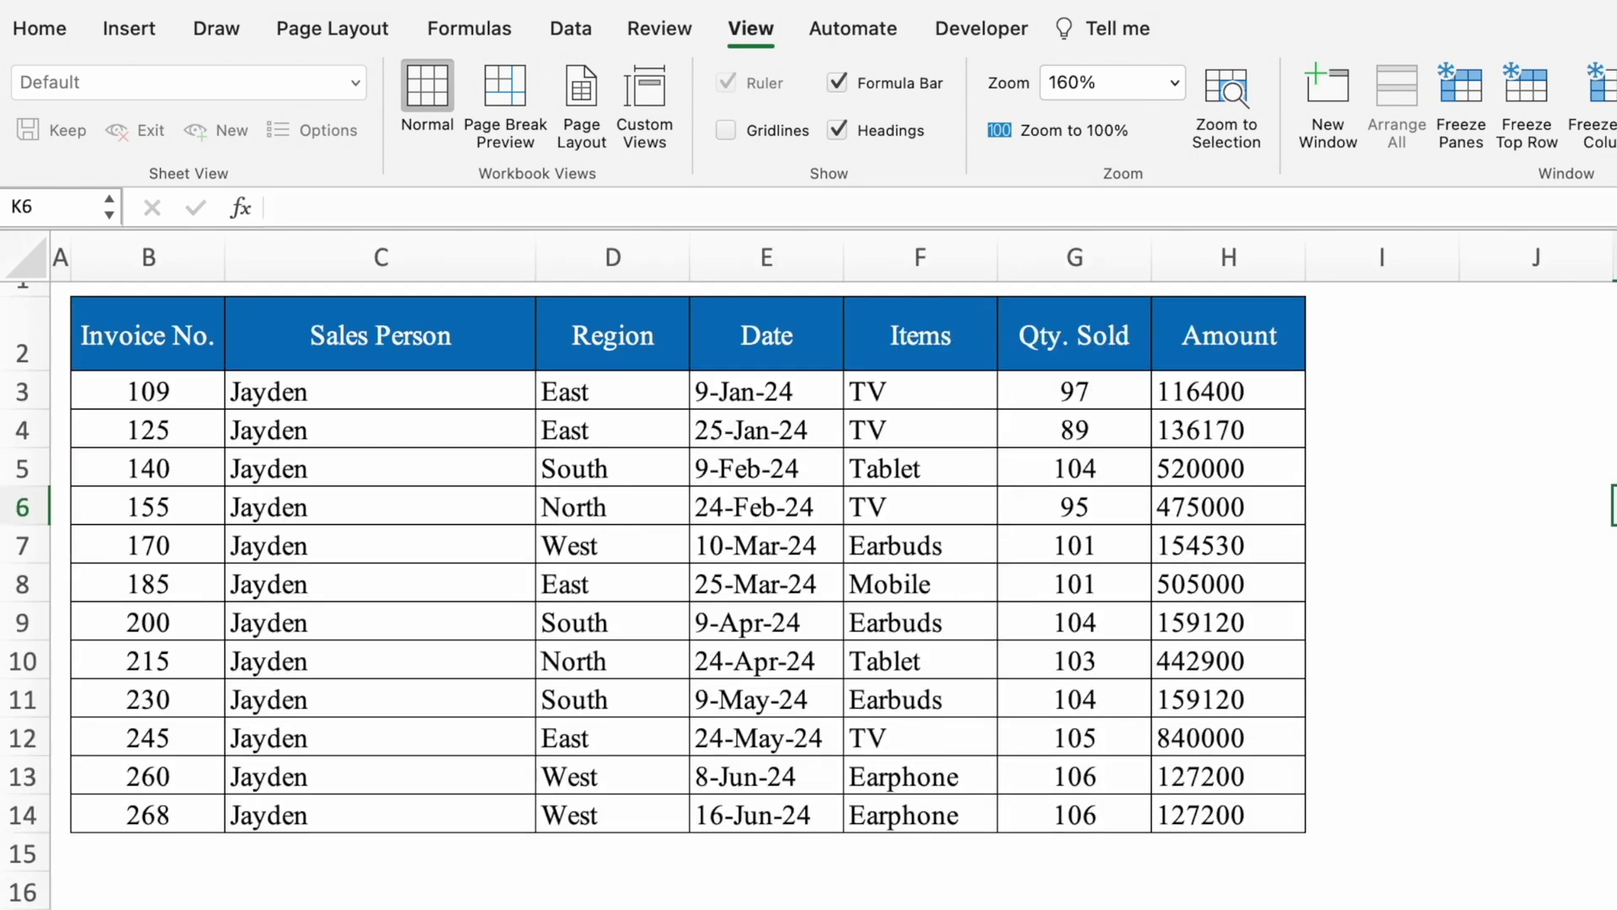